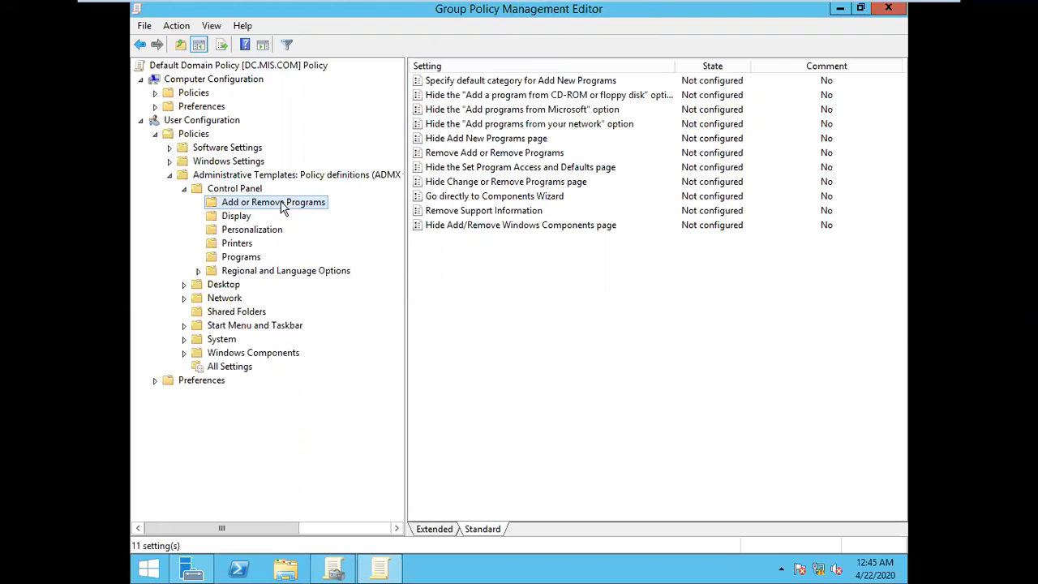
Step: Select the Disable the Display Control Panel policy in the user Display folder and switch to the Windows 7 virtual machine
left_click(239, 222)
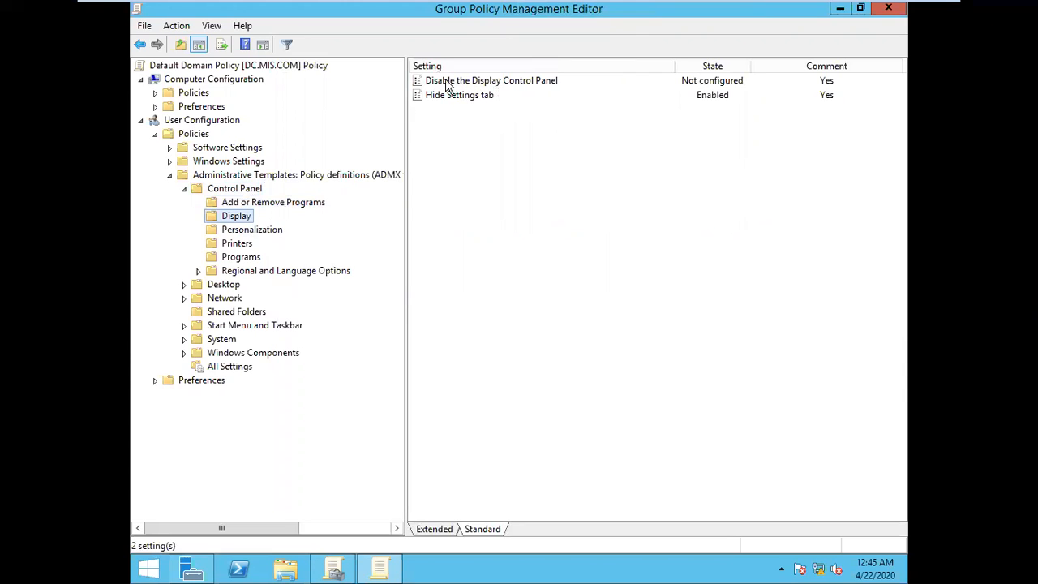
left_click(491, 83)
mouse_move(605, 5)
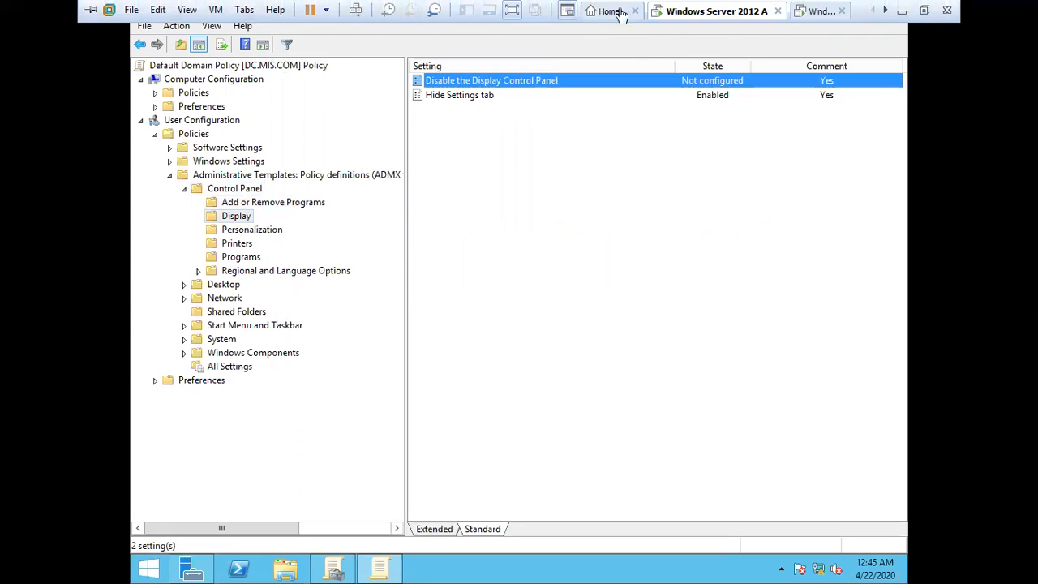
left_click(800, 13)
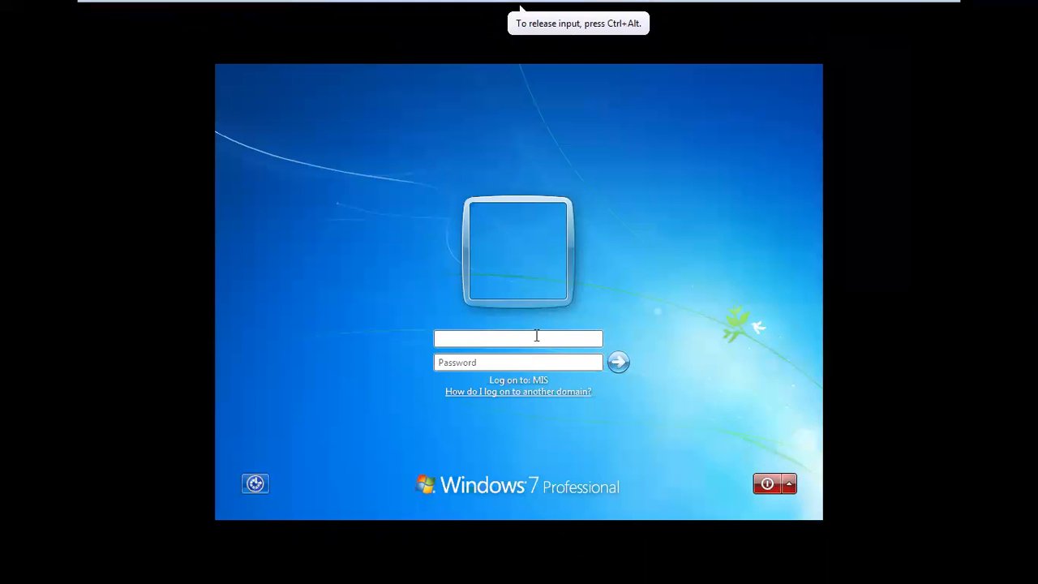
Step: Try to log on to the Windows 7 client with the account password
type("mis@123")
key("Return")
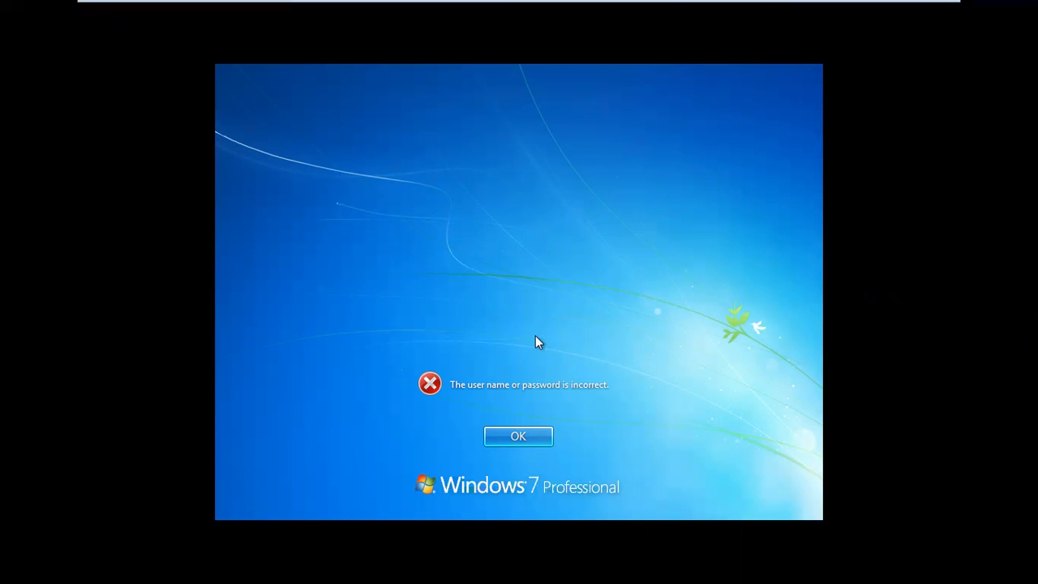
Step: Dismiss the logon error and log on to the MIS domain as u1 with the account password
left_click(493, 443)
left_click_drag(487, 341, 391, 340)
type("u1")
key("Tab")
type("mis@123")
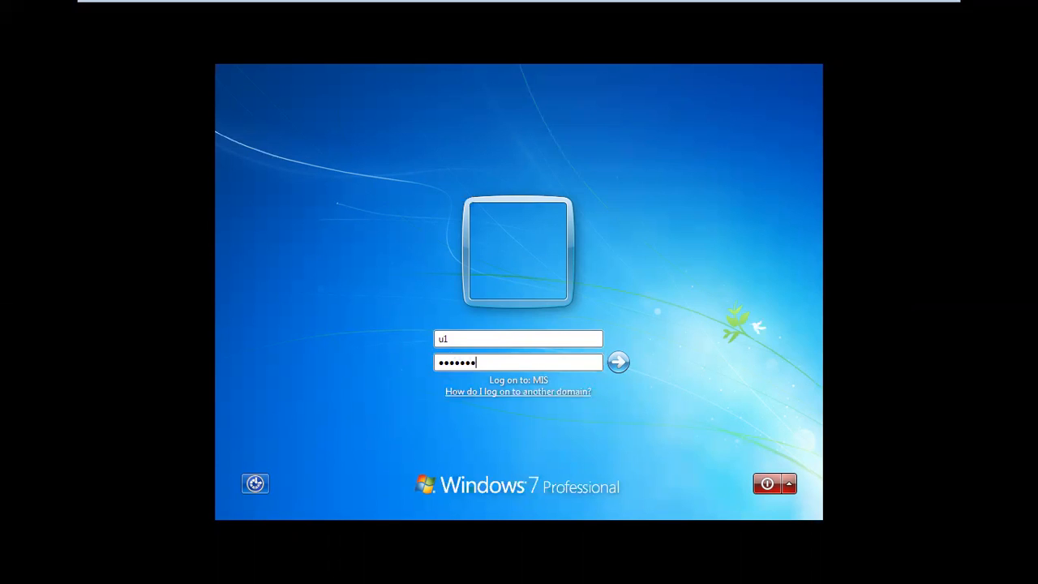
key("Return")
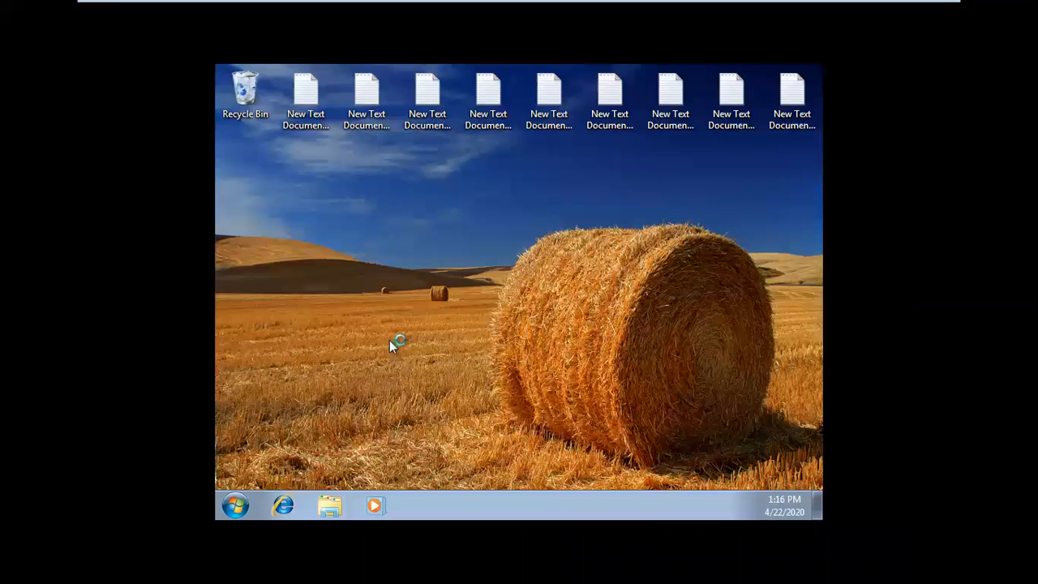
Step: Open Display in the Control Panel and check that the resolution and display settings pages are accessible
left_click(247, 511)
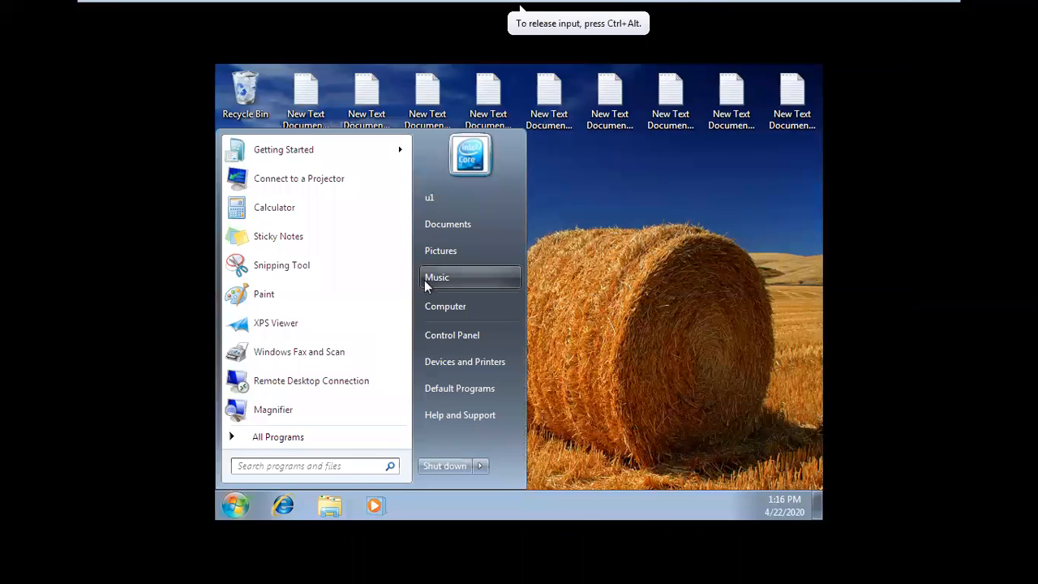
left_click(460, 336)
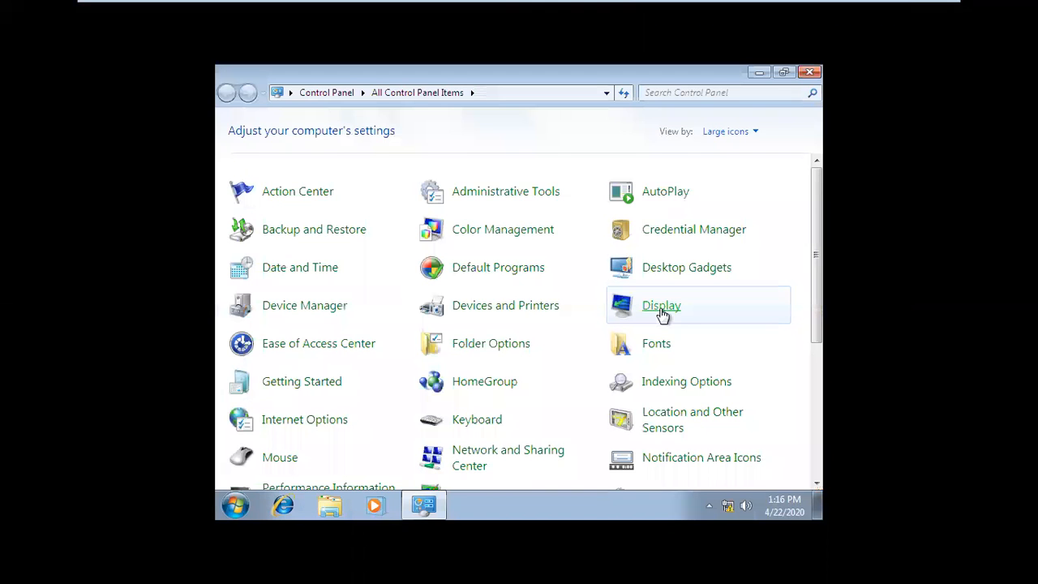
left_click(662, 308)
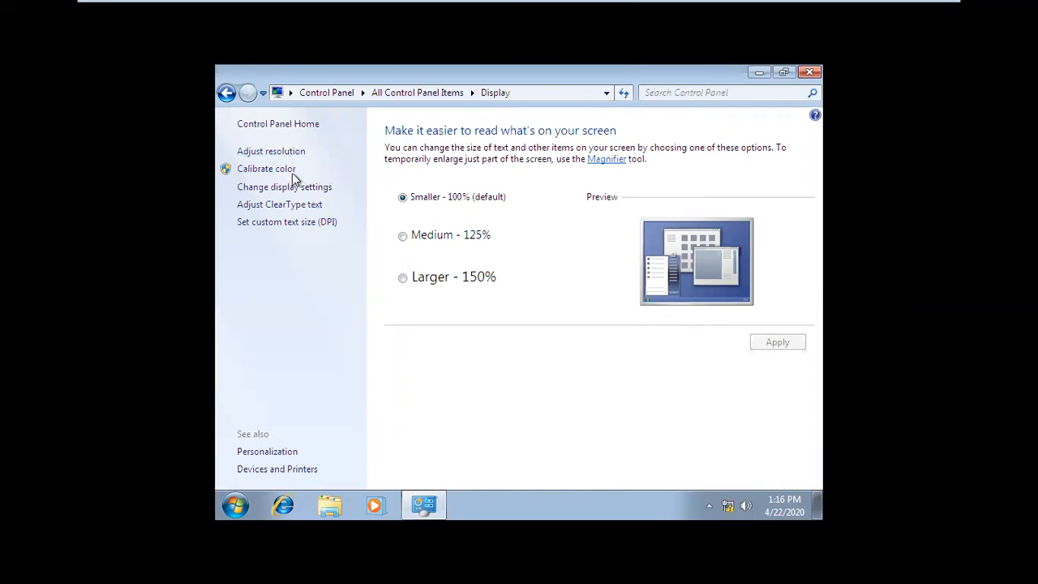
left_click(274, 154)
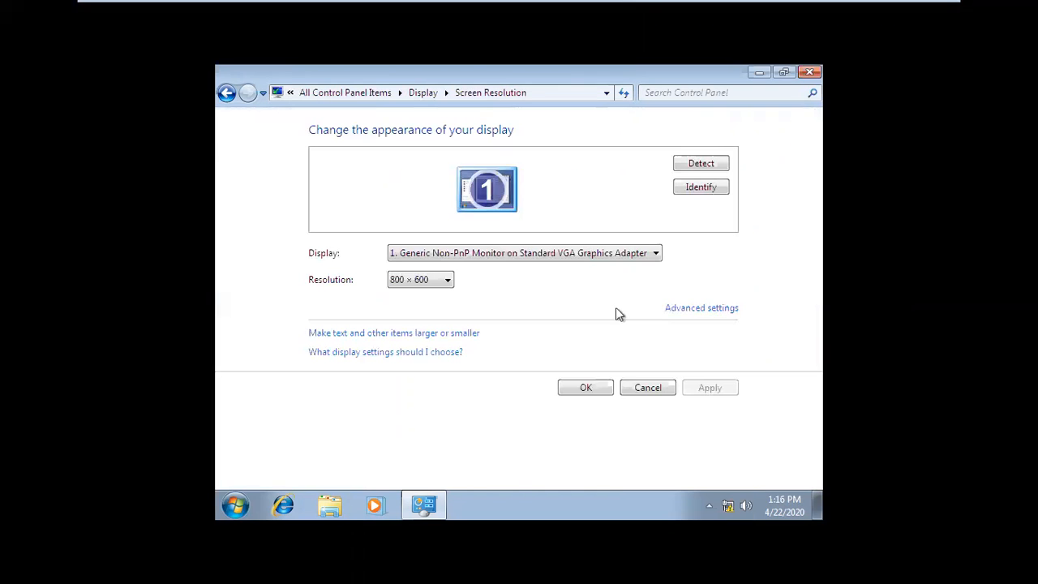
left_click(226, 93)
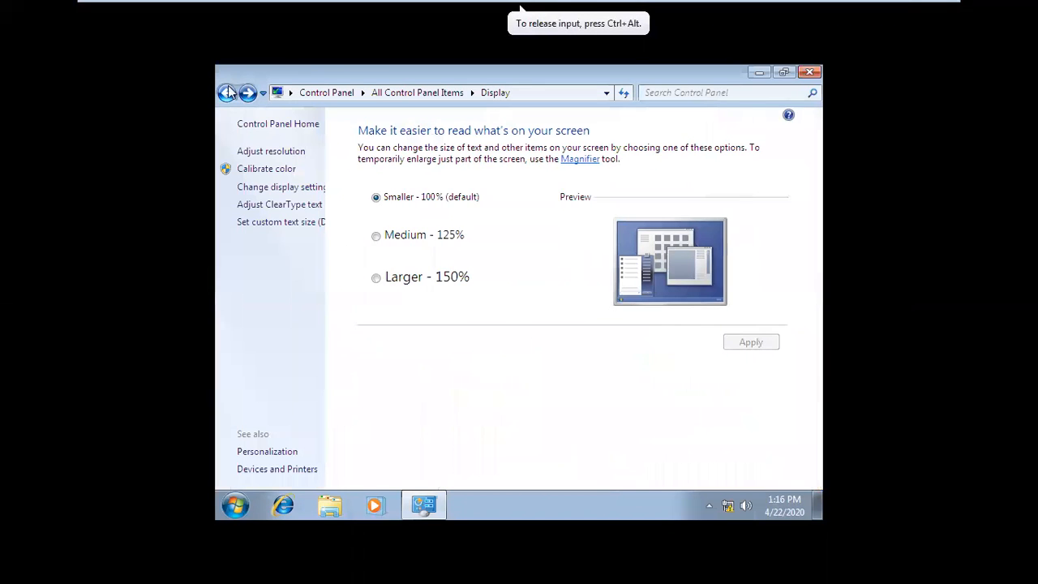
left_click(285, 189)
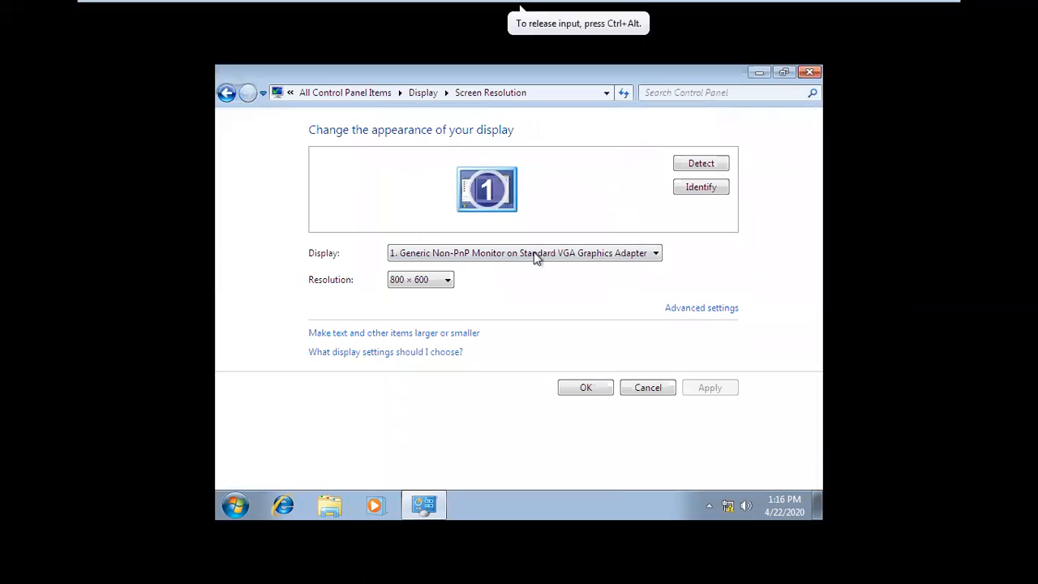
left_click(226, 92)
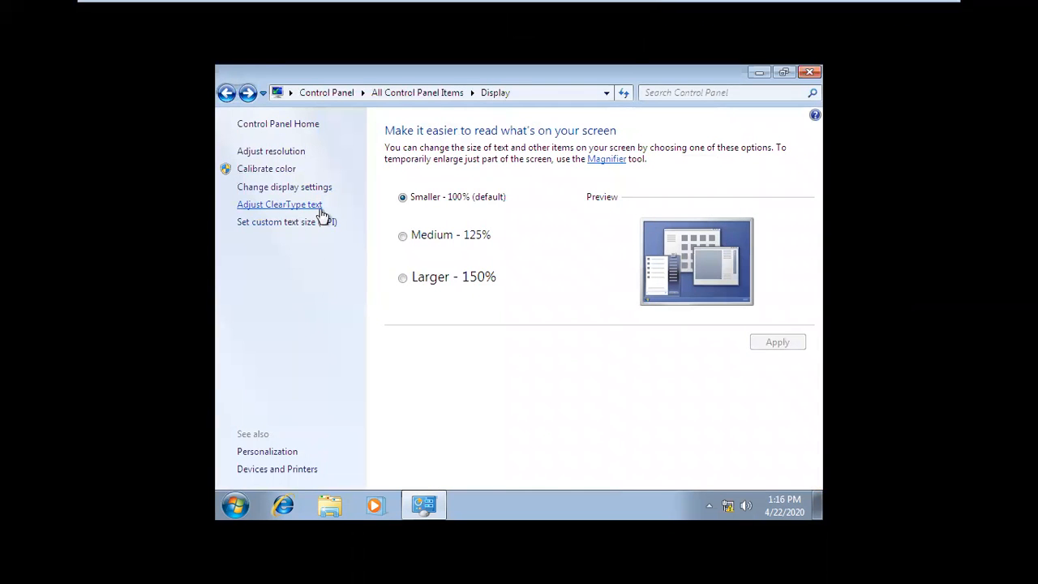
Step: Check the ClearType text and custom text size (DPI) options without changing them, and close all open windows
left_click(297, 208)
left_click(228, 93)
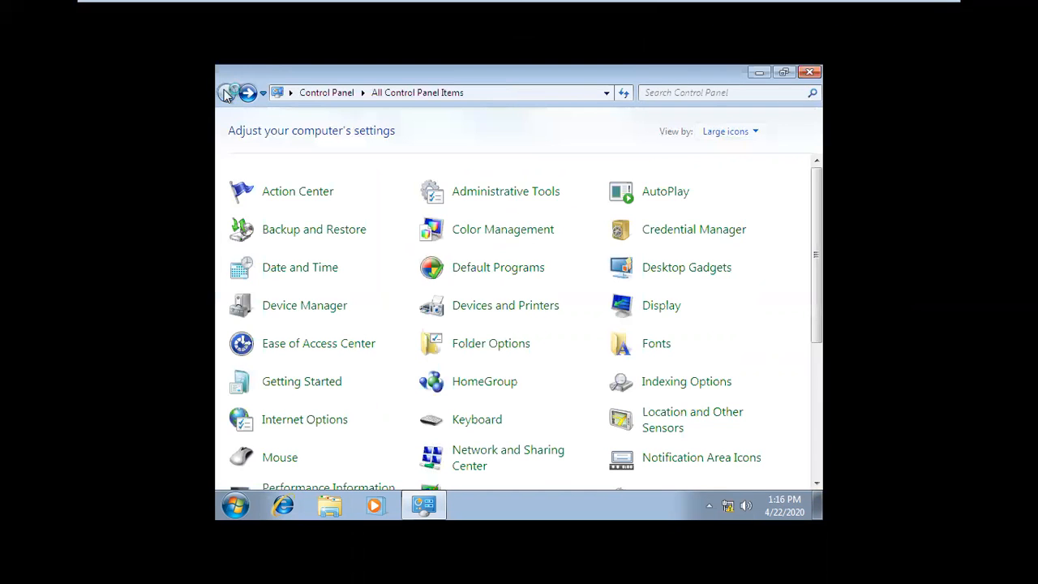
left_click(248, 93)
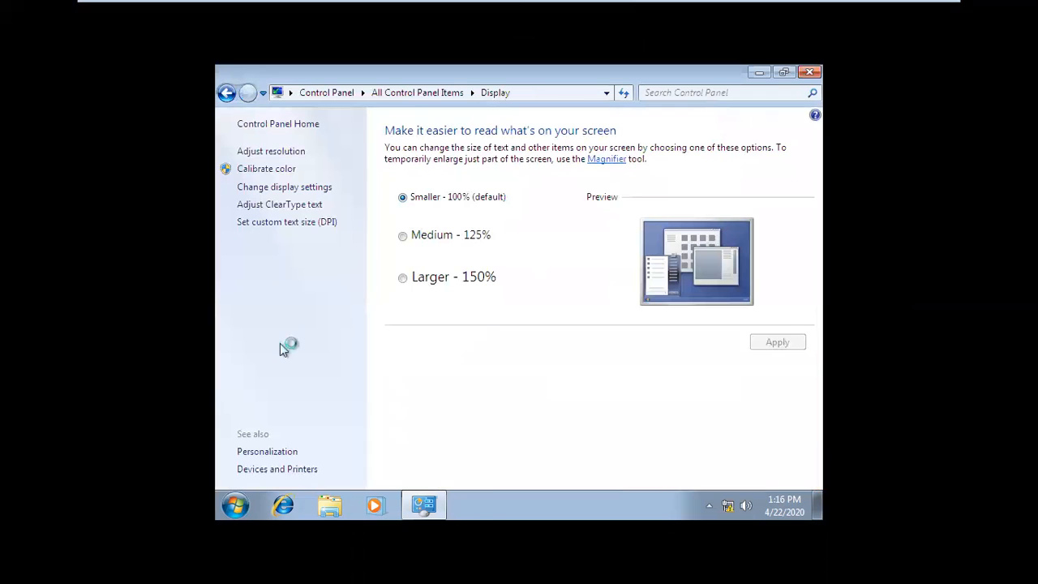
left_click(276, 225)
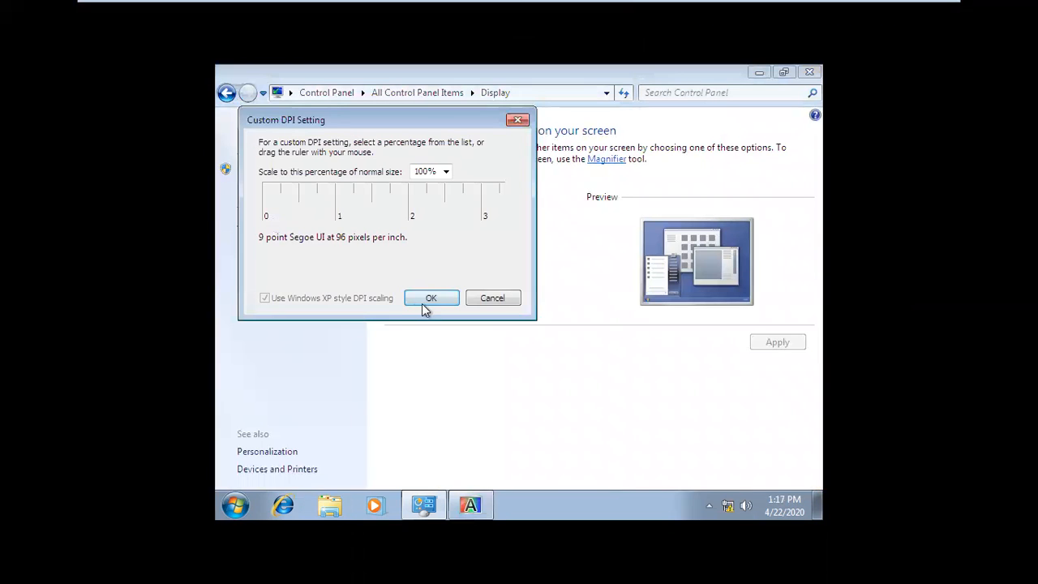
left_click(492, 299)
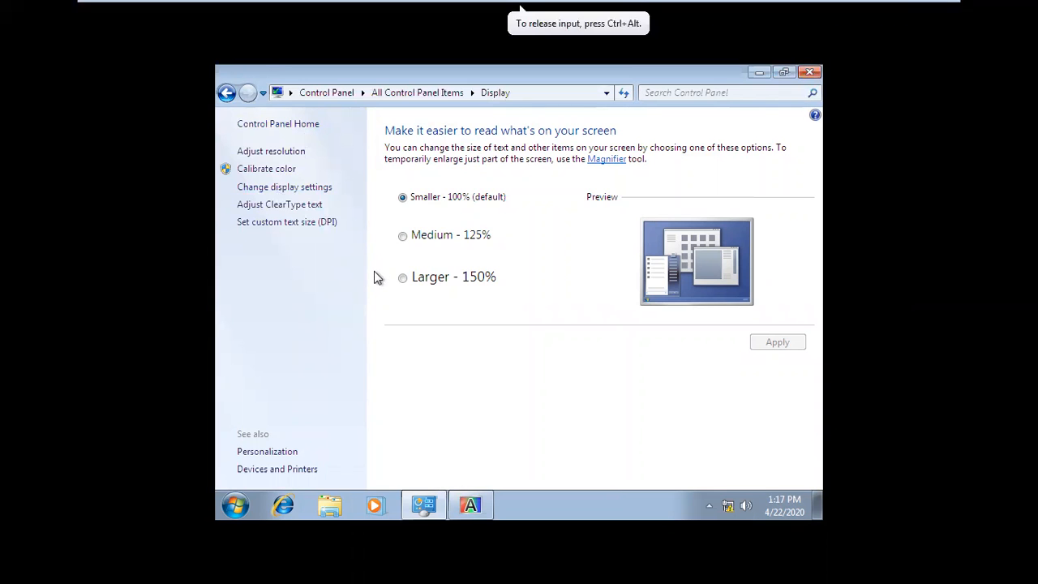
left_click(807, 72)
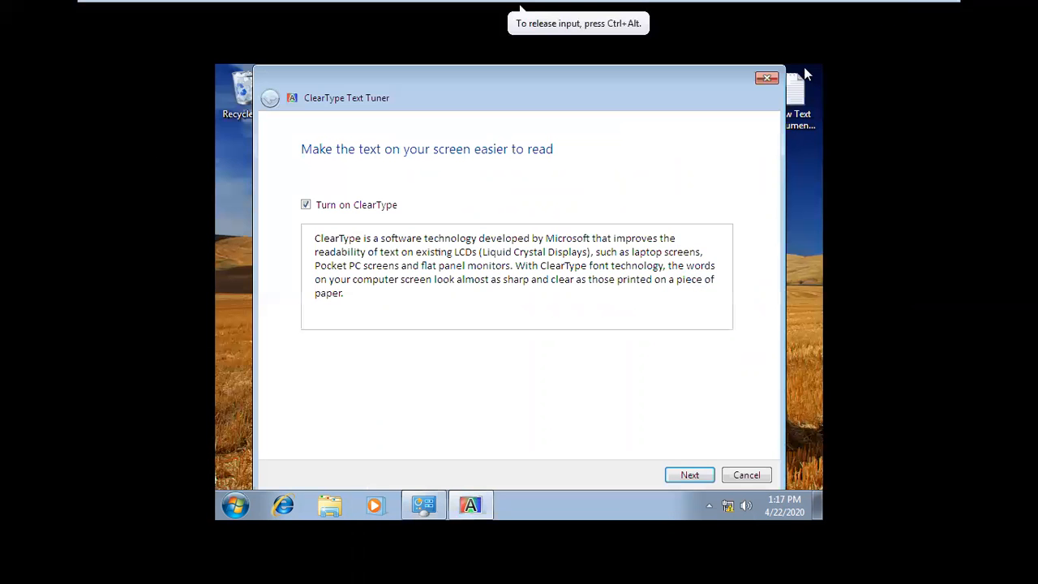
left_click(767, 78)
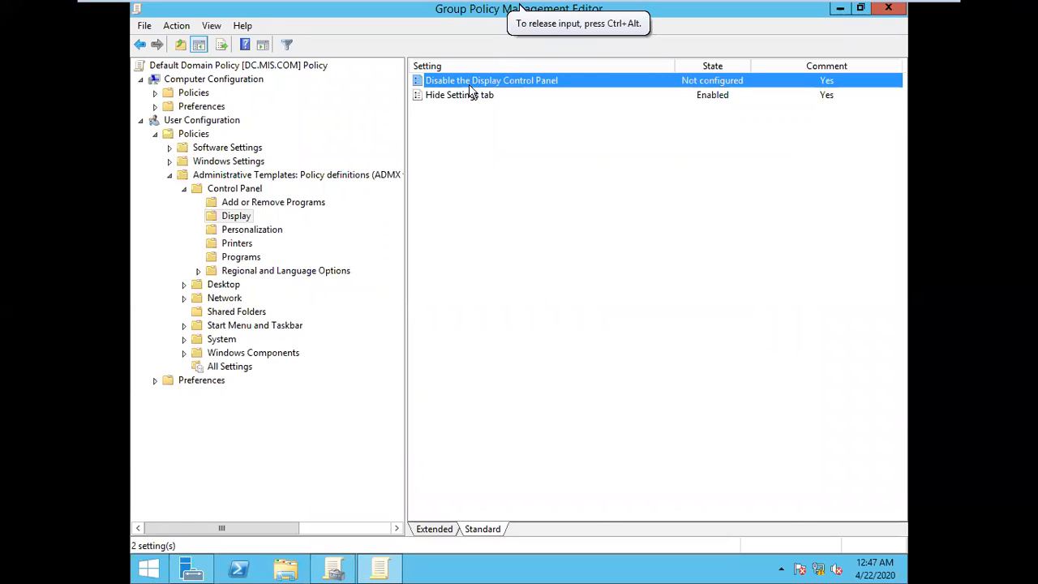
Step: On the Windows Server 2012 machine, set the Disable the Display Control Panel policy to Enabled and apply it
double_click(521, 84)
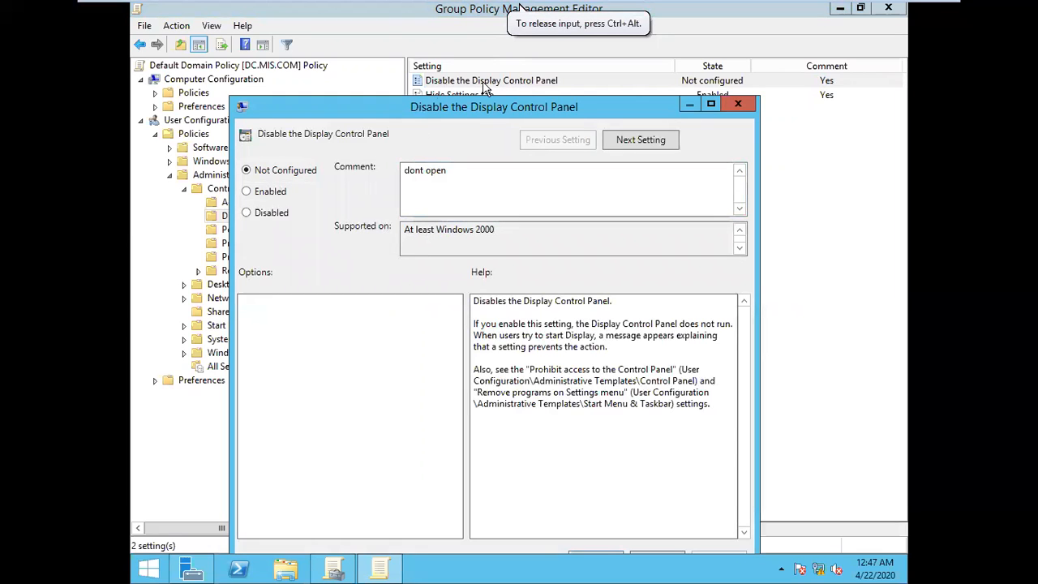
left_click(270, 199)
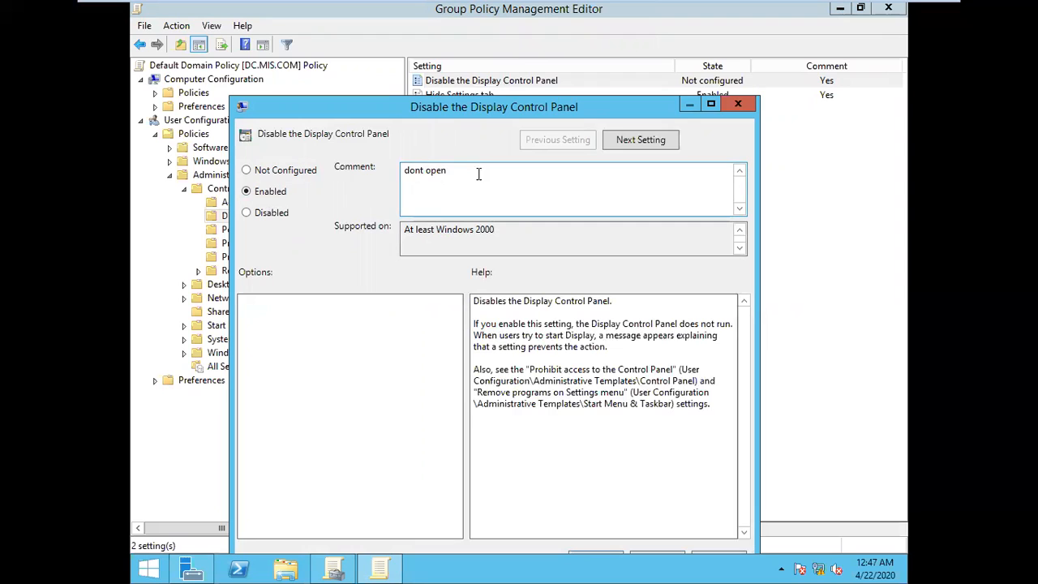
left_click_drag(479, 111, 475, 89)
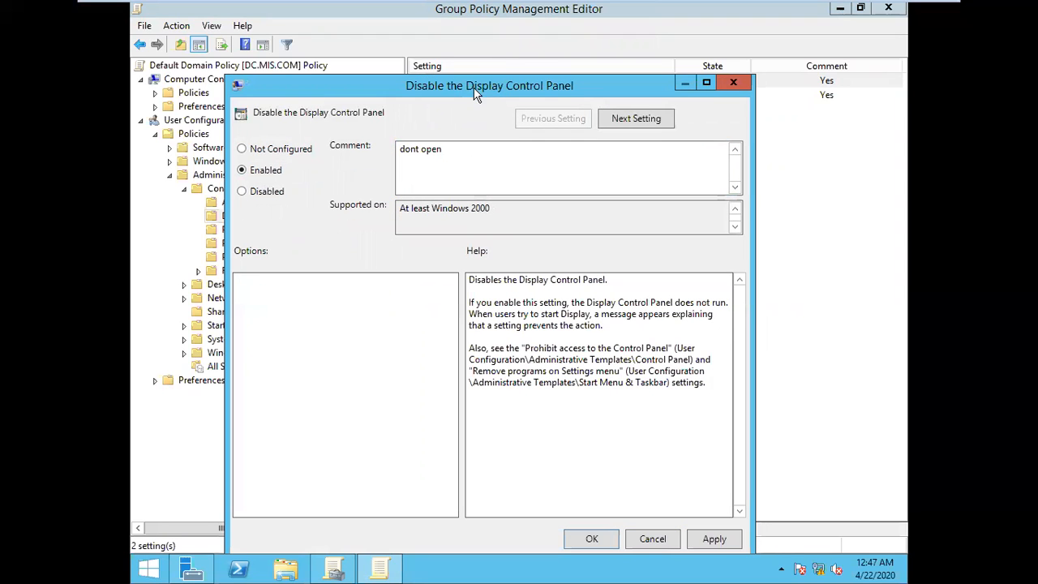
left_click(712, 540)
left_click(589, 540)
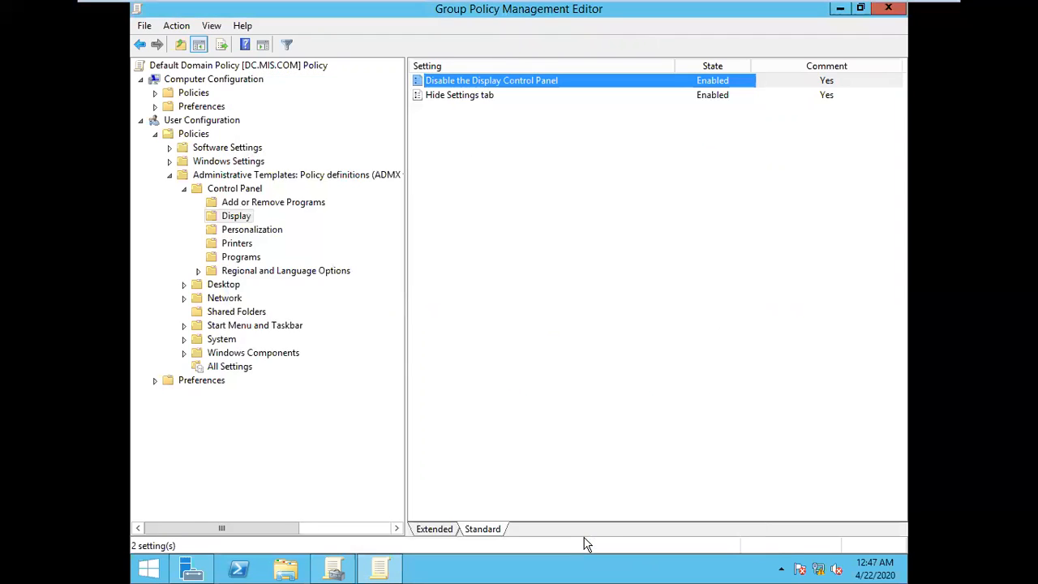
left_click(655, 187)
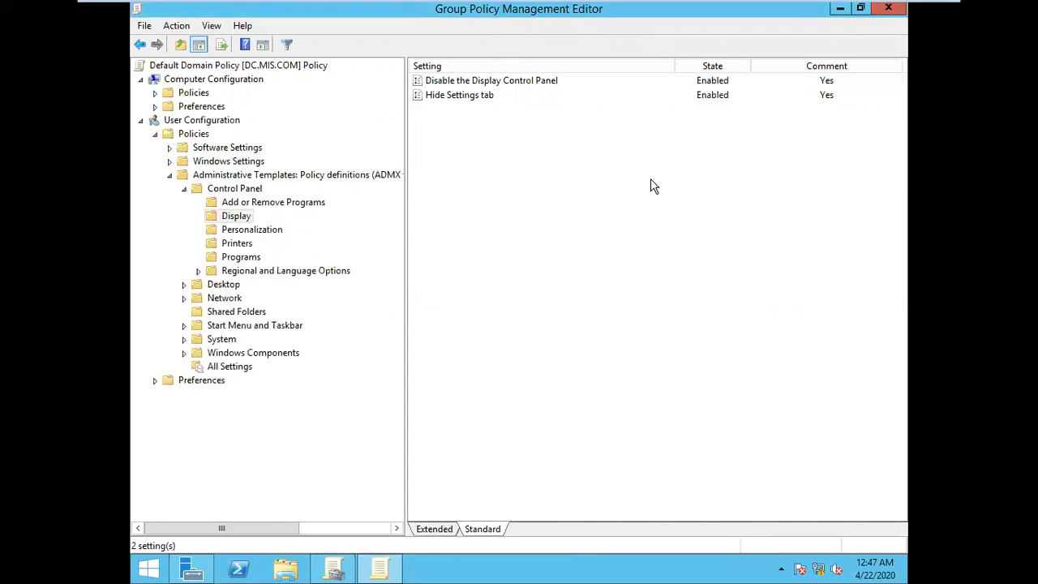
Step: Run gpupdate several times on the server to refresh the policy and switch to the Windows 7 virtual machine
key("super+r")
key("Return")
key("super+r")
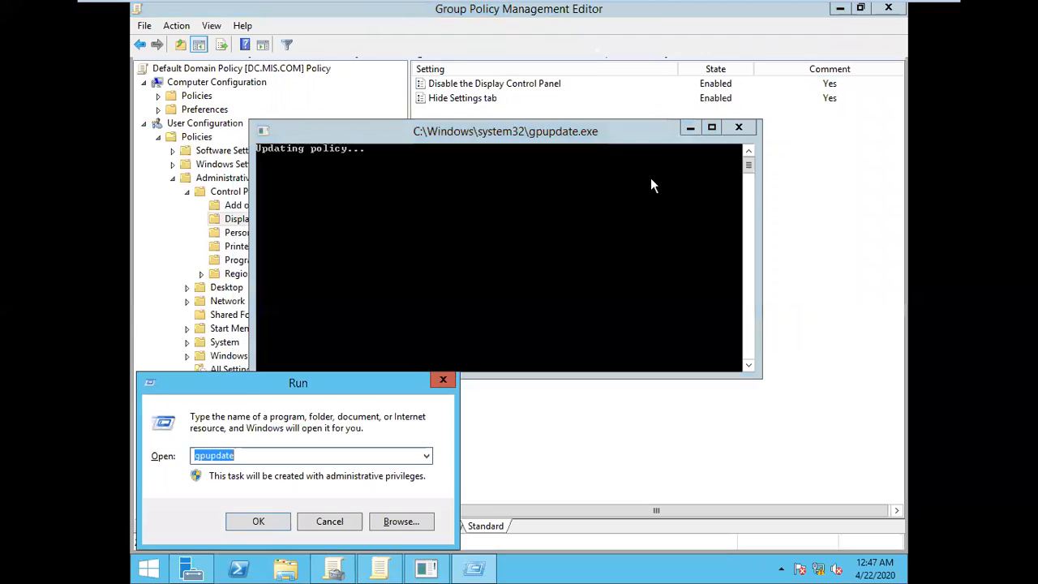
key("Return")
key("super+r")
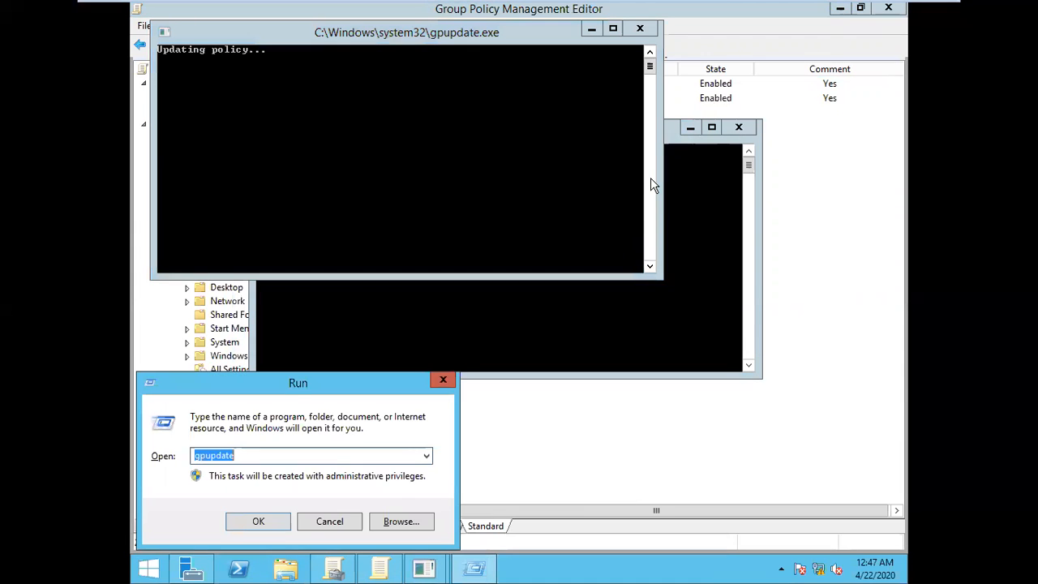
key("Return")
key("super+r")
key("Return")
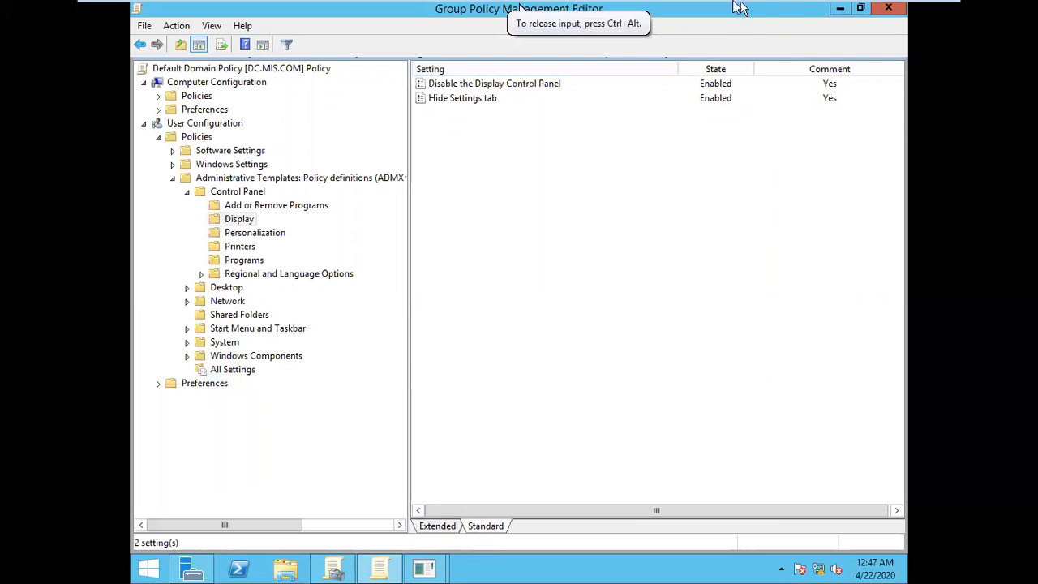
left_click(819, 10)
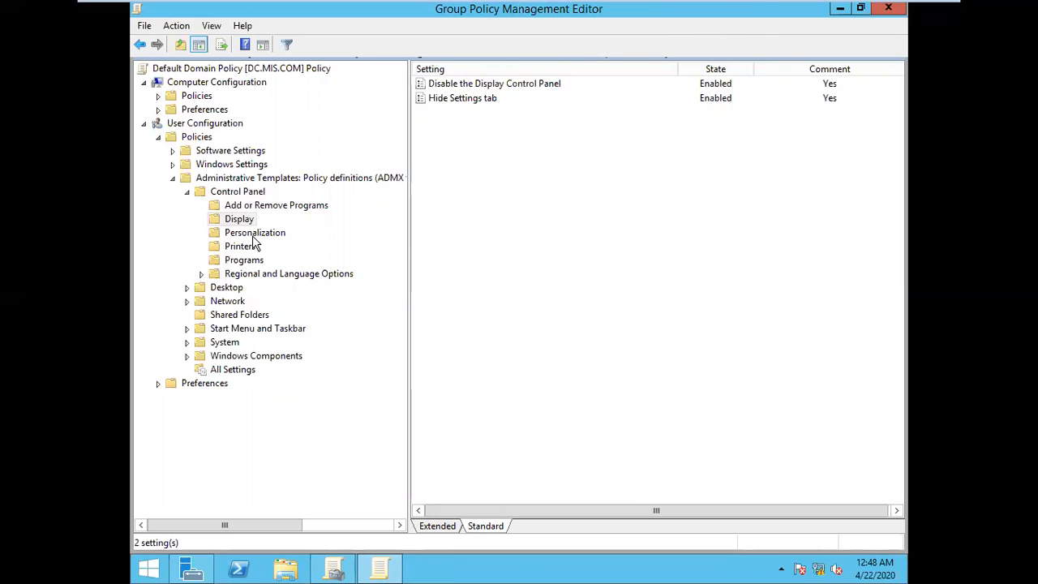
Step: Review the policies in the Personalization and Display folders of the Control Panel templates on the server
left_click(254, 234)
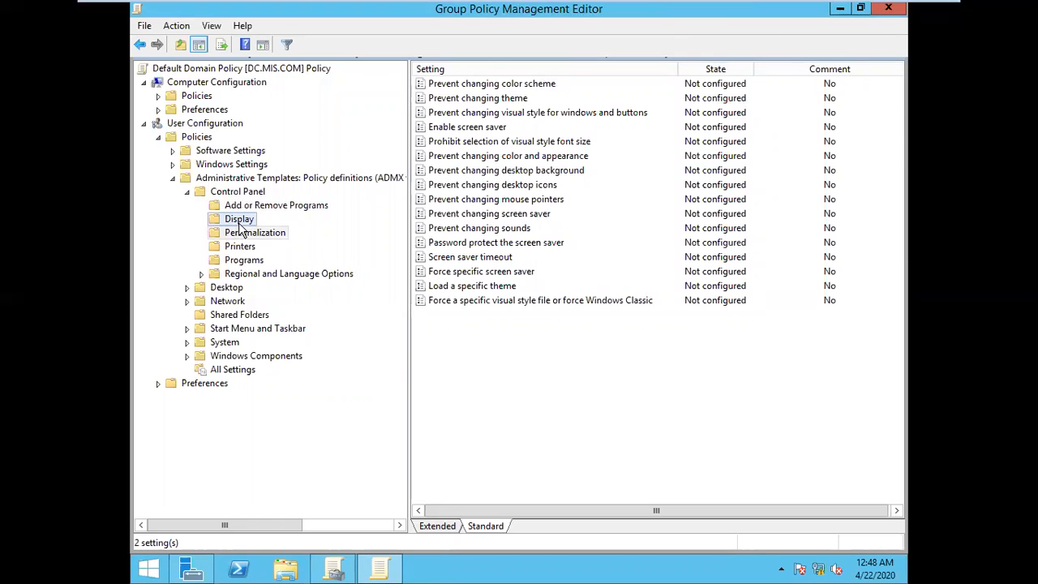
left_click(240, 228)
left_click(266, 235)
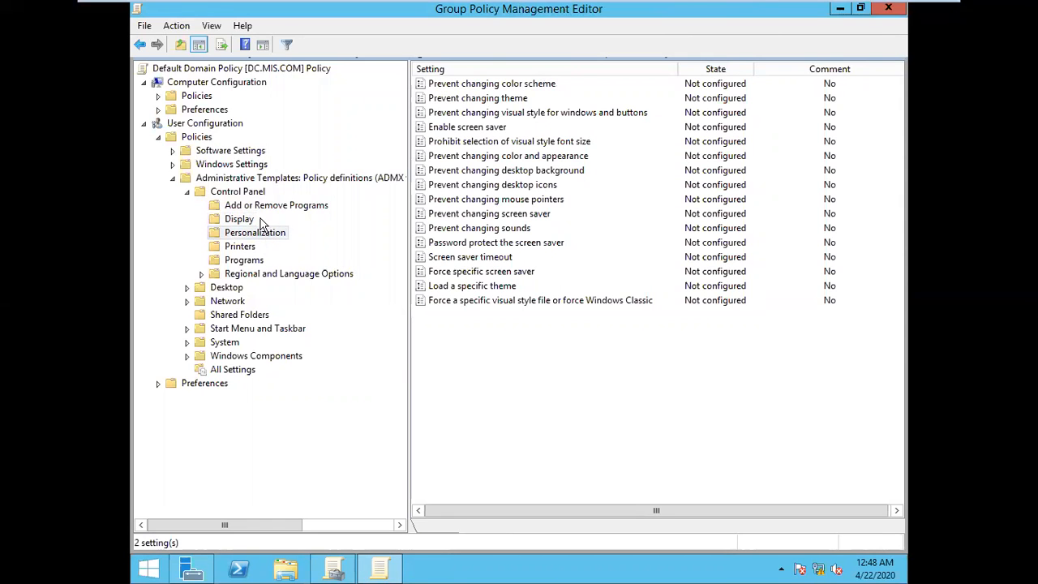
left_click(246, 220)
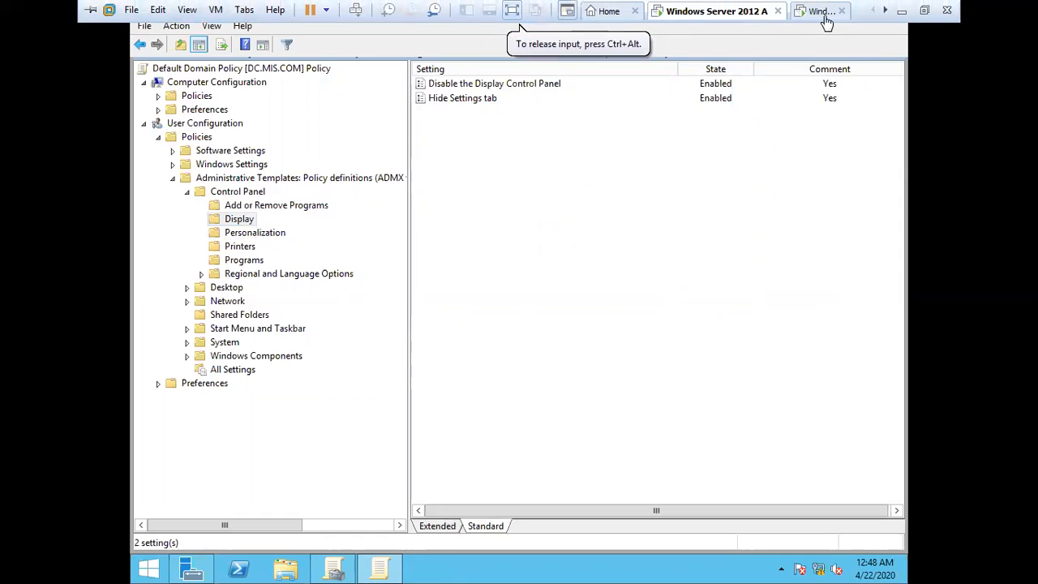
Step: Switch to the Windows 7 virtual machine and log on to the MIS domain as u1, entering the account password
left_click(825, 15)
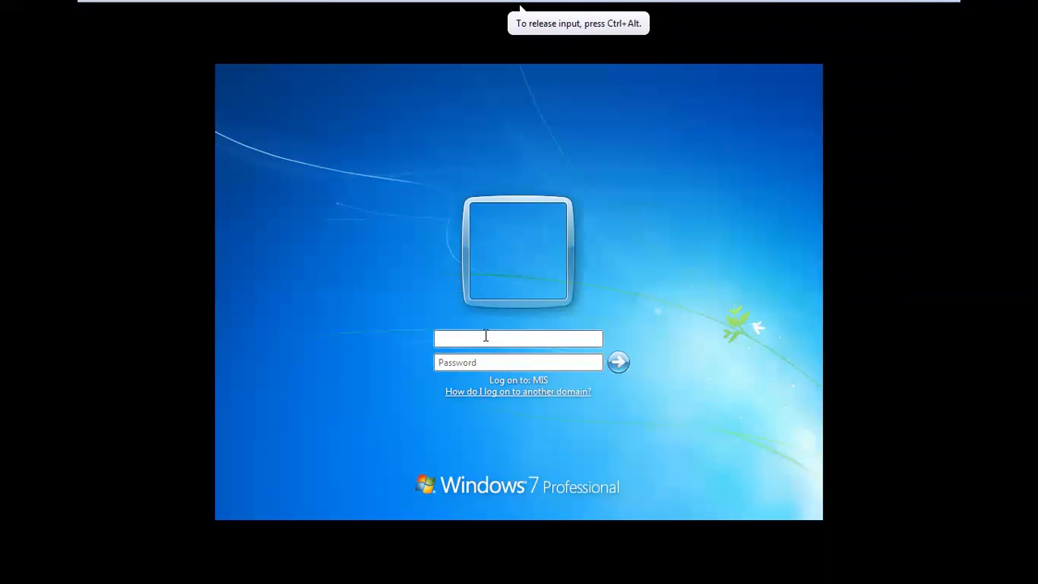
type("u1")
key("Tab")
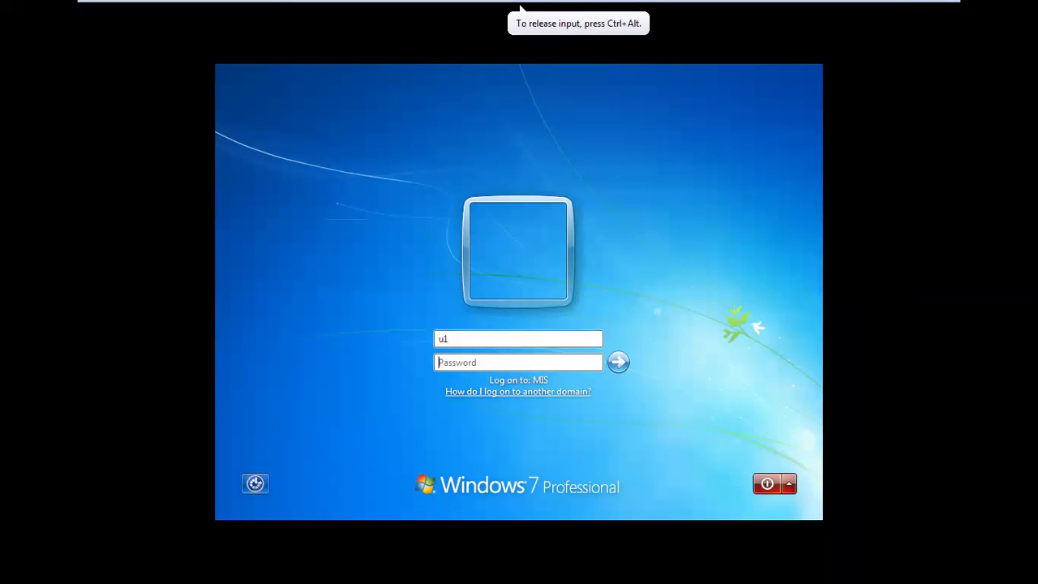
type("••••••••")
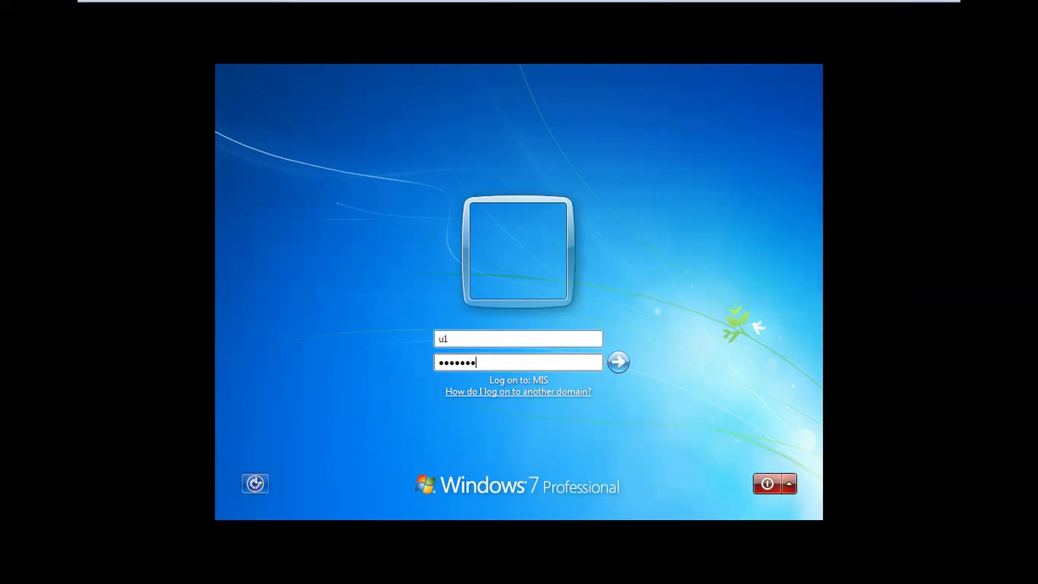
key("Return")
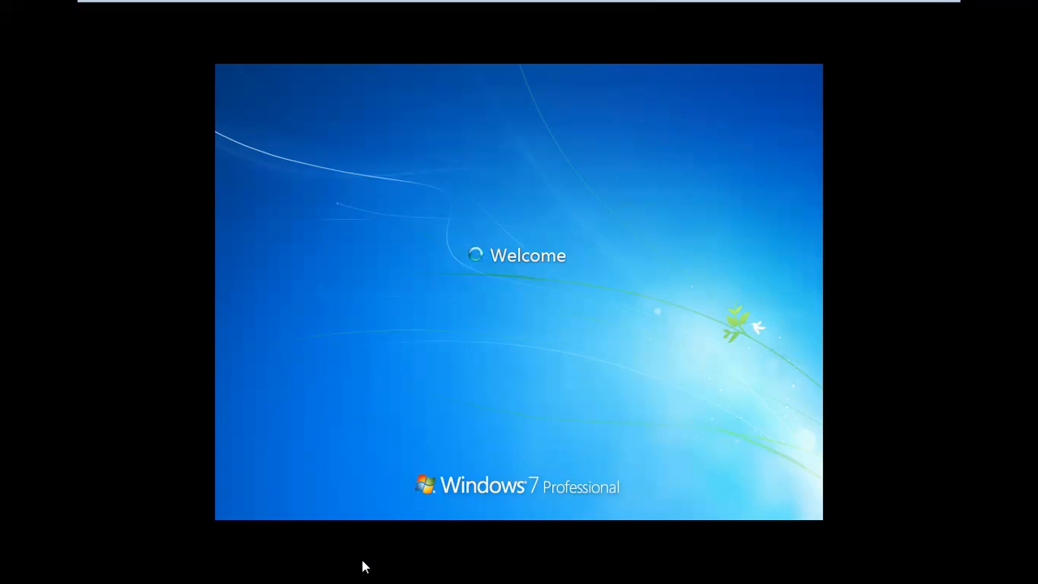
left_click(315, 551)
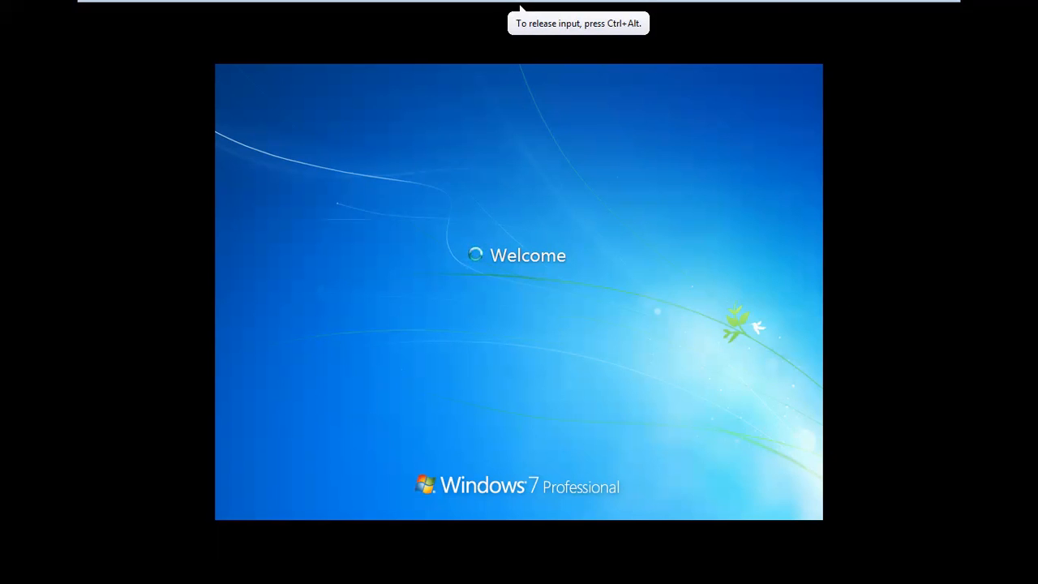
left_click(902, 10)
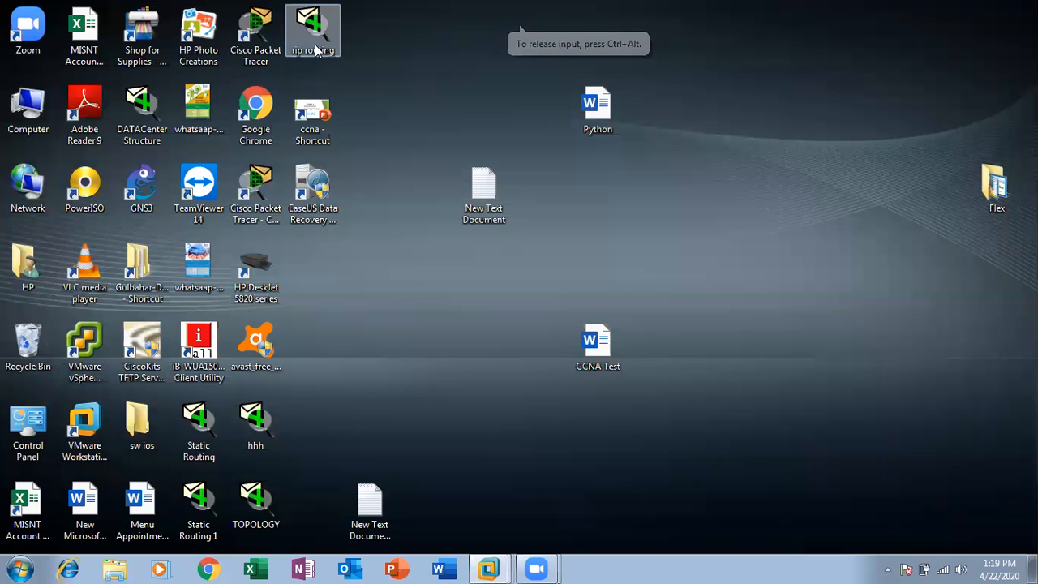
left_click(488, 568)
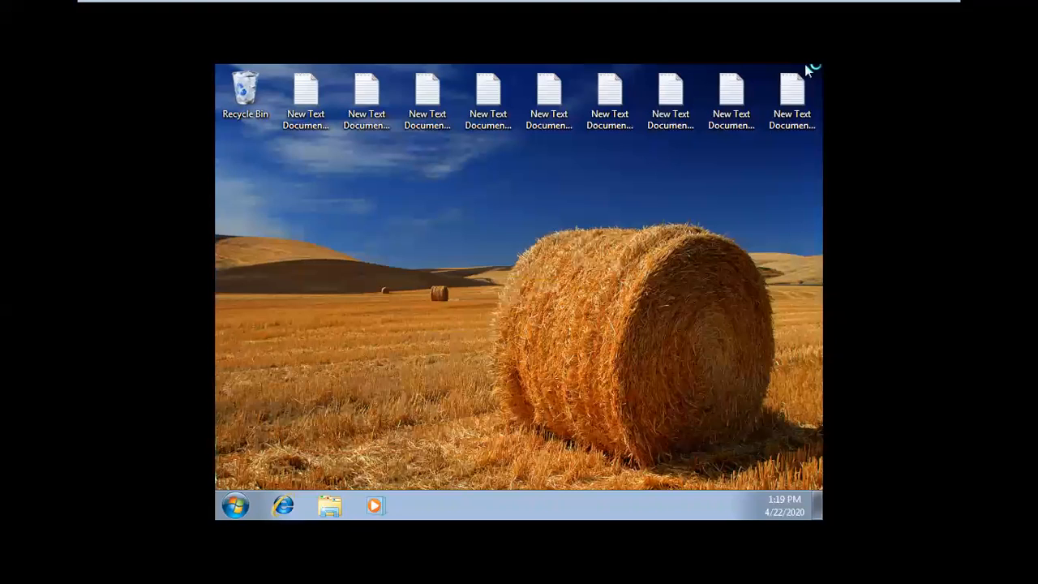
Step: Open Display in the Windows 7 Control Panel and check whether the text size, resolution and display settings can be changed
key("super")
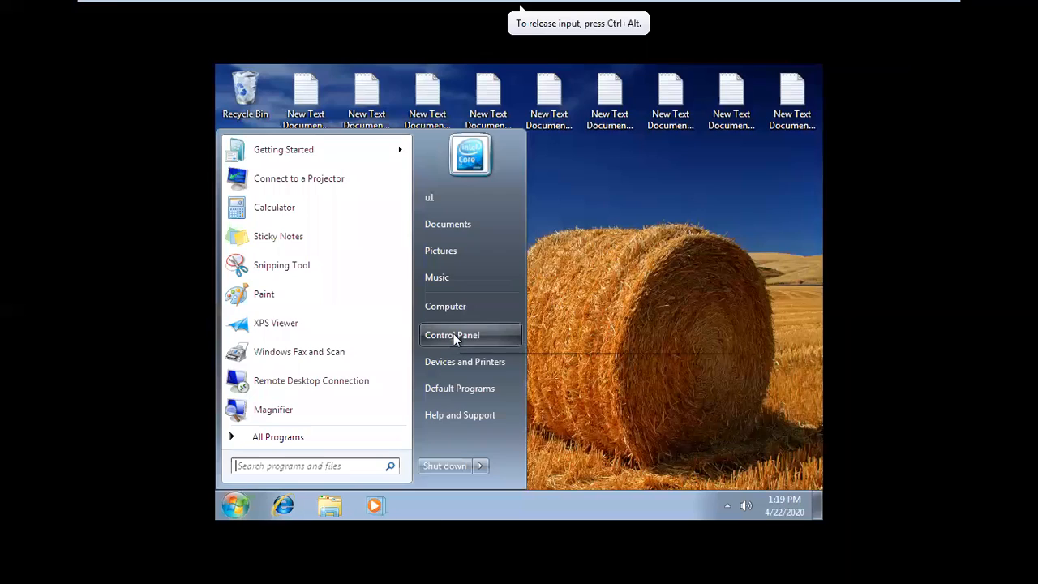
left_click(453, 335)
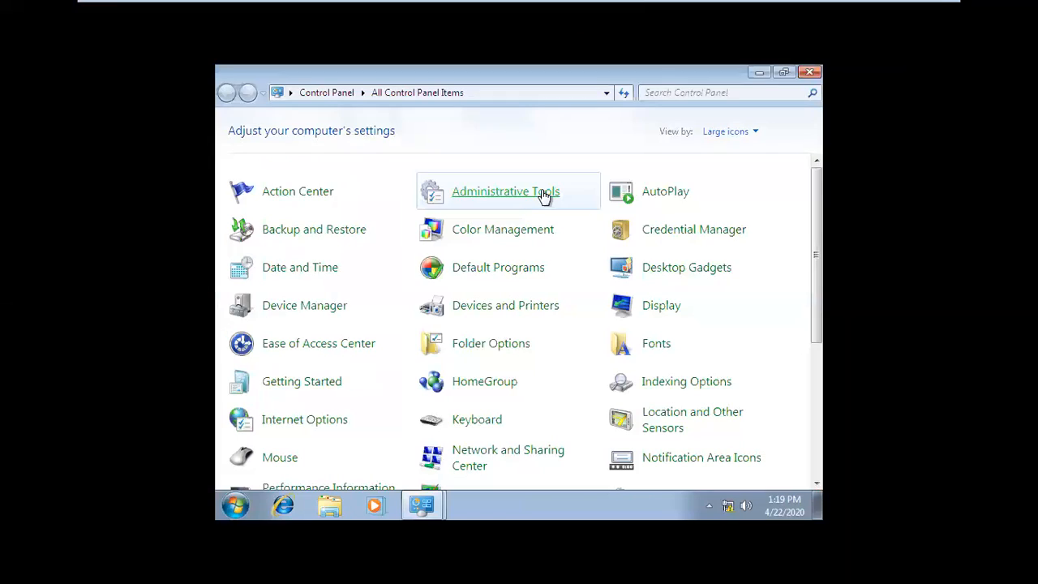
left_click(663, 313)
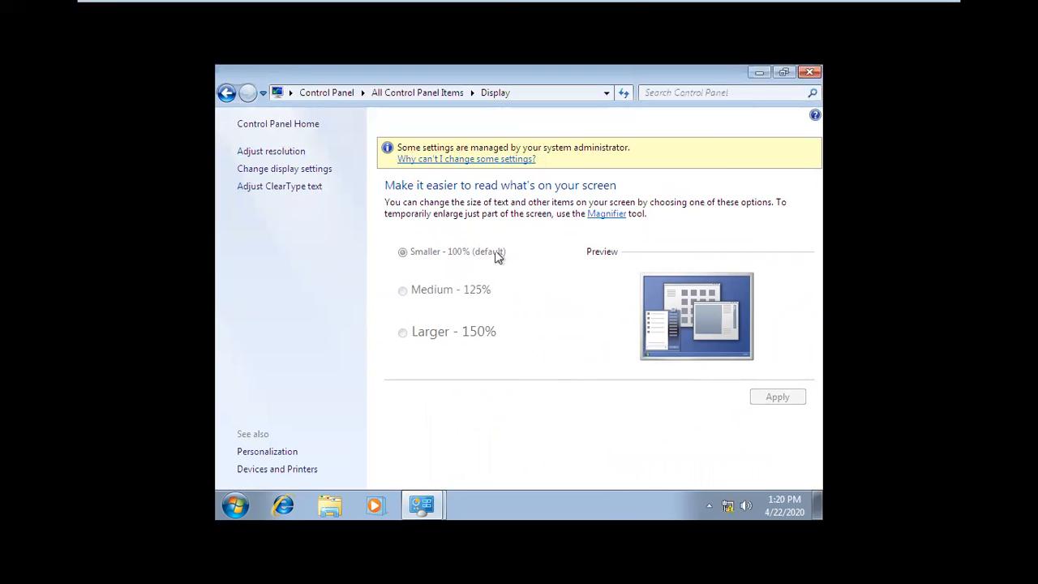
left_click(282, 153)
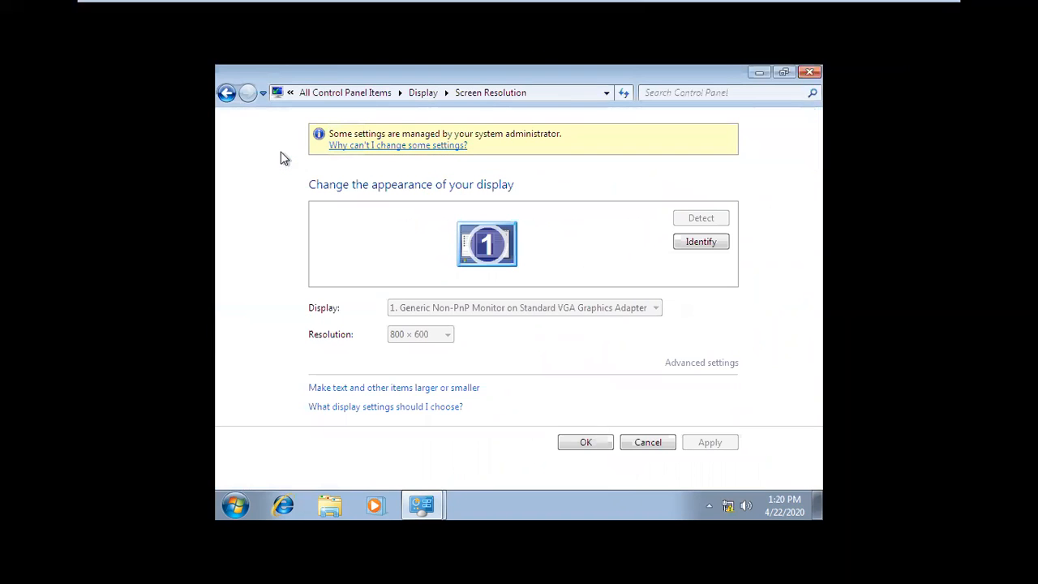
left_click(231, 94)
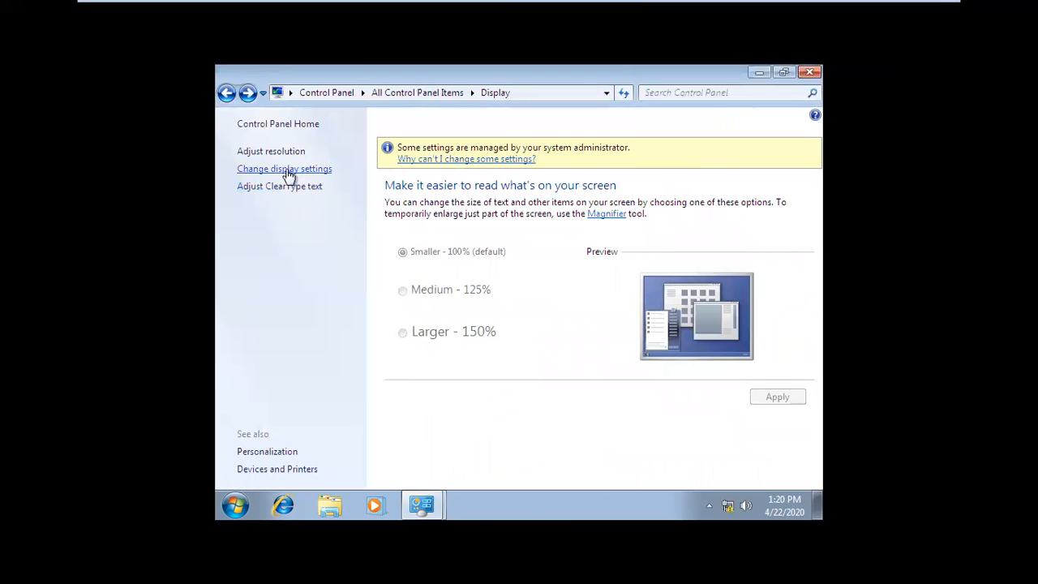
left_click(288, 173)
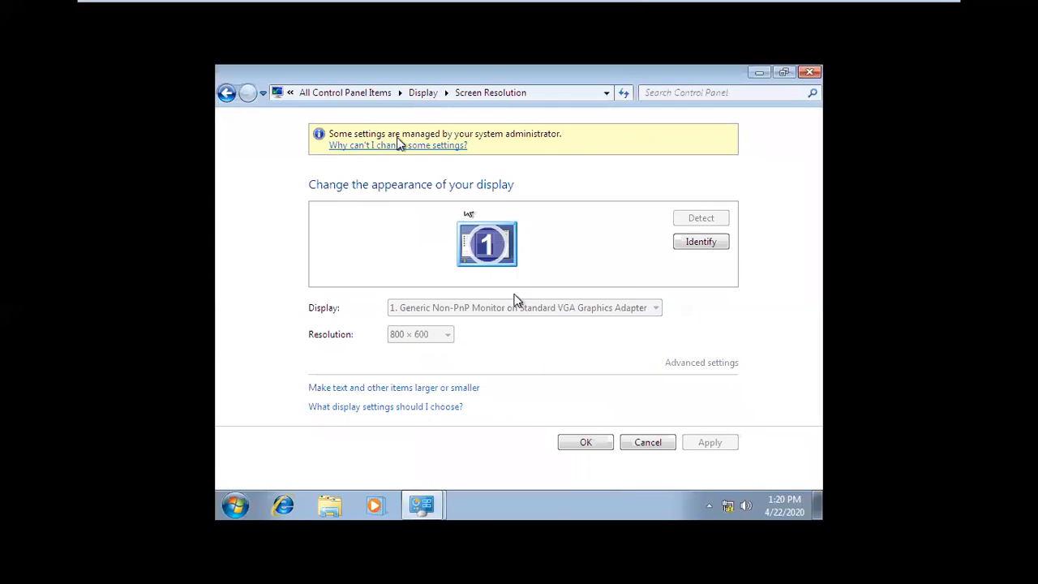
left_click(228, 94)
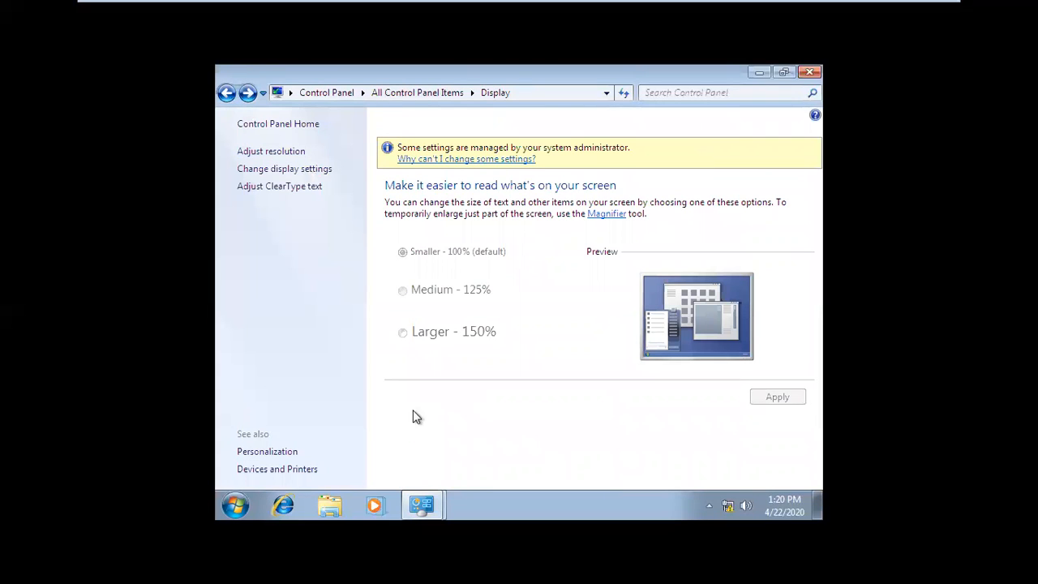
Step: Check the Personalization page reached from Display for restrictions and return to the Display page
left_click(271, 452)
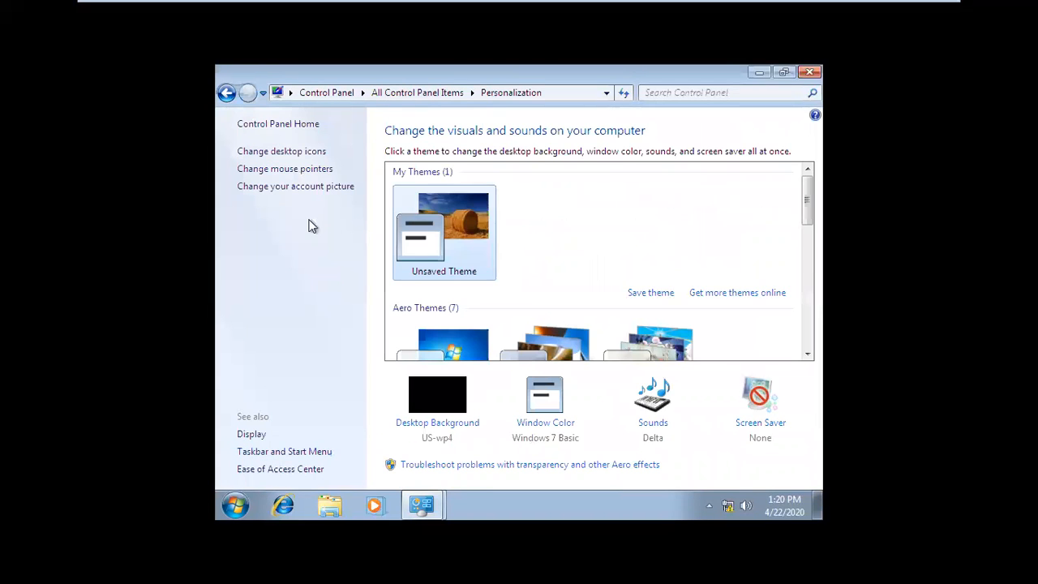
left_click(227, 95)
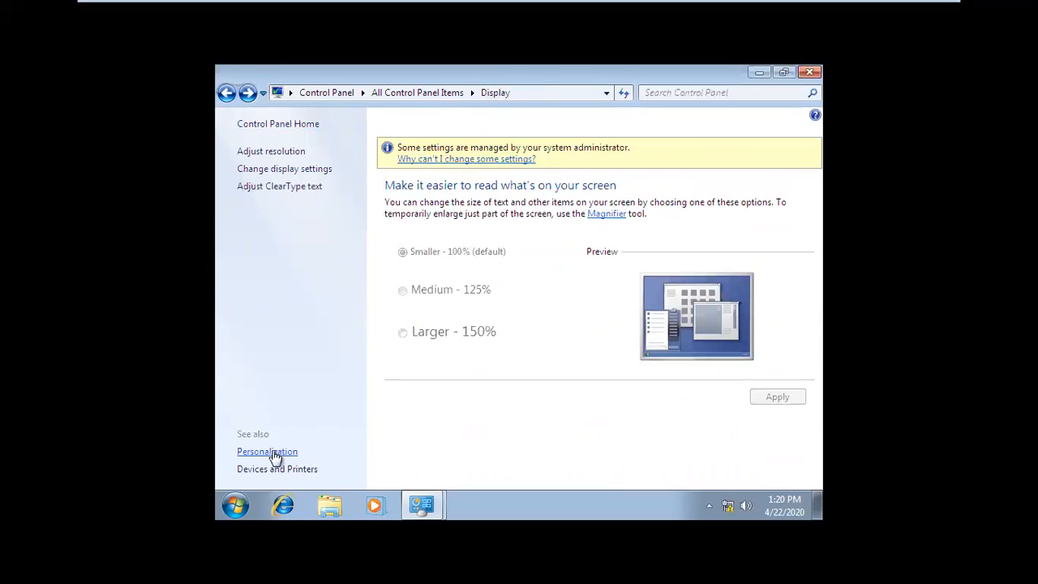
left_click(271, 451)
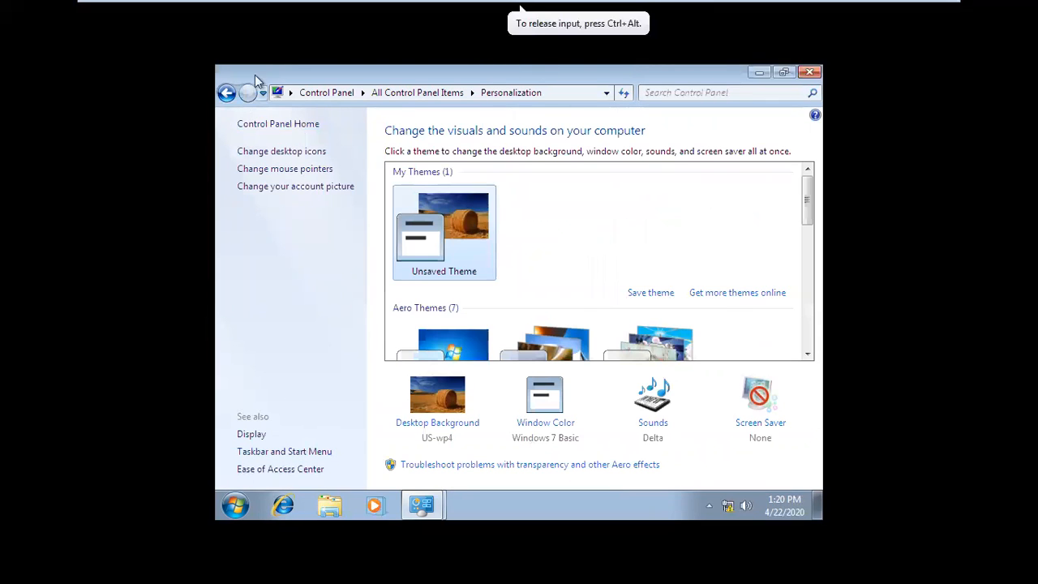
left_click(228, 92)
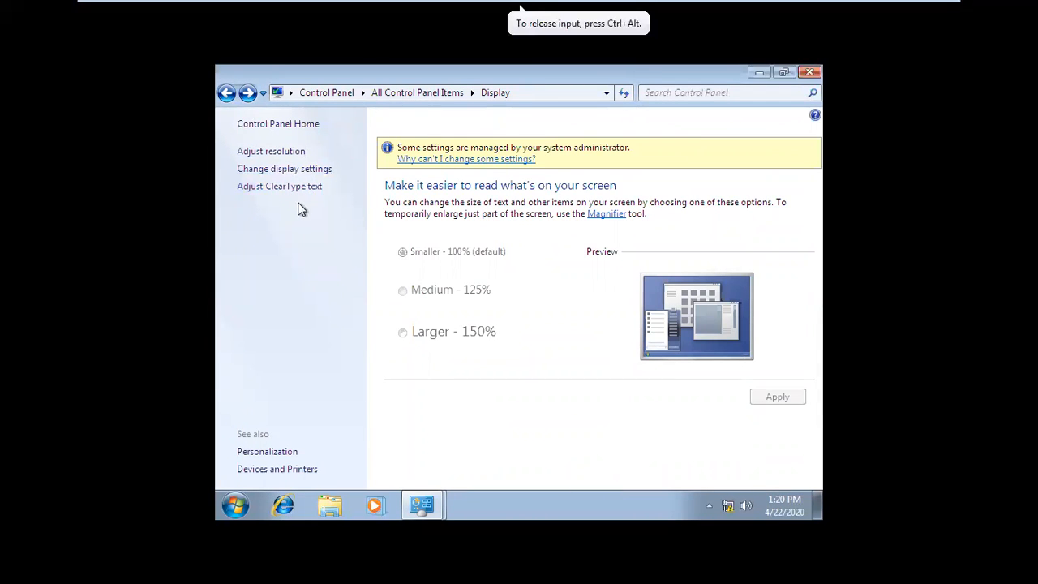
Step: Switch to the Windows Server 2012 machine and view the policies in the Personalization folder under Control Panel
mouse_move(566, 5)
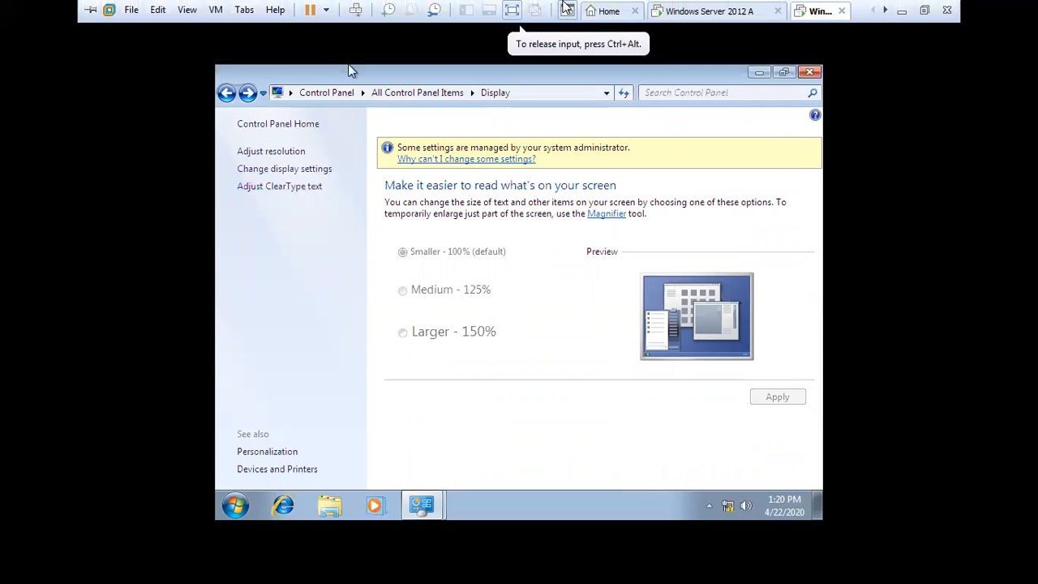
left_click(707, 11)
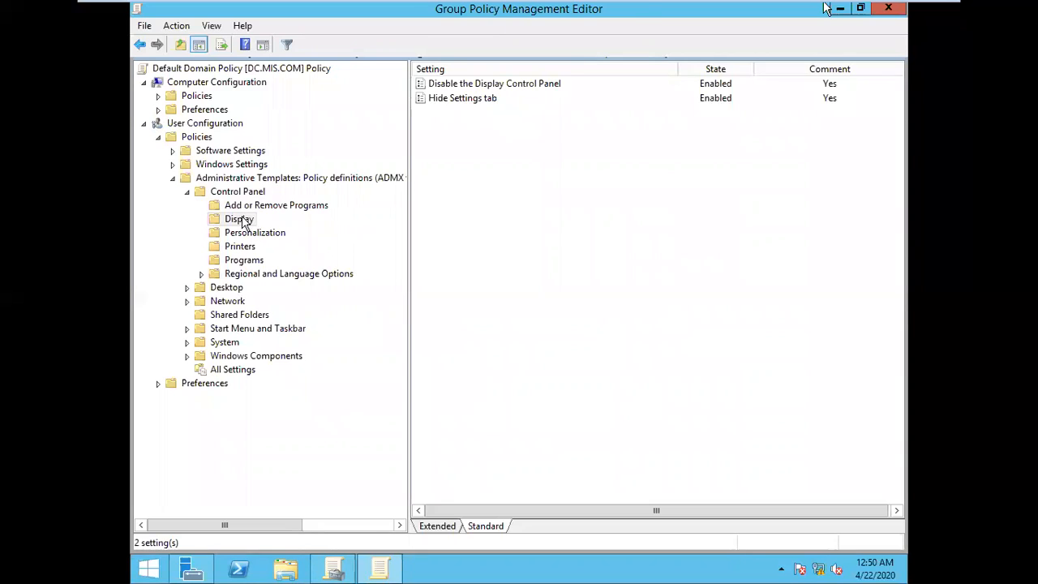
left_click(254, 234)
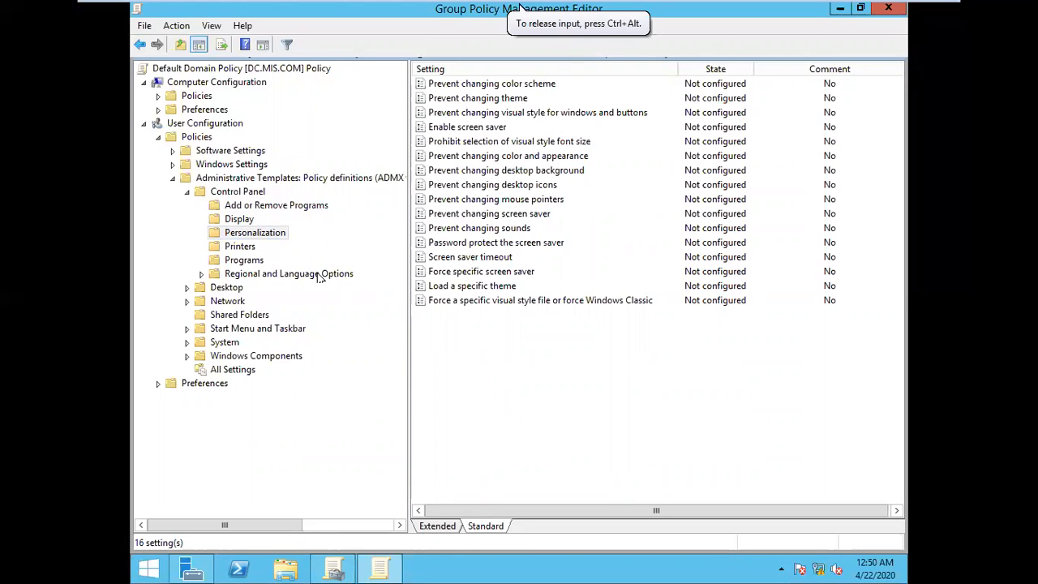
Step: Return to the Windows 7 machine, open Personalization from the Display page and apply the Windows 7 Aero theme
mouse_move(696, 8)
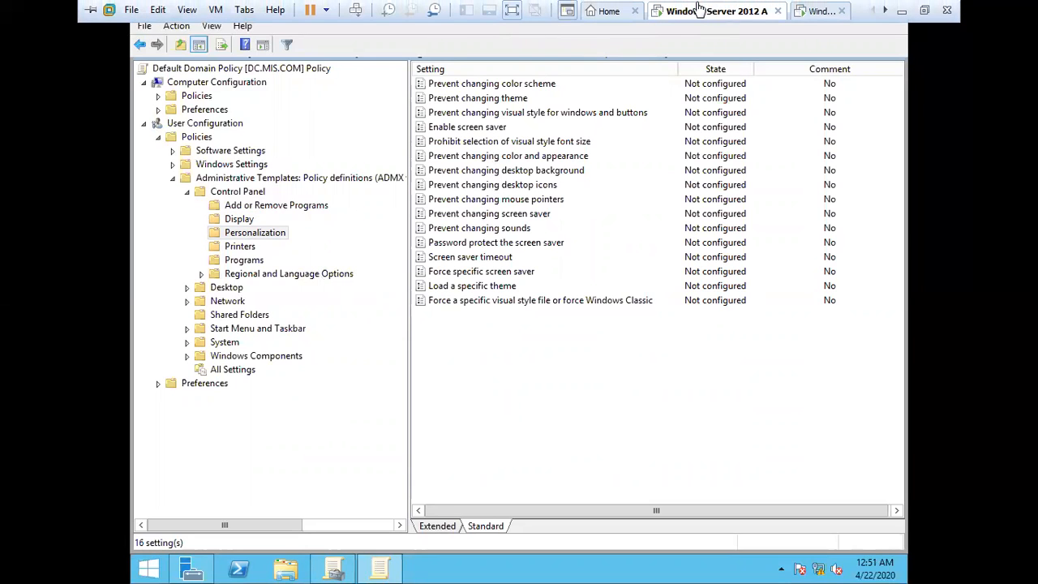
left_click(815, 10)
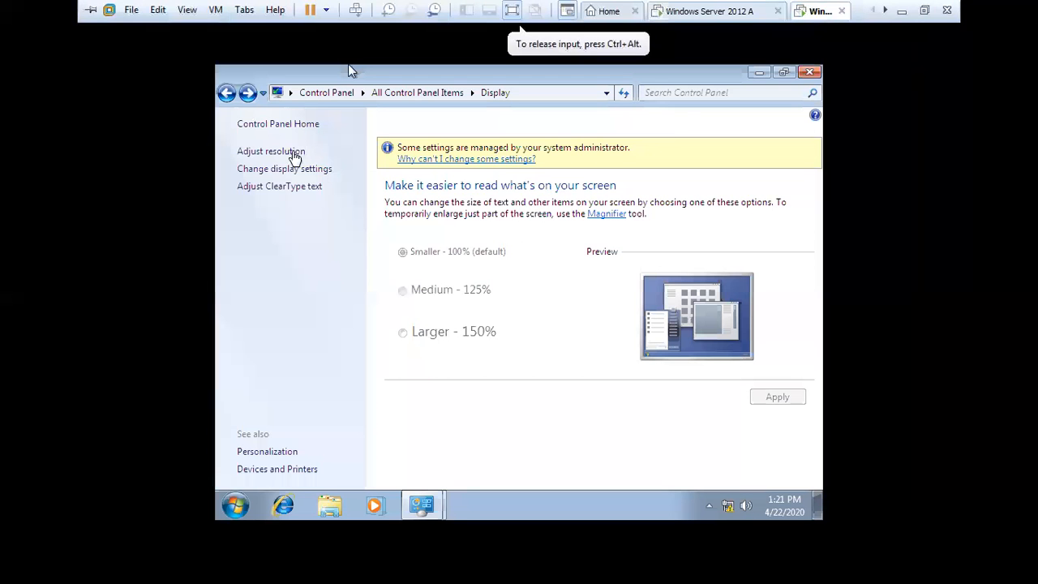
left_click(227, 94)
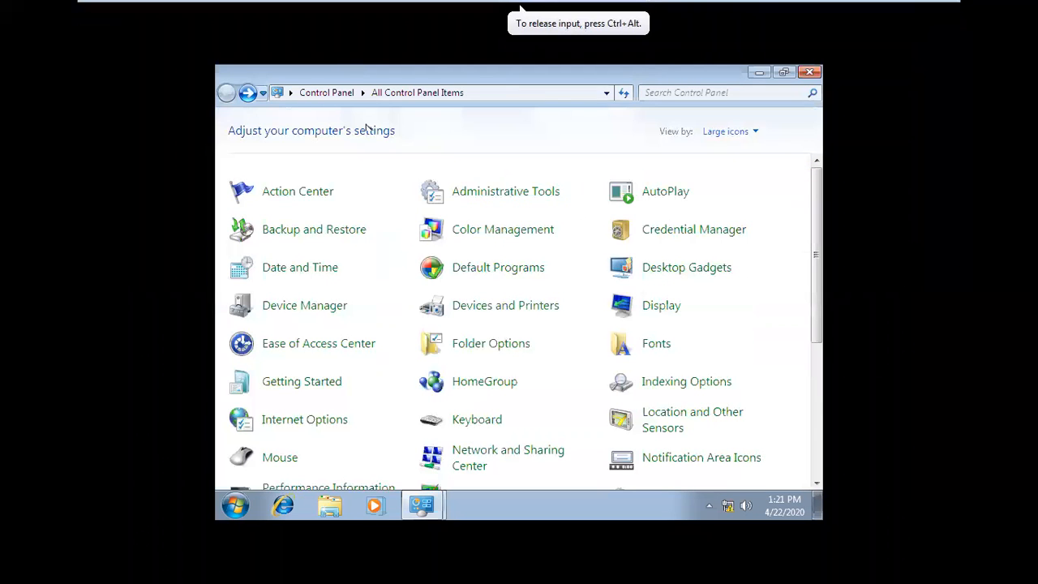
left_click(681, 312)
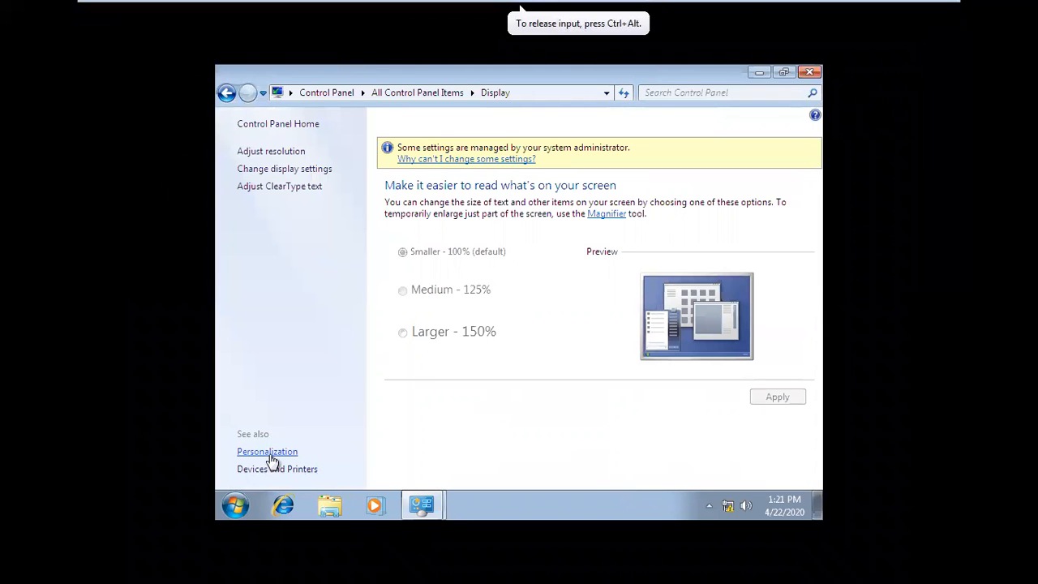
left_click(270, 455)
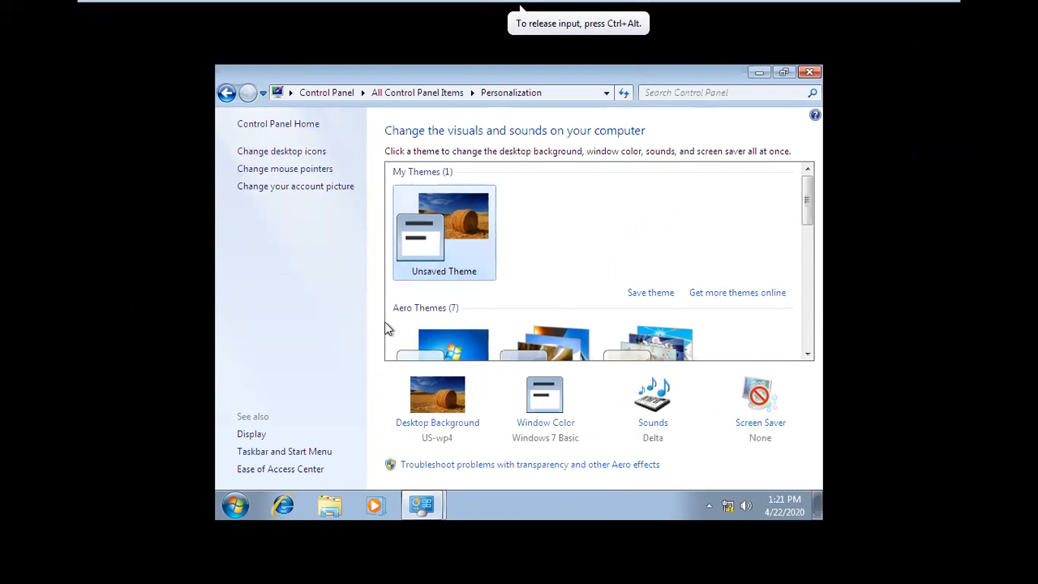
left_click(429, 345)
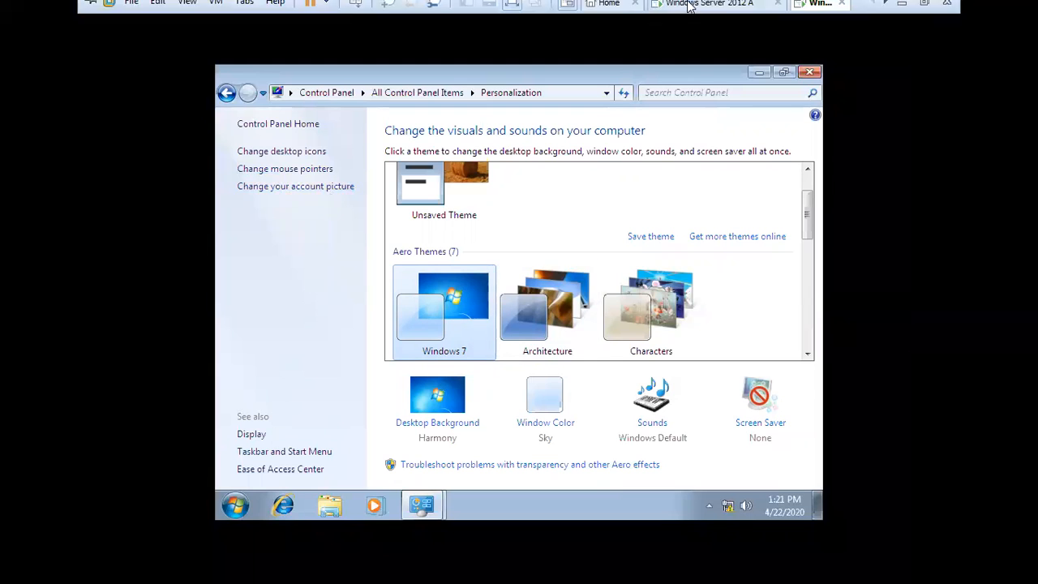
Step: Review the server's Personalization policies for desktop background, desktop icons, mouse pointers and screen saver, and return to the Windows 7 machine
left_click(706, 8)
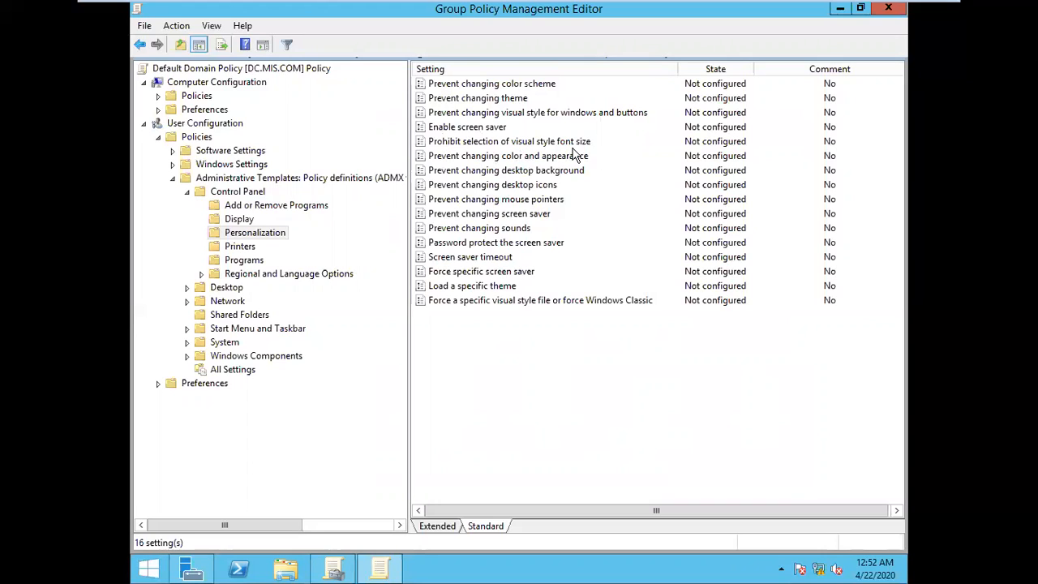
left_click(539, 171)
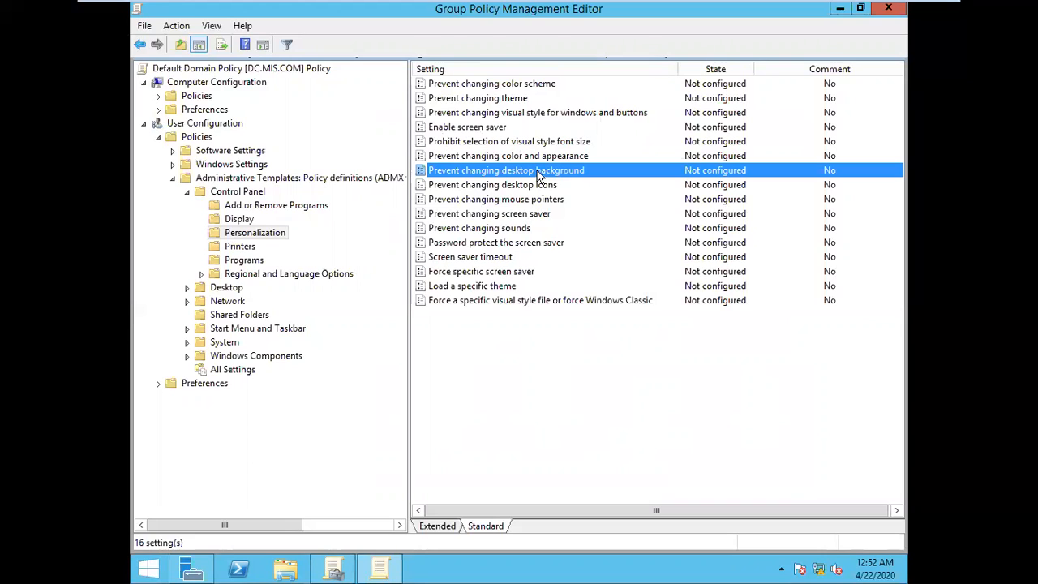
left_click(529, 185)
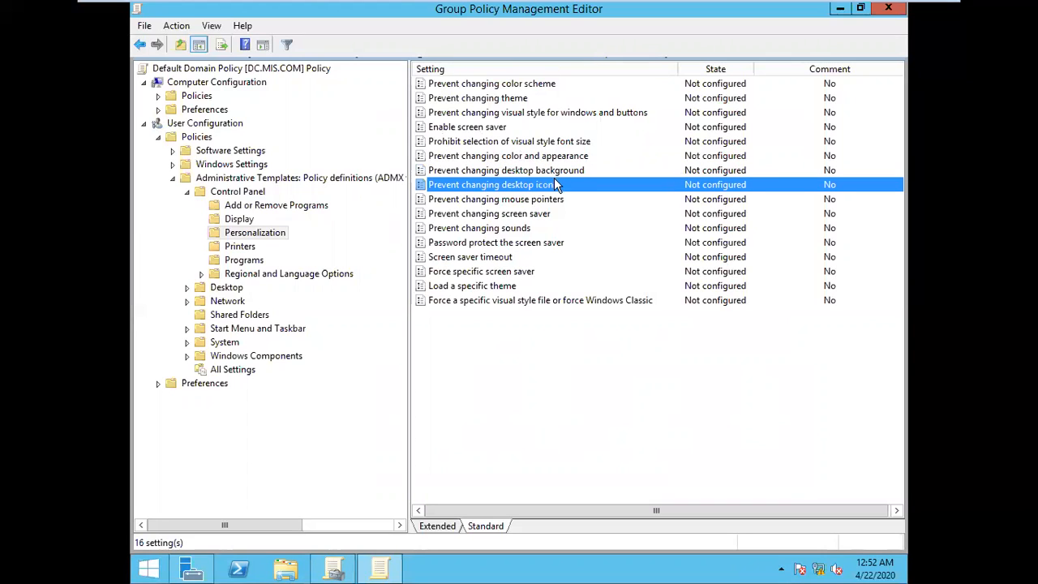
left_click(538, 202)
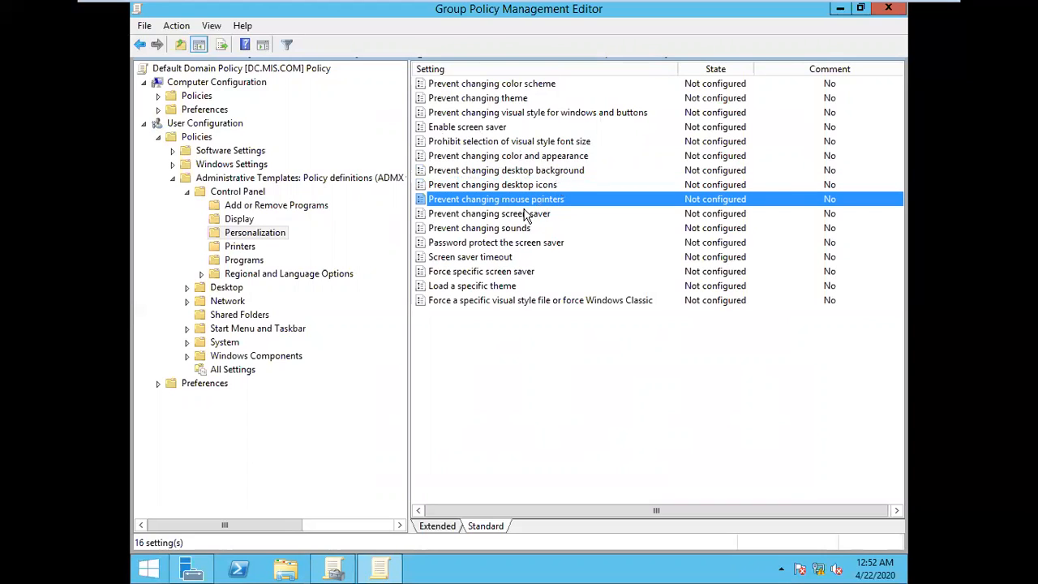
left_click(489, 217)
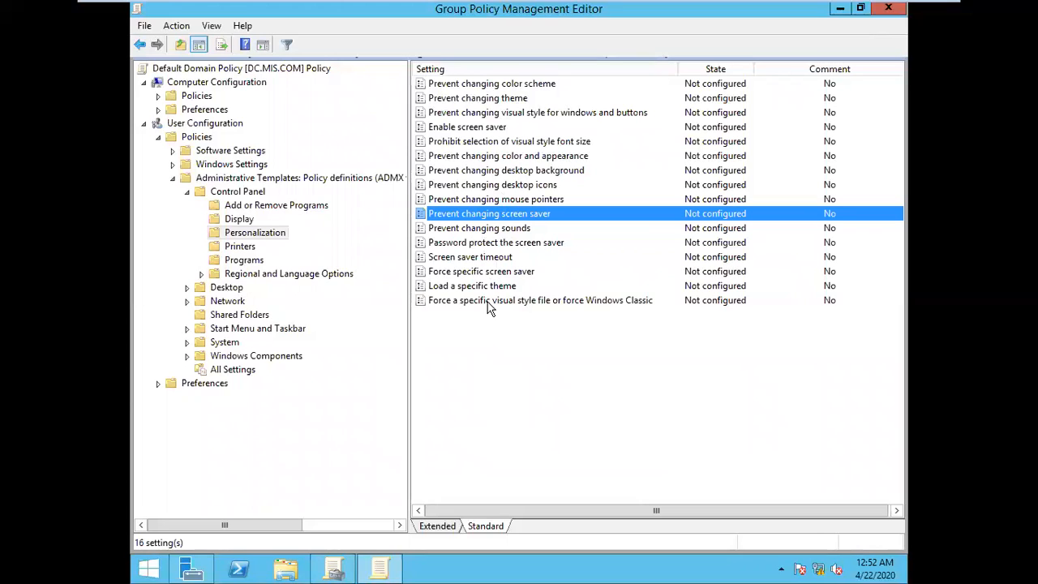
left_click(558, 172)
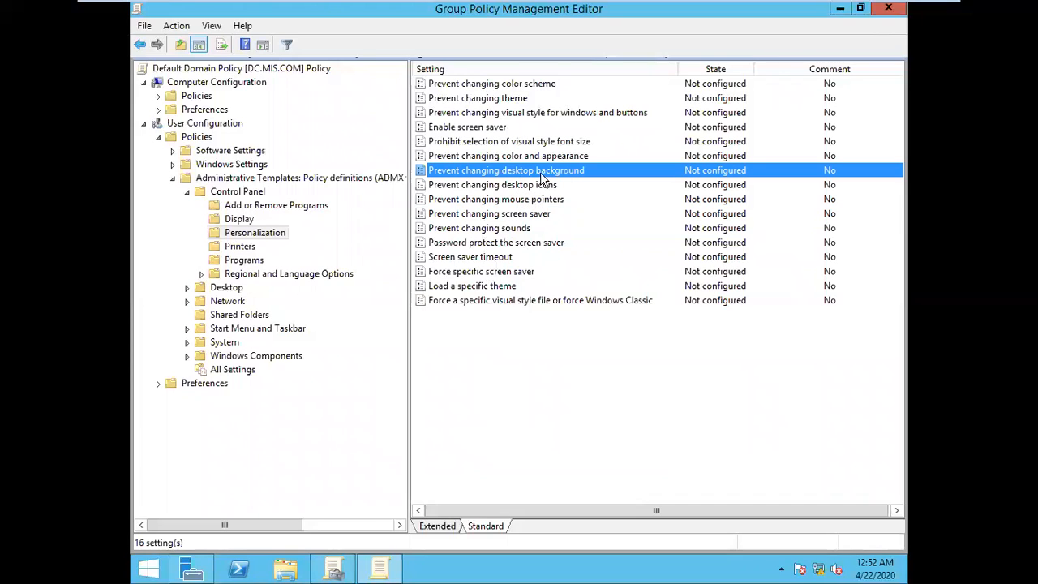
left_click(598, 7)
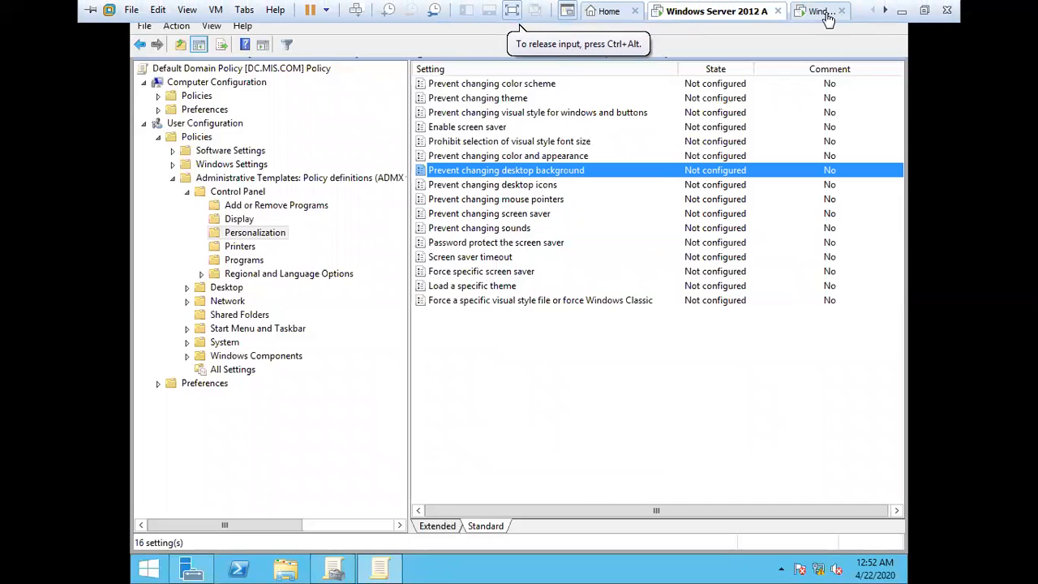
left_click(818, 11)
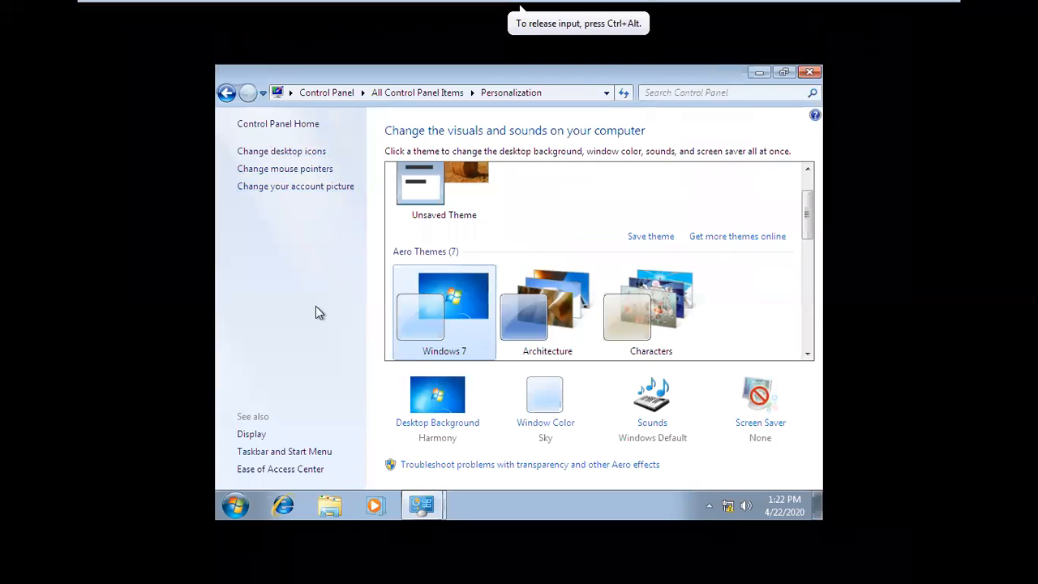
Step: Check the Display page on the Windows 7 machine, return to Personalization and browse down to the Basic and High Contrast themes
left_click(249, 437)
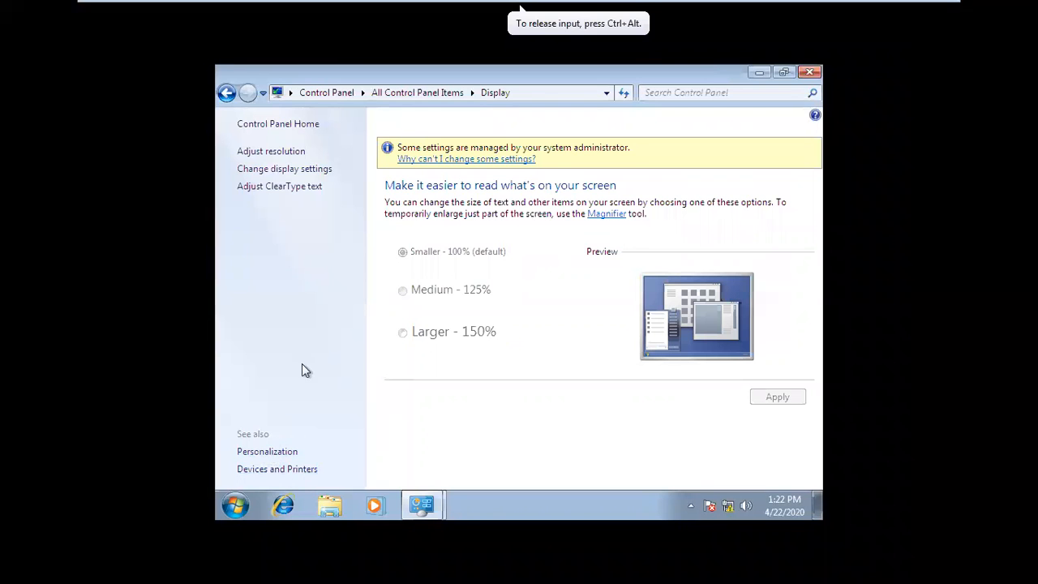
left_click(273, 452)
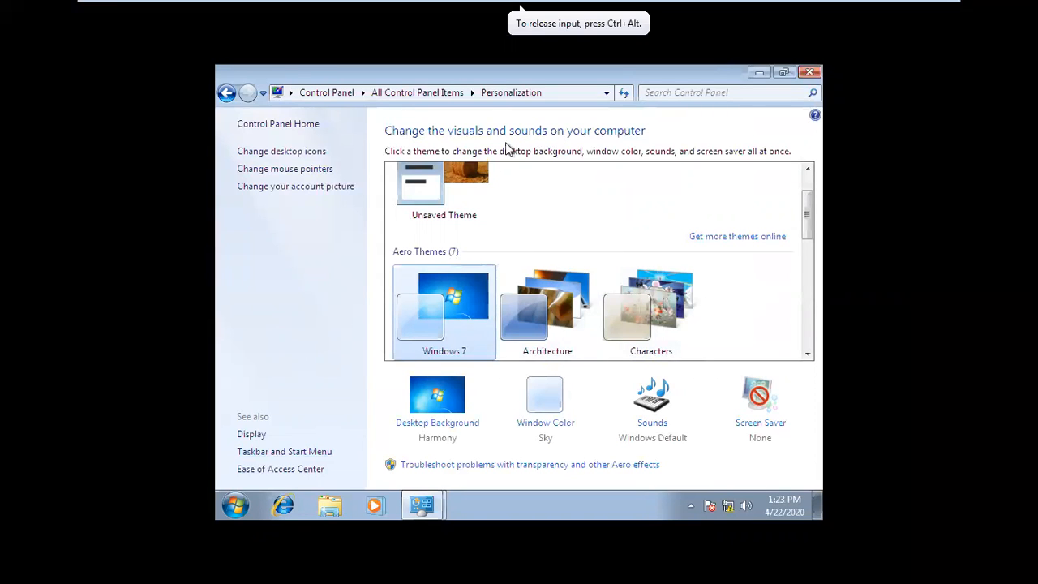
left_click_drag(807, 231, 808, 309)
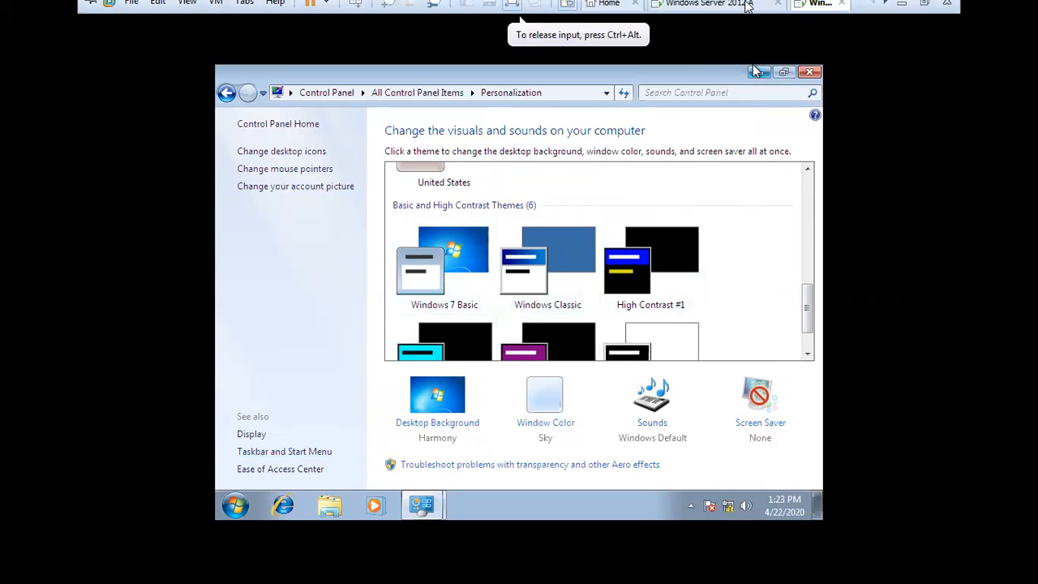
Step: Switch to the Windows Server 2012 machine and set the "Prevent changing color scheme" policy to Enabled
left_click(740, 10)
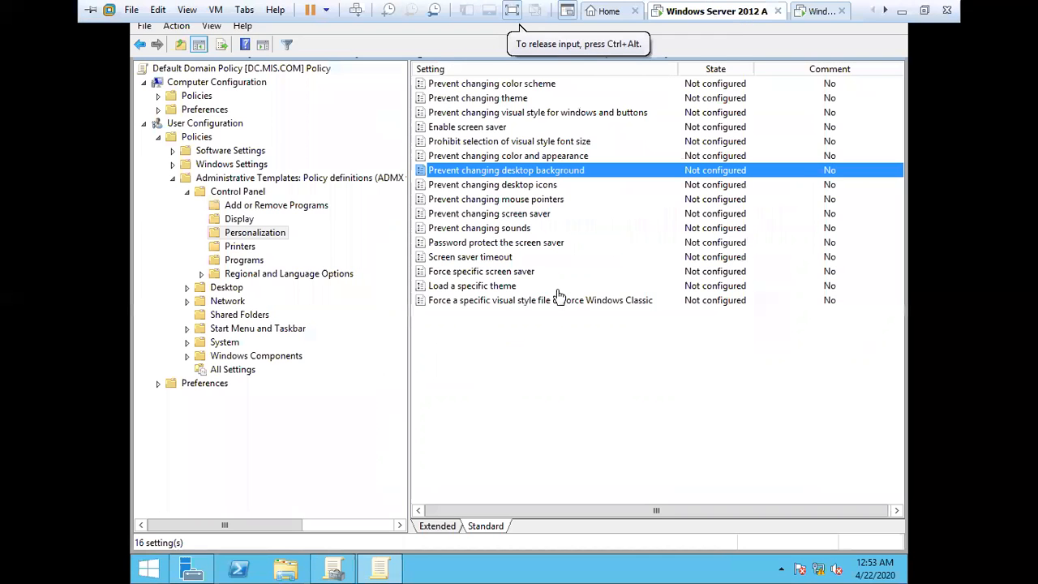
double_click(548, 86)
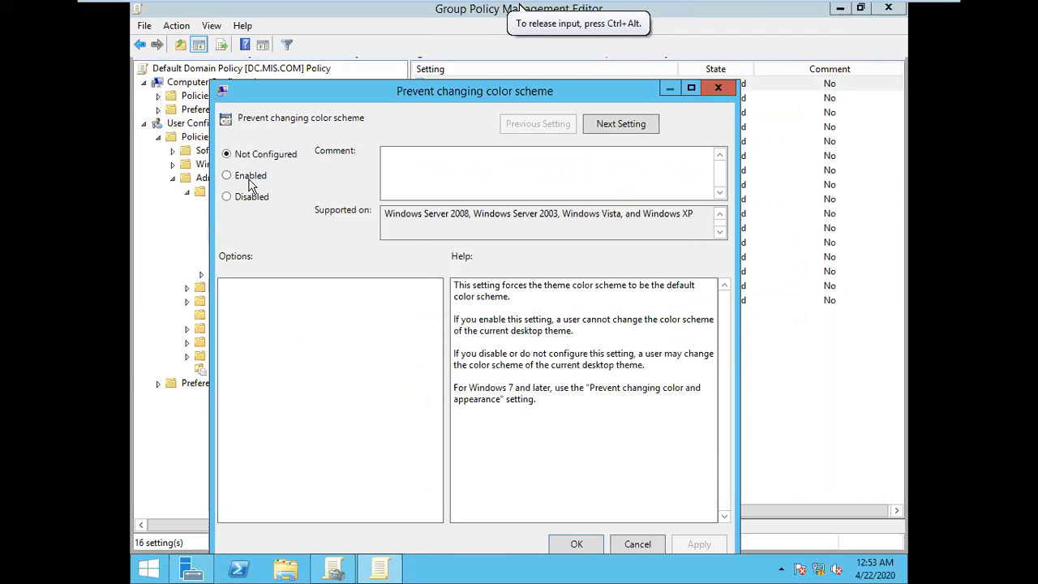
left_click(248, 176)
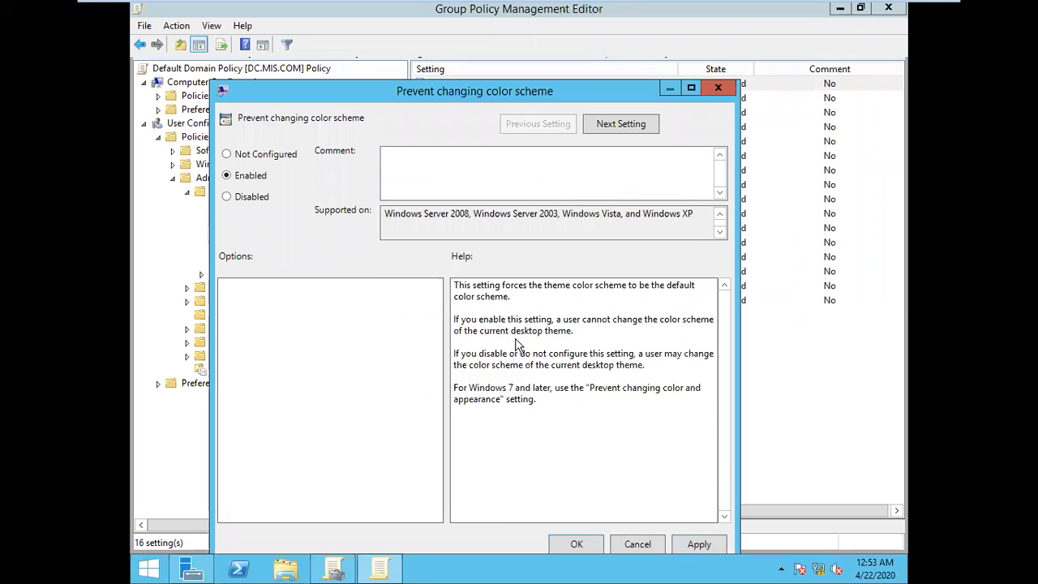
left_click(700, 545)
left_click(577, 545)
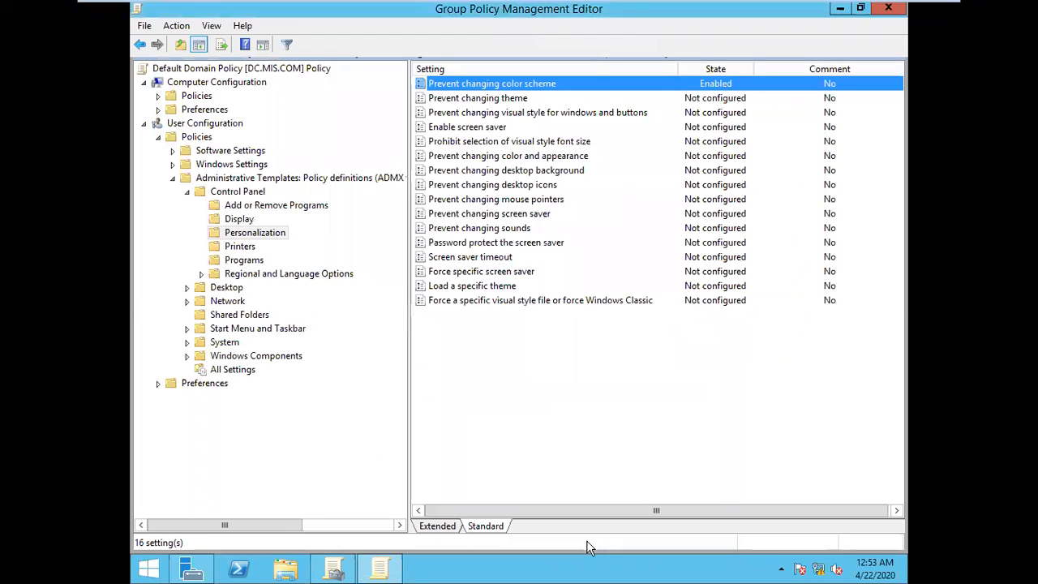
Step: Set the "Prevent changing theme" policy in the Personalization folder to Enabled
double_click(492, 101)
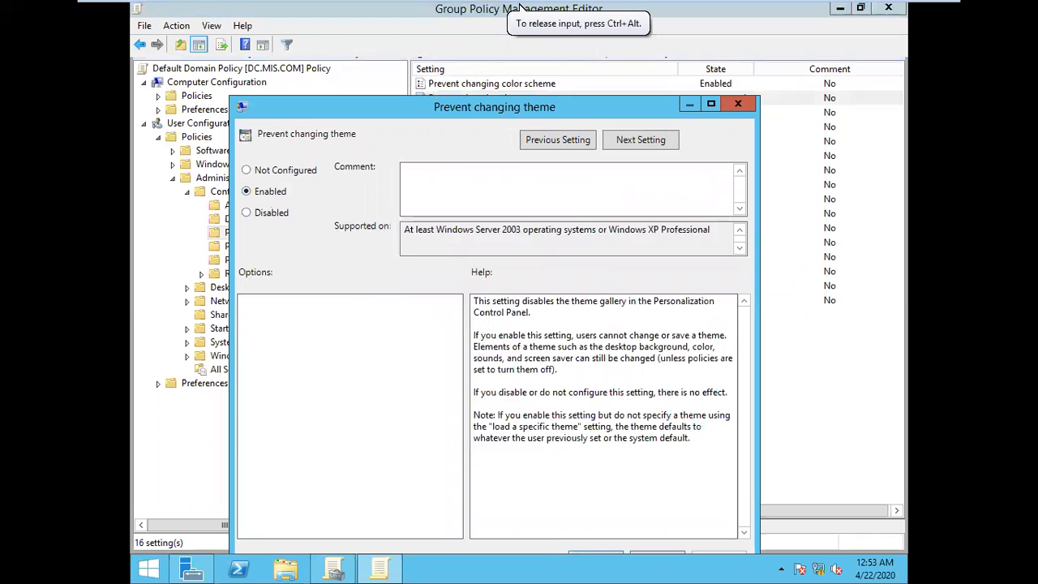
left_click_drag(600, 113, 597, 74)
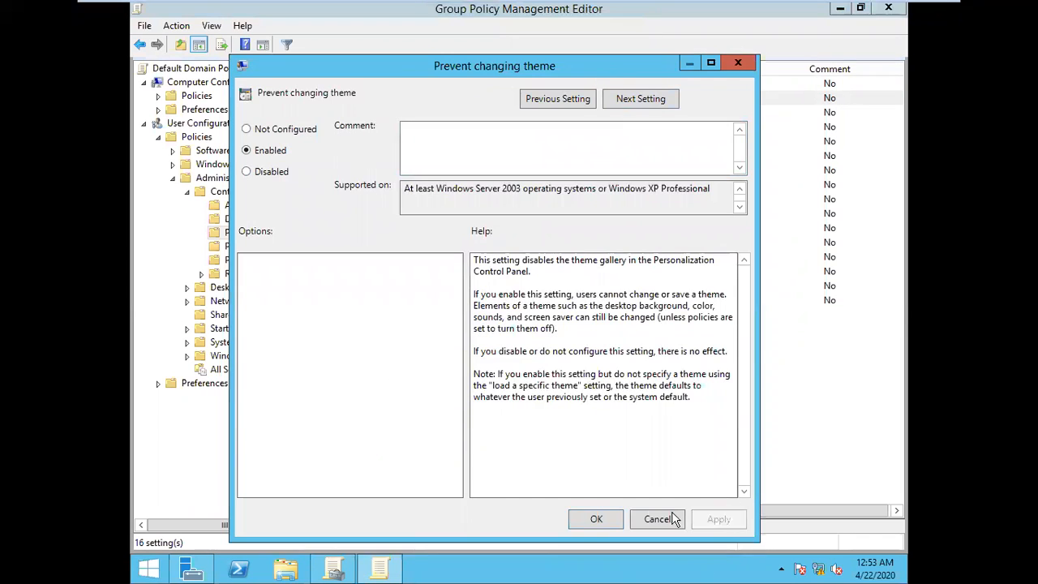
left_click(597, 523)
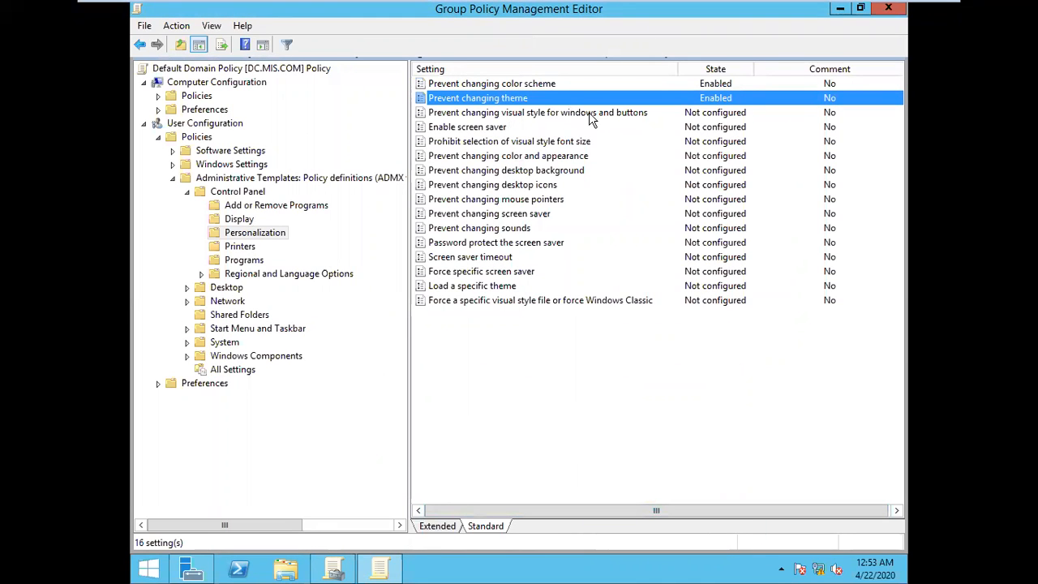
Step: Set the "Enable screen saver" policy to Disabled and apply the change
left_click(478, 129)
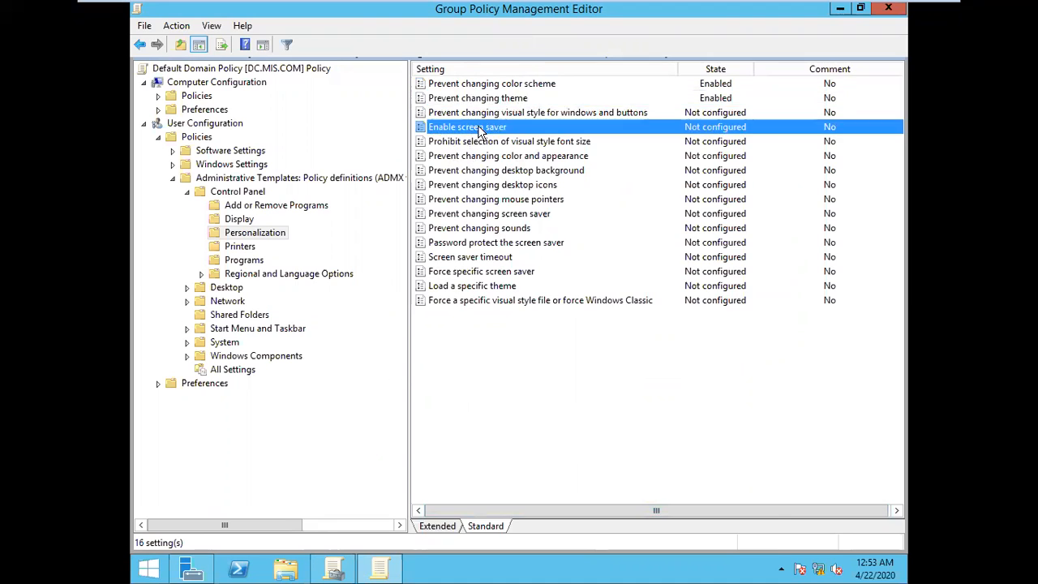
double_click(480, 130)
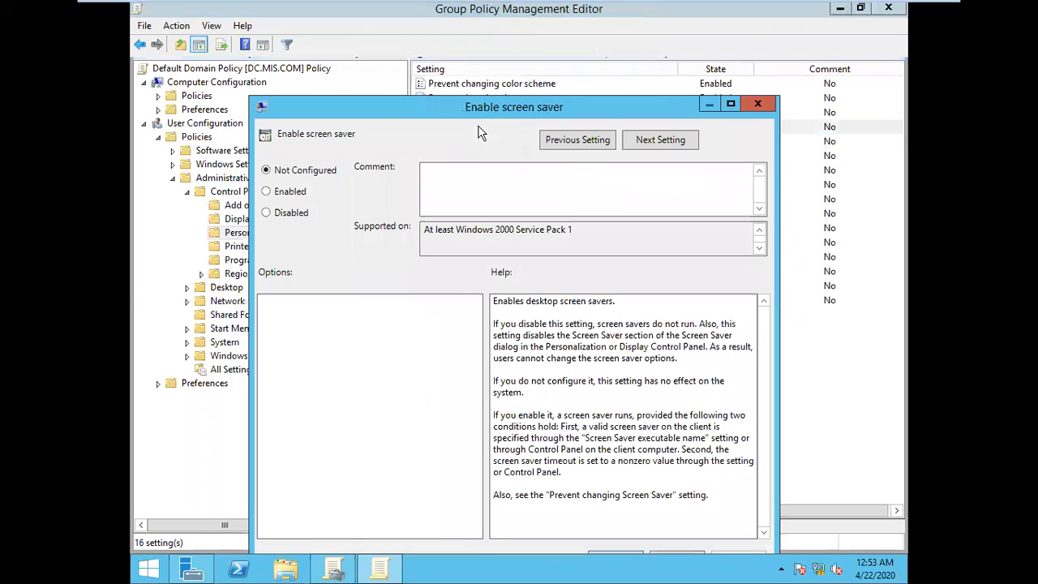
left_click(294, 214)
left_click_drag(637, 109, 638, 57)
left_click(732, 509)
left_click(632, 511)
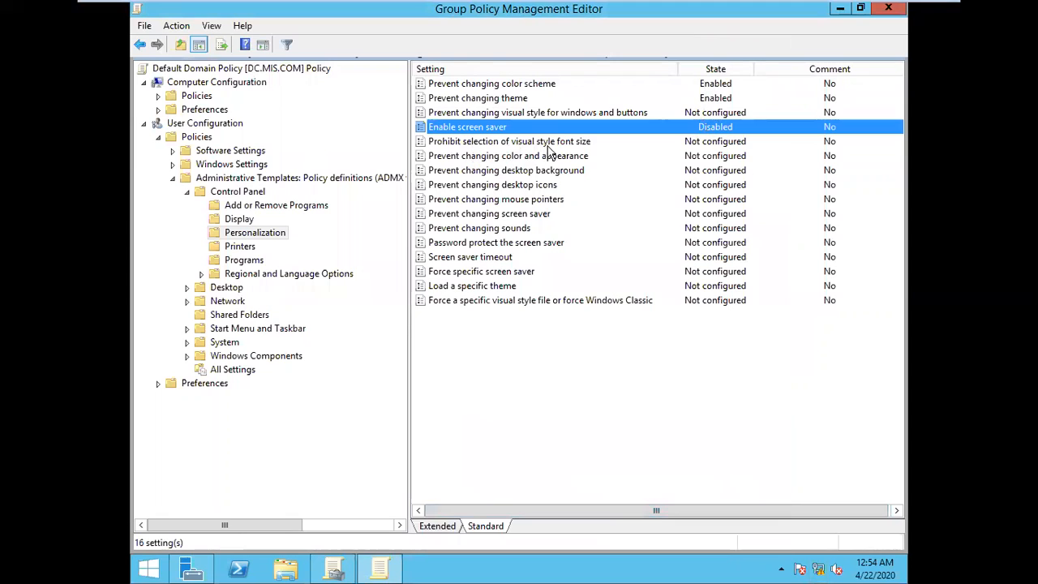
Step: Set the "Prevent changing color and appearance" policy to Disabled and apply the change
double_click(506, 158)
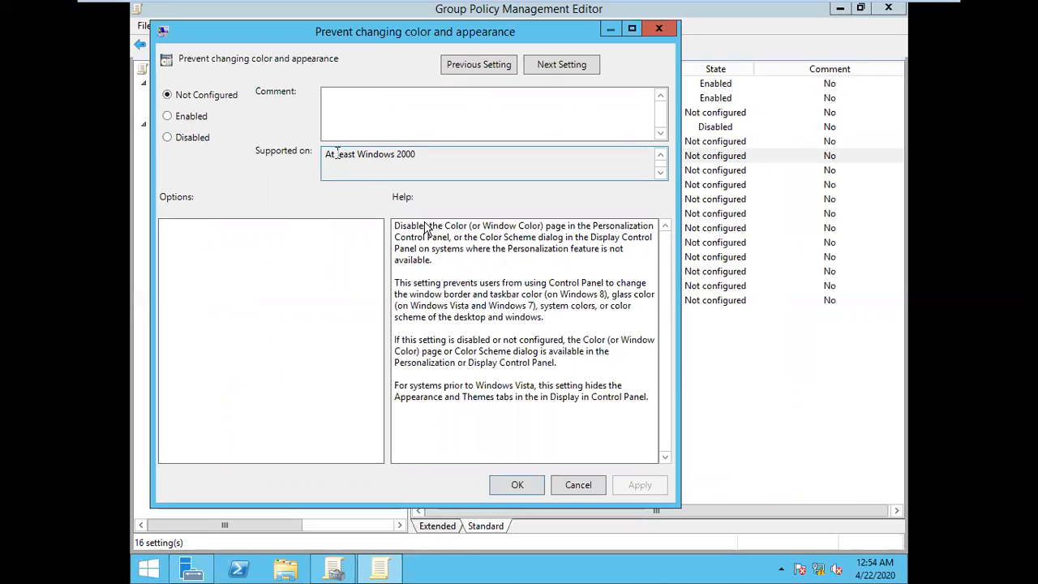
left_click(198, 138)
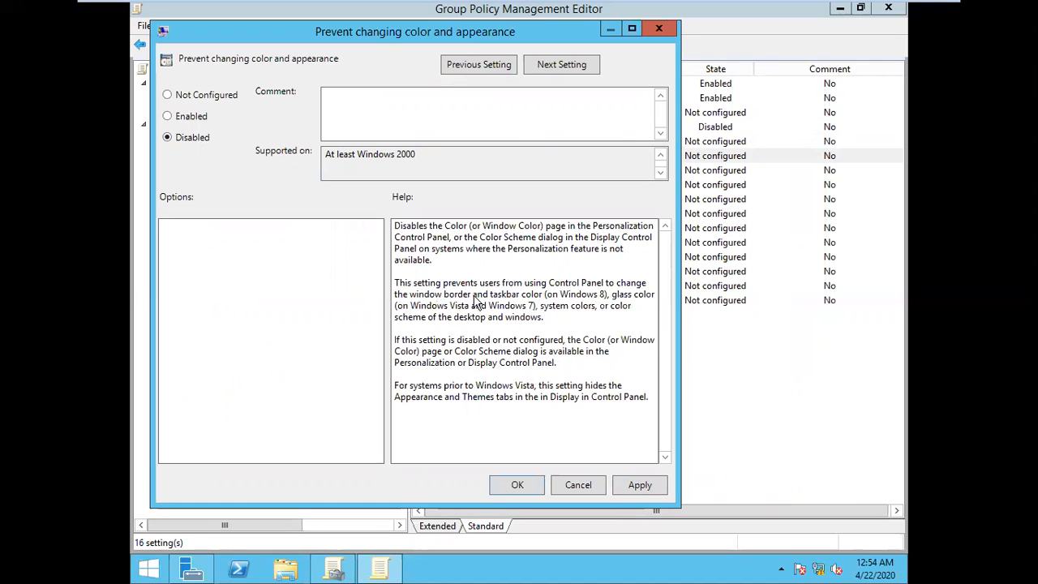
left_click(637, 485)
left_click(516, 486)
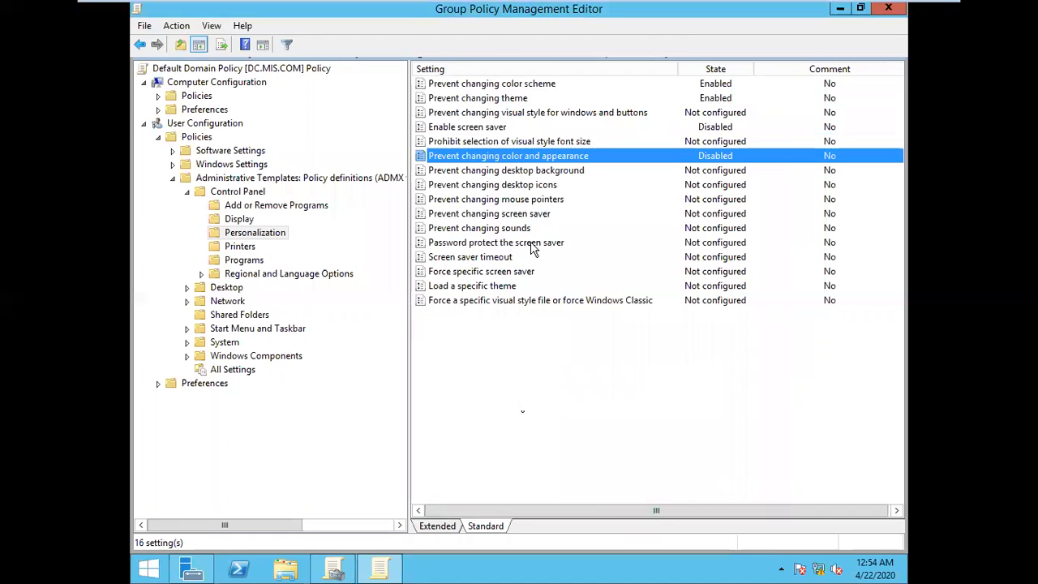
Step: Set the "Prevent changing desktop background" policy to Enabled and apply the change
double_click(522, 170)
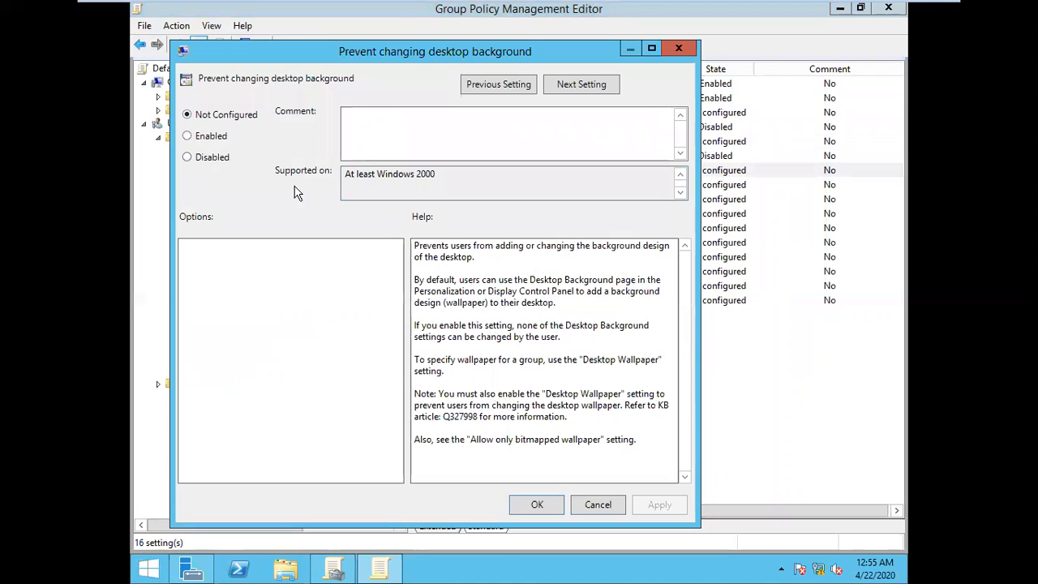
left_click(219, 158)
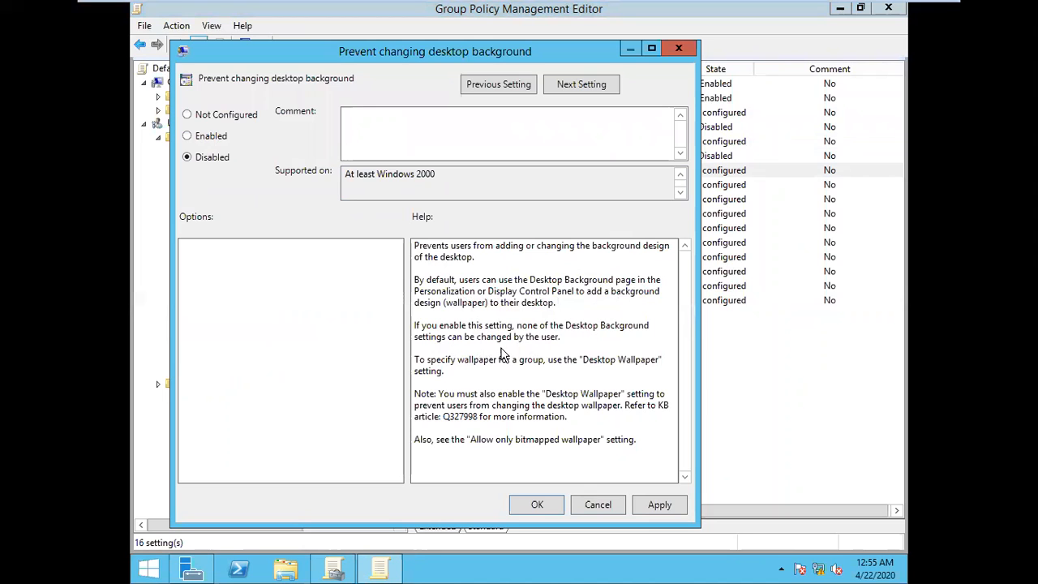
left_click(224, 138)
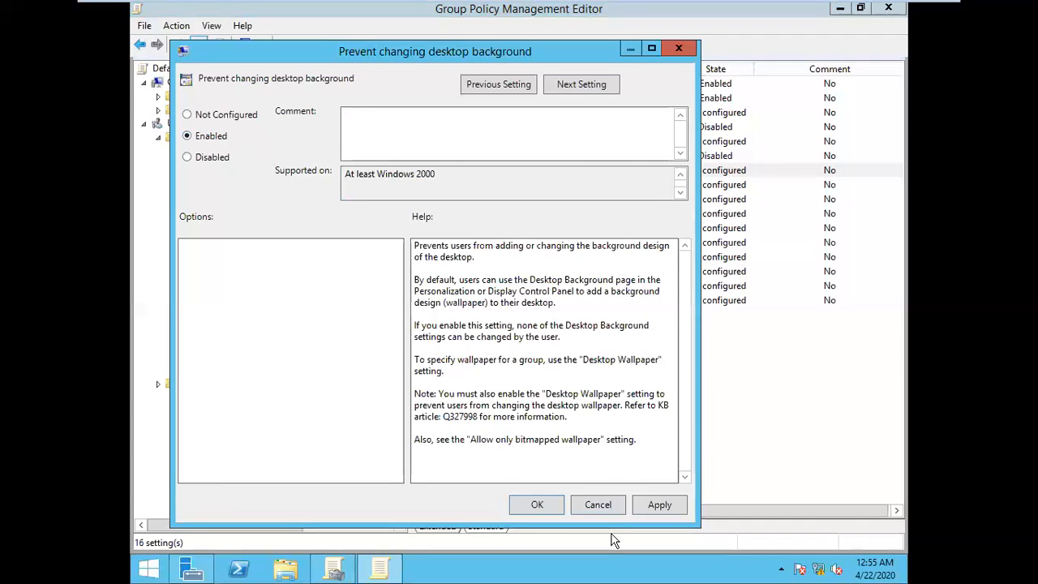
left_click(670, 507)
left_click(539, 505)
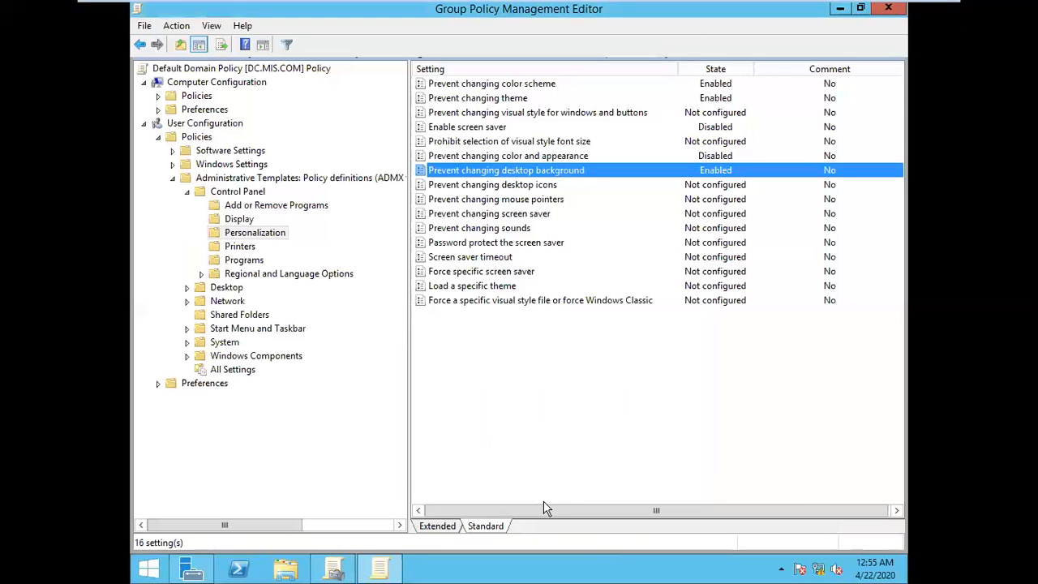
Step: Set the "Prevent changing desktop icons" policy to Enabled and apply the change
left_click(504, 189)
double_click(504, 189)
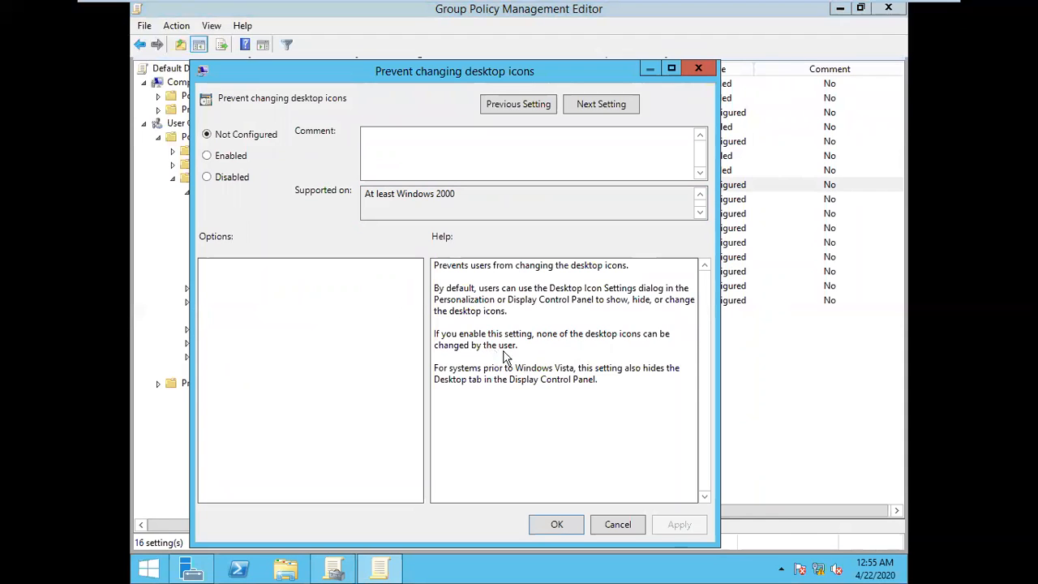
left_click(239, 161)
left_click(690, 527)
left_click(579, 522)
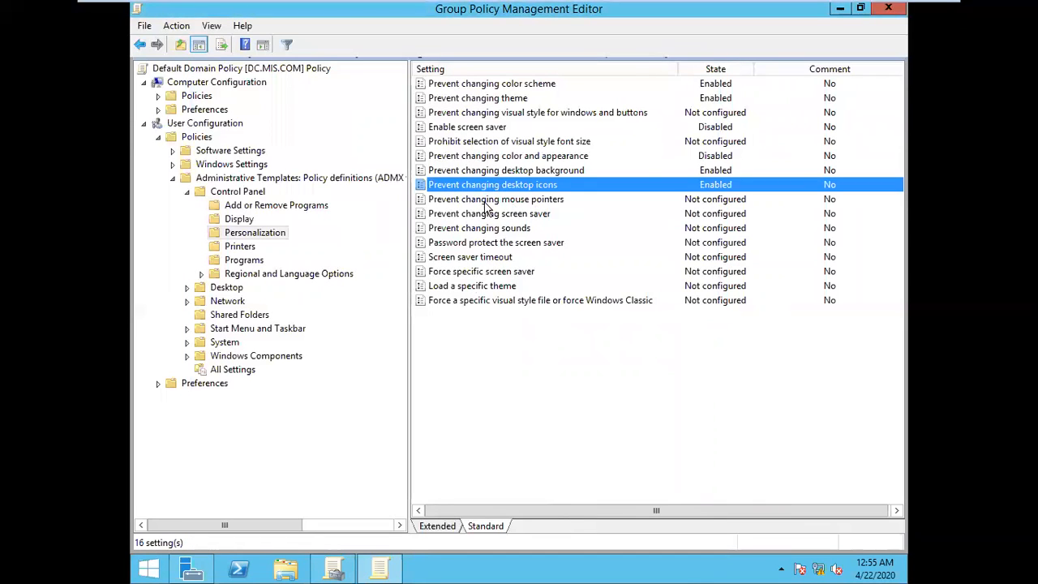
Step: Set the "Prevent changing mouse pointers" policy in the Personalization folder to Enabled
double_click(526, 203)
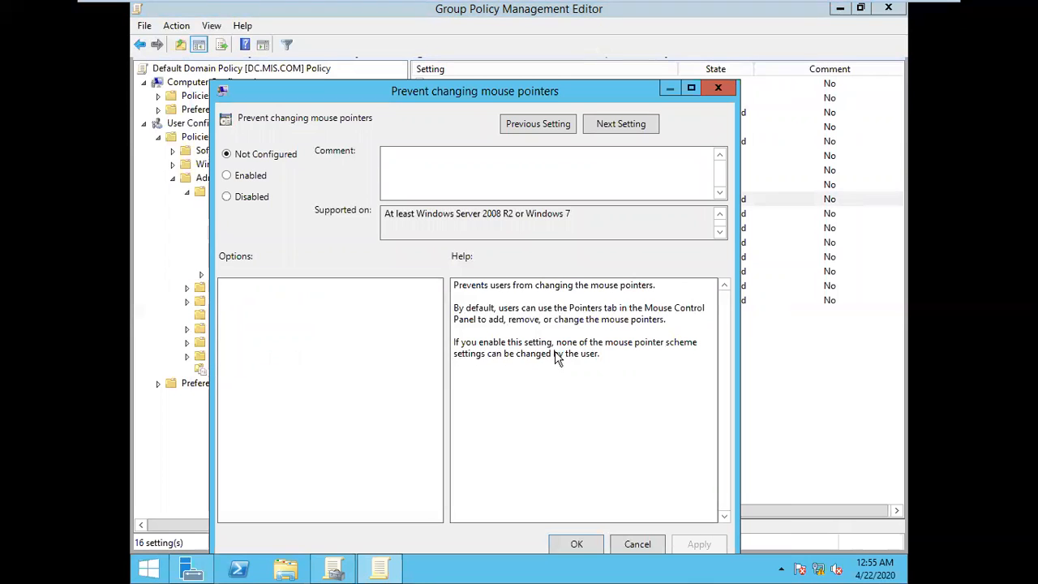
left_click(255, 177)
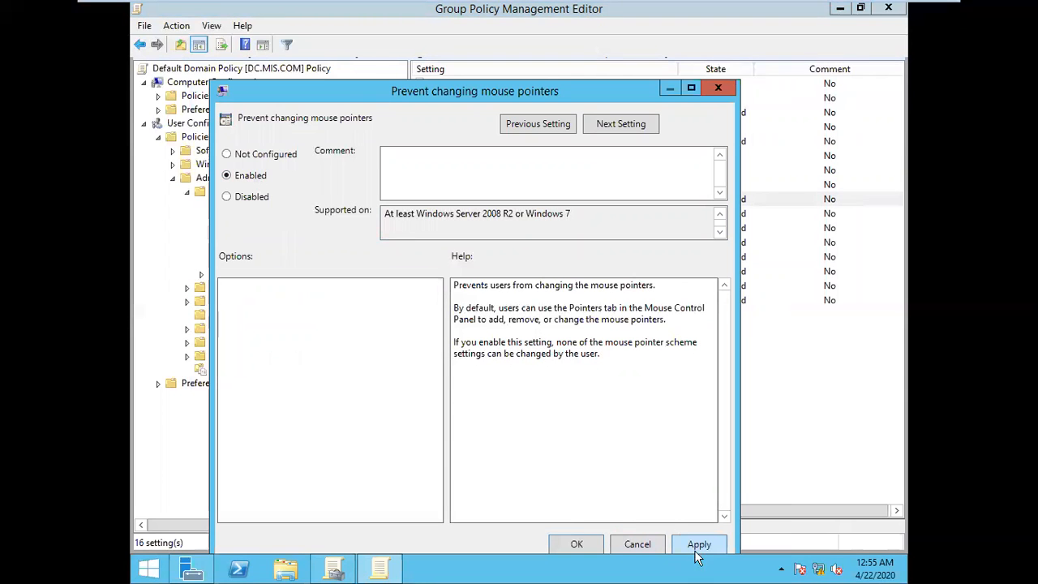
left_click(576, 544)
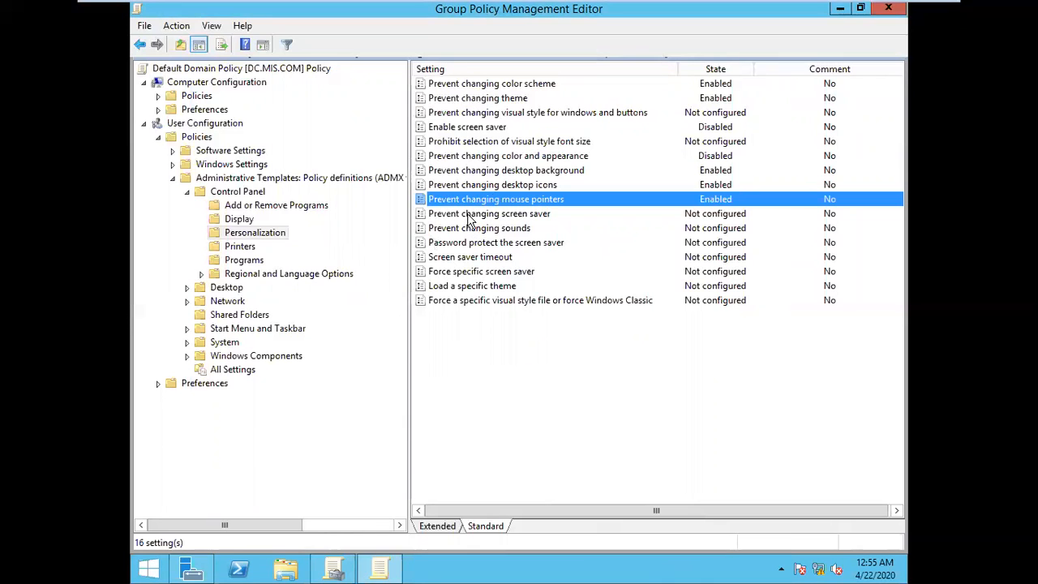
Step: Set the "Prevent changing screen saver" policy to Enabled and apply the change
double_click(495, 215)
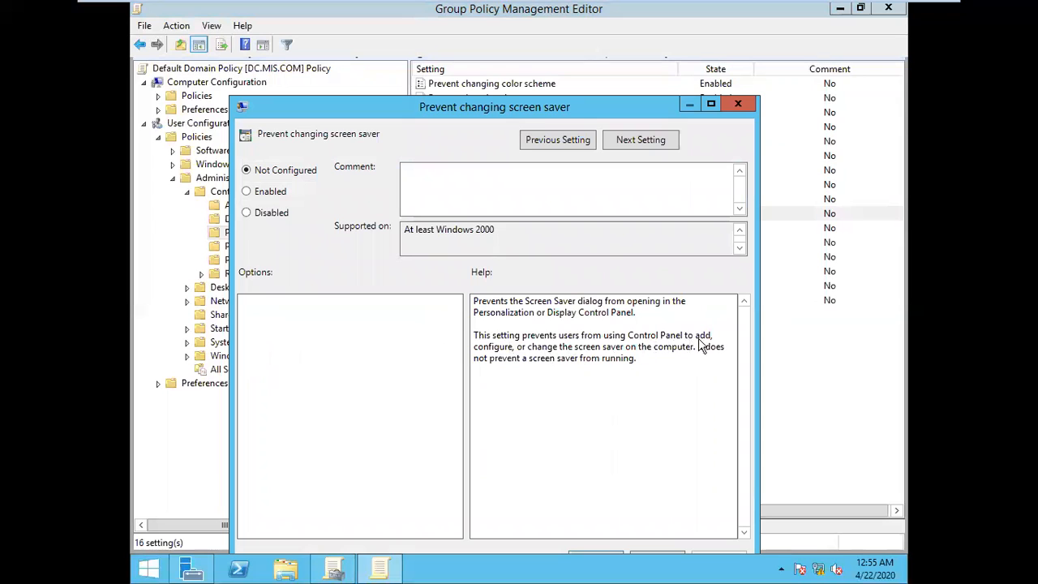
left_click(276, 194)
left_click_drag(565, 116, 570, 72)
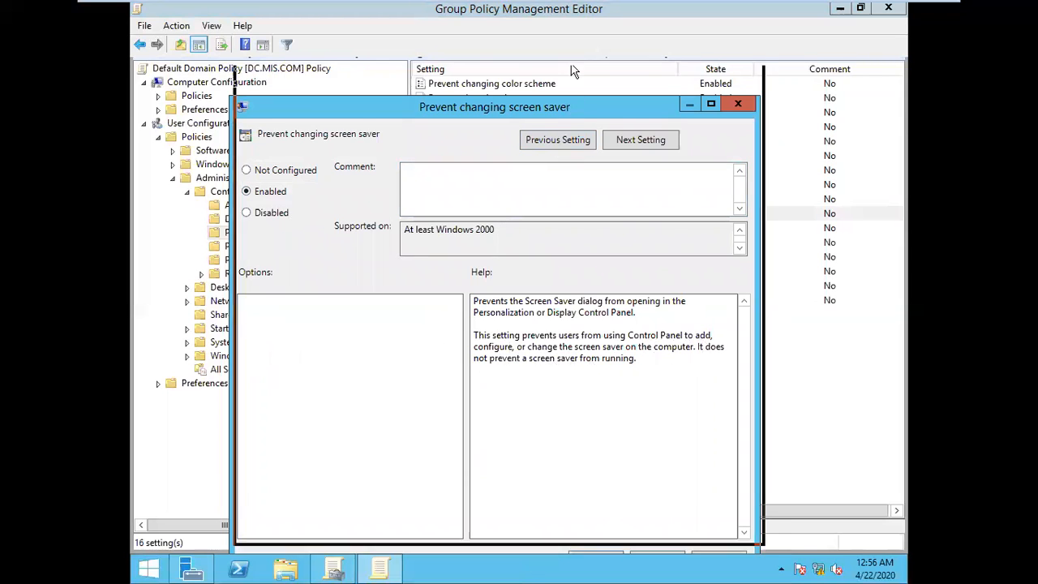
left_click(723, 516)
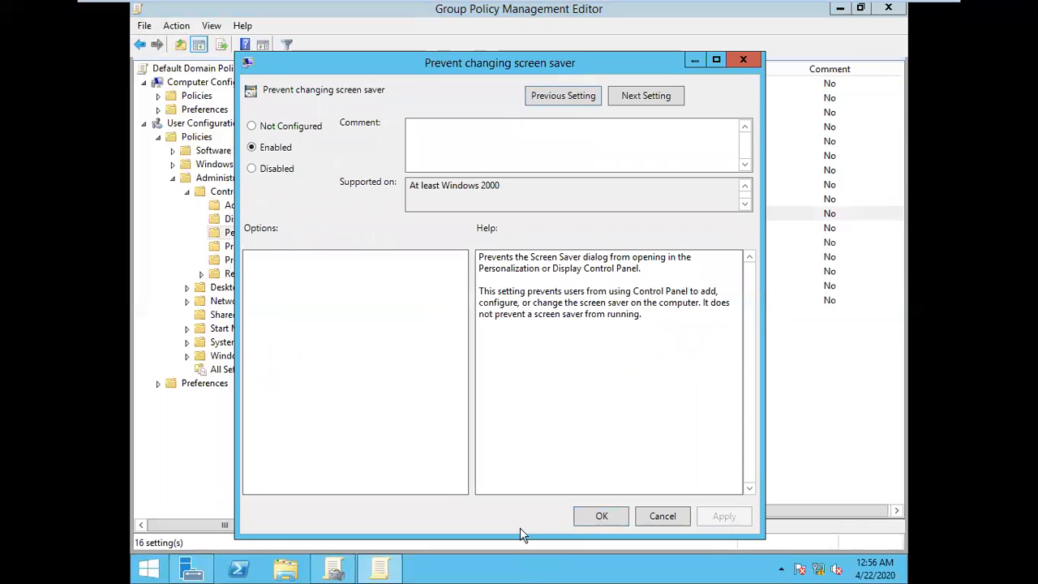
left_click(589, 523)
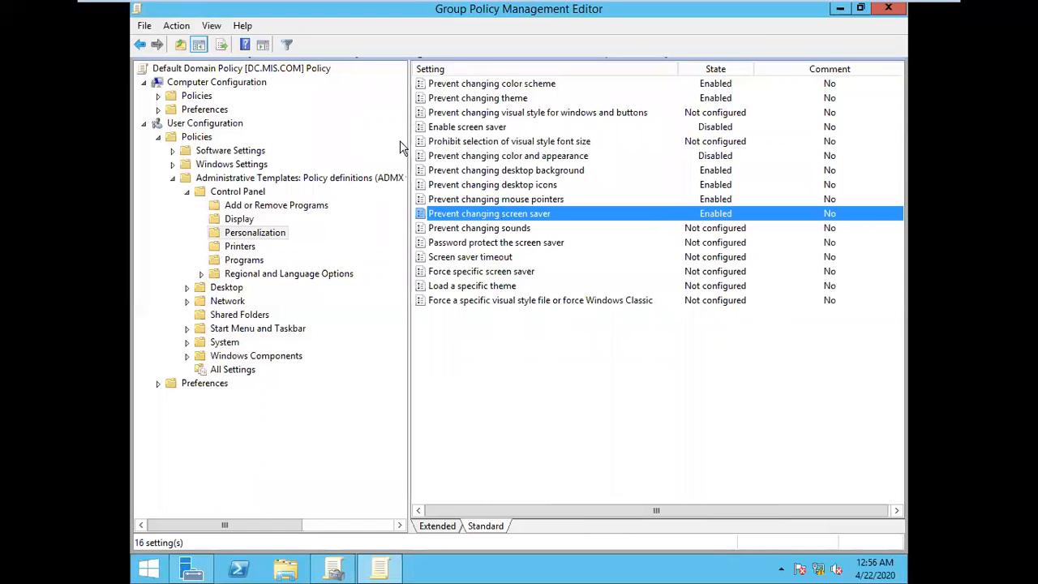
Step: Set the "Prevent changing sounds" policy in the Personalization folder to Enabled
double_click(489, 232)
left_click(283, 199)
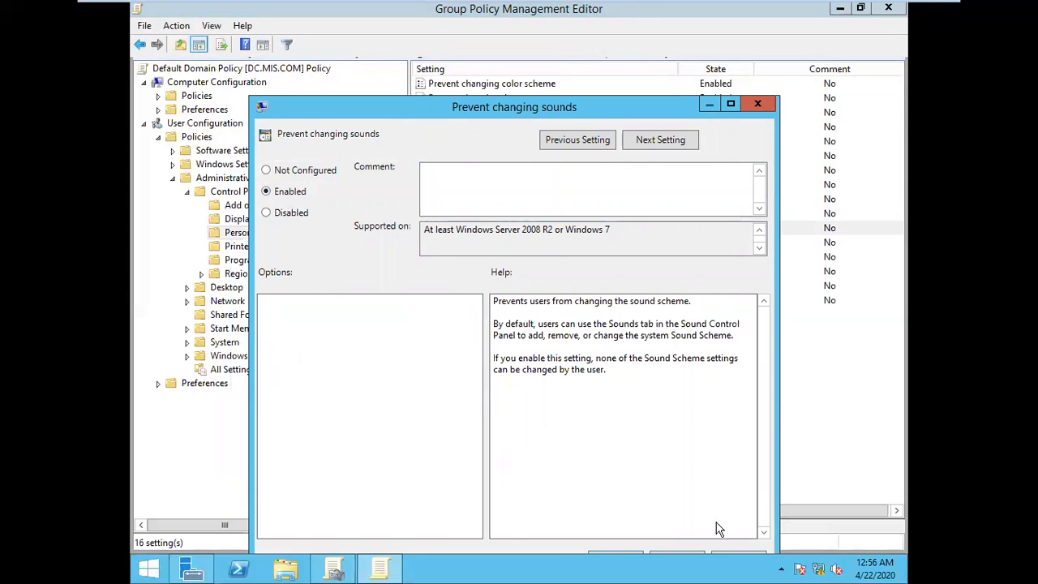
left_click_drag(598, 107, 606, 77)
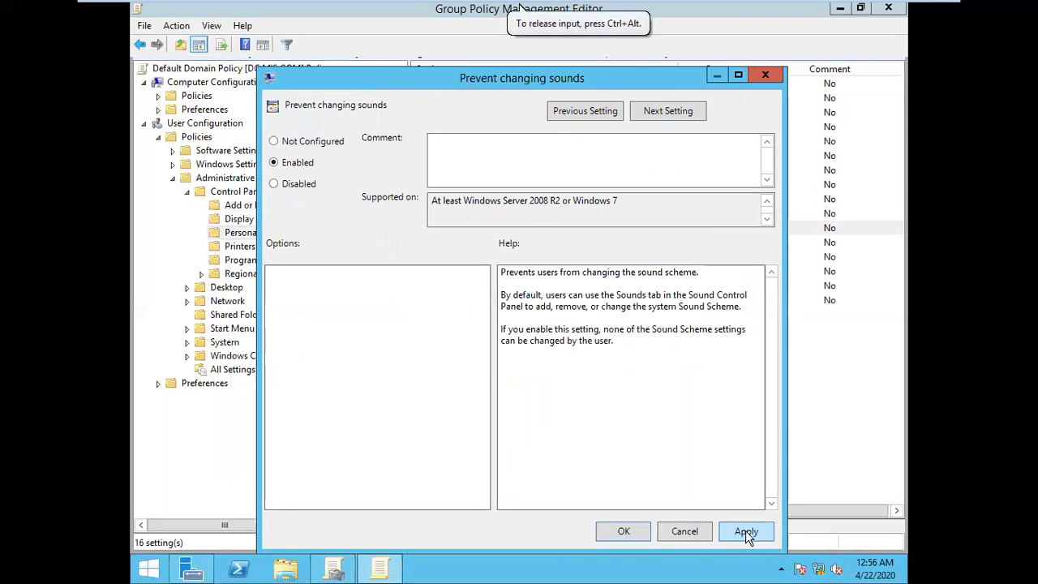
left_click(623, 531)
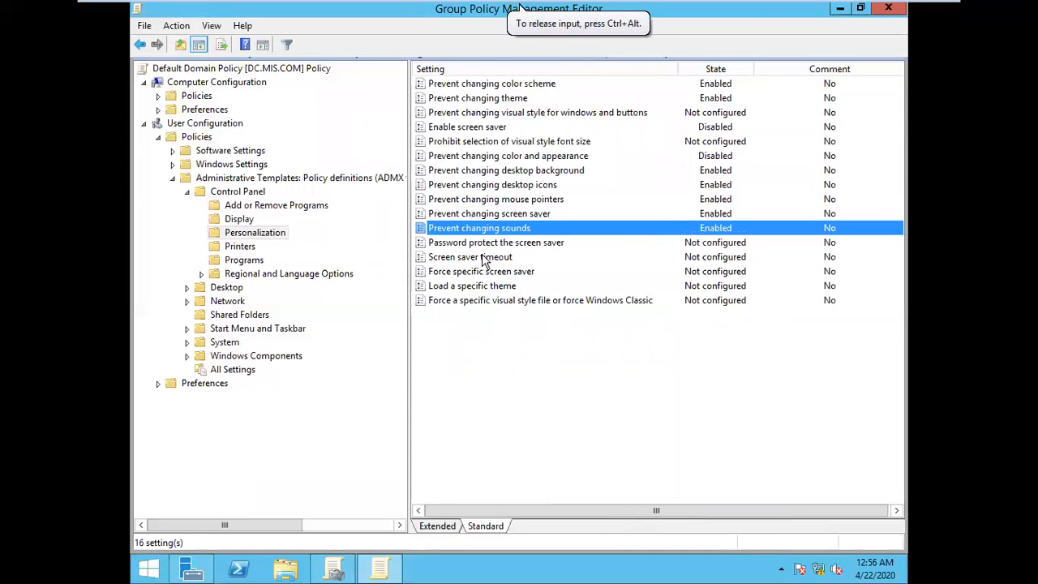
Step: Review the "Password protect the screen saver" policy and close it without configuring it
double_click(541, 242)
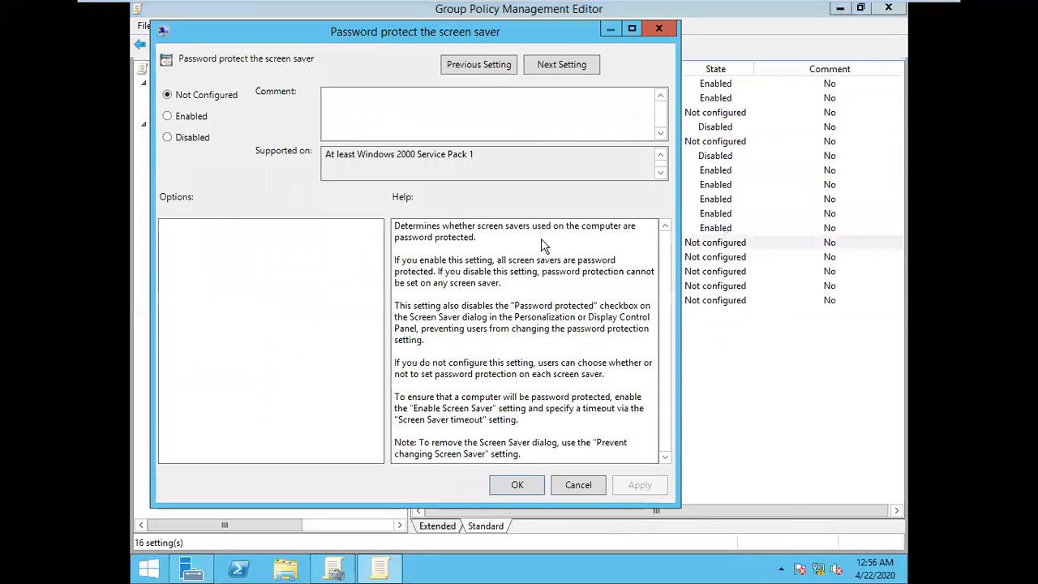
left_click(659, 29)
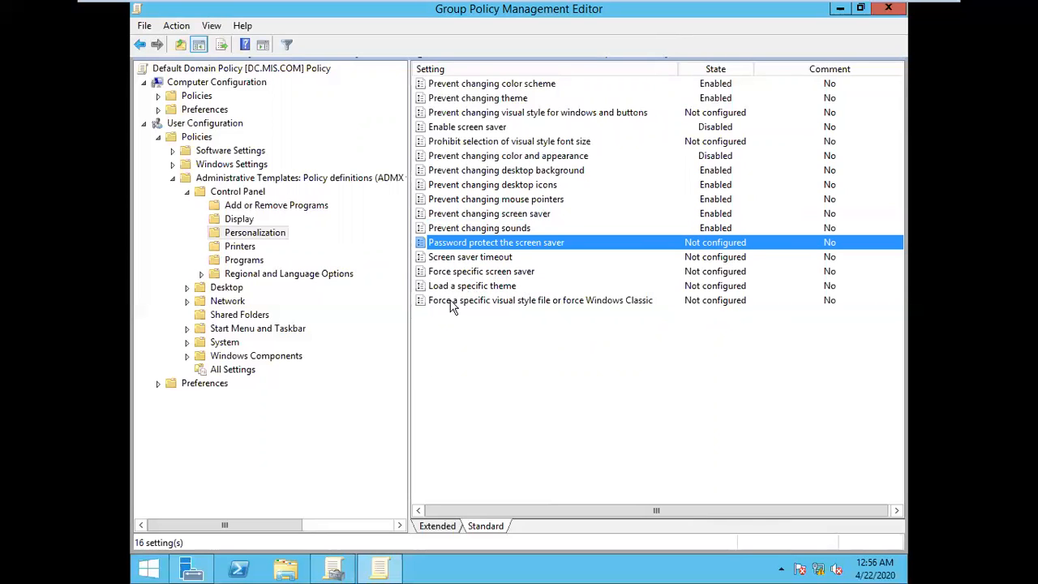
left_click(638, 378)
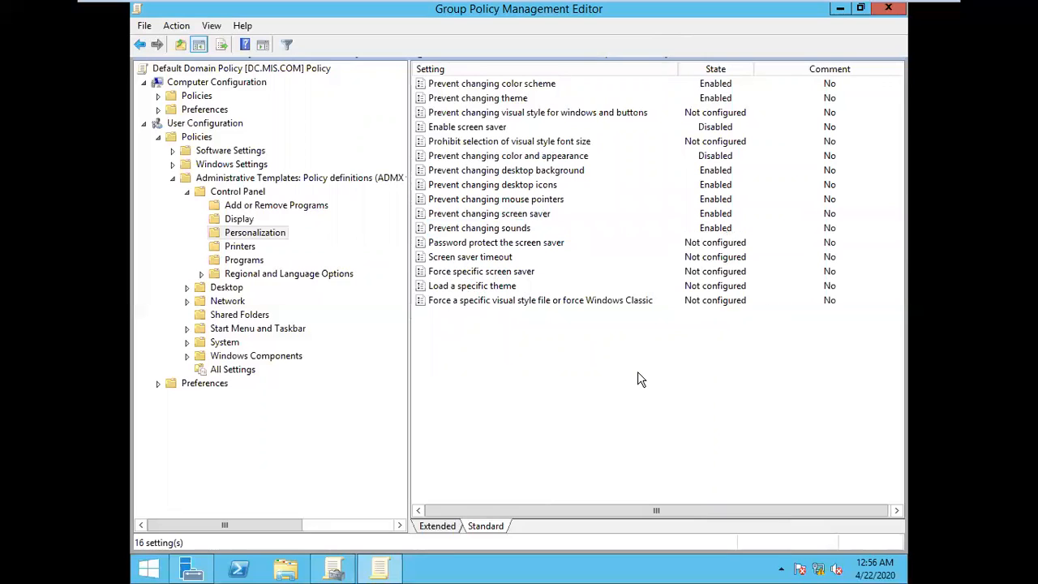
Step: Run gpupdate on the server five times in a row to refresh Group Policy
key("super+r")
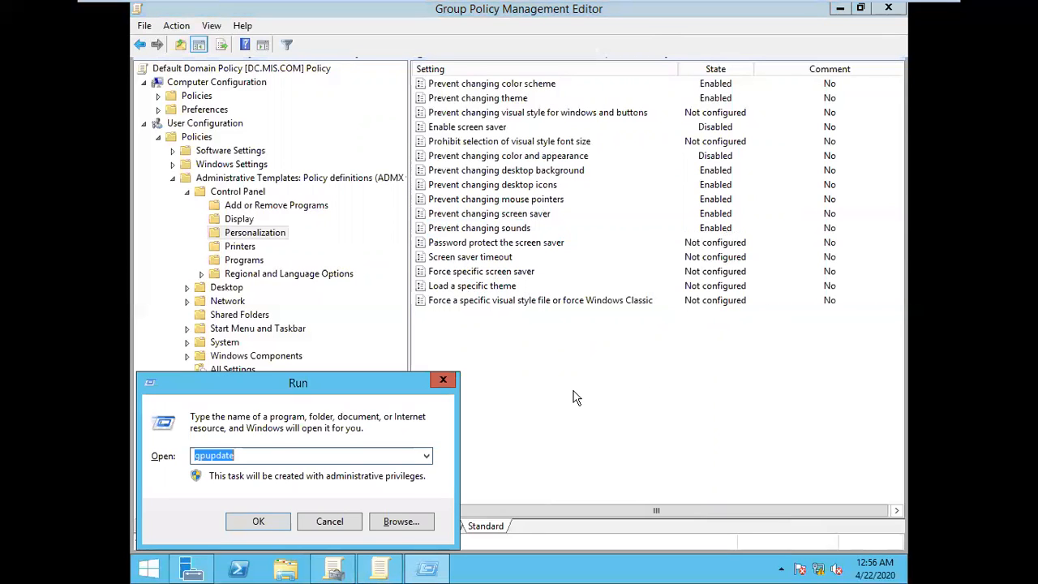
key("Return")
key("super+r")
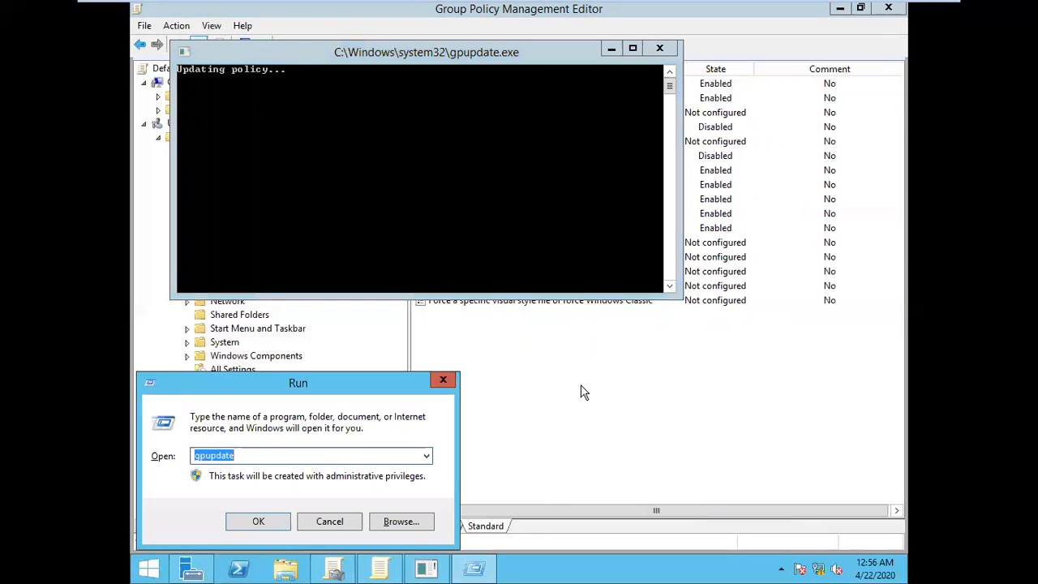
key("Return")
key("super+r")
key("Return")
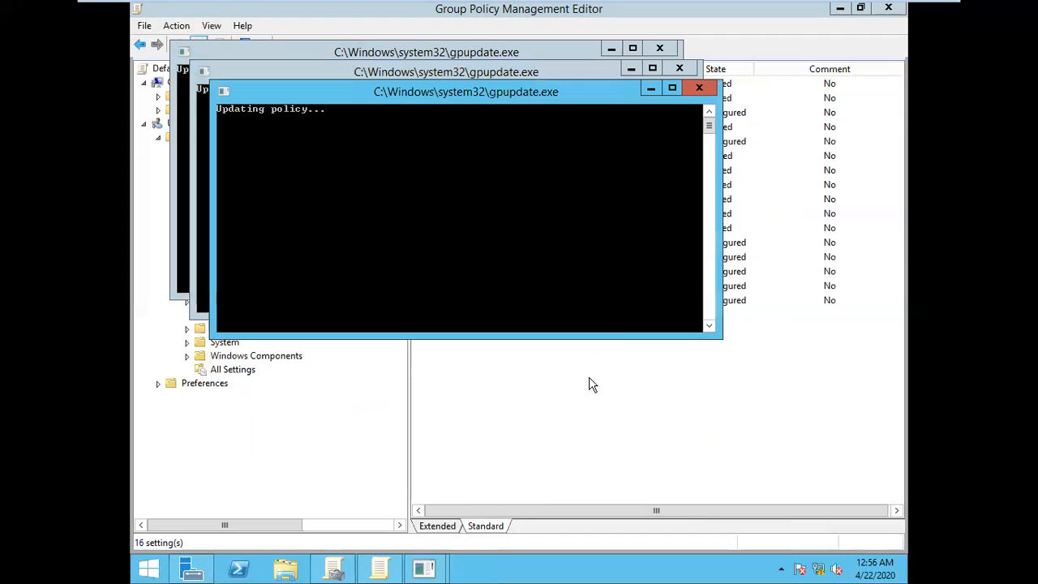
key("super+r")
key("Return")
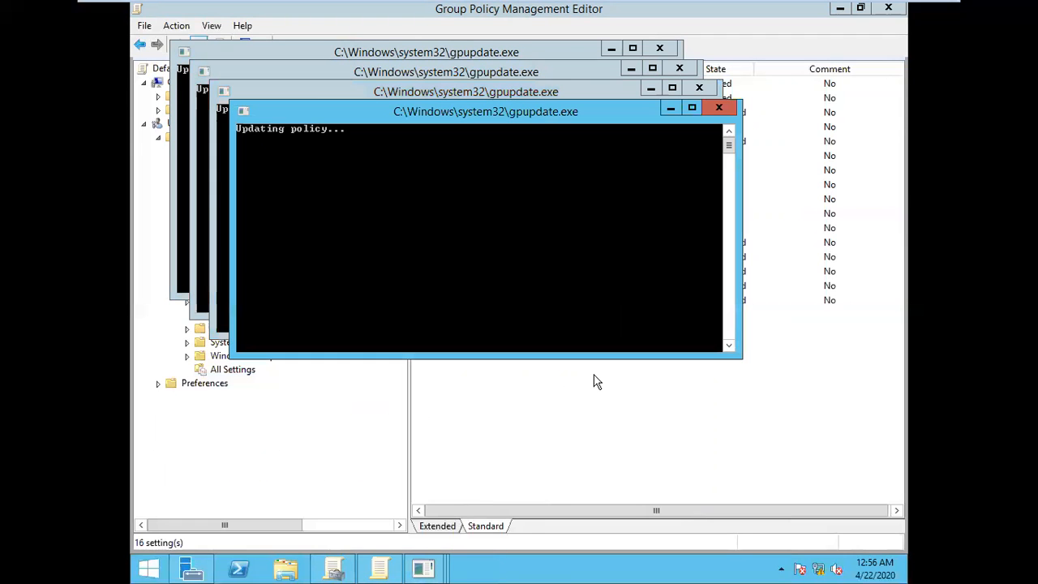
key("super+r")
key("Return")
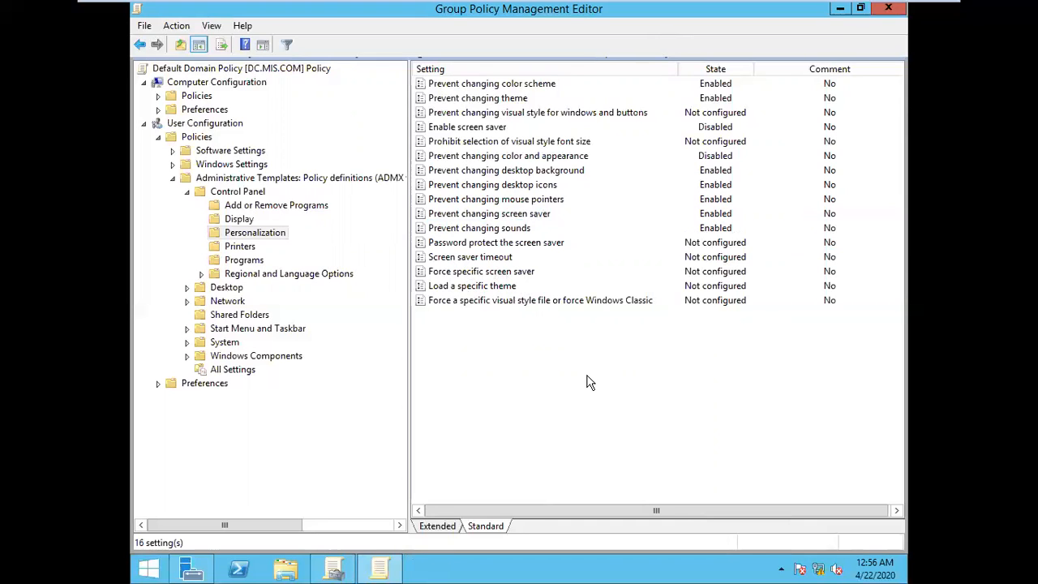
Step: Switch to the Windows 7 A machine, view the account picture page from Personalization, and log off u1
mouse_move(756, 5)
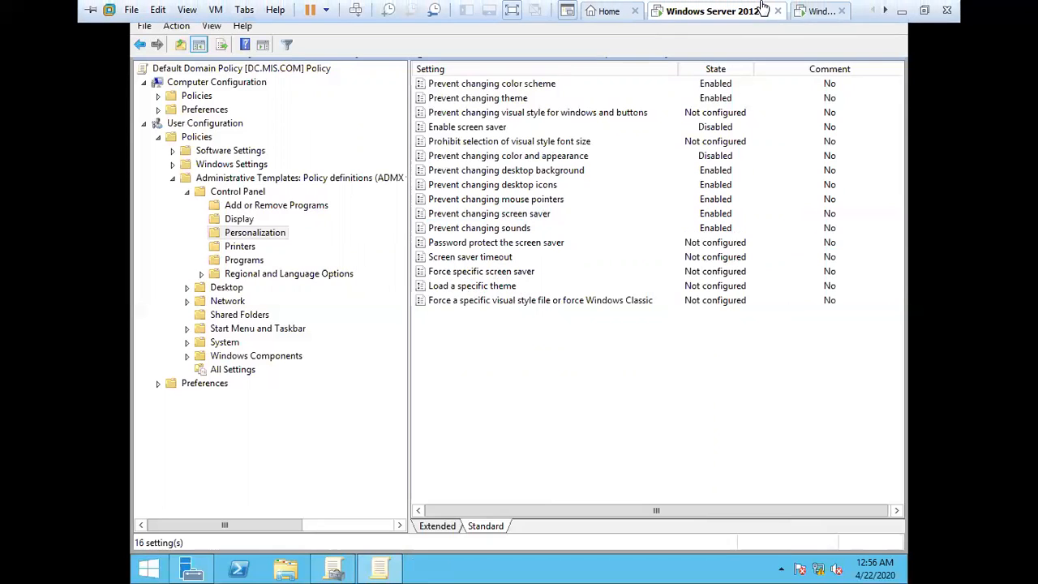
left_click(811, 11)
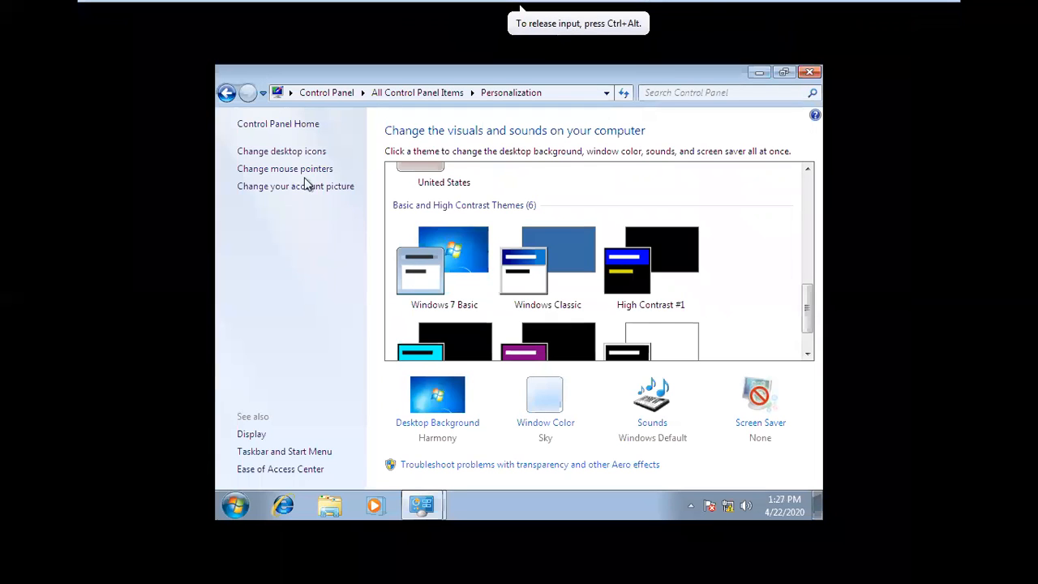
left_click(277, 188)
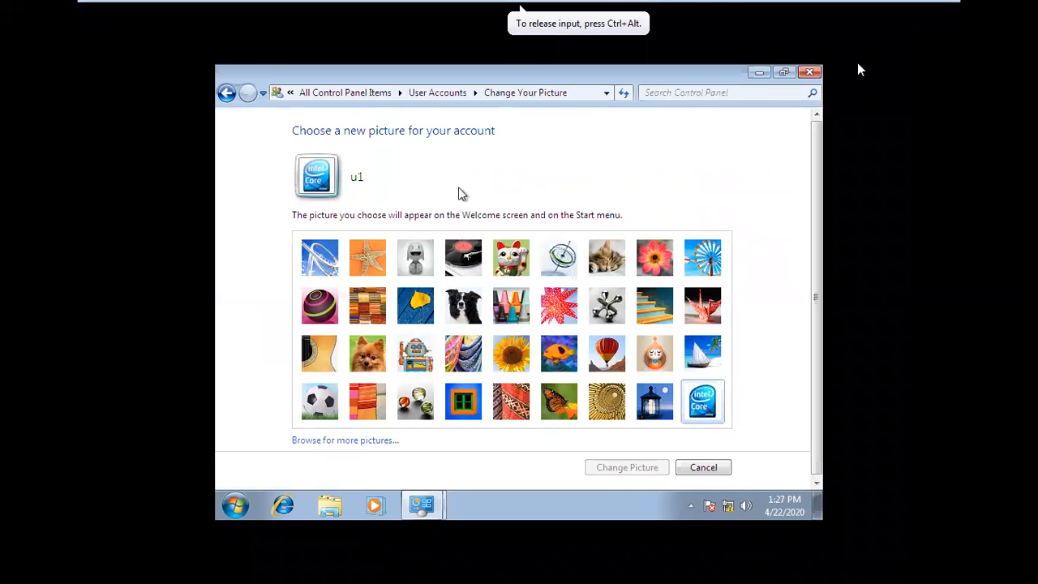
left_click(810, 71)
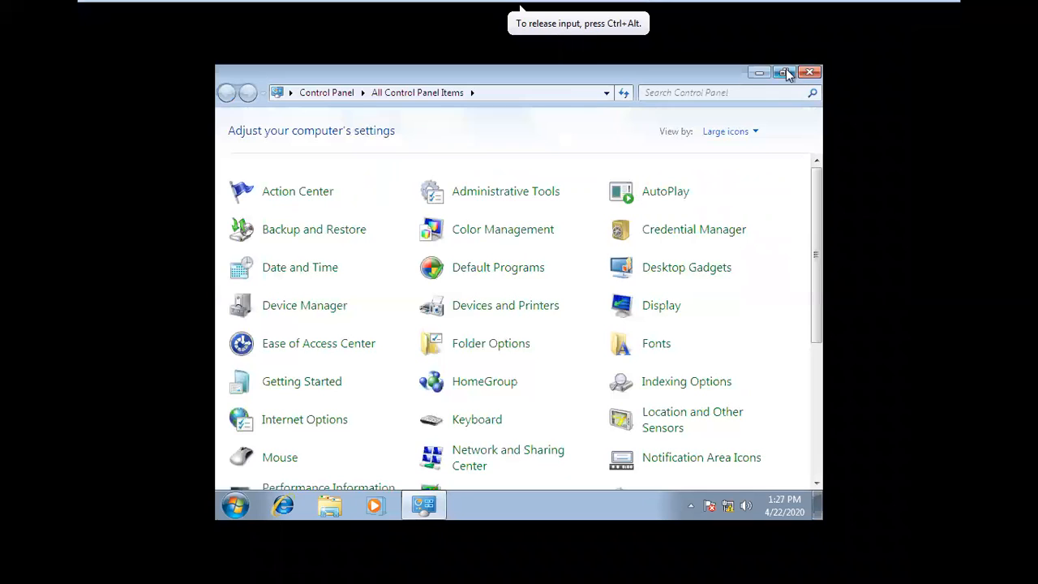
key("super")
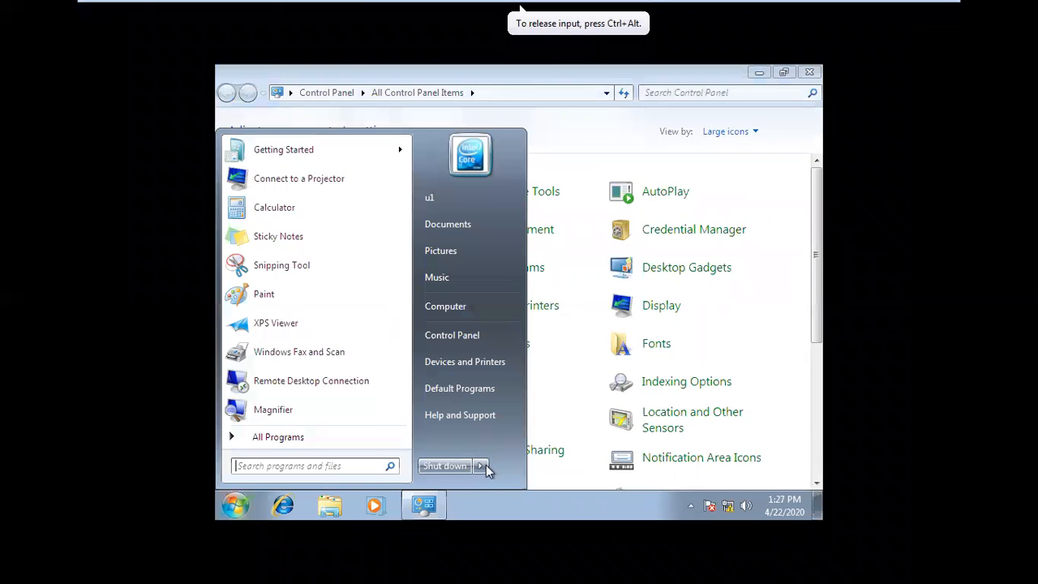
left_click(486, 464)
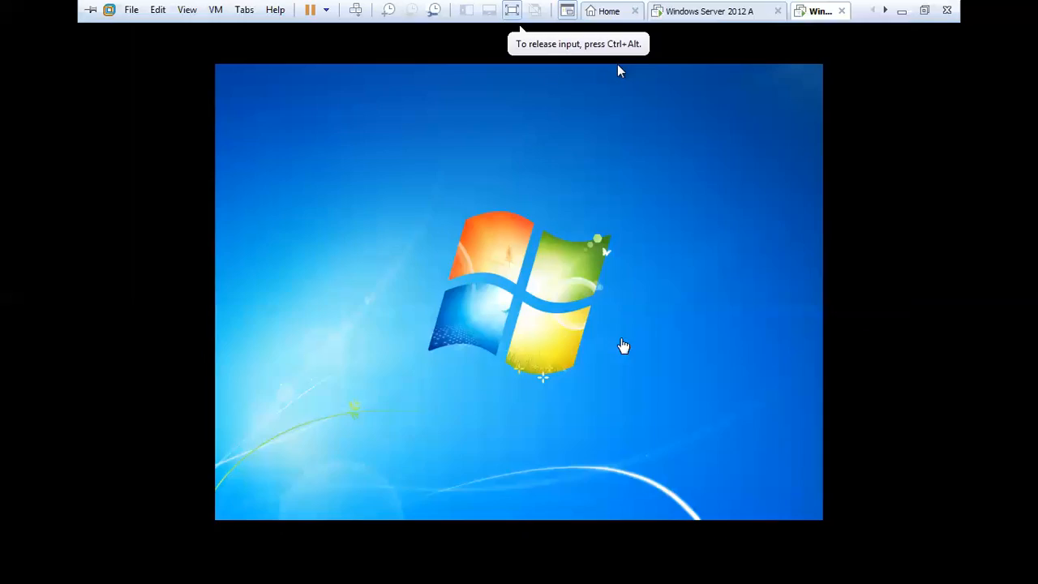
Step: Switch back to the Windows Server 2012 A machine and set the "Prevent changing color and appearance" policy to Enabled
left_click(705, 11)
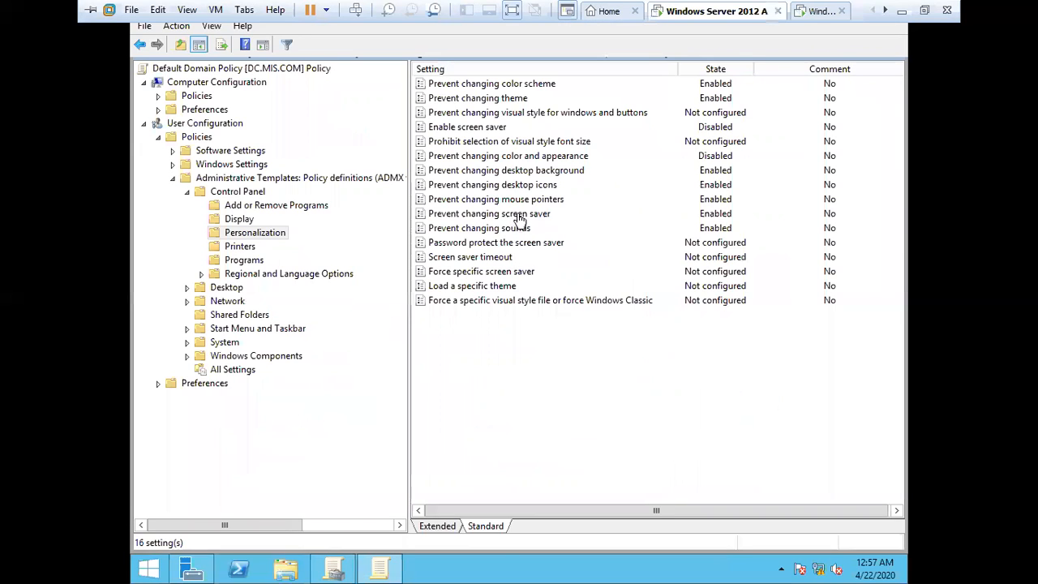
left_click(491, 159)
double_click(491, 158)
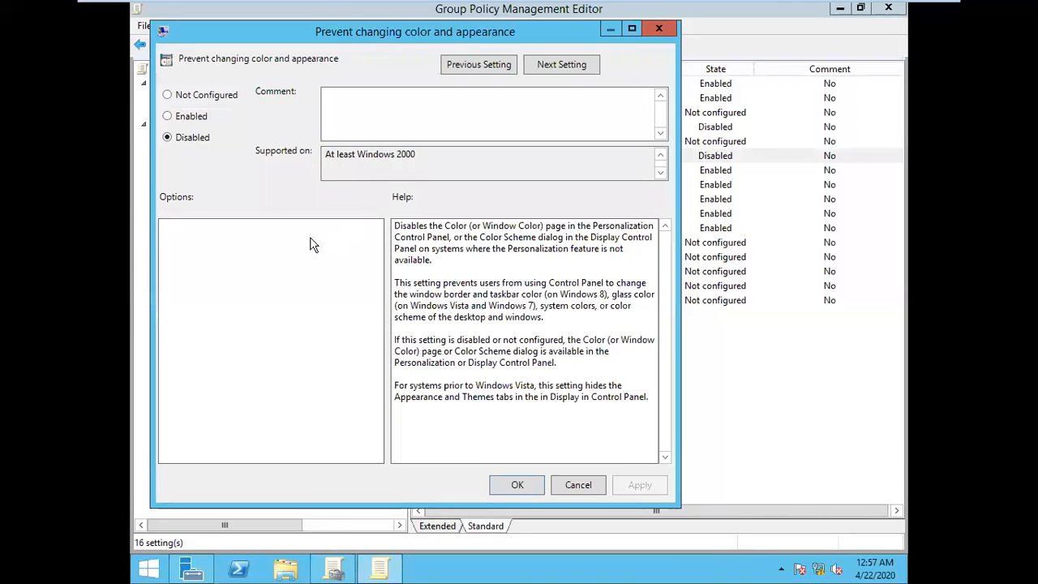
left_click(186, 121)
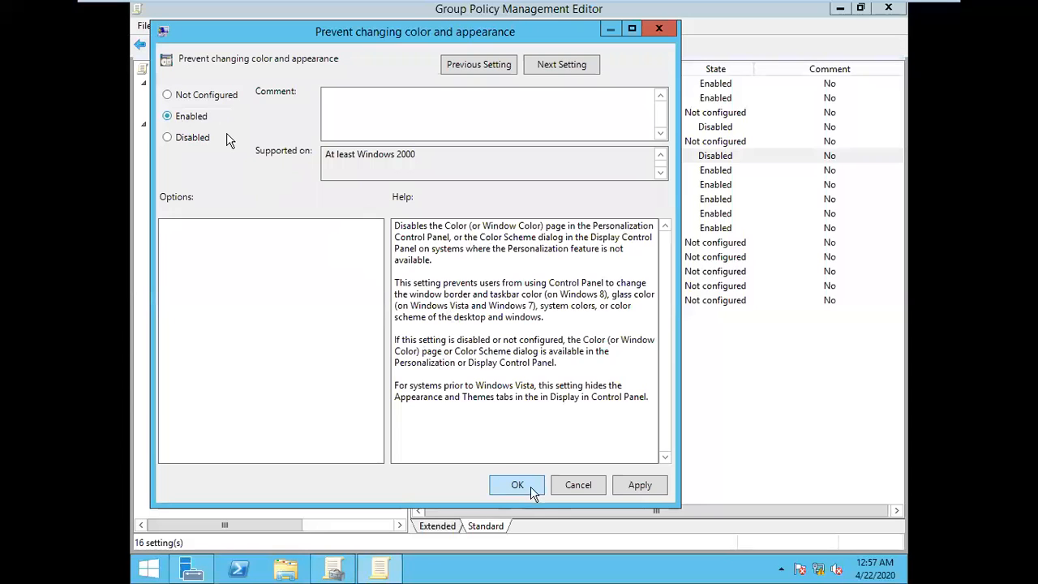
left_click(614, 491)
left_click(517, 484)
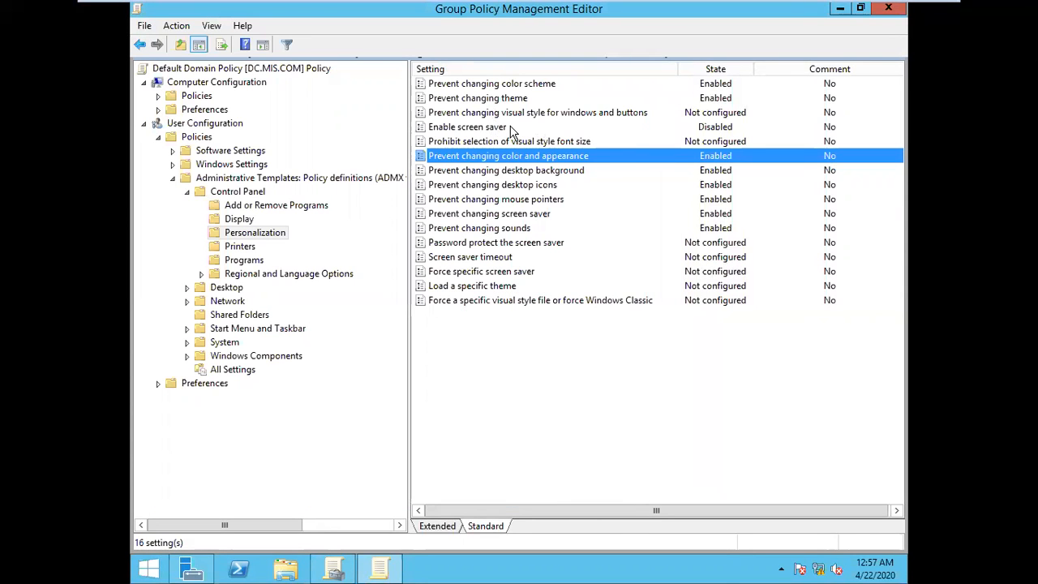
left_click(618, 415)
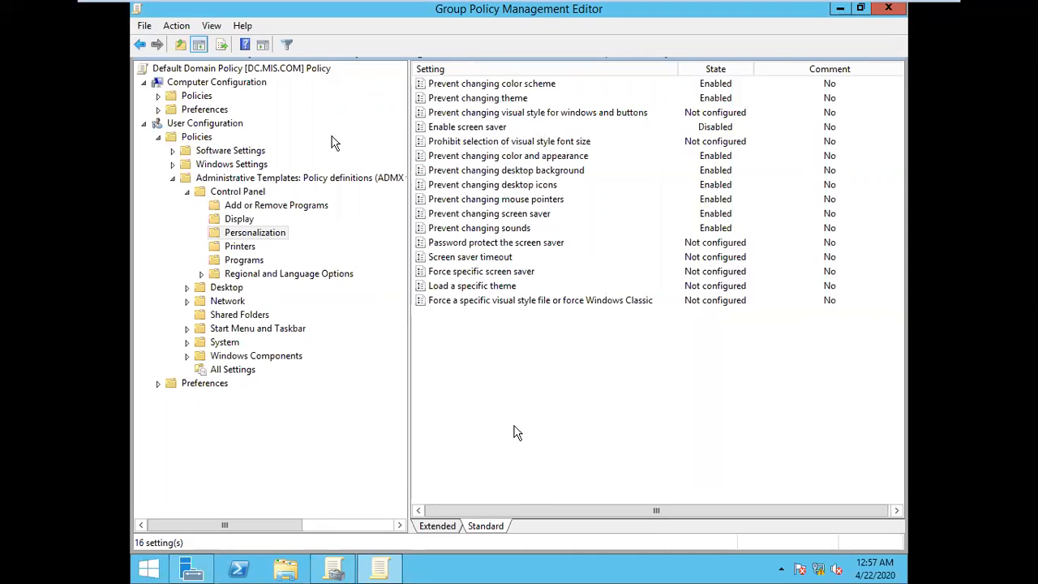
Step: Run gpupdate three more times on the server to refresh the changed Personalization policy
key("super+r")
key("Return")
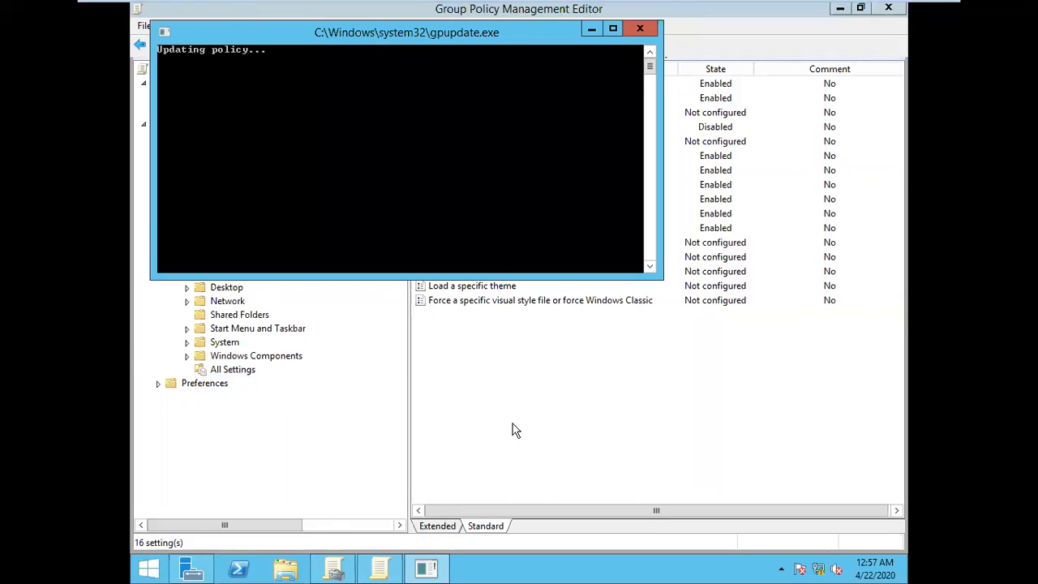
key("super+r")
key("Return")
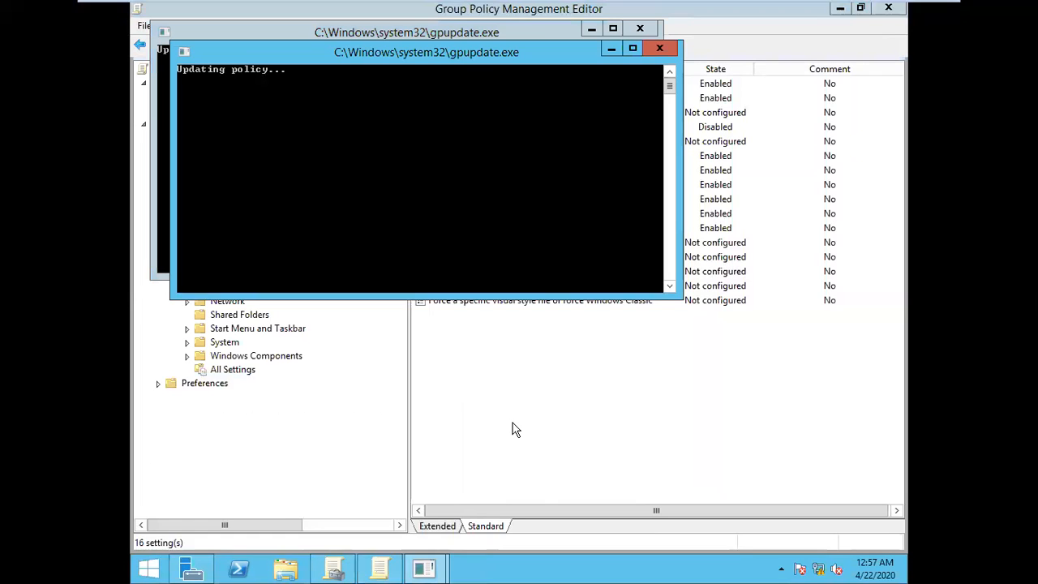
key("super+r")
key("Return")
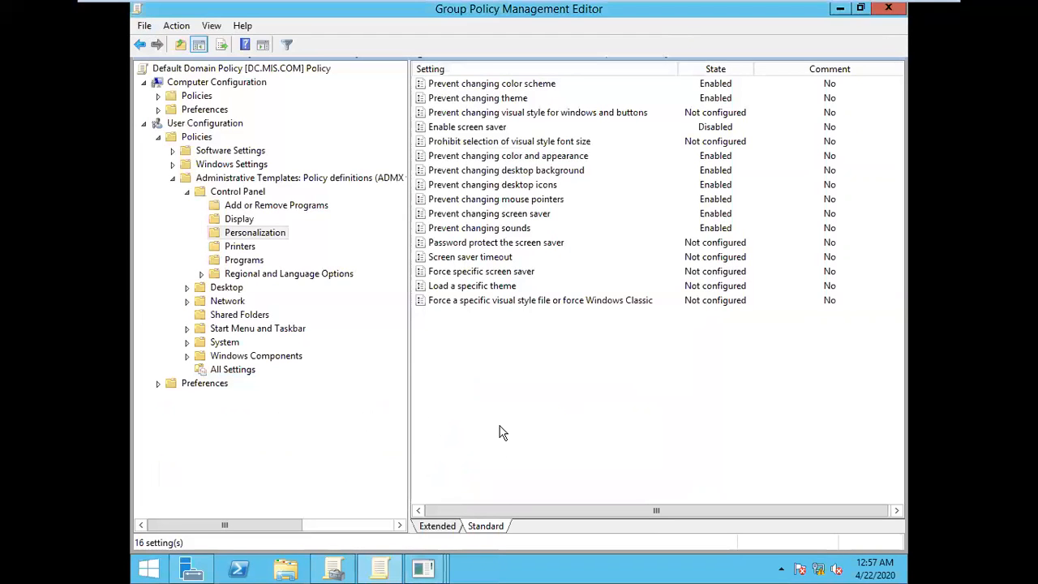
left_click(254, 234)
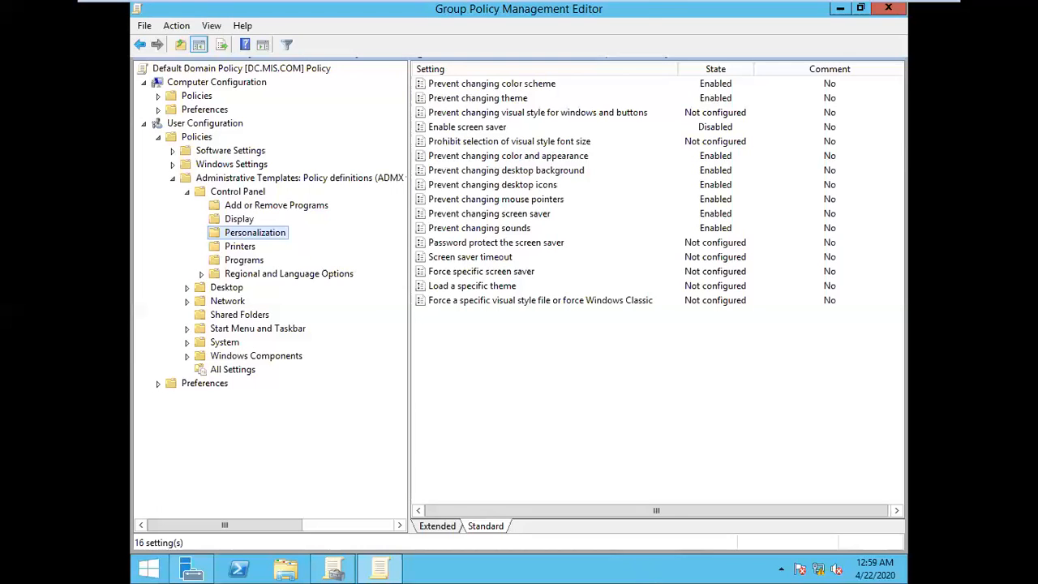
Step: Switch to the Windows 7 A machine and log on to the MIS domain as u2 with the account password
left_click(819, 12)
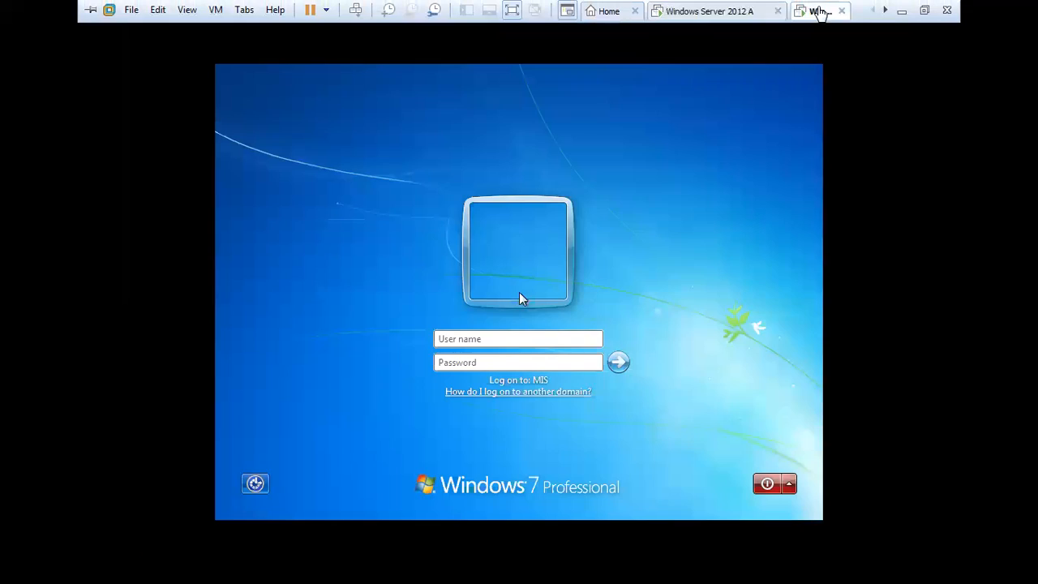
left_click(557, 438)
left_click(488, 341)
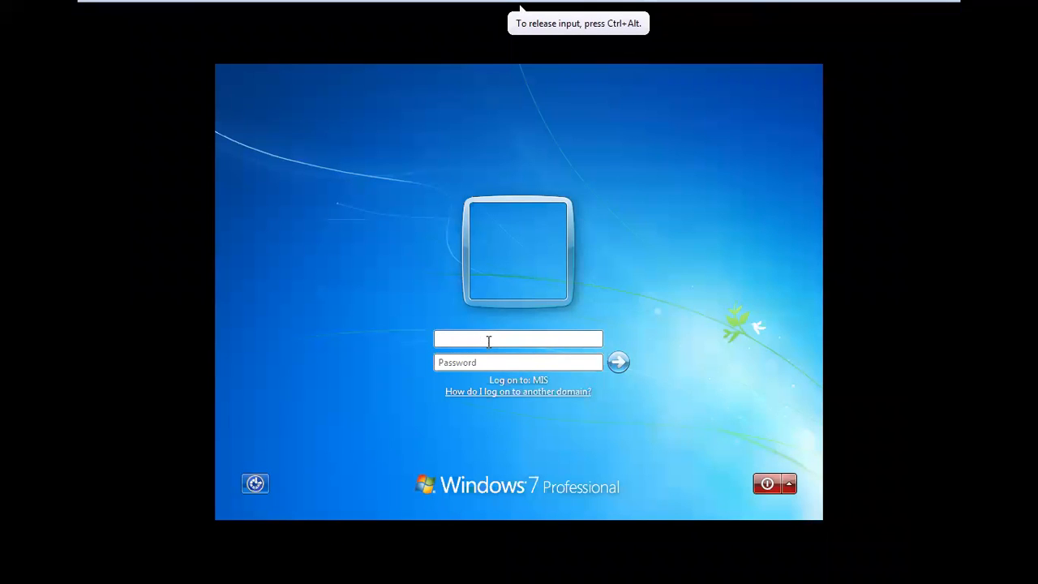
type("u")
key("Tab")
type("123")
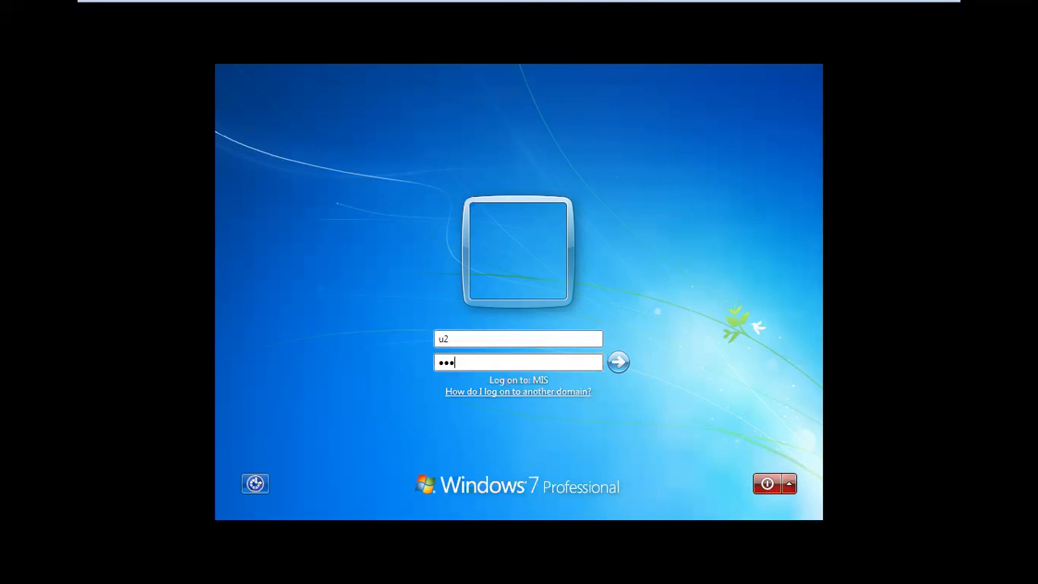
key("Return")
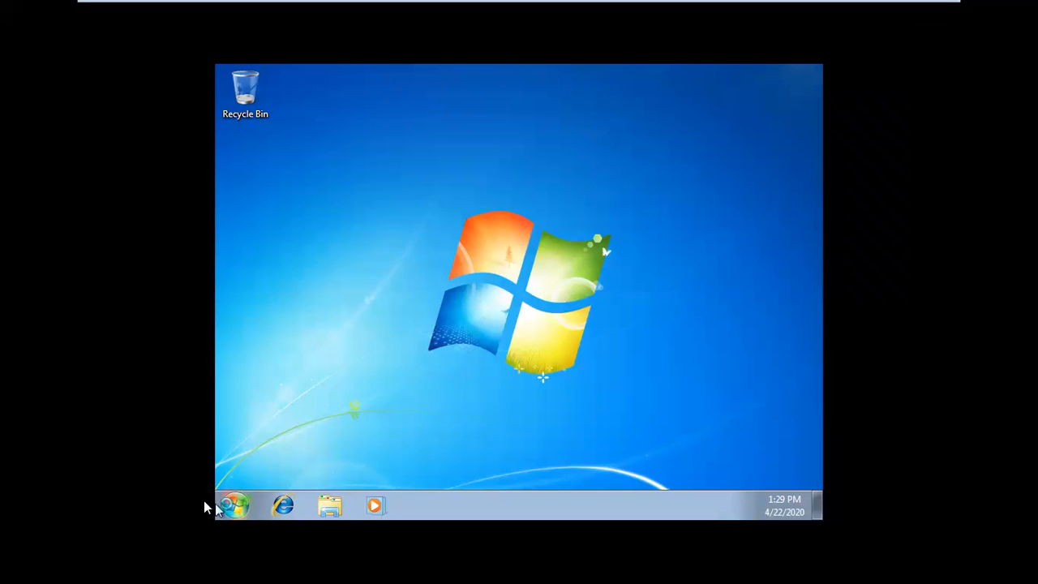
Step: Show Control Panel as large icons on the Windows 7 client and open the Display settings
left_click(235, 507)
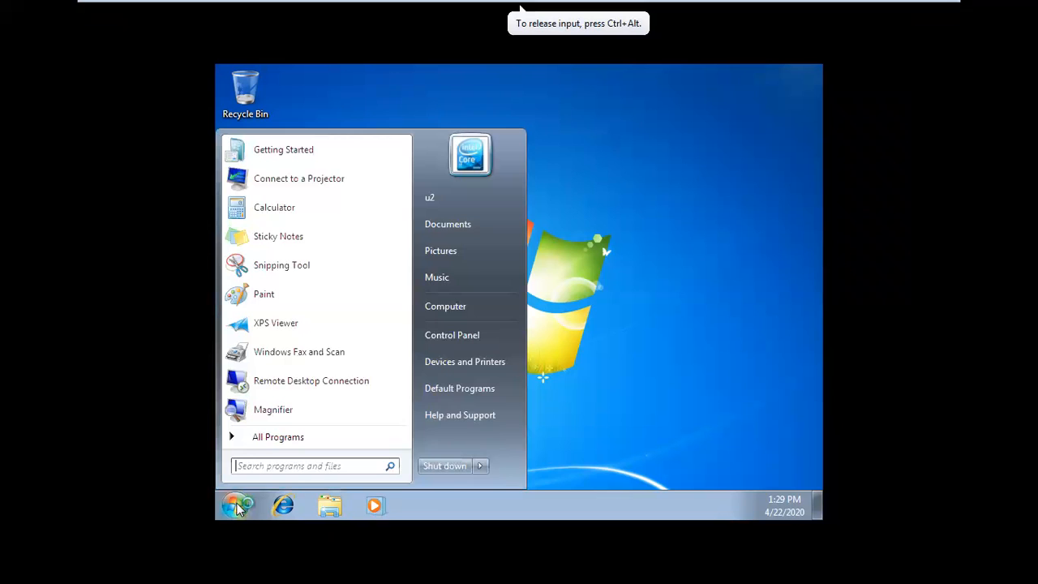
left_click(474, 338)
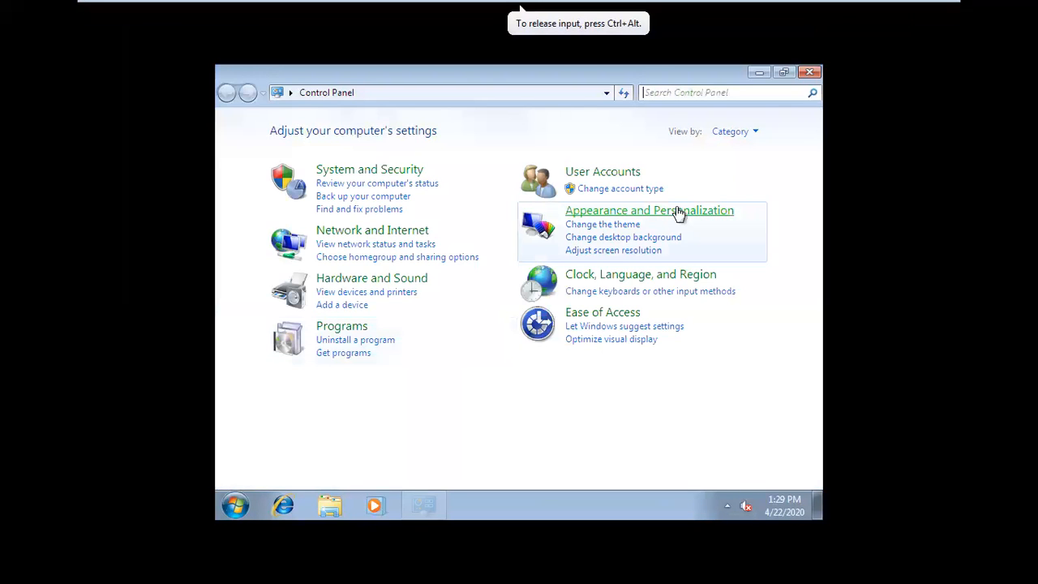
left_click(739, 132)
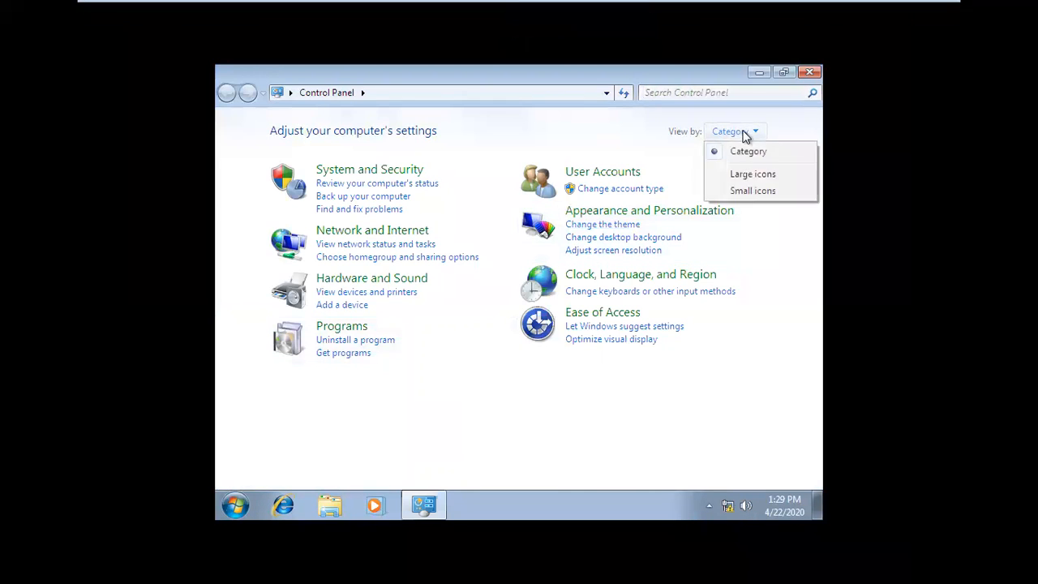
left_click(747, 175)
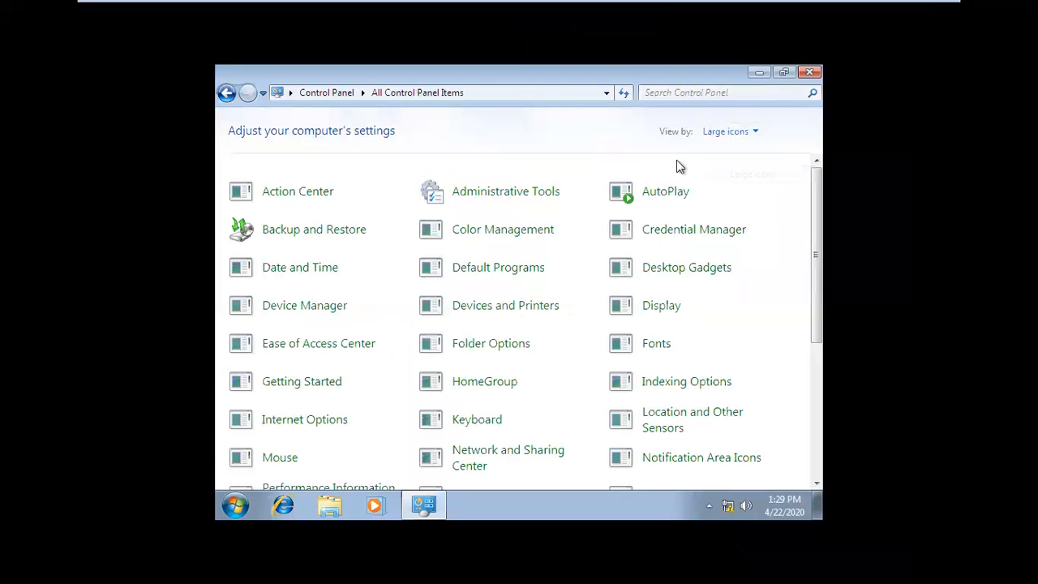
left_click(667, 322)
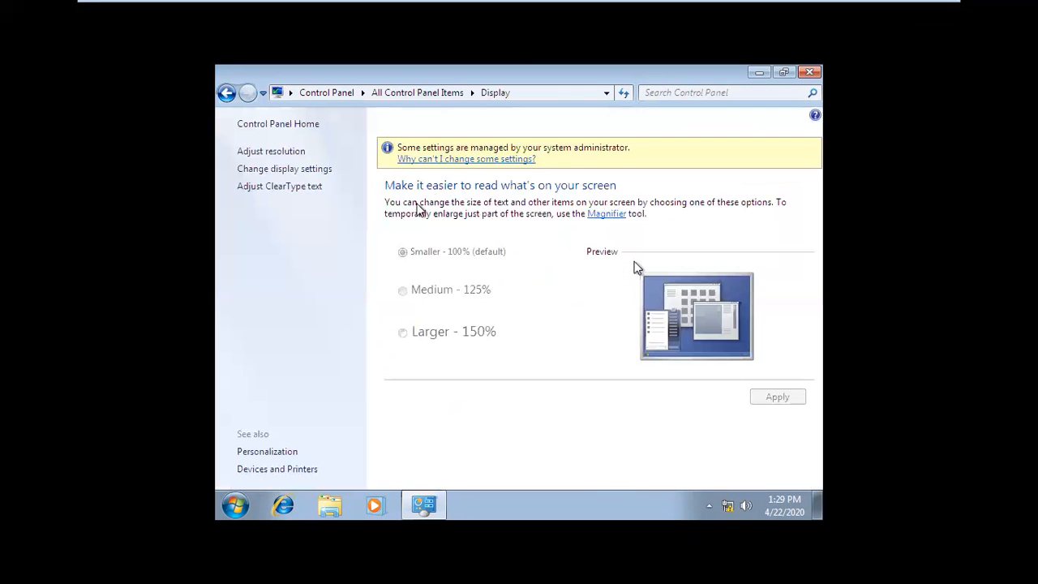
Step: Open Personalization and examine which theme, background, color, sound, screen saver and account picture options u2 can still change
left_click(271, 454)
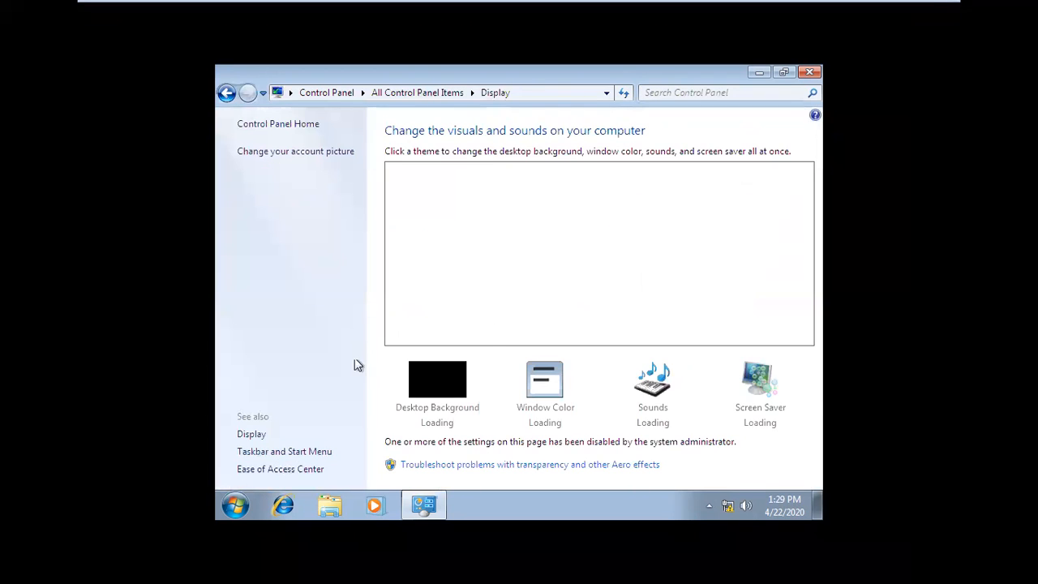
scroll(542, 333, "down", 1)
scroll(542, 334, "up", 3)
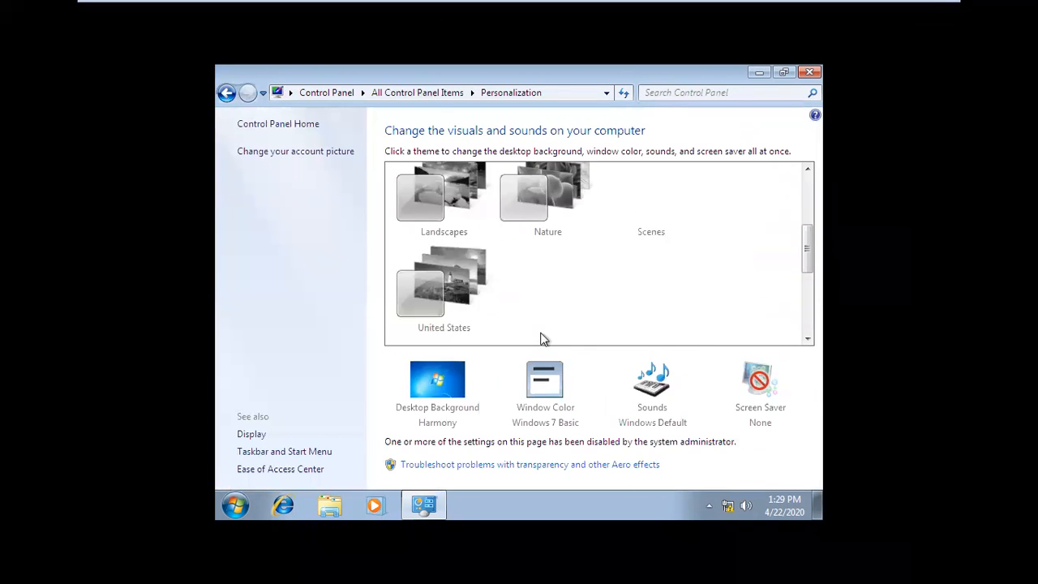
scroll(541, 333, "up", 2)
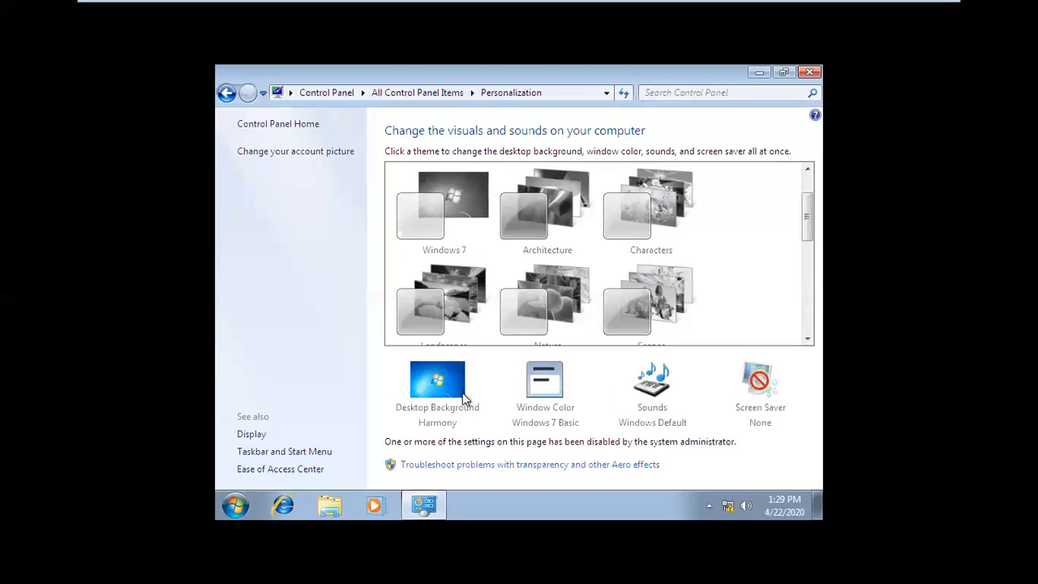
left_click(302, 156)
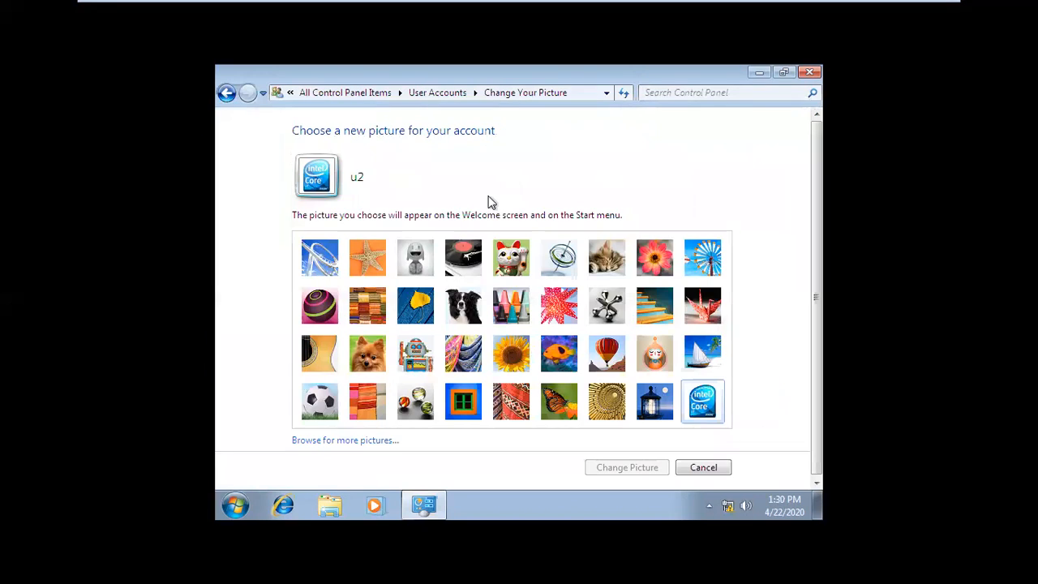
left_click(227, 93)
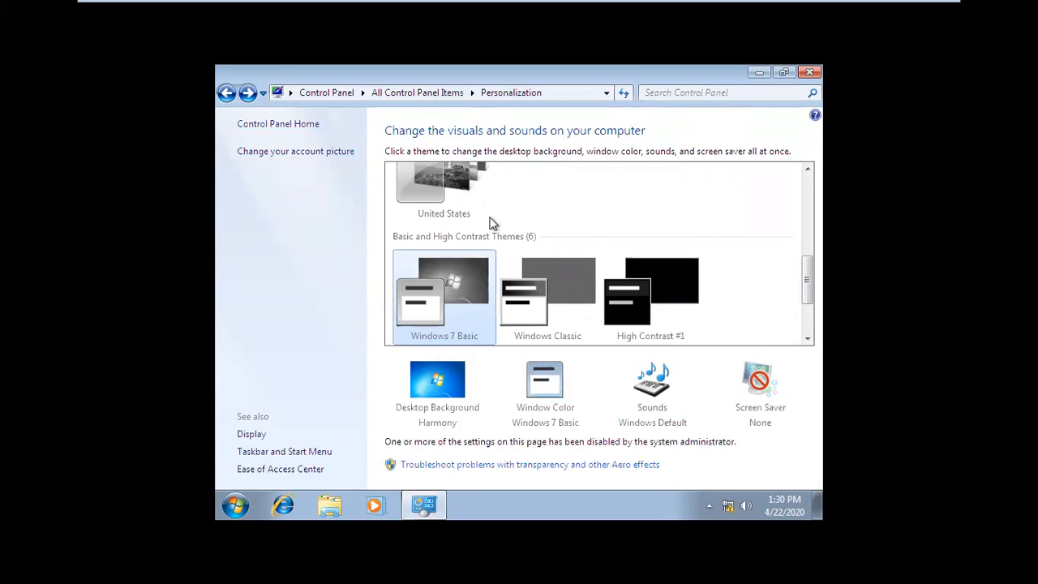
scroll(481, 240, "up", 5)
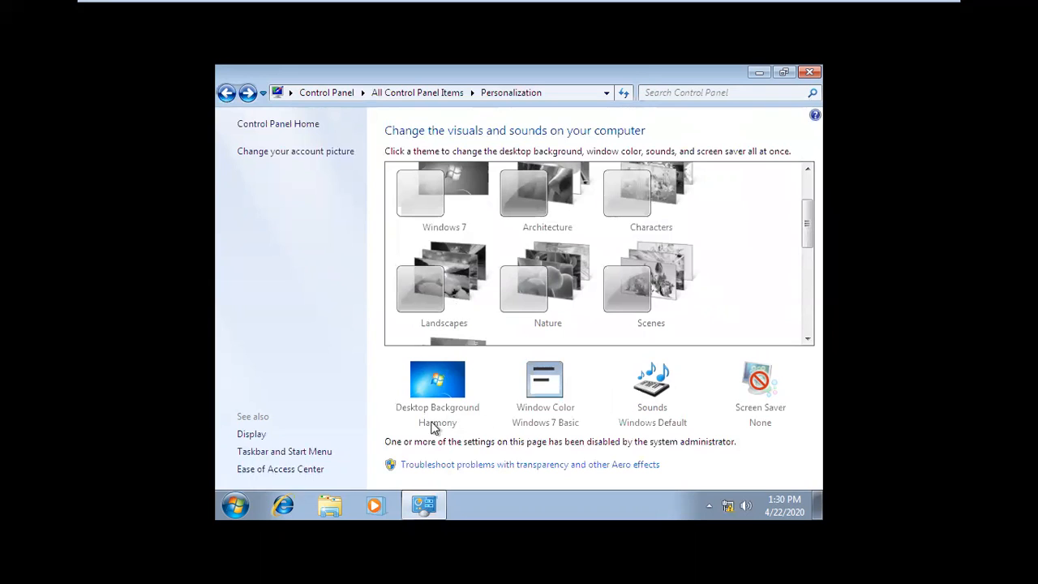
Step: Switch from the client's Personalization page to the Windows Server 2012 A machine and view the Programs policies under Control Panel
scroll(491, 199, "up", 1)
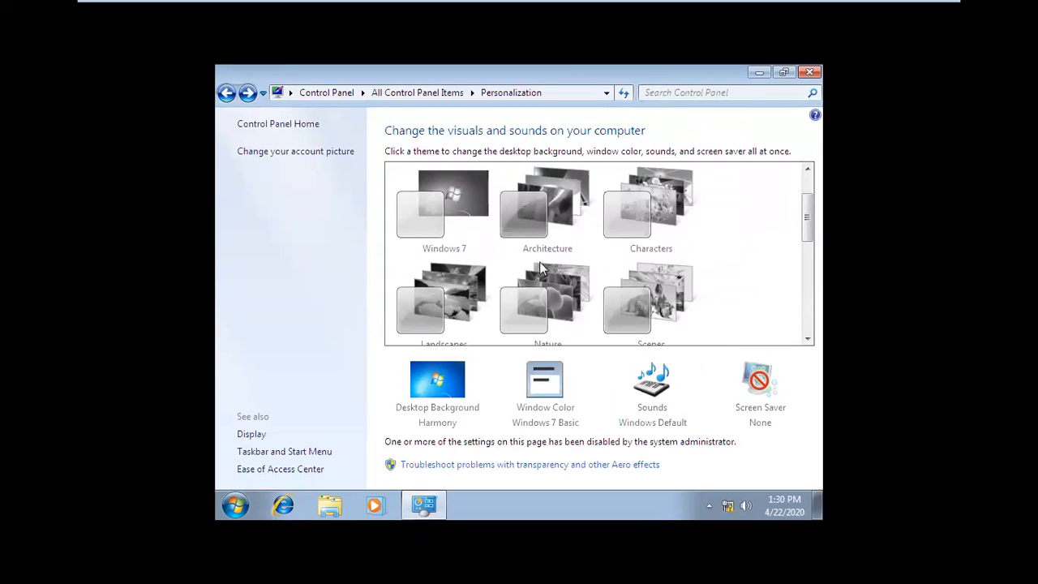
scroll(537, 256, "up", 1)
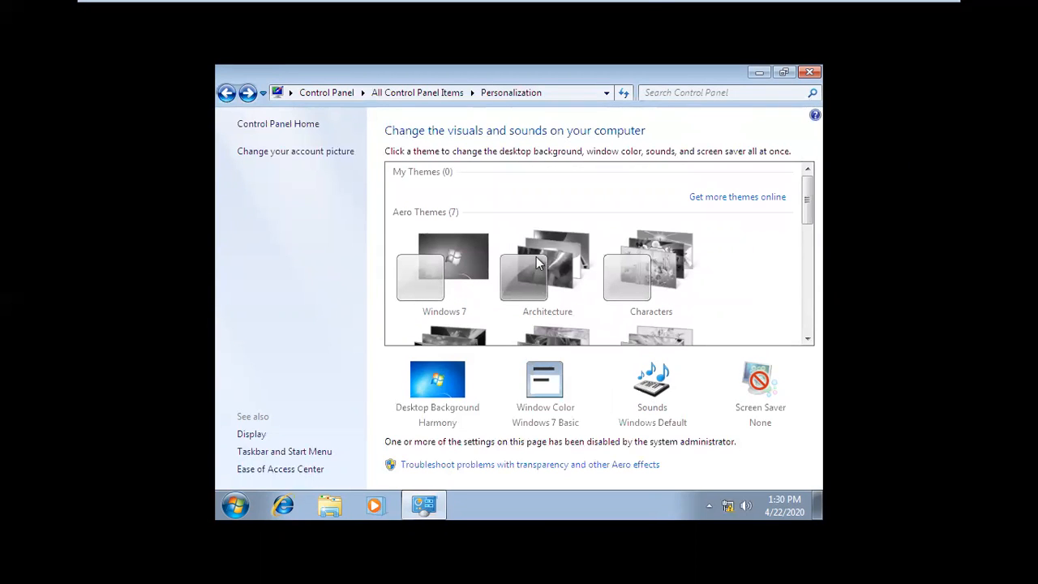
mouse_move(637, 2)
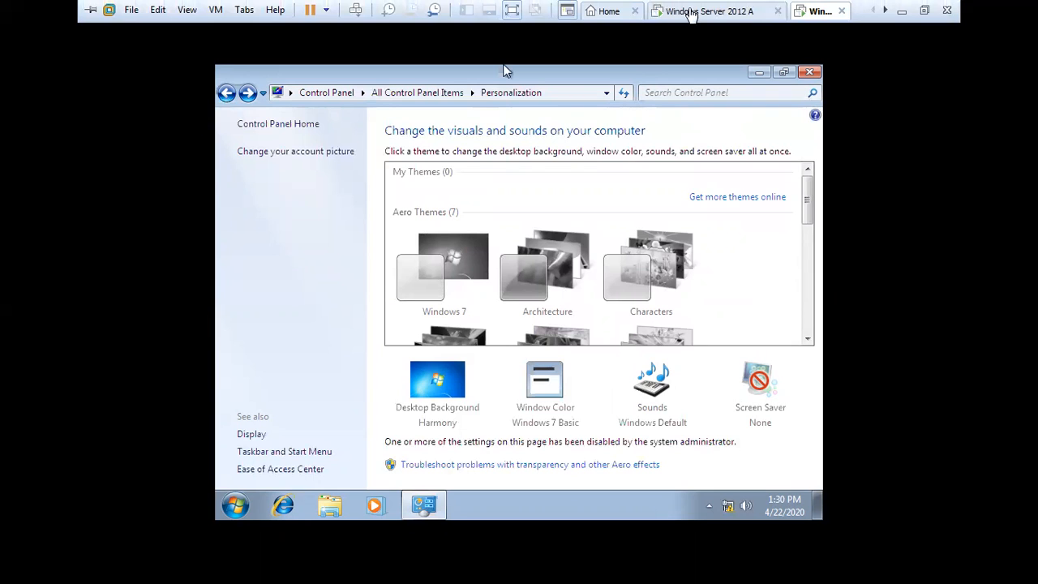
left_click(709, 12)
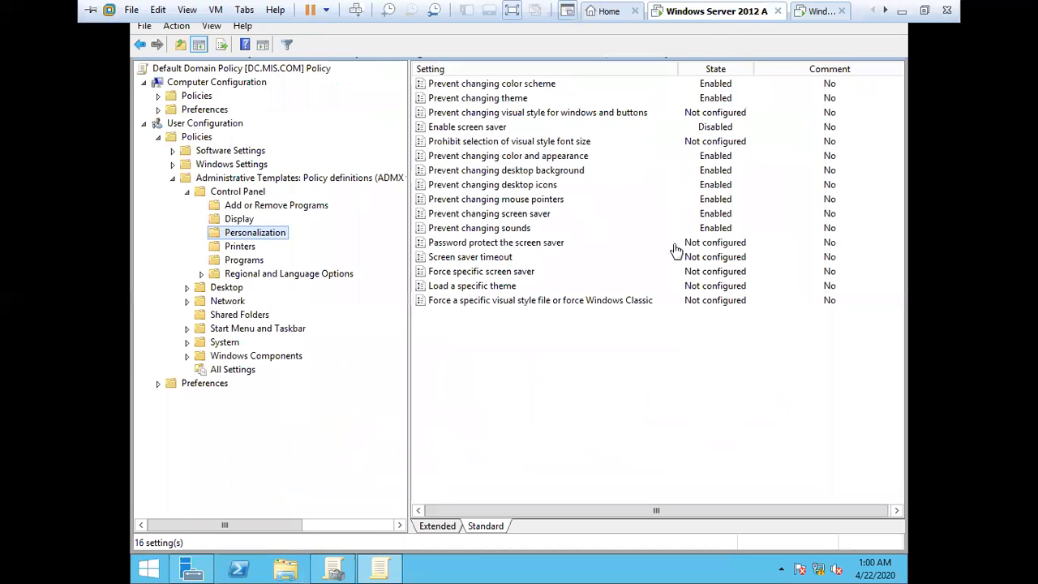
left_click(257, 261)
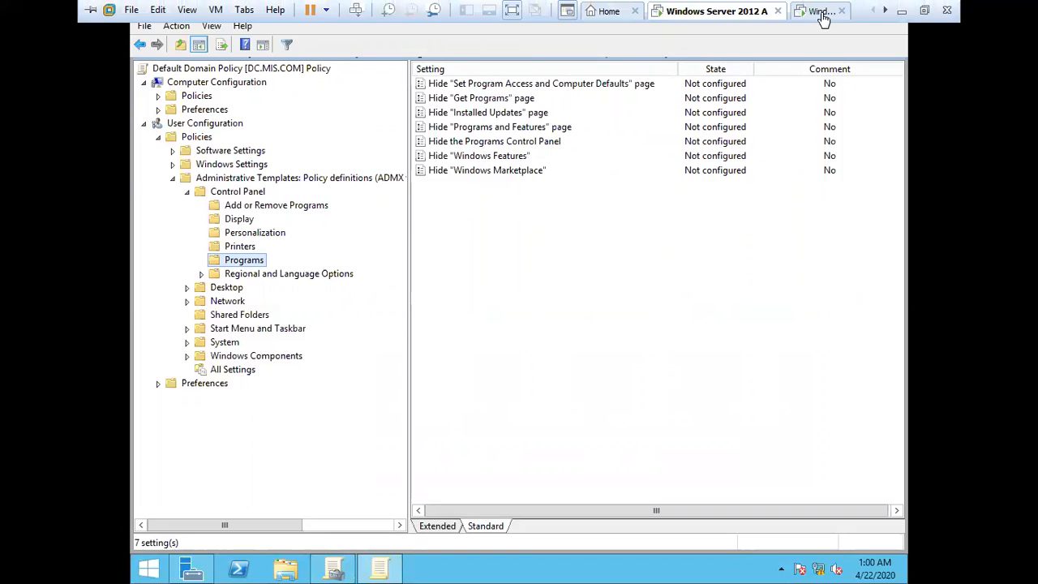
Step: Switch to the Windows 7 client, reopen Control Panel and look through all its items for the program-related entries
left_click(820, 9)
left_click(226, 511)
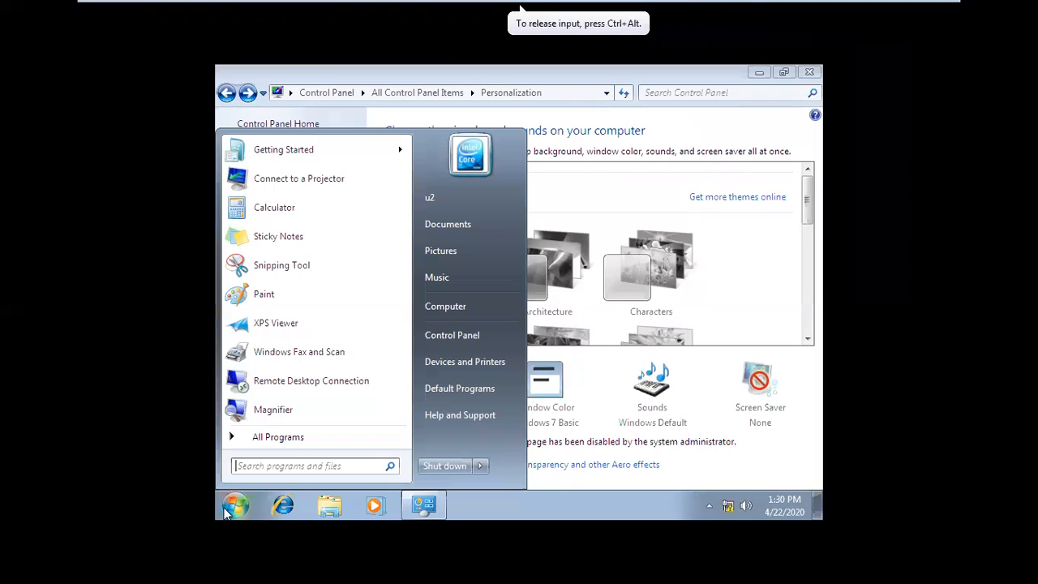
left_click(278, 436)
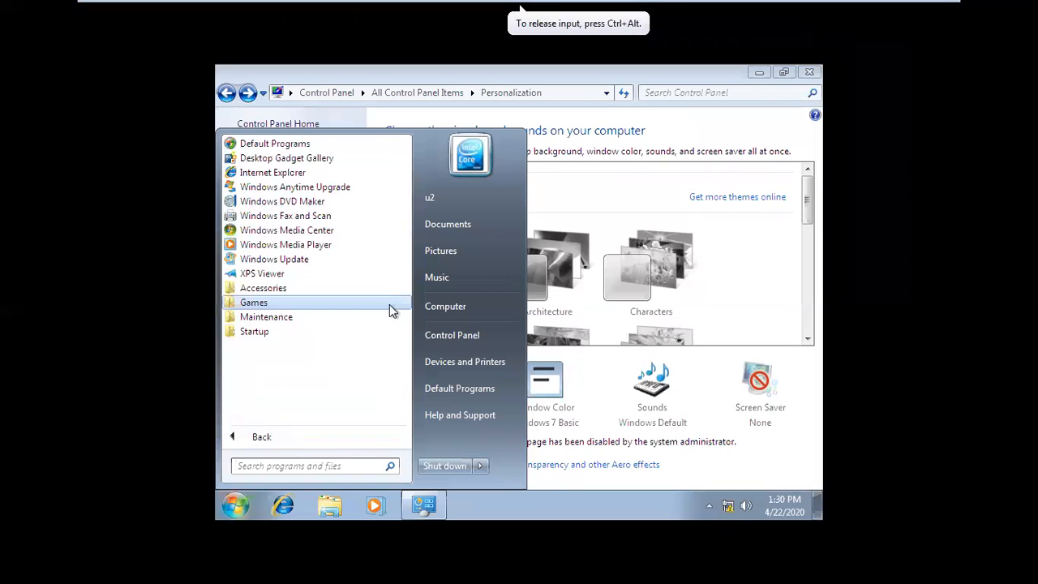
left_click(459, 337)
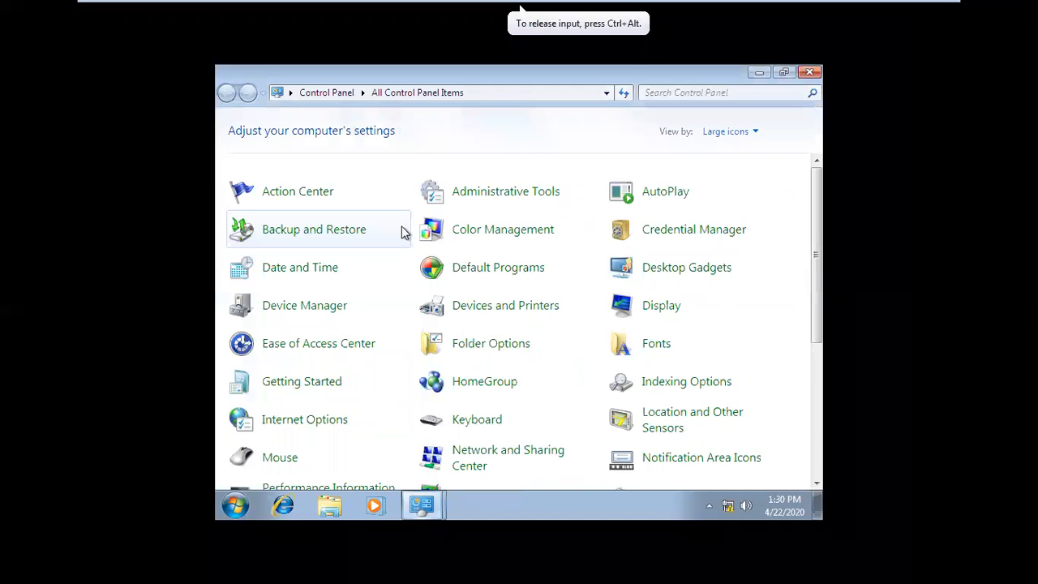
scroll(581, 317, "down", 2)
scroll(581, 317, "down", 3)
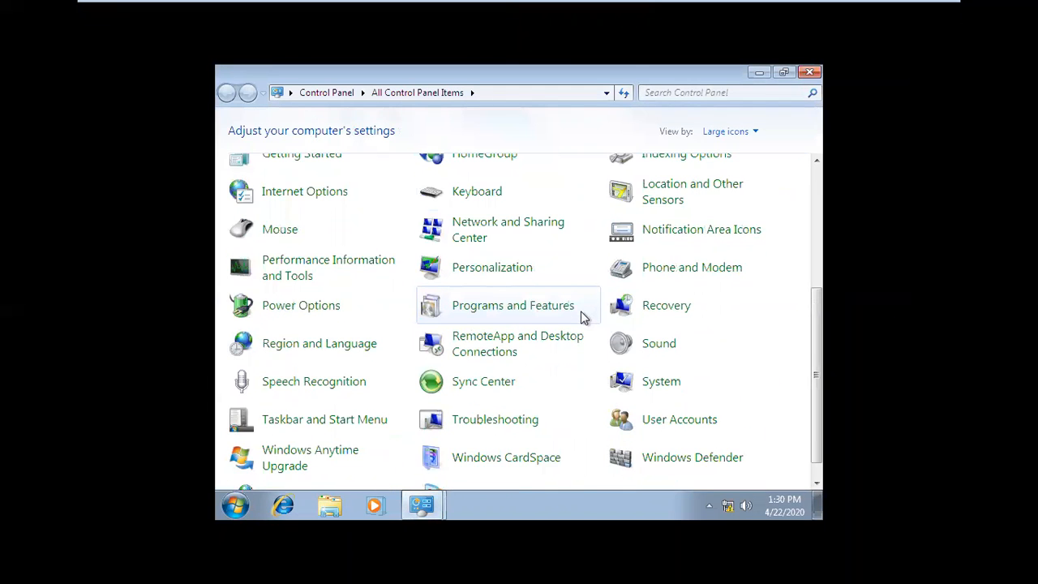
scroll(581, 317, "up", 3)
Step: Show Control Panel by category, examine the Programs category and return to the main Control Panel page
left_click(728, 132)
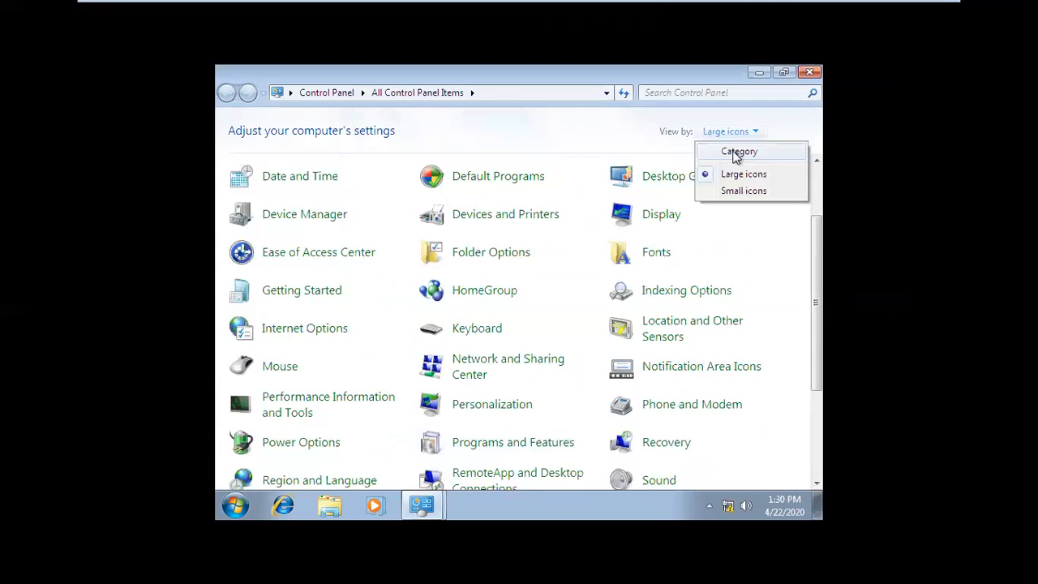
left_click(737, 153)
left_click(342, 326)
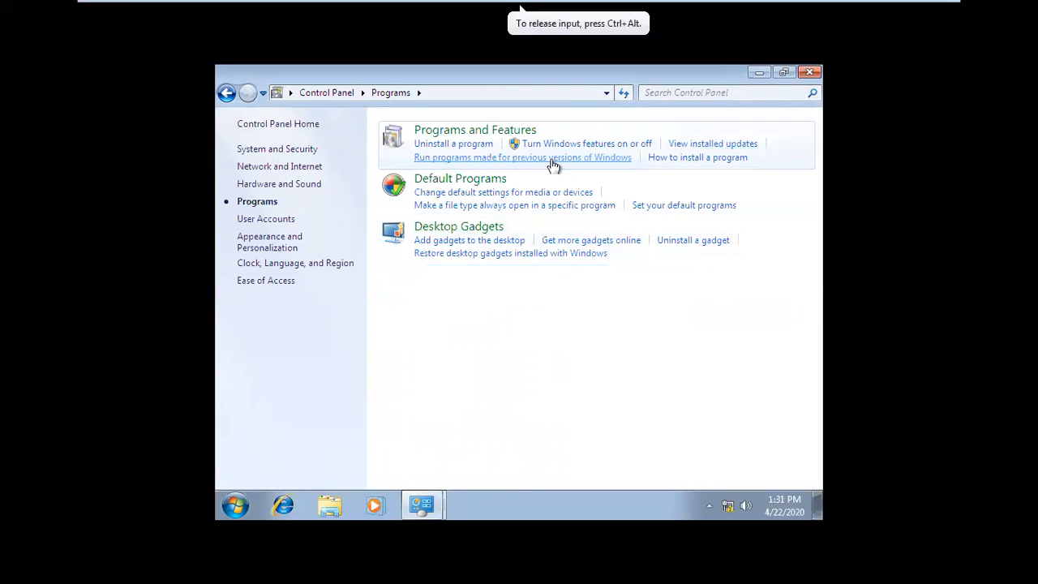
left_click(227, 93)
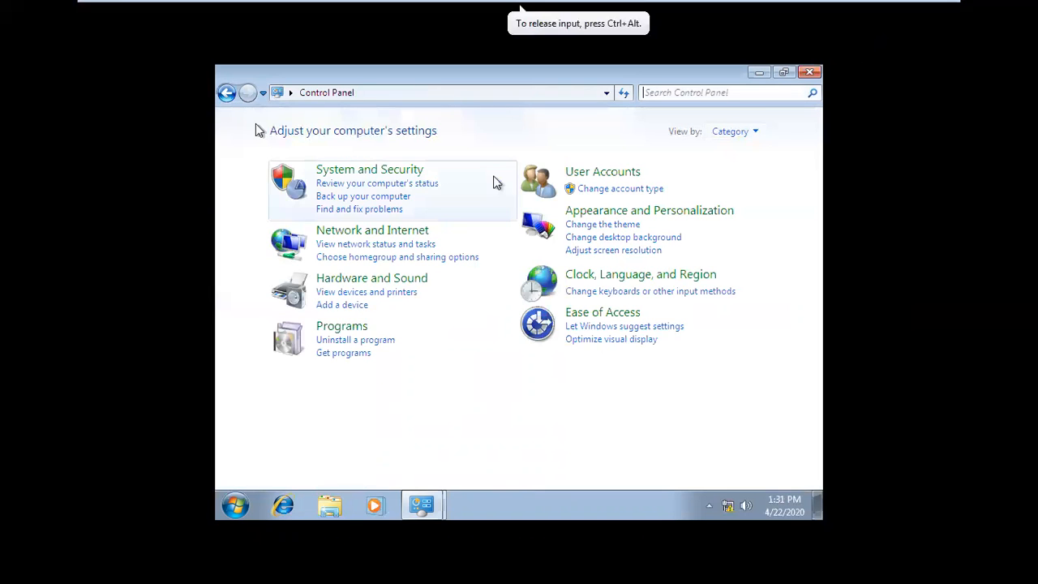
Step: Show Control Panel as large icons again and look through the items down to Windows Update
left_click(730, 131)
left_click(739, 175)
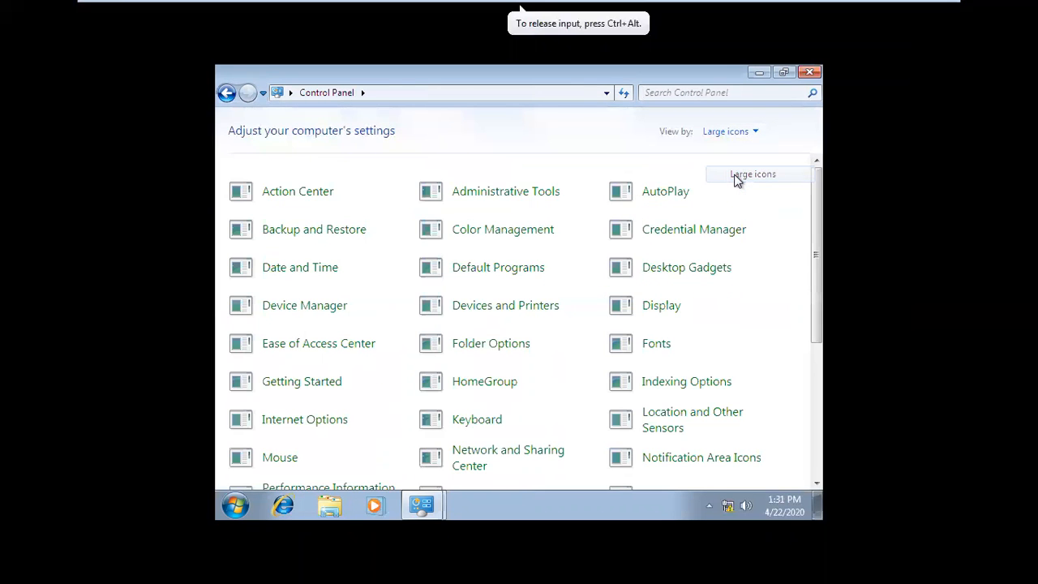
scroll(739, 324, "down", 3)
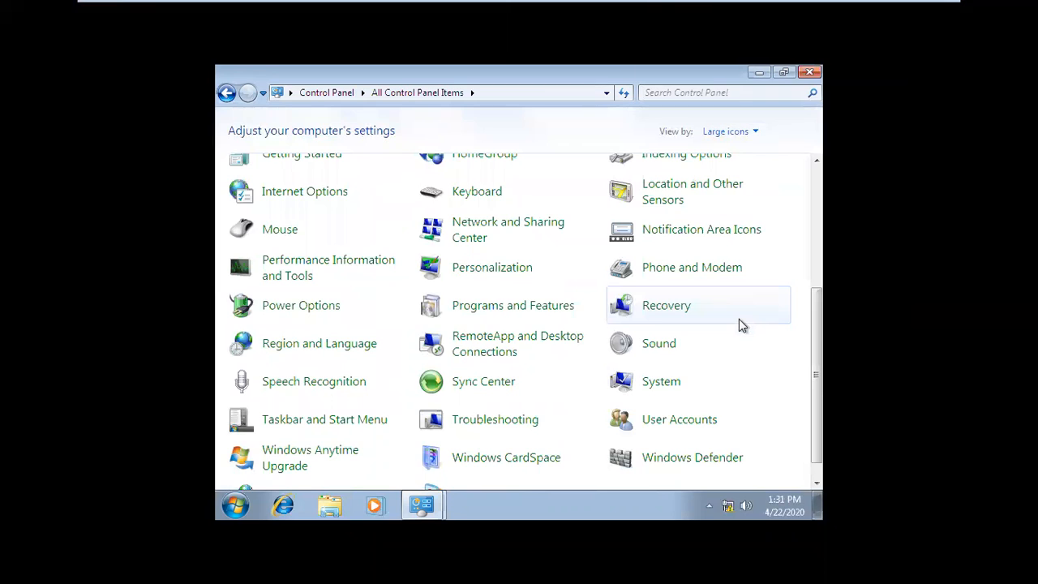
scroll(739, 319, "down", 1)
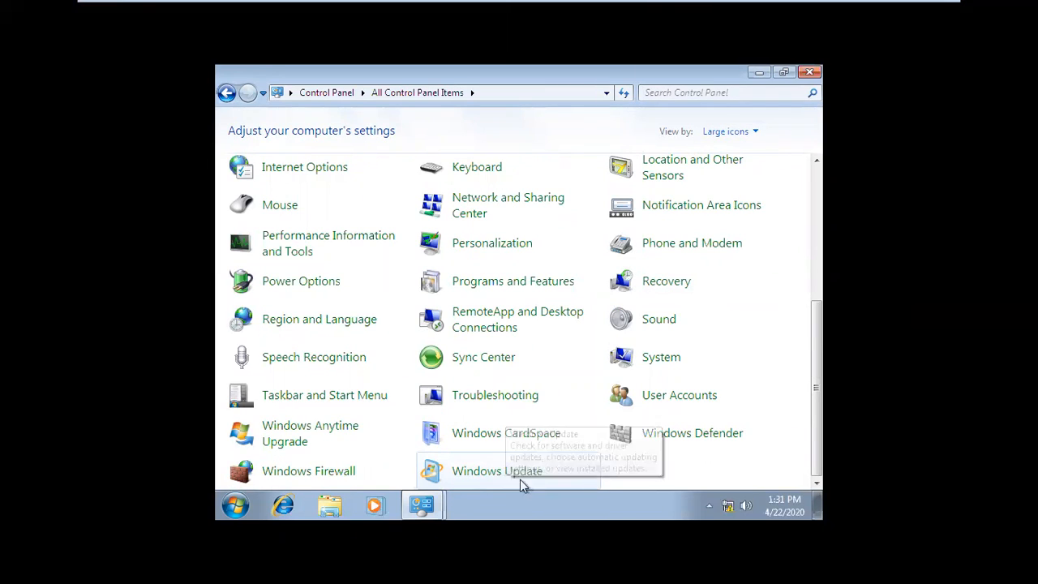
Step: Review the server's Programs policies again, and check the Programs and Features page on the Windows 7 client
mouse_move(785, 5)
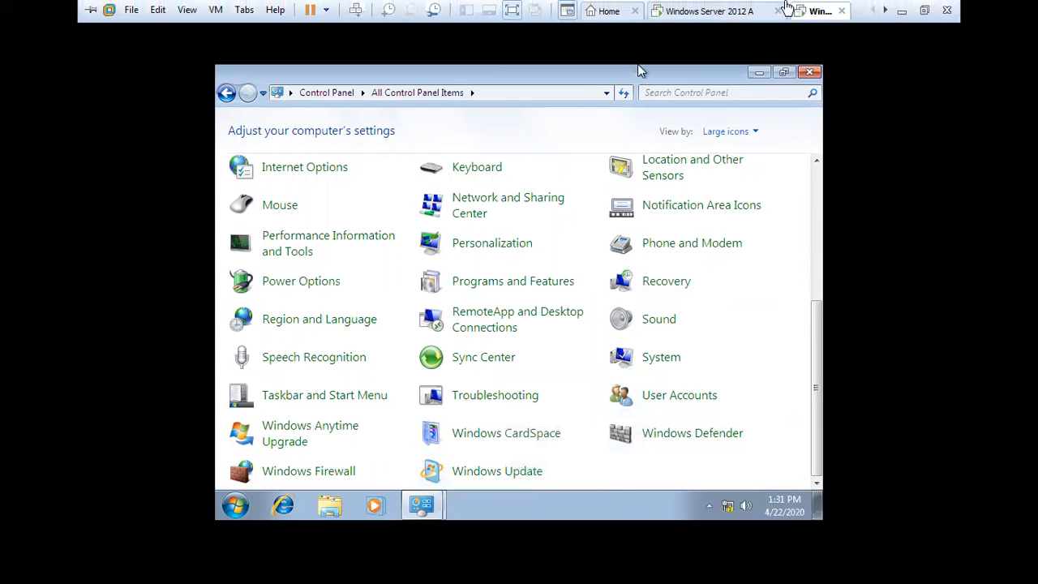
left_click(720, 11)
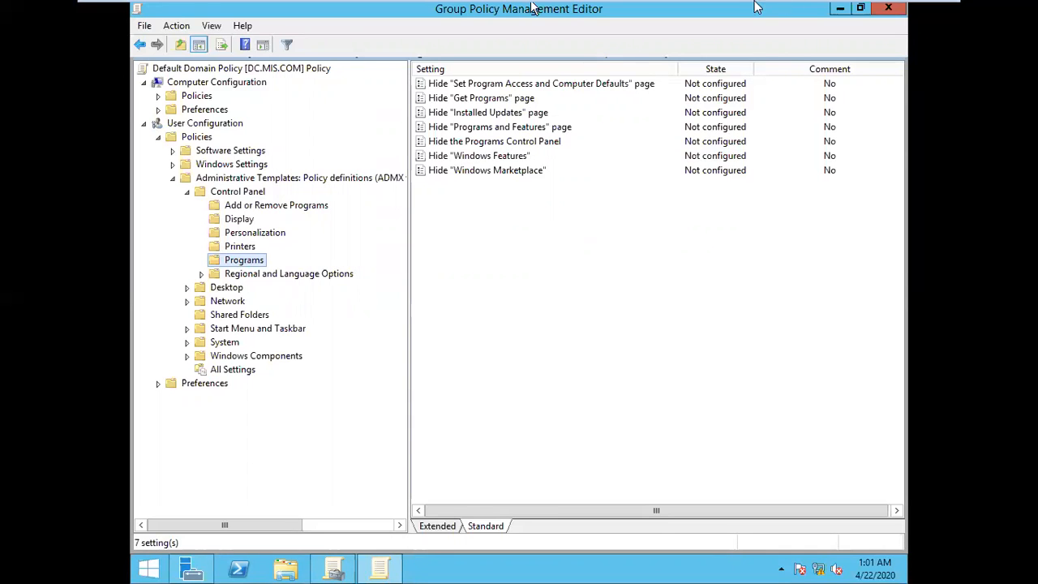
mouse_move(758, 8)
left_click(821, 12)
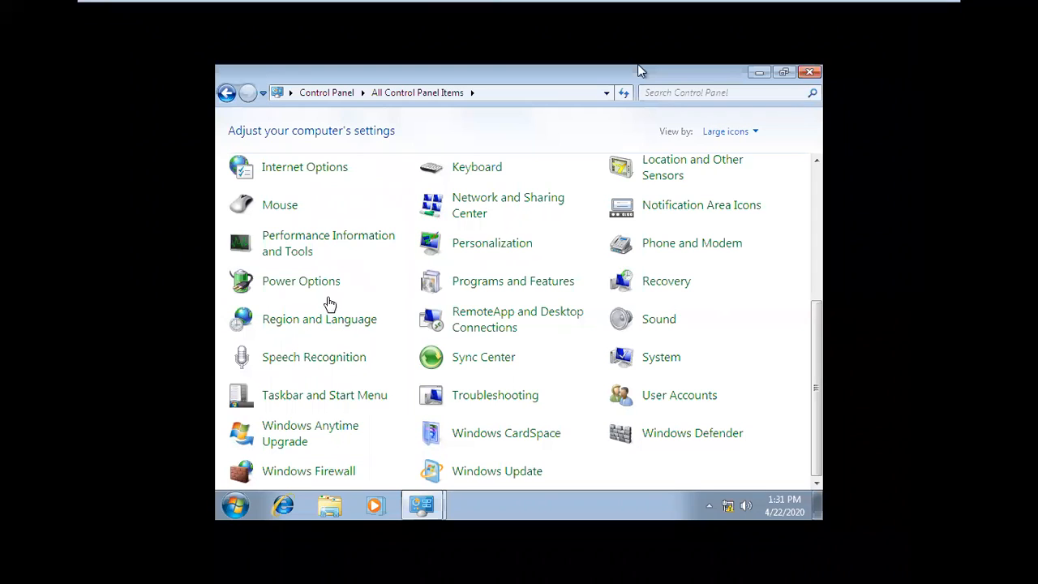
left_click(638, 70)
left_click(519, 289)
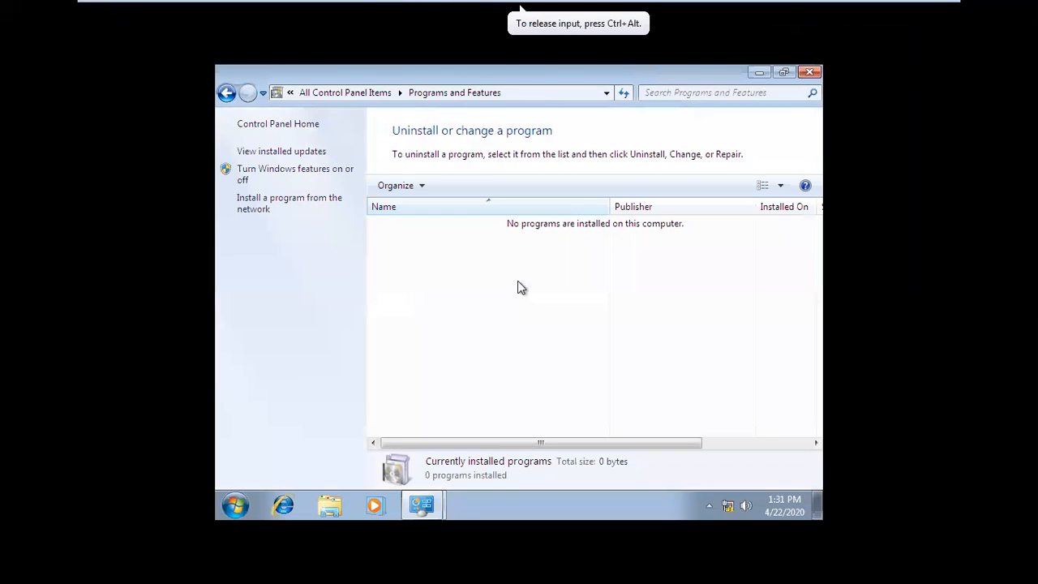
left_click(231, 94)
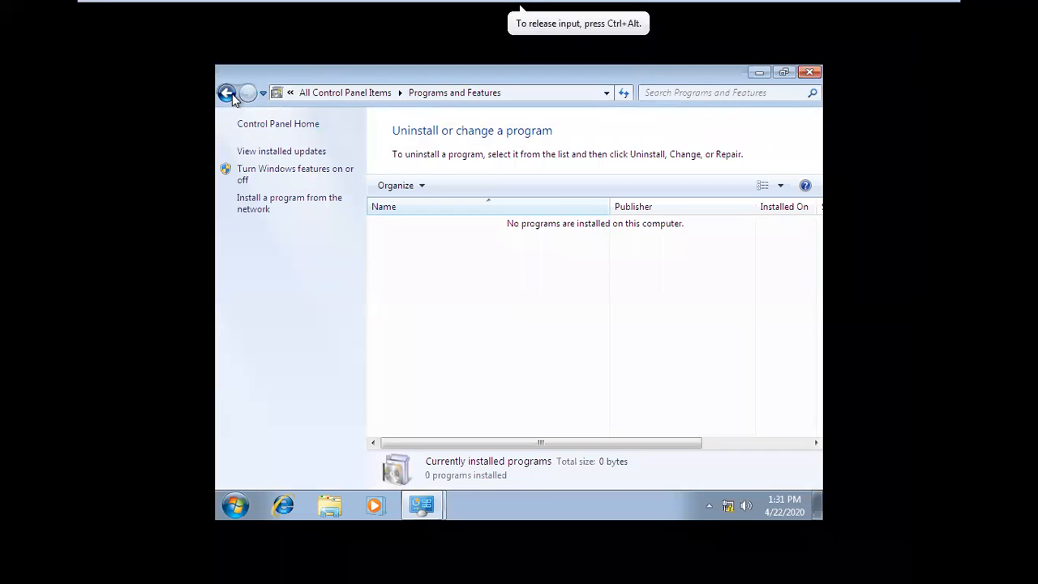
scroll(581, 425, "down", 5)
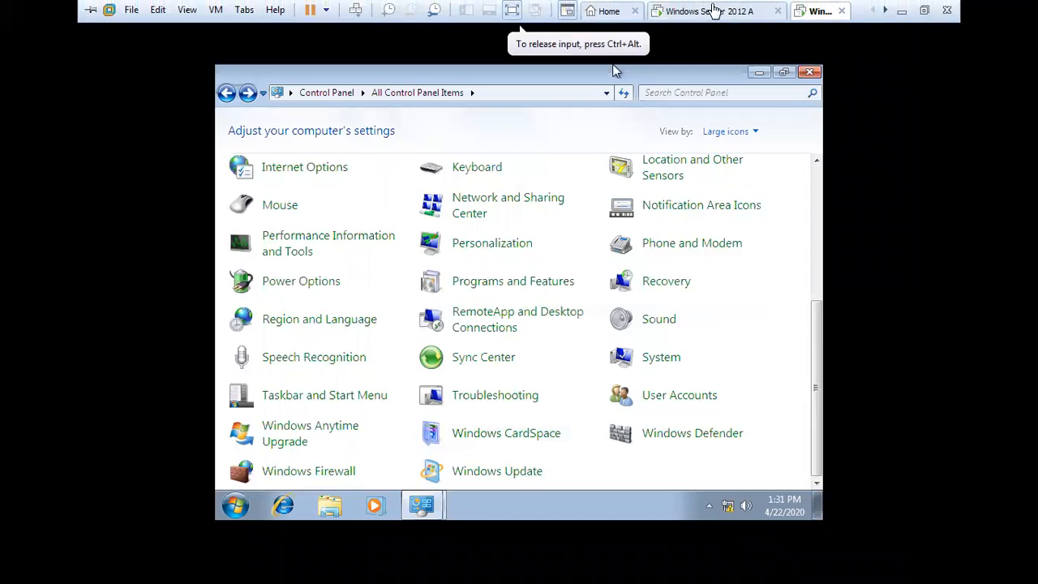
Step: On the server, collapse the Control Panel policies and examine the Desktop policies, including the Active Directory and Desktop subfolders
left_click(714, 9)
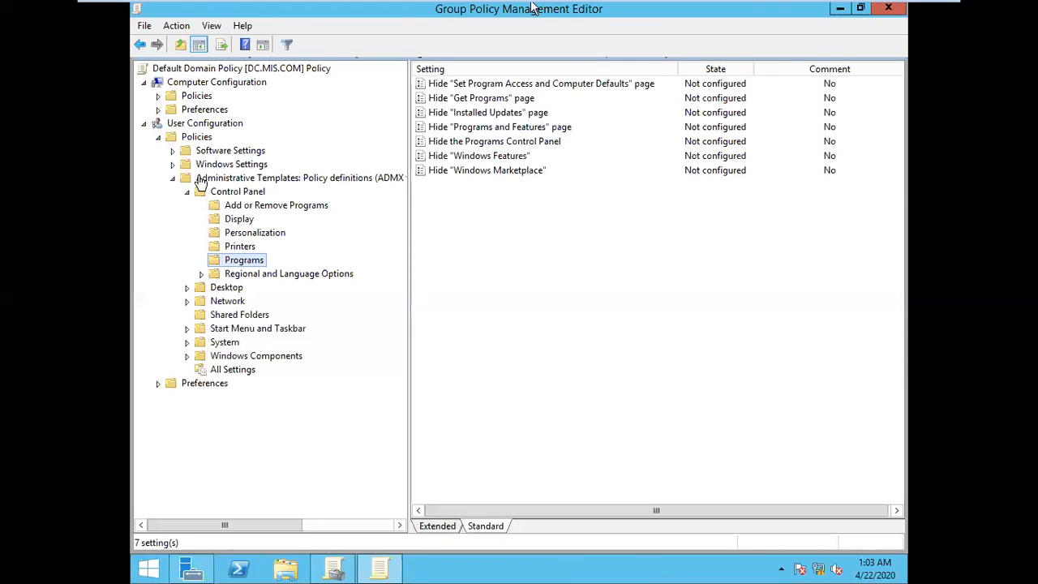
left_click(186, 288)
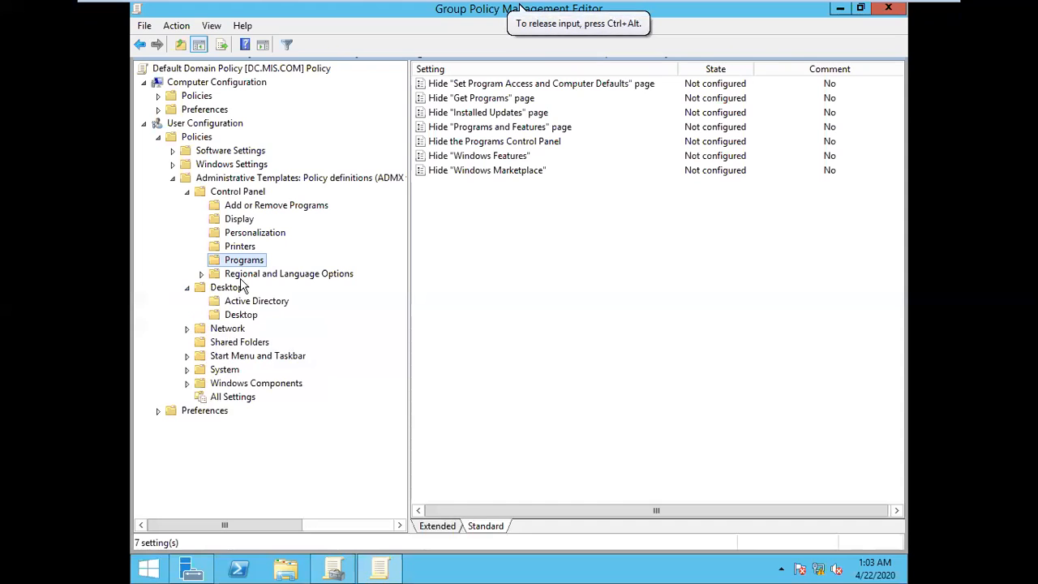
left_click(236, 193)
left_click(187, 192)
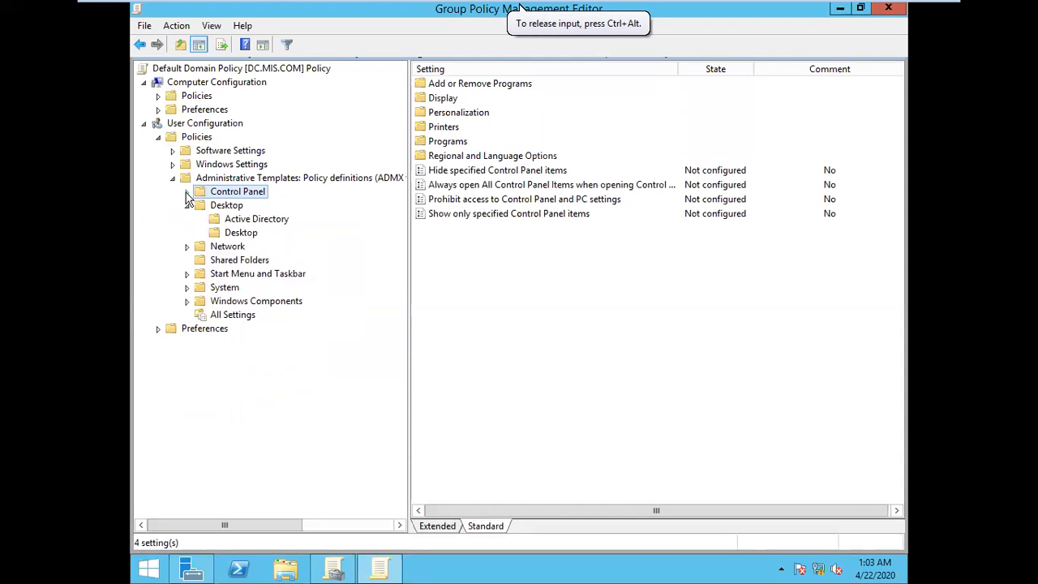
left_click(224, 208)
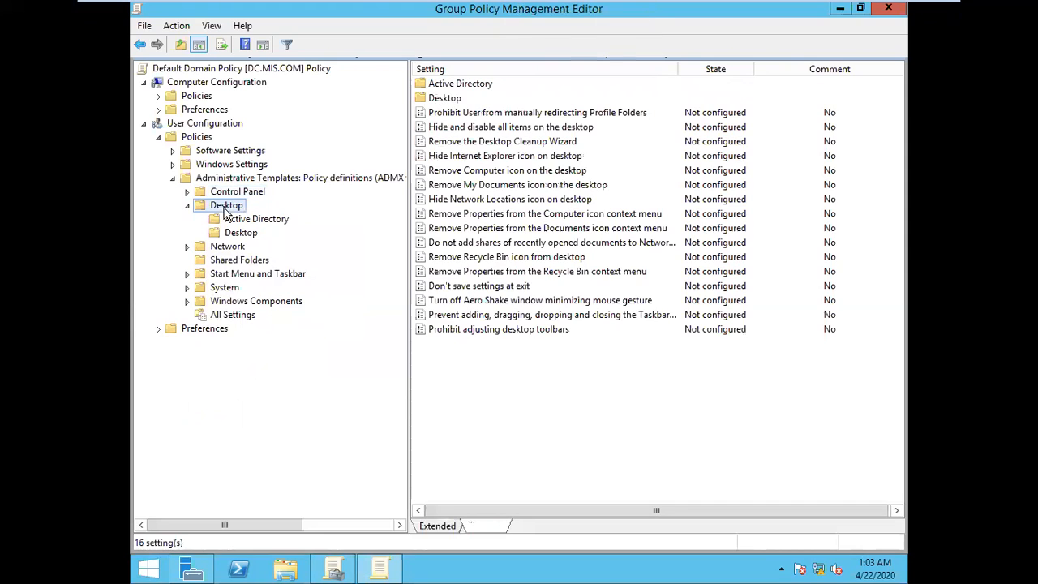
left_click(251, 236)
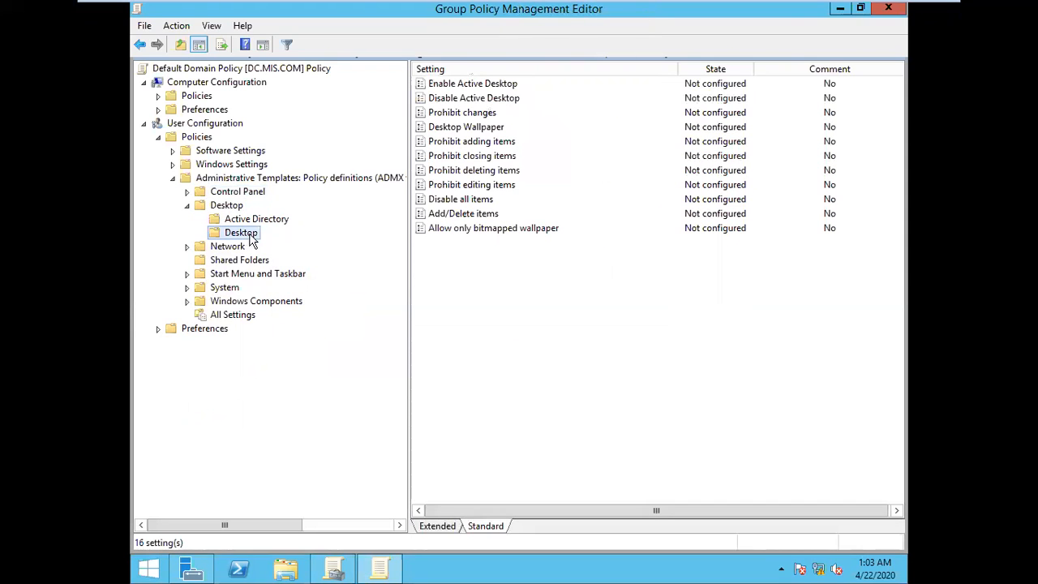
left_click(238, 225)
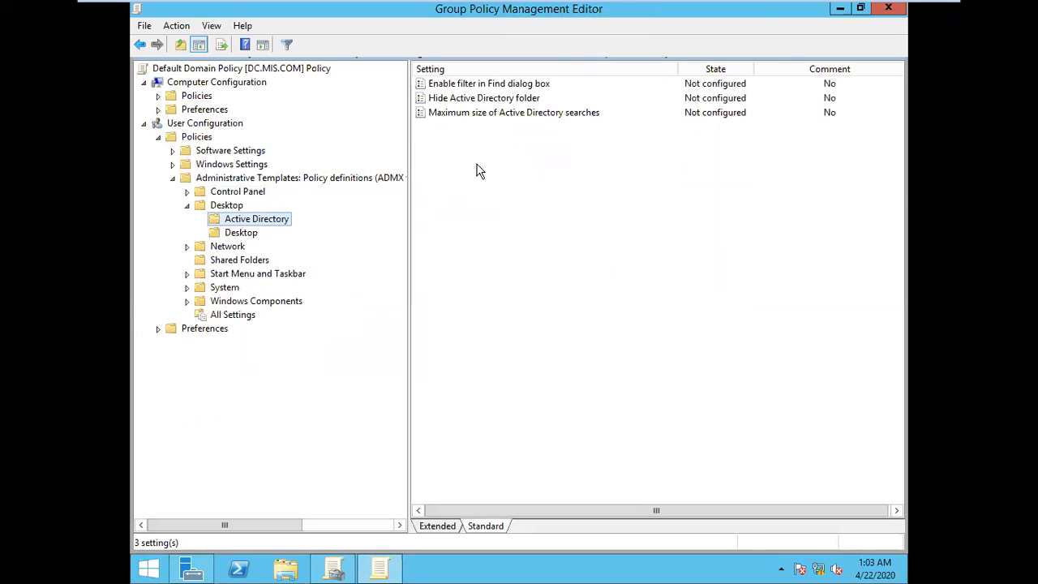
left_click(240, 234)
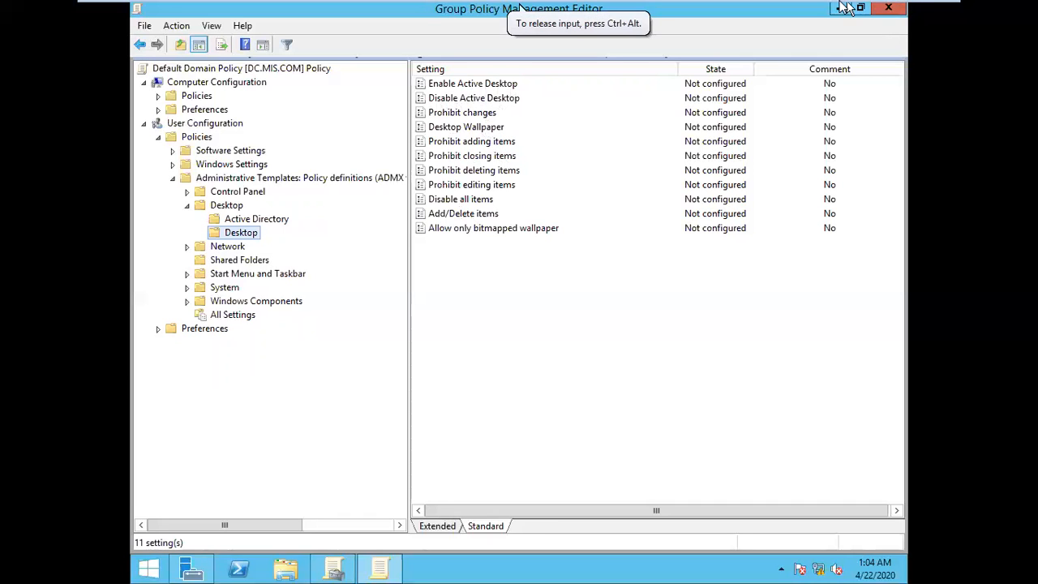
Step: On the Windows 7 client, close Control Panel and examine which new items u2 can create on the desktop
left_click(820, 16)
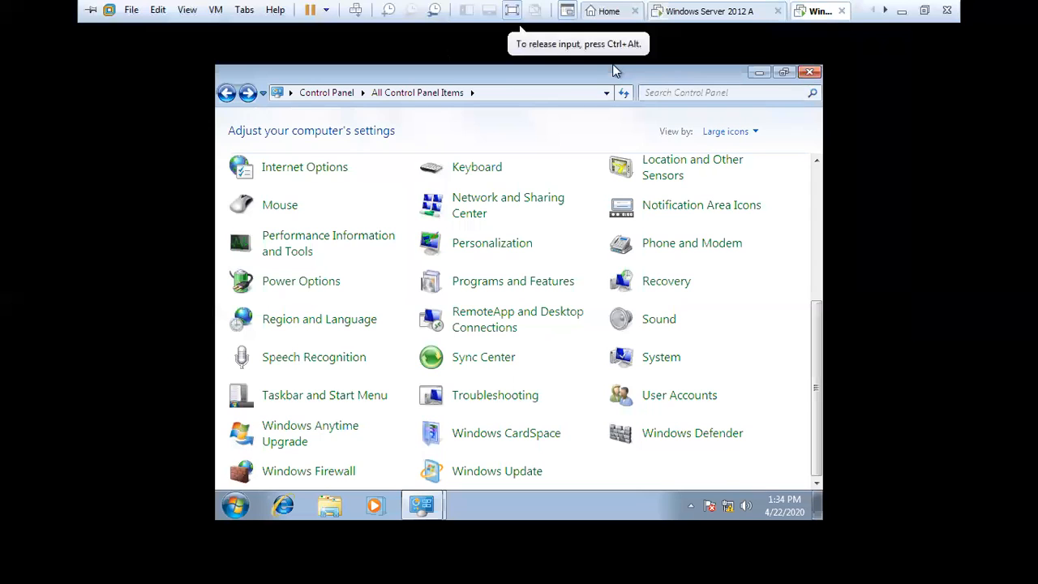
left_click(808, 73)
right_click(527, 137)
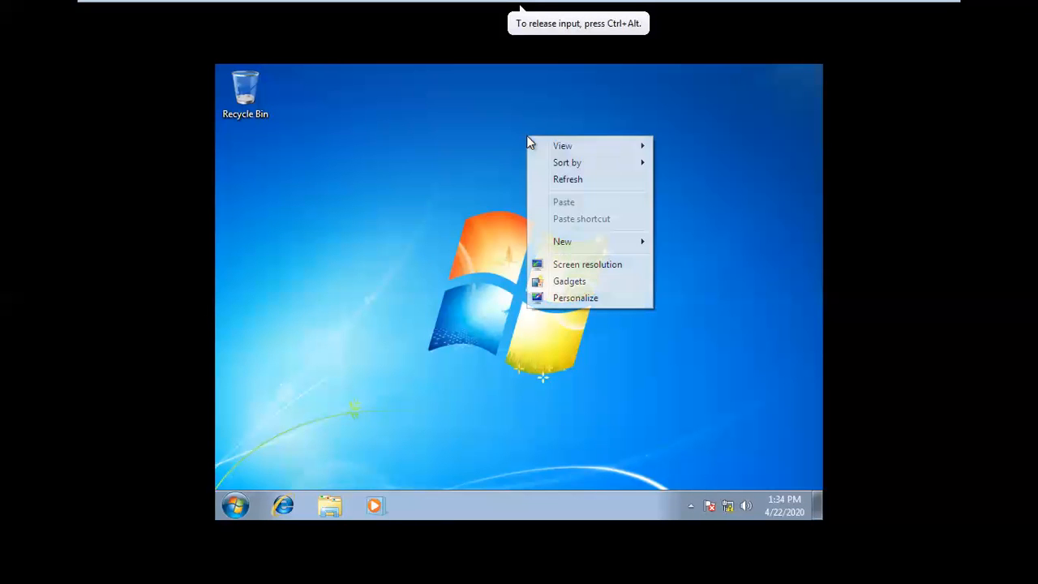
mouse_move(576, 247)
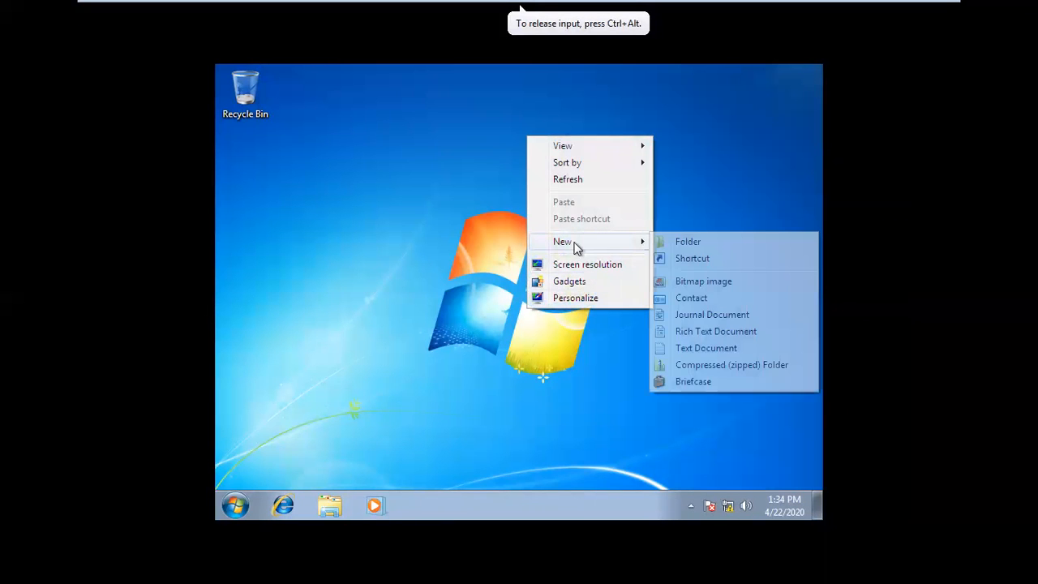
left_click(468, 246)
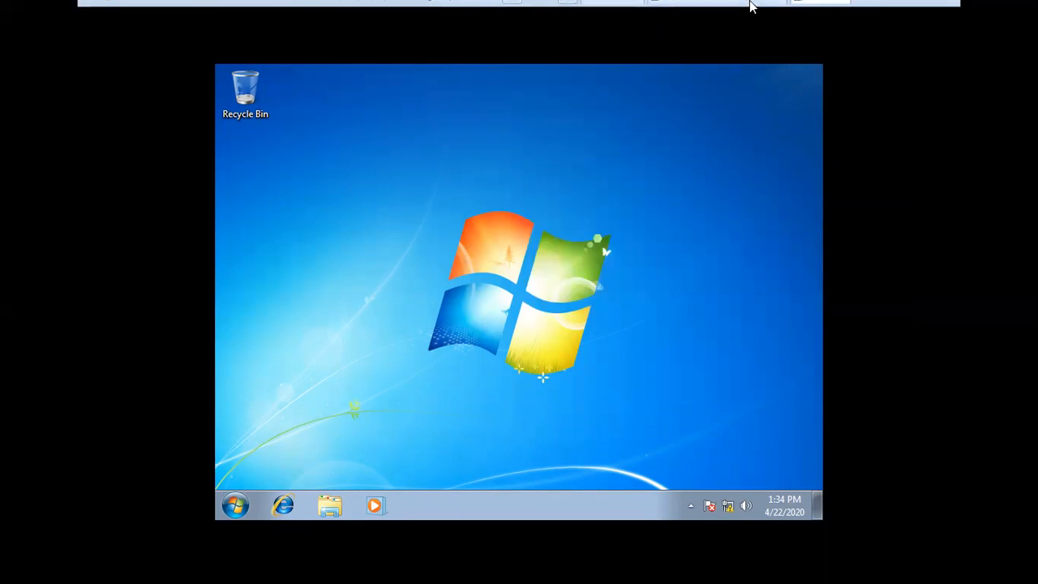
Step: Switch to Windows Server 2012 A and set the Disable all items policy in the Desktop subfolder to Enabled
left_click(685, 15)
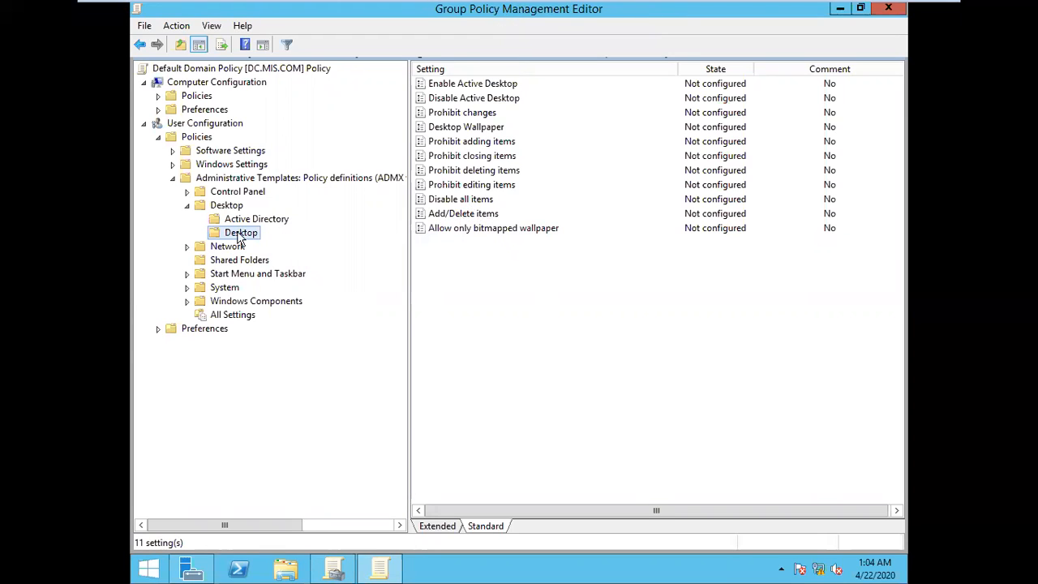
double_click(479, 199)
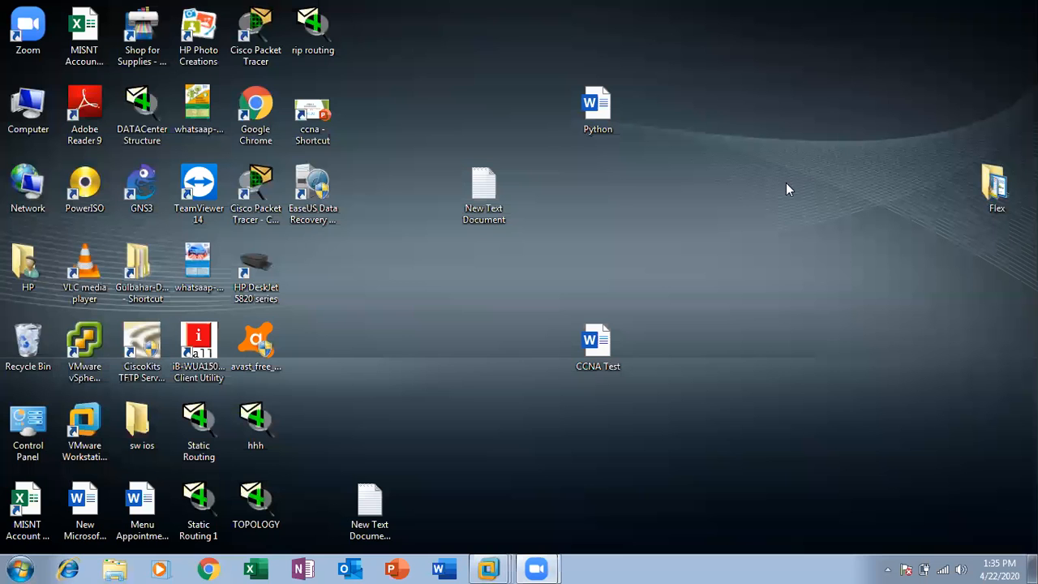
left_click(452, 473)
left_click(474, 264)
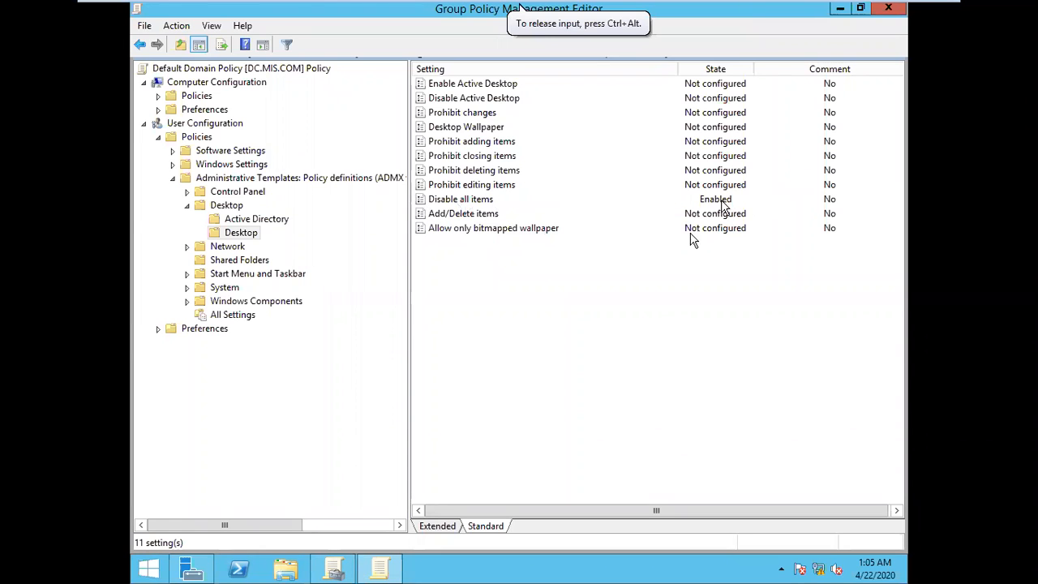
Step: Run gpupdate several times on the server to refresh Group Policy
left_click(602, 343)
key("super+r")
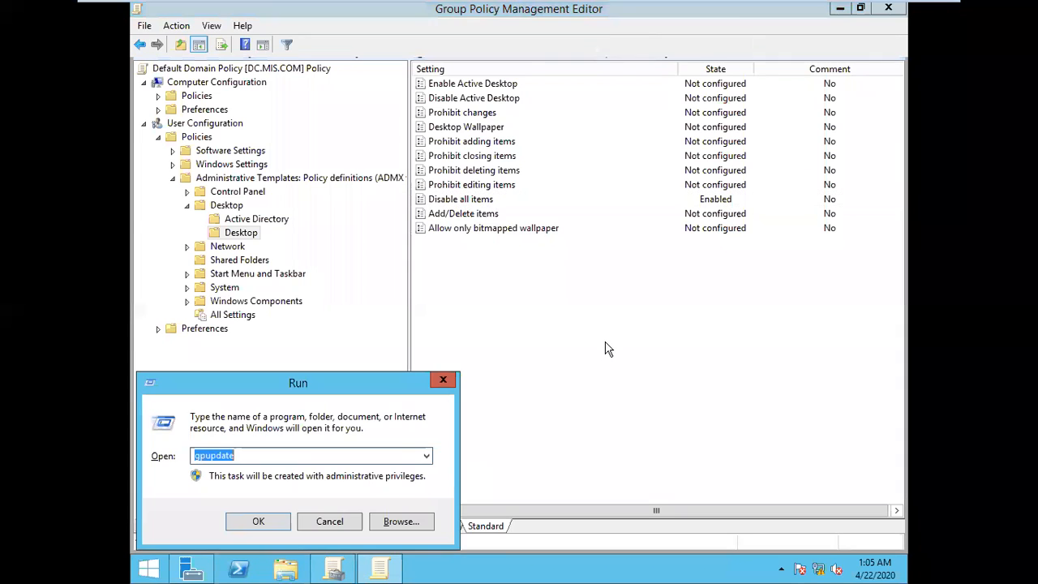
key("Return")
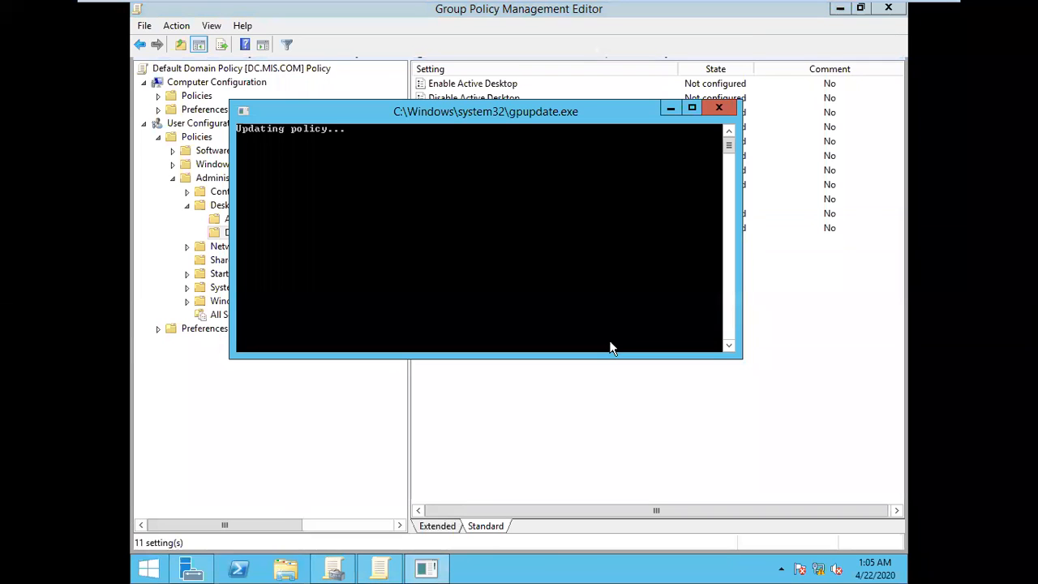
key("super+r")
key("Return")
key("super+r")
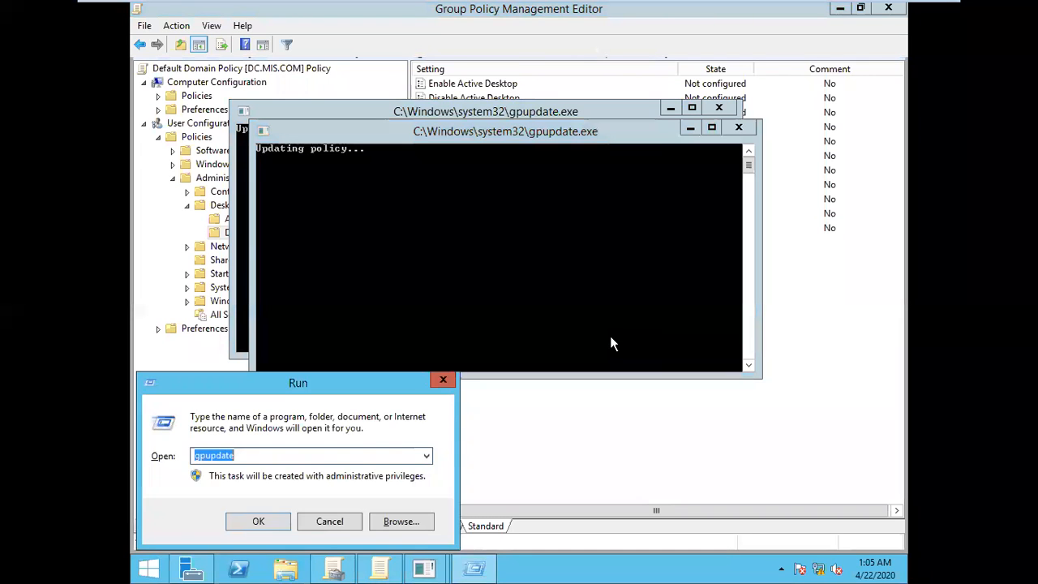
key("Return")
key("super+r")
key("Return")
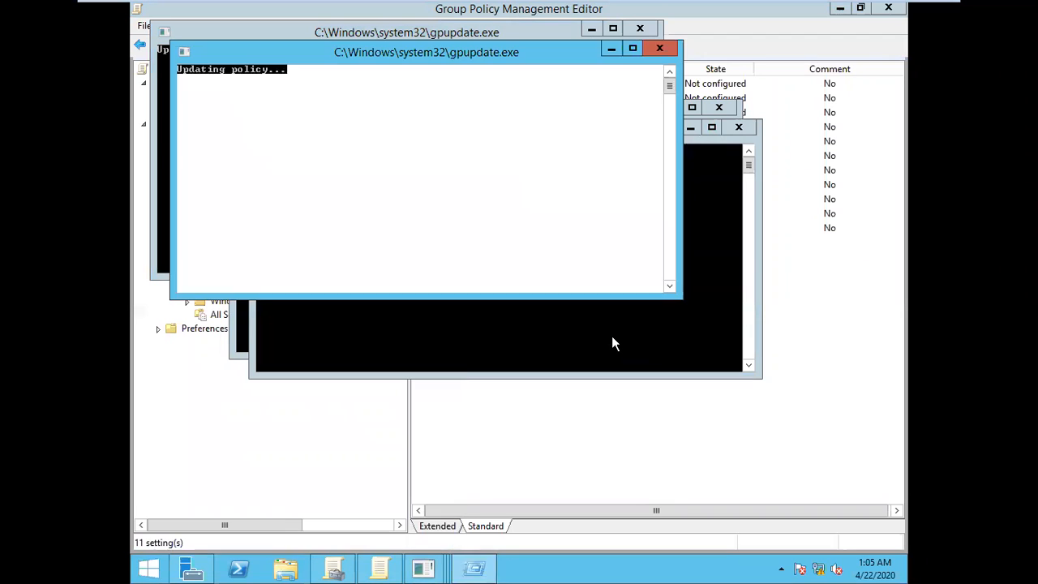
key("super+r")
key("Return")
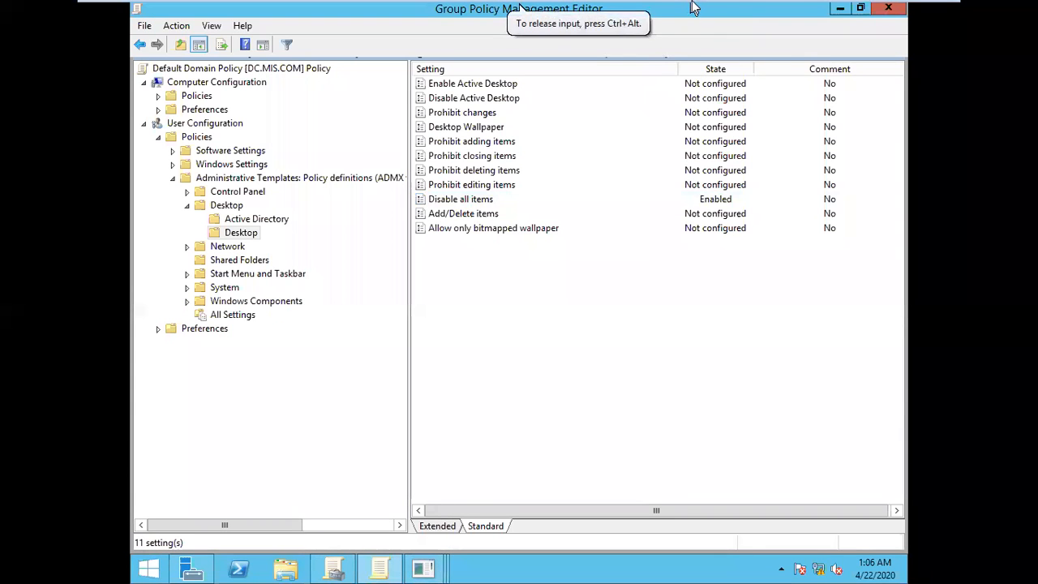
Step: Switch to the Windows 7 A virtual machine and restart the client
mouse_move(692, 6)
left_click(763, 12)
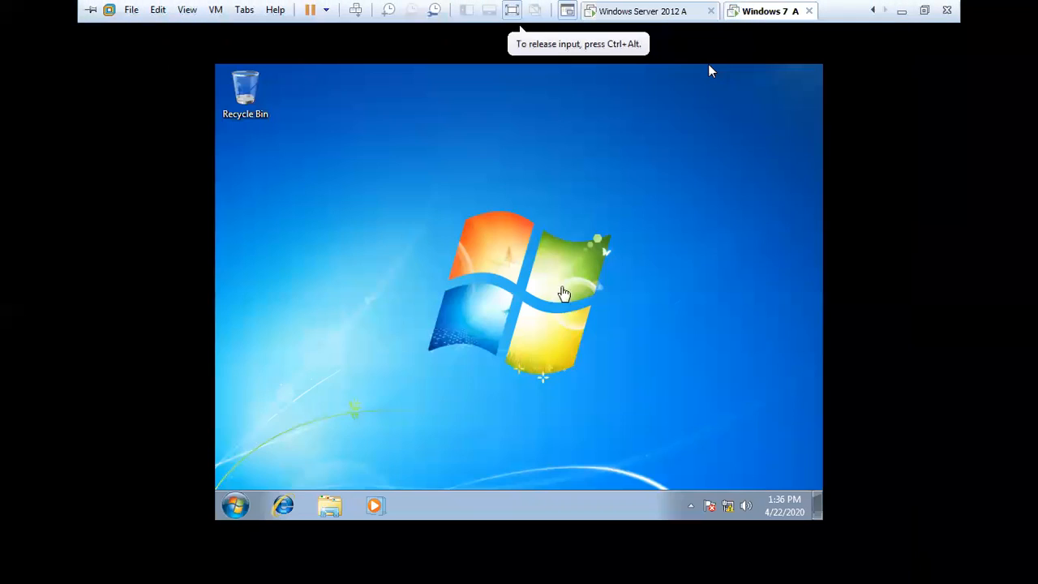
left_click(235, 506)
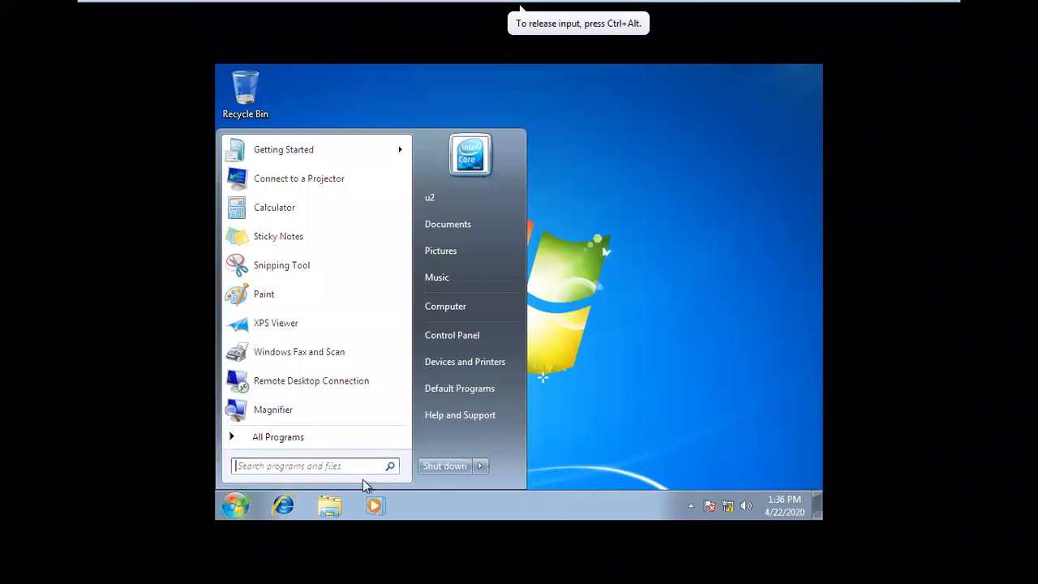
left_click(481, 466)
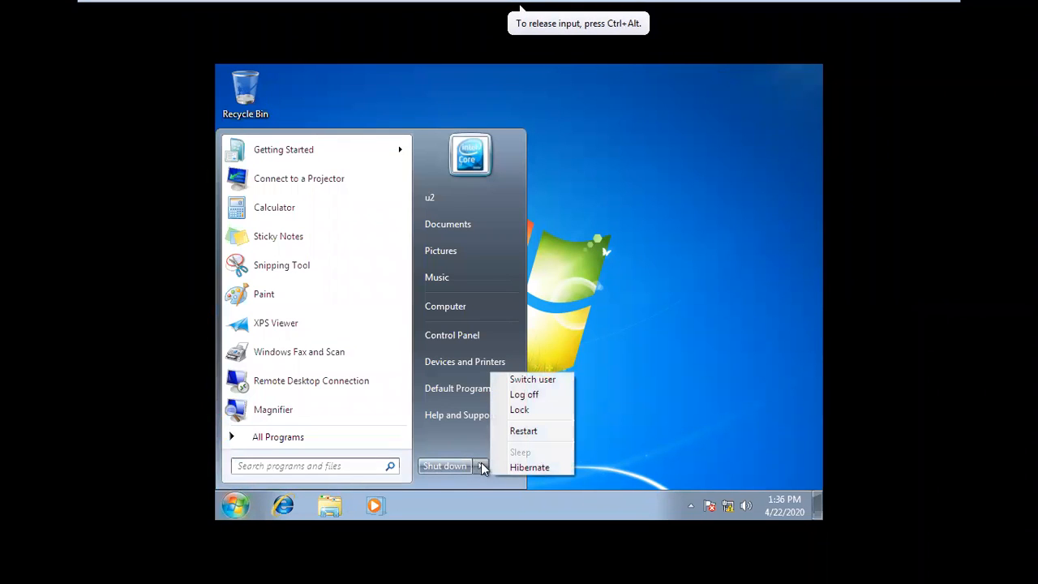
left_click(534, 434)
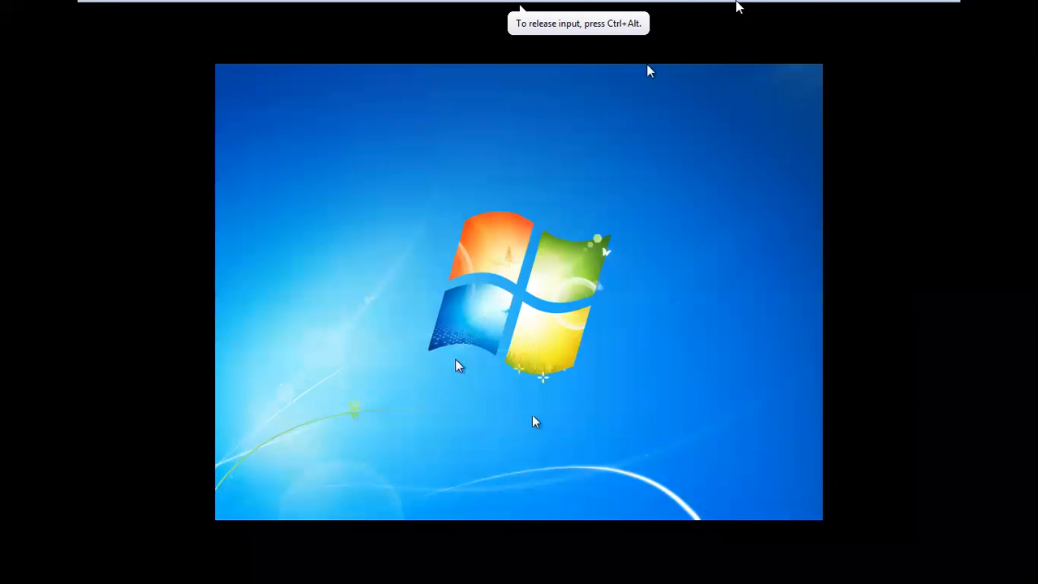
key("ctrl+alt")
left_click(645, 6)
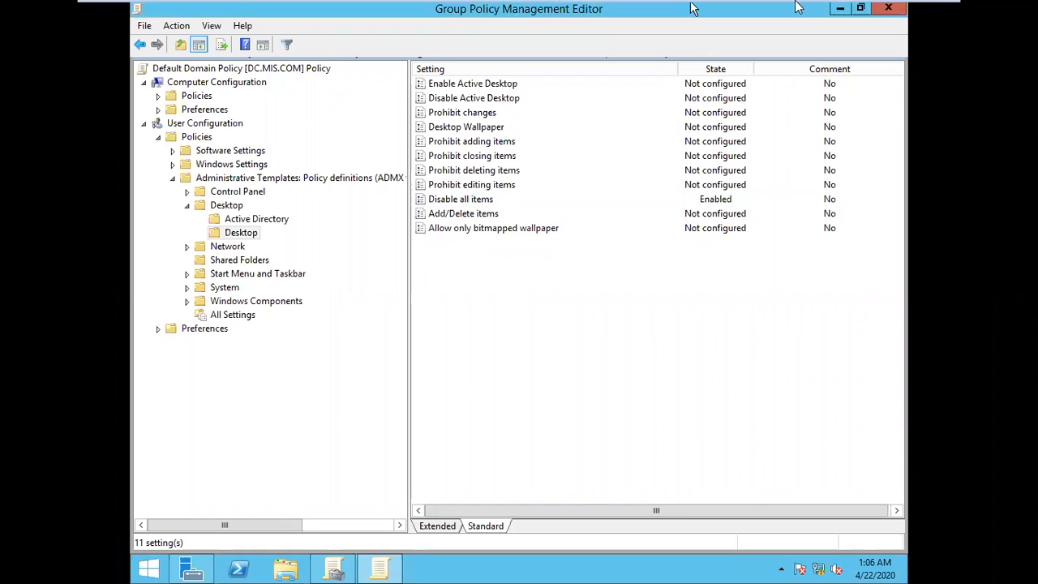
left_click(767, 11)
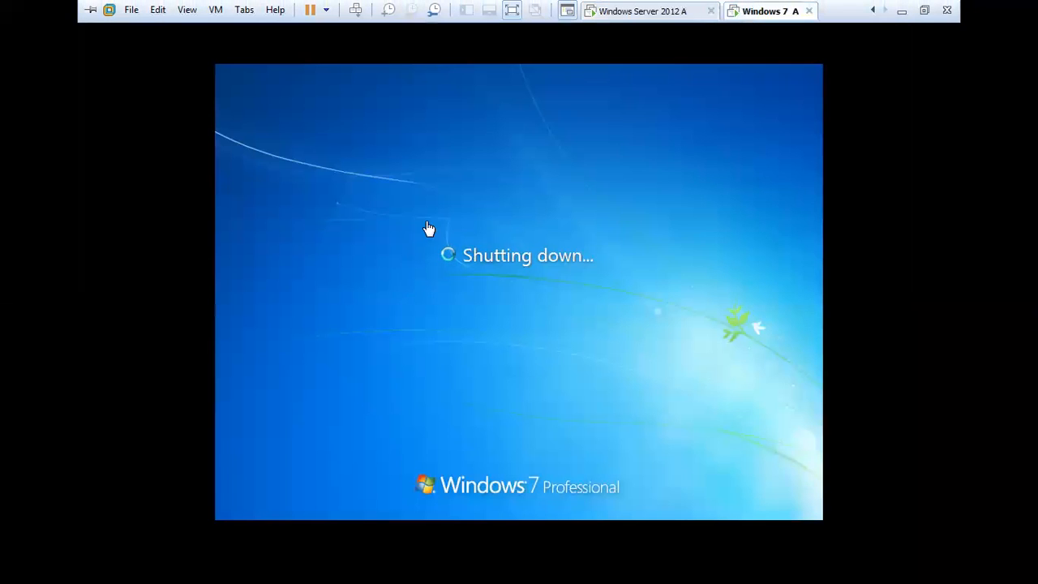
mouse_move(633, 2)
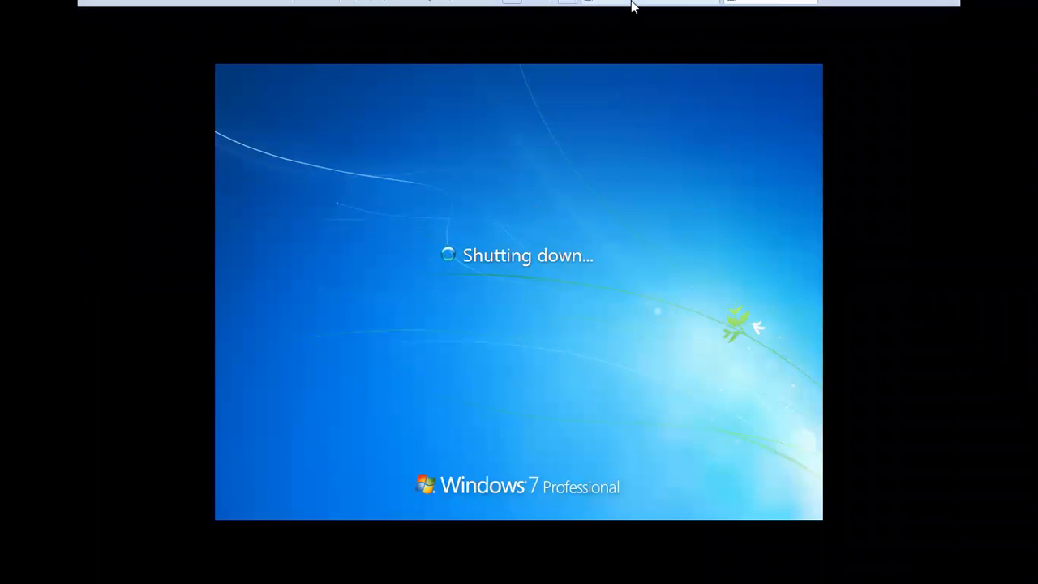
left_click(676, 11)
left_click(526, 372)
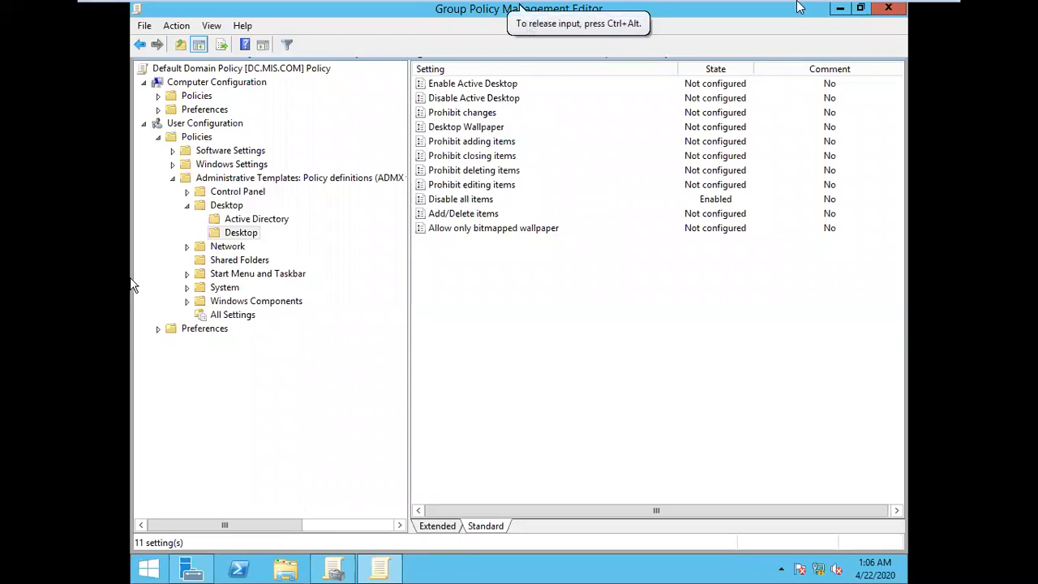
Step: Return to the Windows 7 client and log on to the MIS domain as u1 with the account password
left_click(759, 10)
left_click(467, 338)
type("u")
key("BackSpace")
type("u1")
key("Tab")
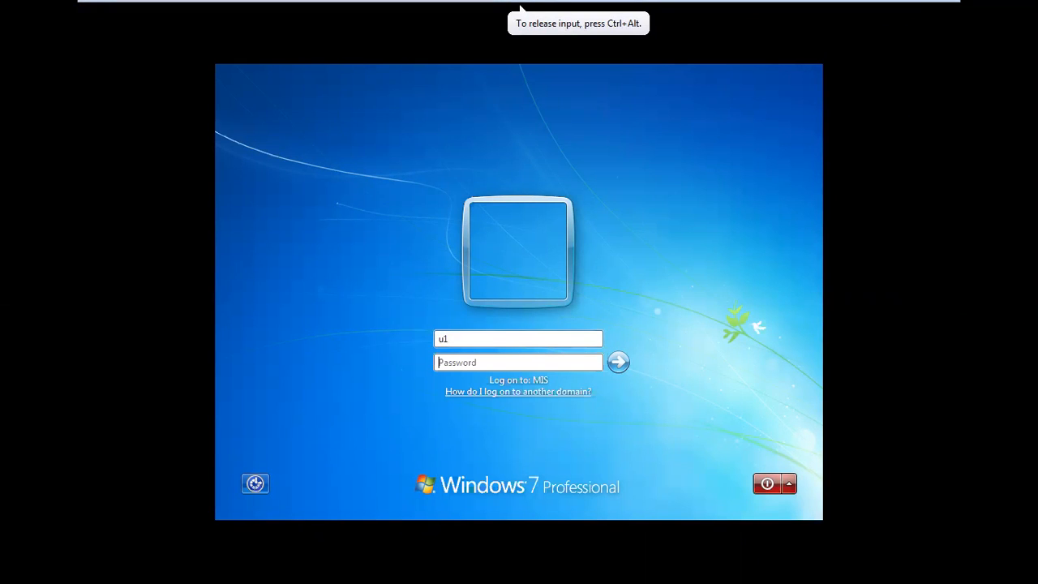
type("123")
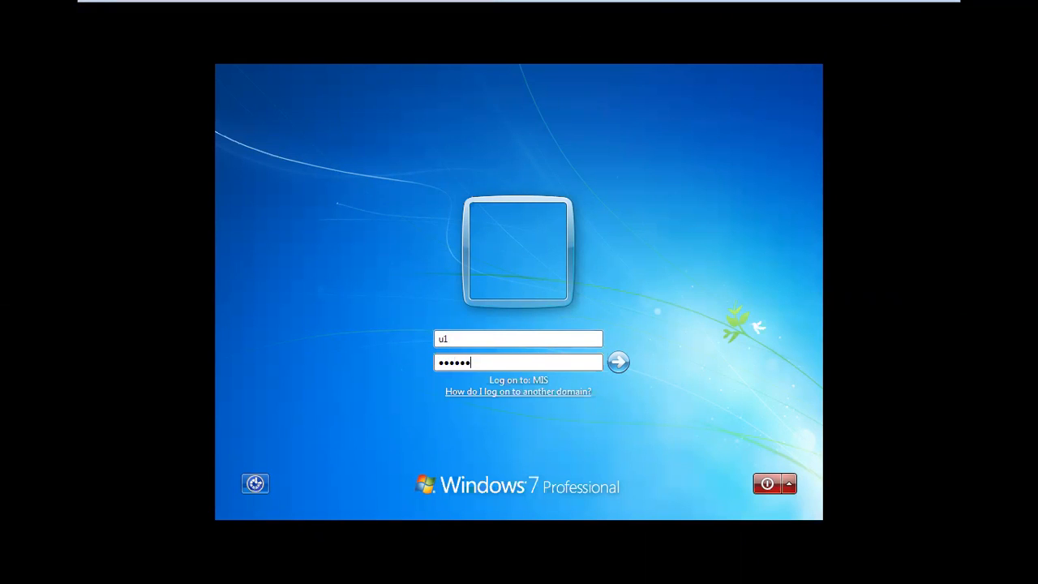
key("Return")
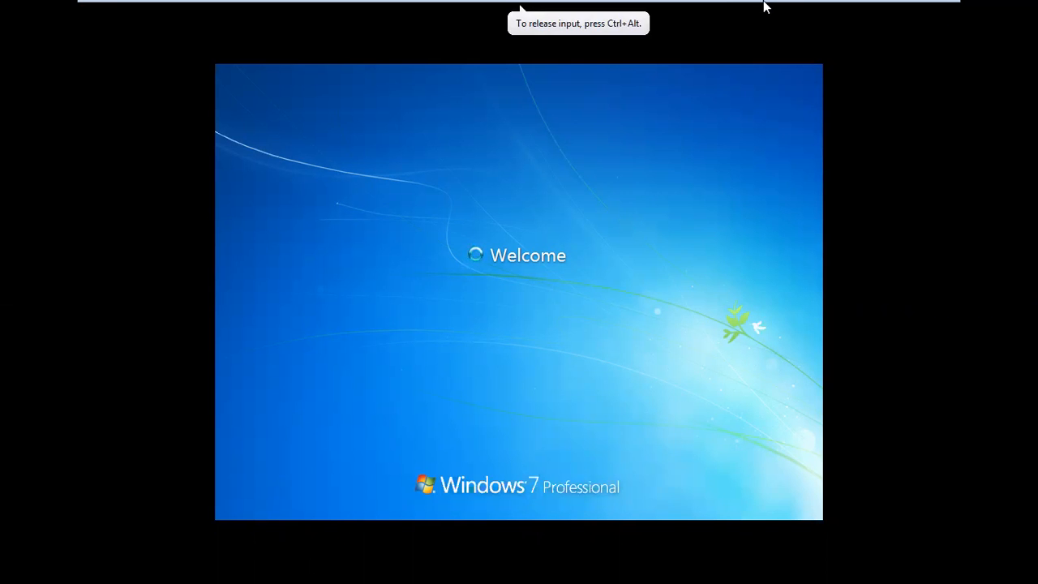
Step: Check that Internet Explorer opens for u1, examine the desktop's Screen Resolution settings, and close both windows
mouse_move(857, 11)
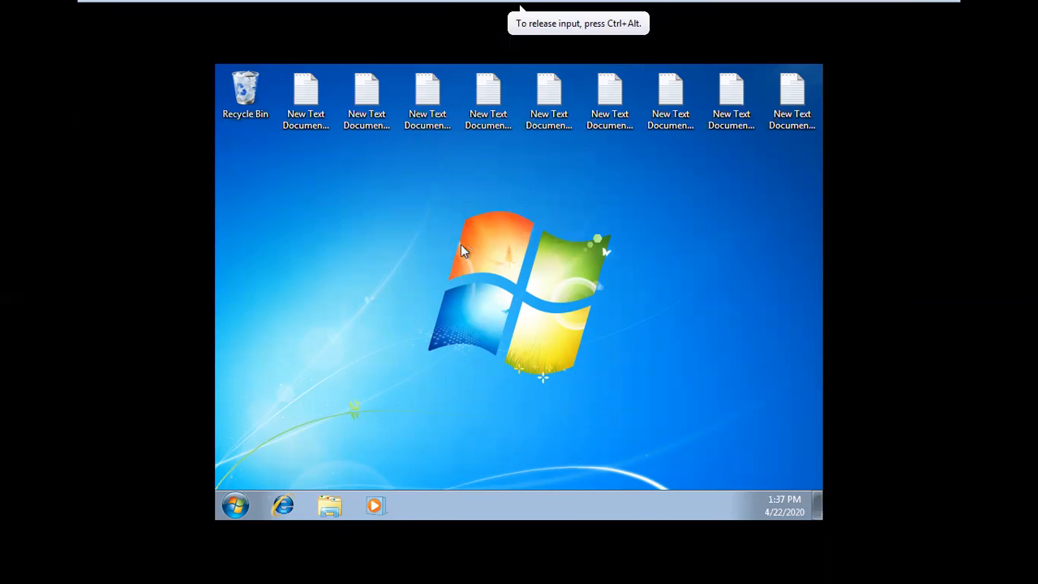
left_click(284, 506)
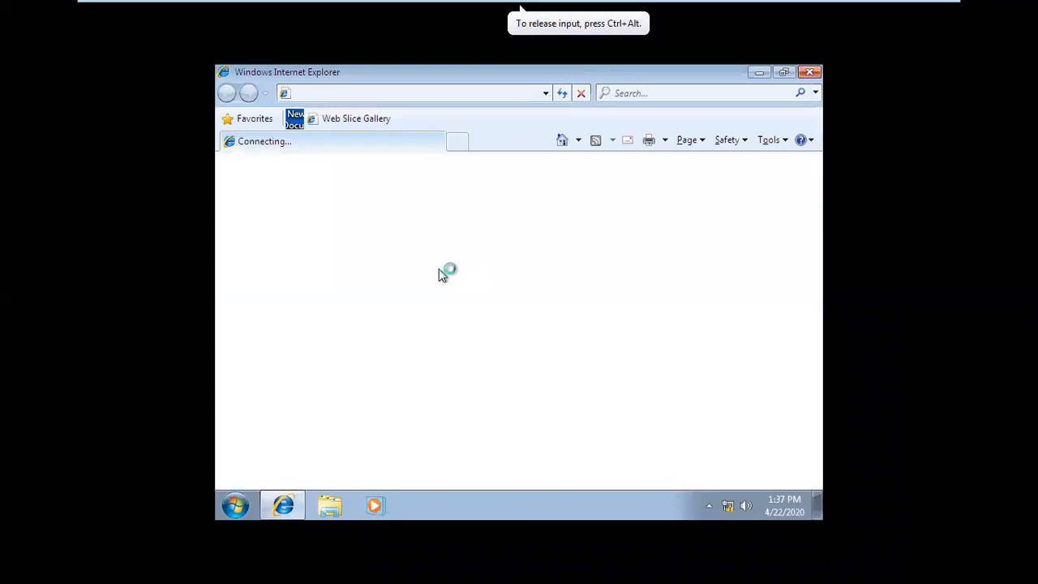
left_click(814, 74)
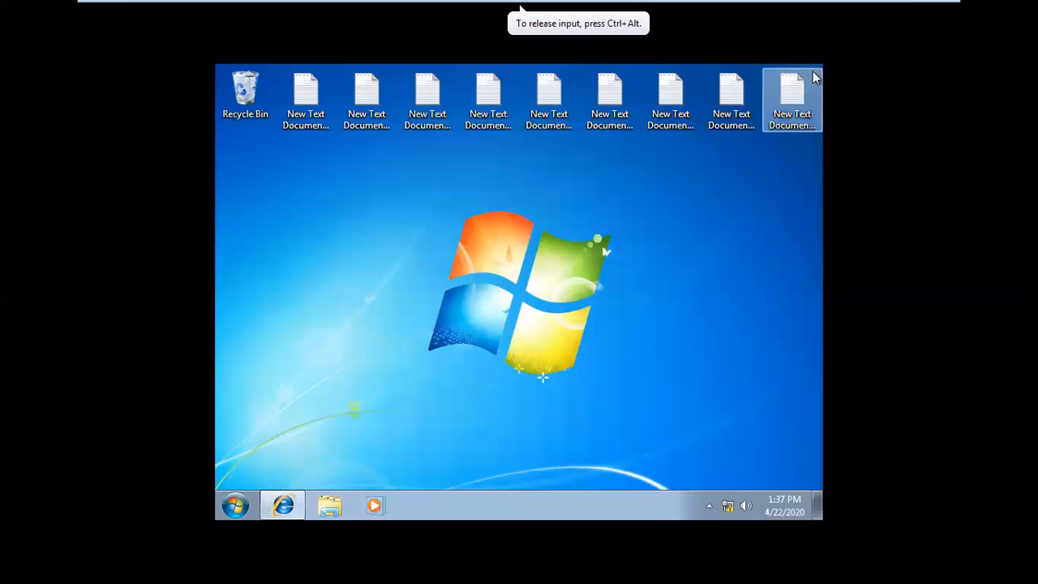
left_click(312, 98)
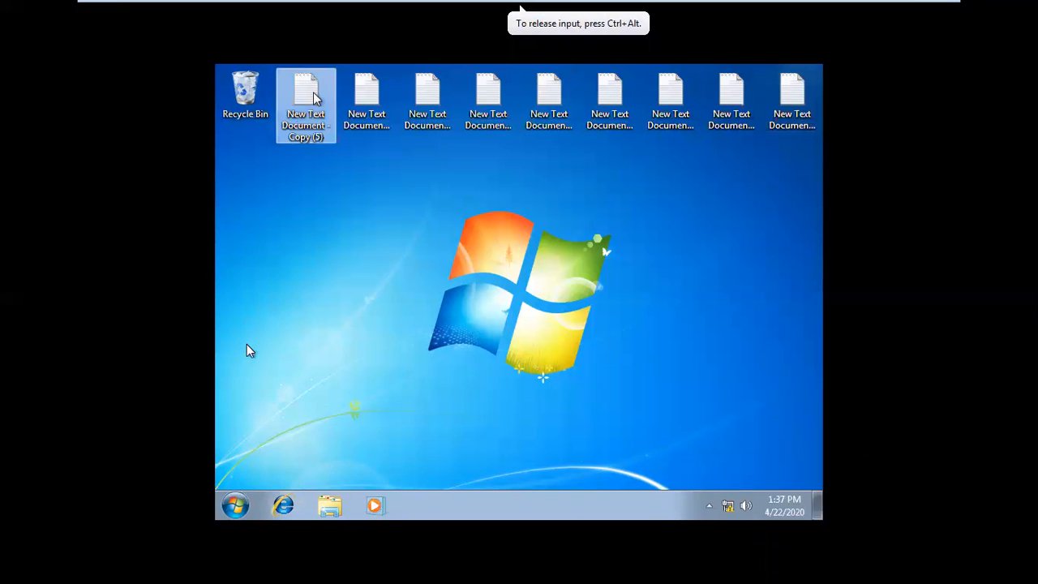
left_click(247, 95)
right_click(340, 396)
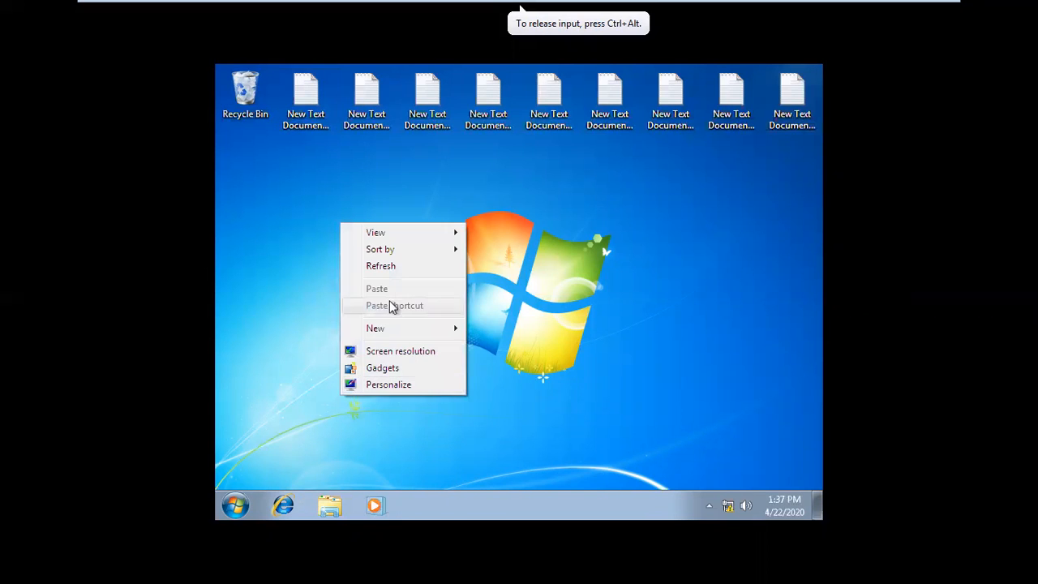
left_click(390, 352)
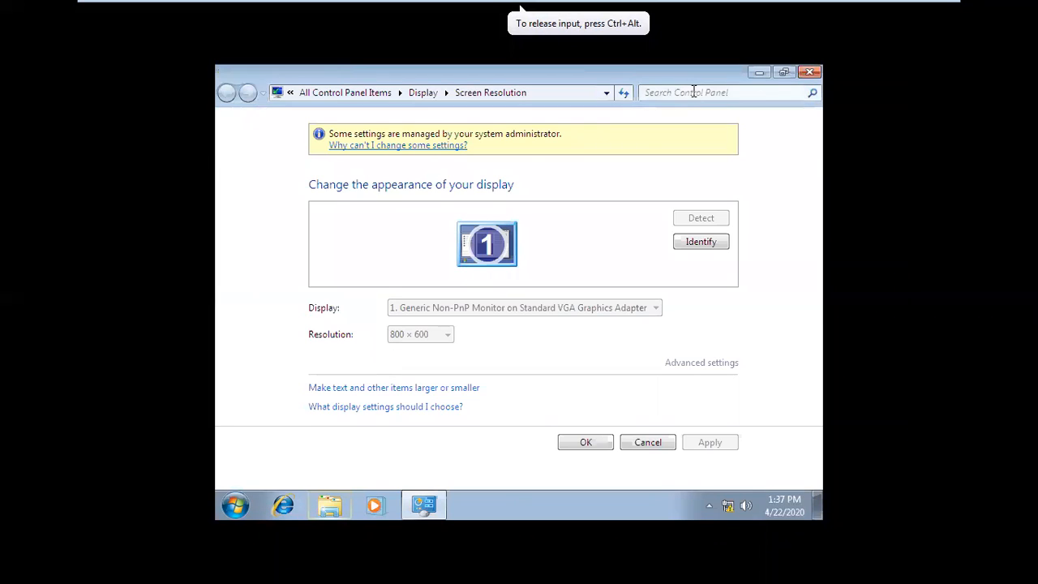
left_click(810, 72)
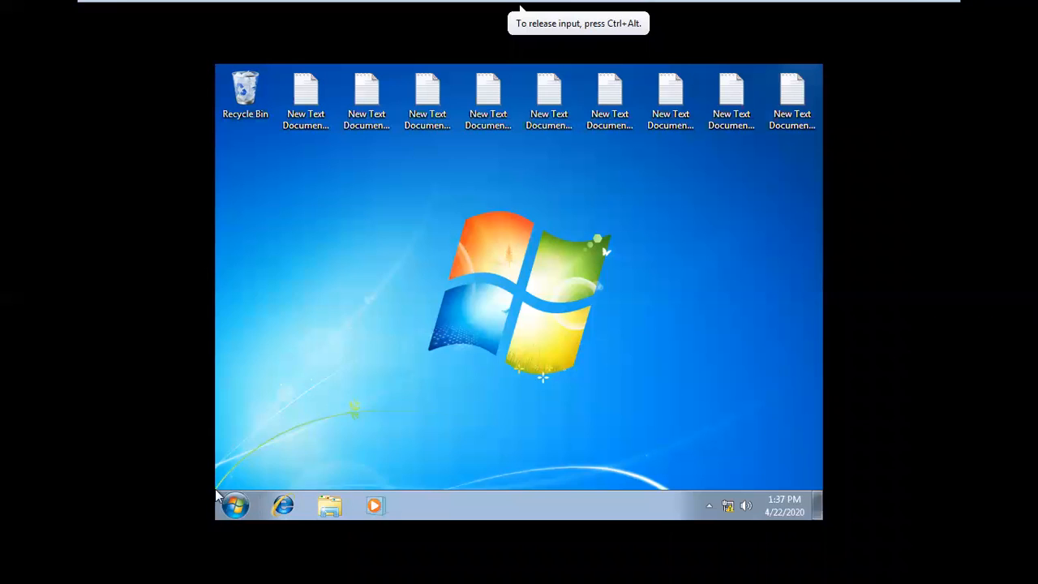
Step: Look through u1's Pictures library and the Recycle Bin, closing each window after viewing it
left_click(234, 505)
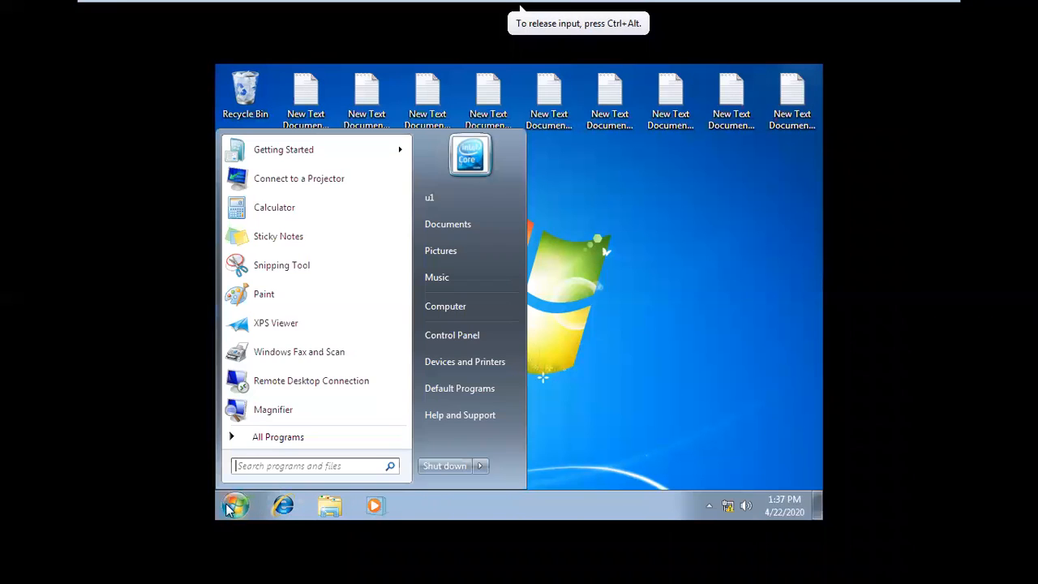
left_click(457, 244)
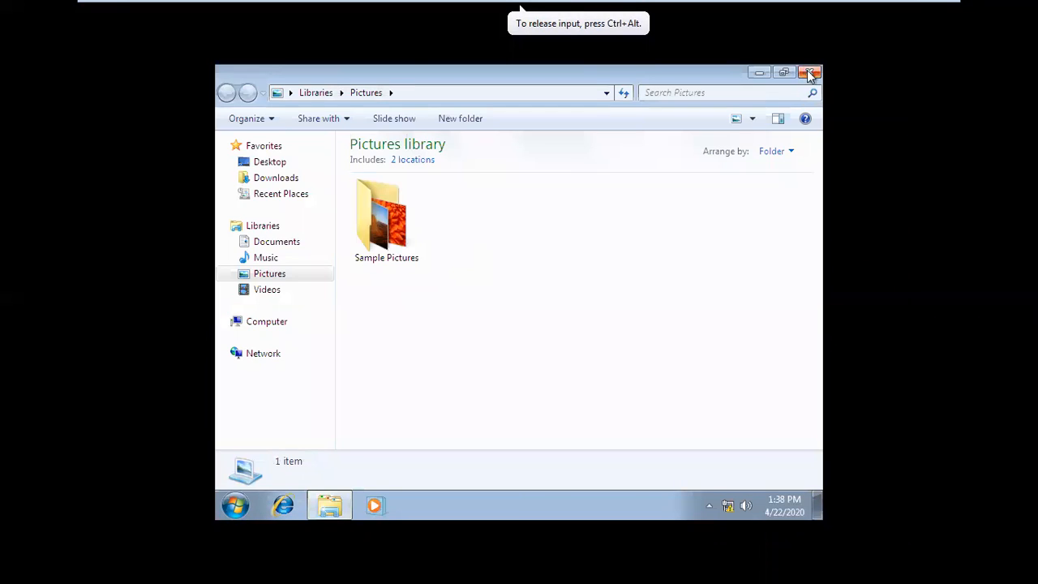
left_click(810, 72)
double_click(243, 89)
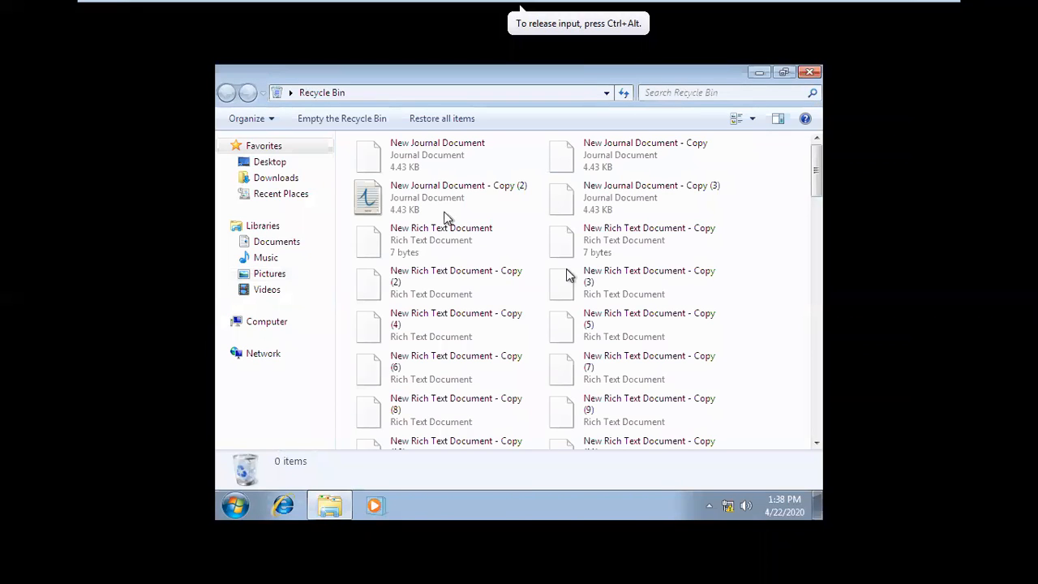
left_click(818, 72)
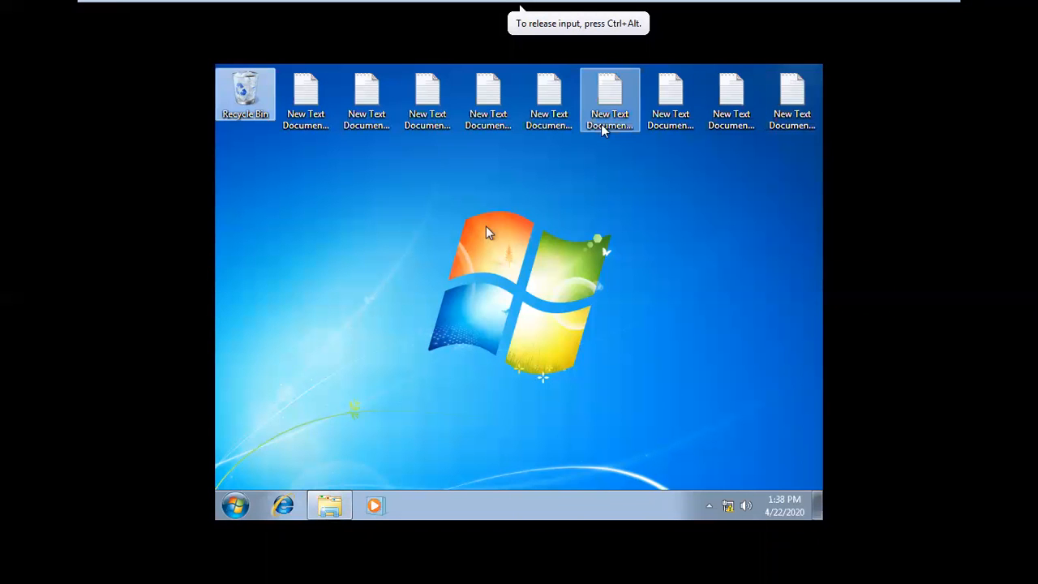
Step: Create a new Rich Text Document on the desktop and place it below the first text document
right_click(488, 233)
mouse_move(528, 336)
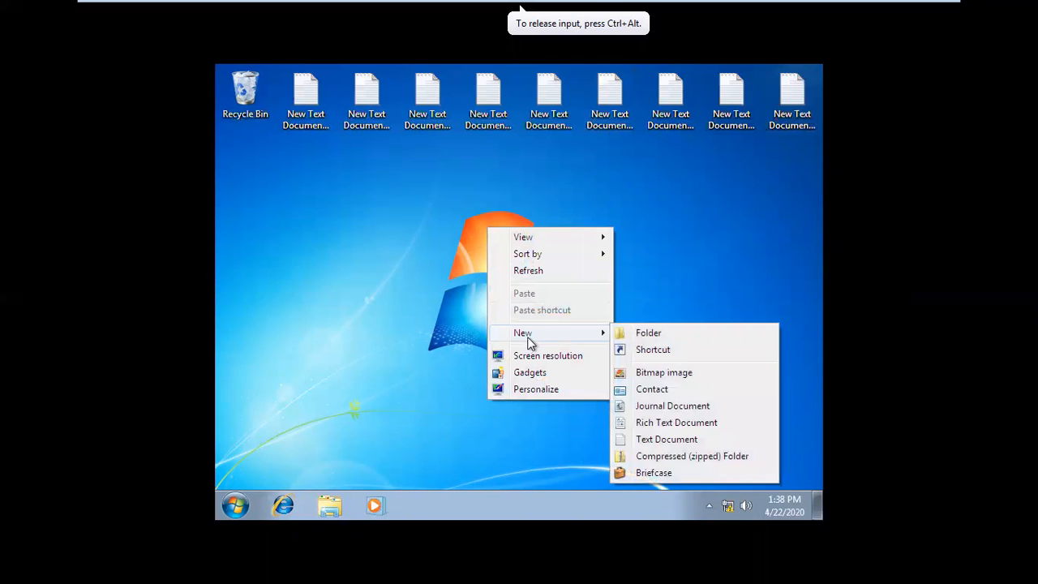
left_click(668, 424)
left_click_drag(488, 258, 306, 180)
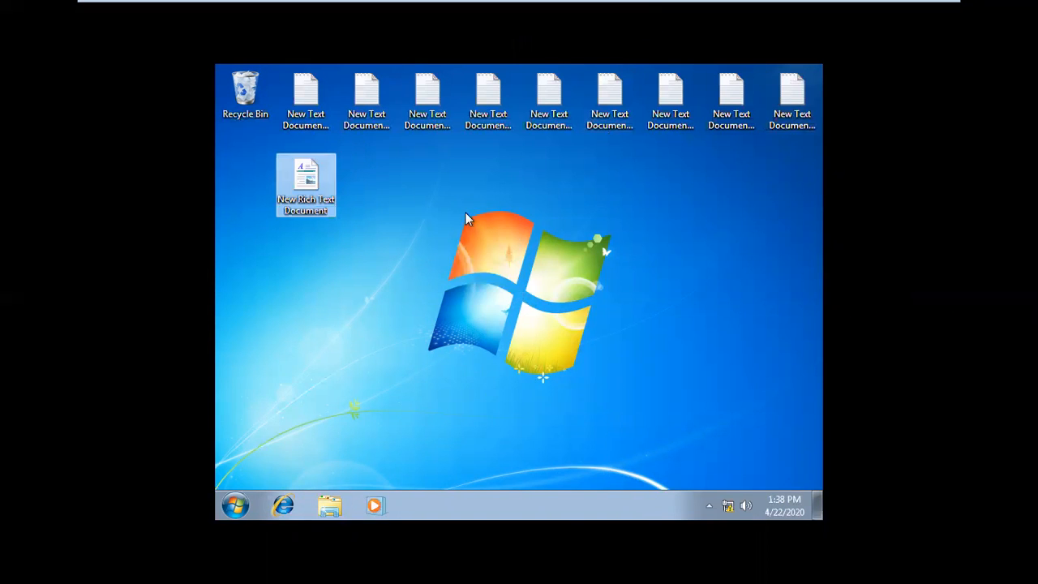
Step: Switch to Windows Server 2012 A and set the Disable all items policy to Disabled, applying the change
mouse_move(540, 4)
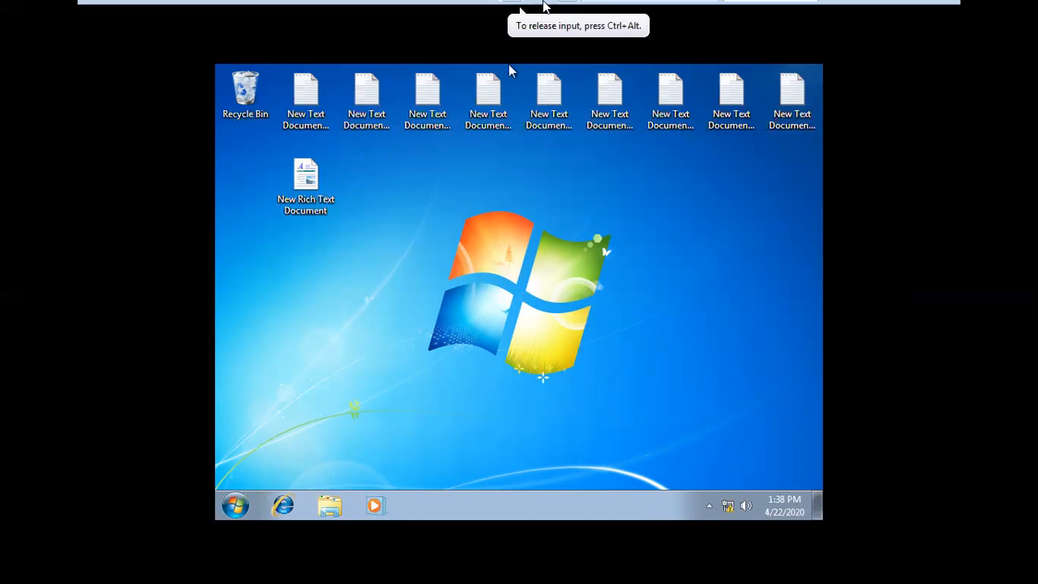
left_click(710, 13)
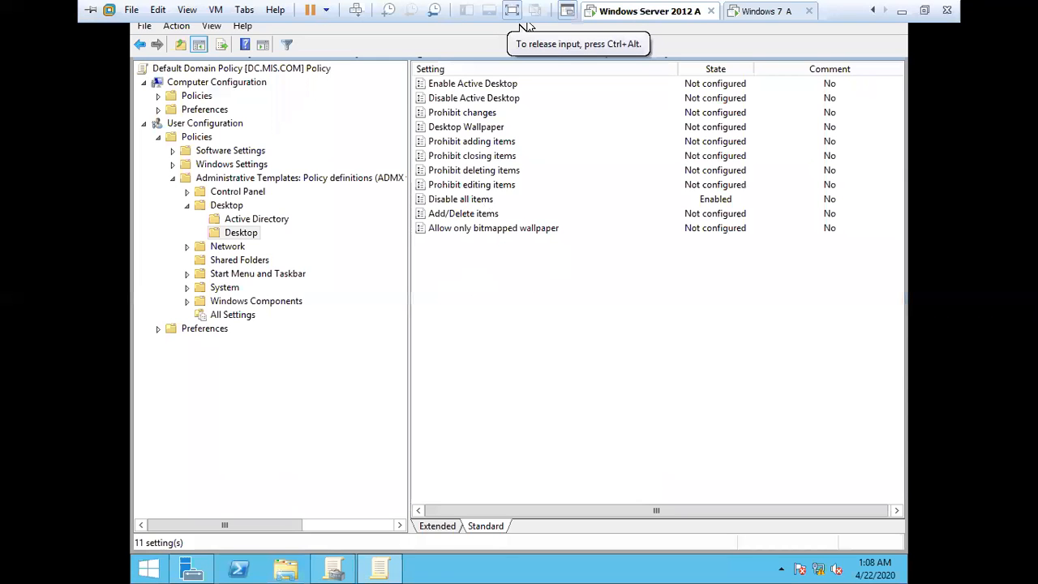
double_click(466, 202)
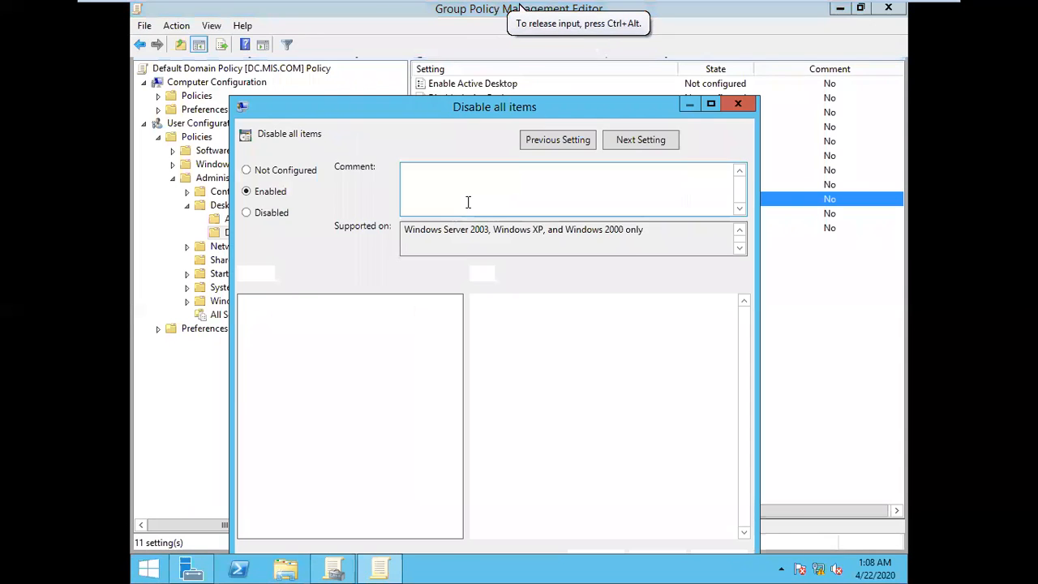
left_click(267, 216)
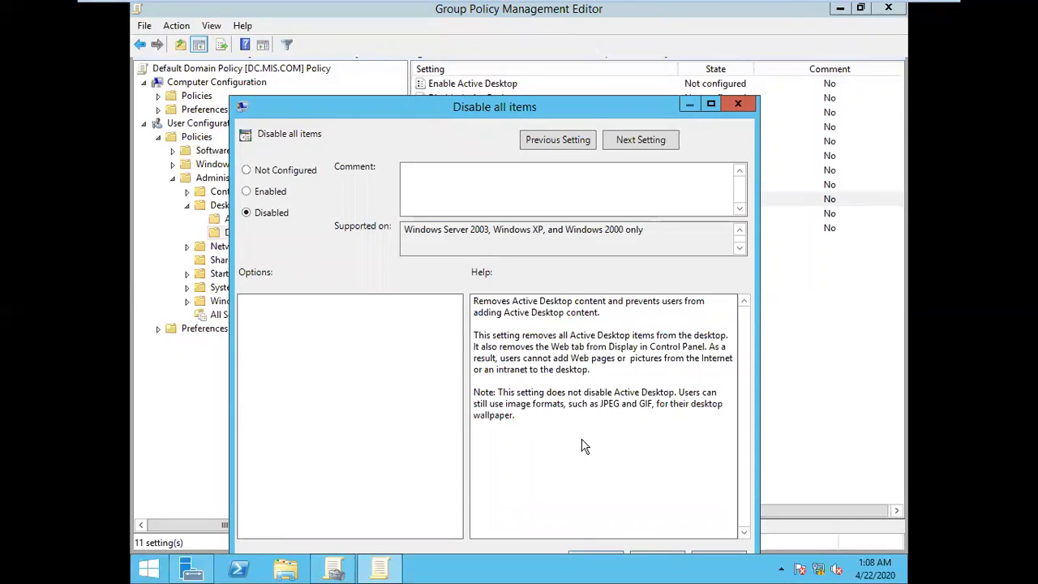
left_click_drag(538, 112, 539, 93)
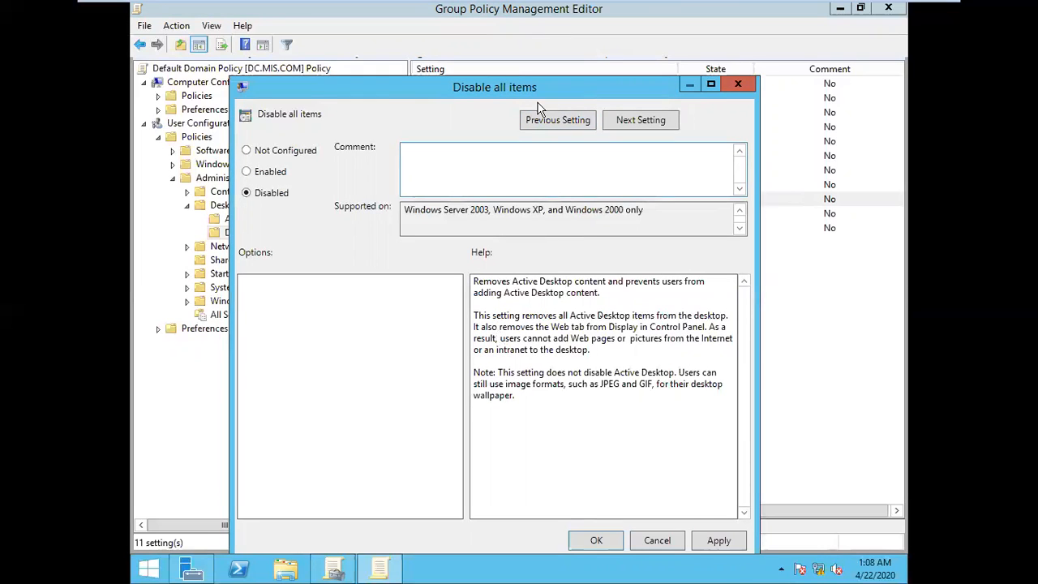
left_click(719, 541)
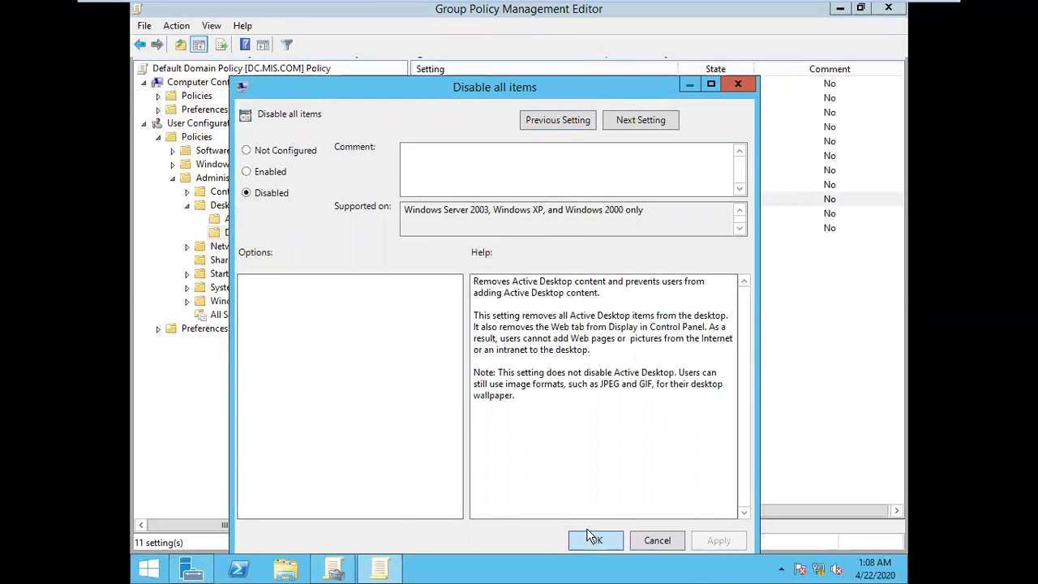
Step: Close the Disable all items policy and reopen it to check its state, confirming it again
left_click(597, 540)
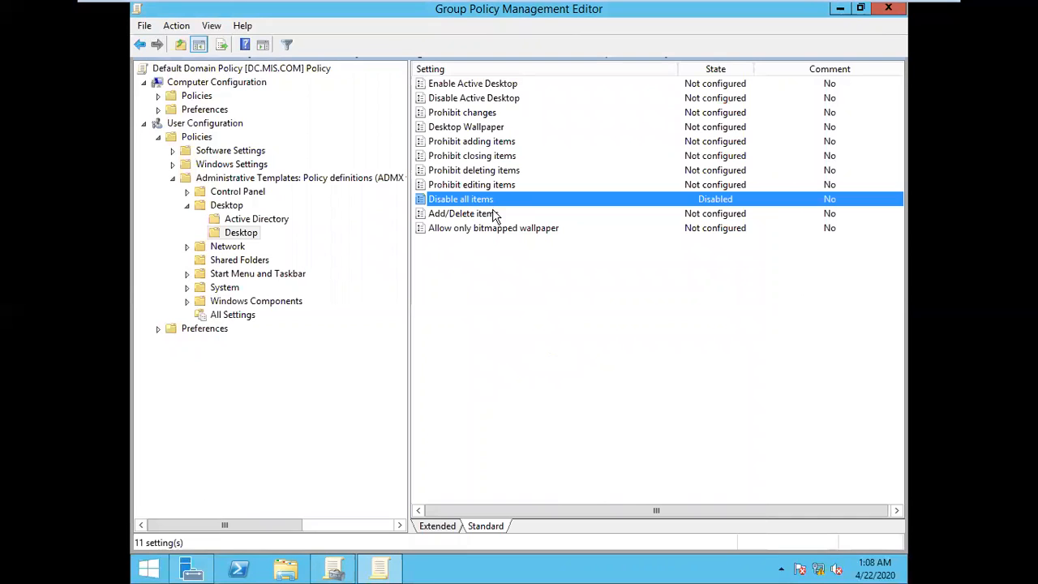
double_click(489, 203)
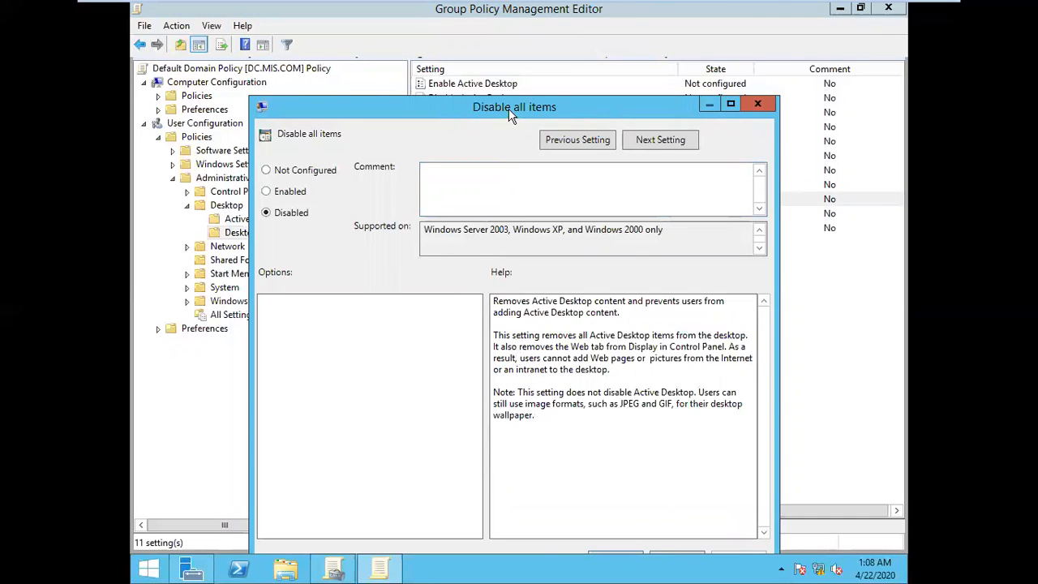
left_click(618, 514)
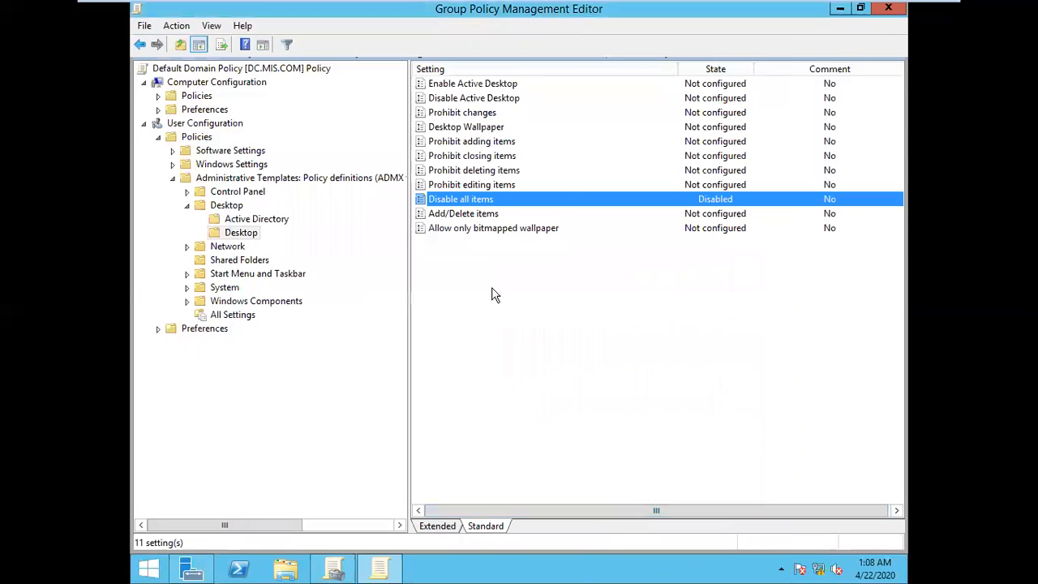
Step: Refresh Group Policy on the server by running gpupdate five times
left_click(520, 344)
key("super+r")
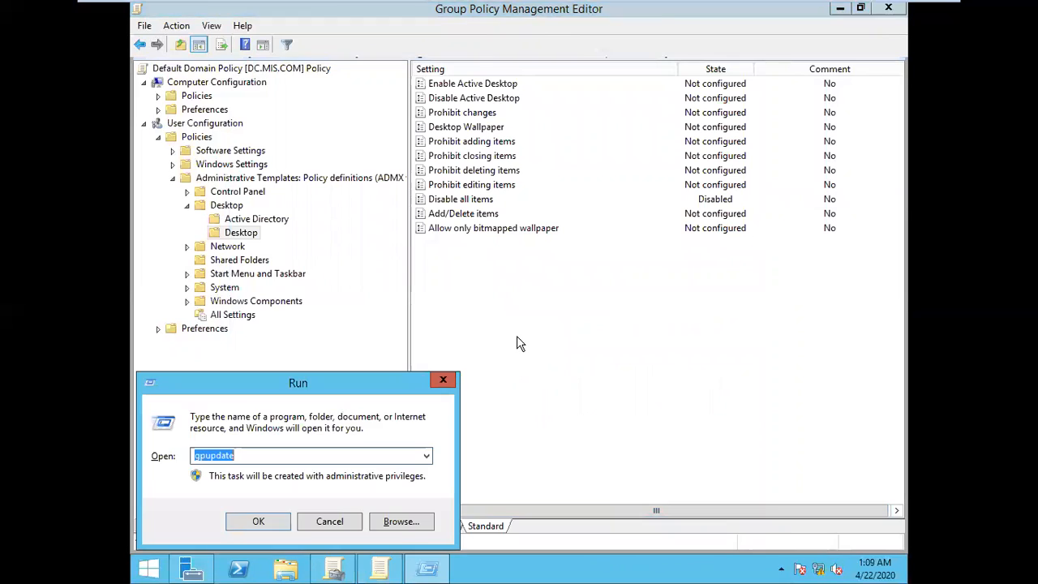
key("Return")
key("super+r")
key("Return")
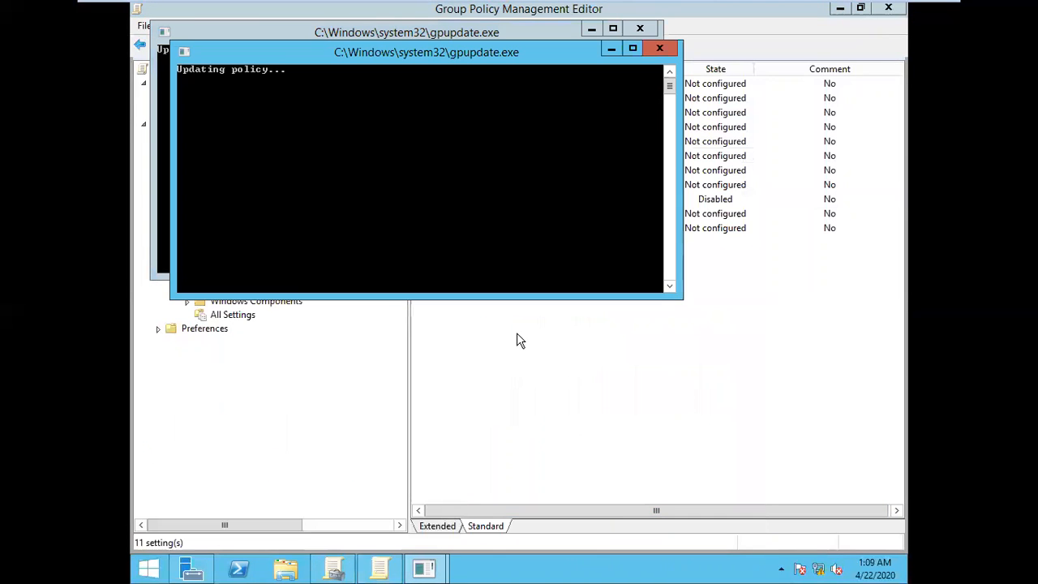
key("super+r")
key("Return")
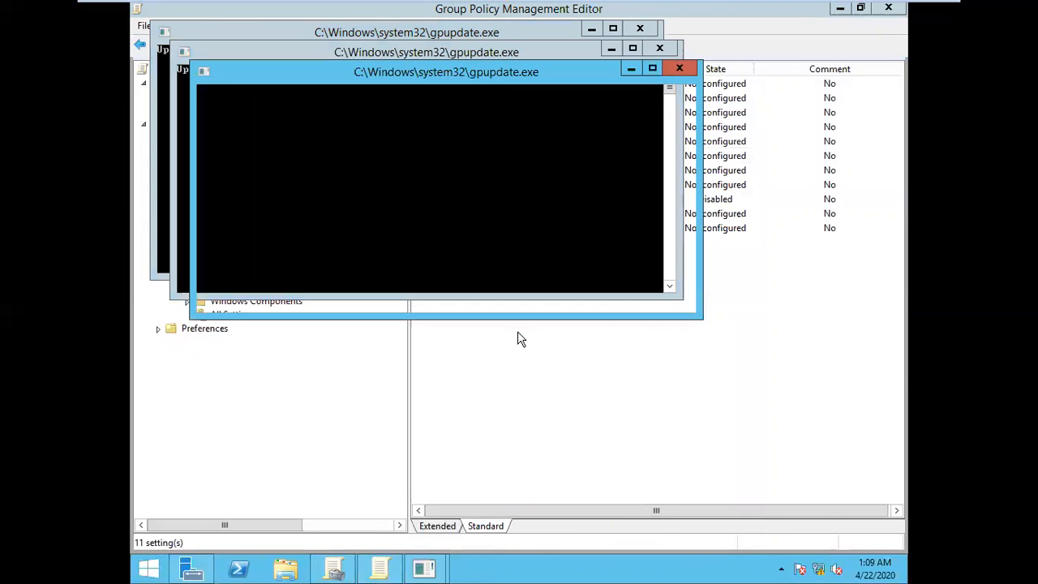
key("super+r")
key("Return")
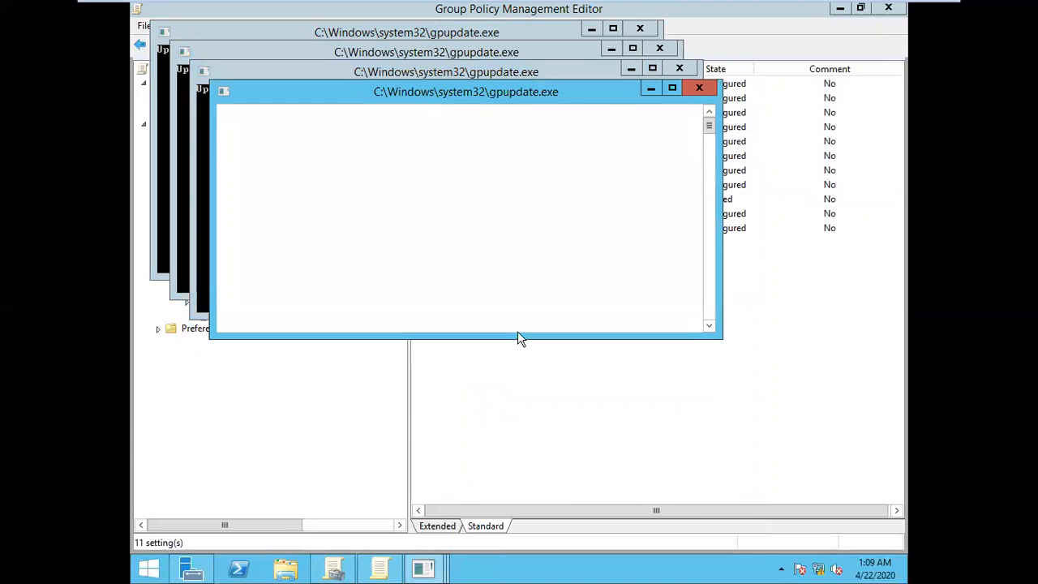
key("super+r")
key("Return")
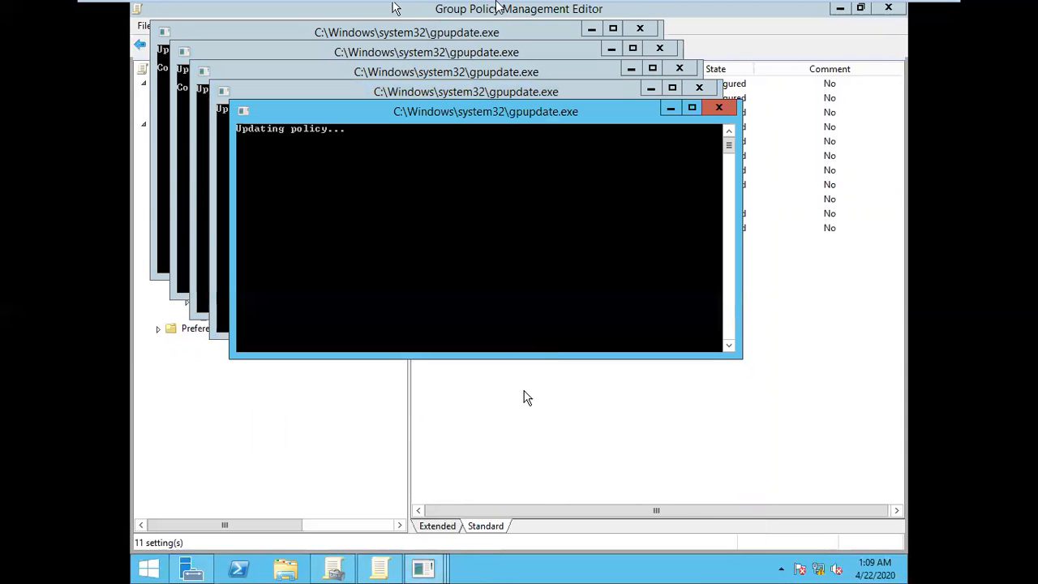
Step: Switch to the Windows 7 A machine and restart it from u1's session
mouse_move(620, 7)
left_click(746, 11)
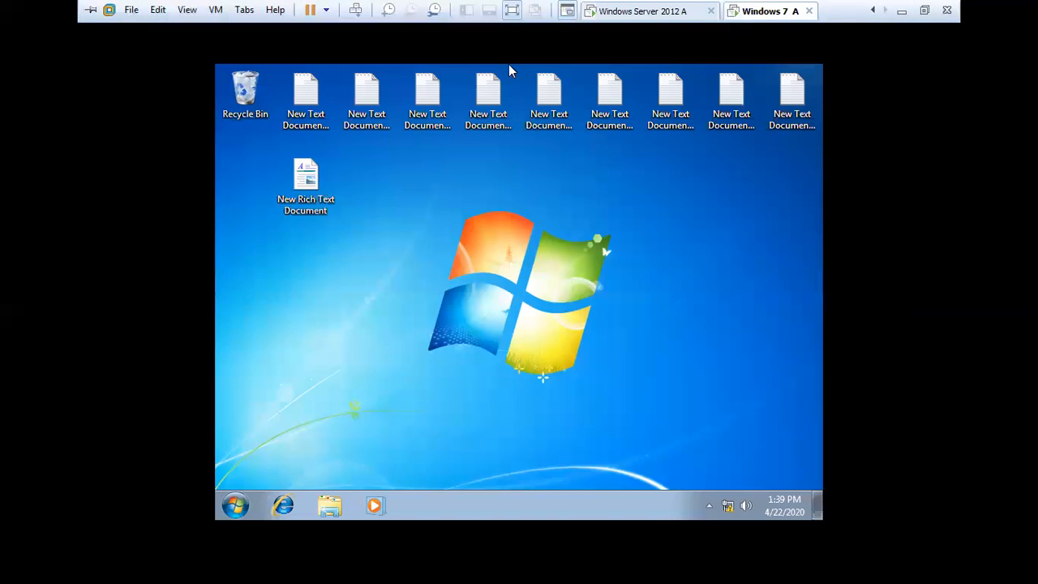
left_click(236, 505)
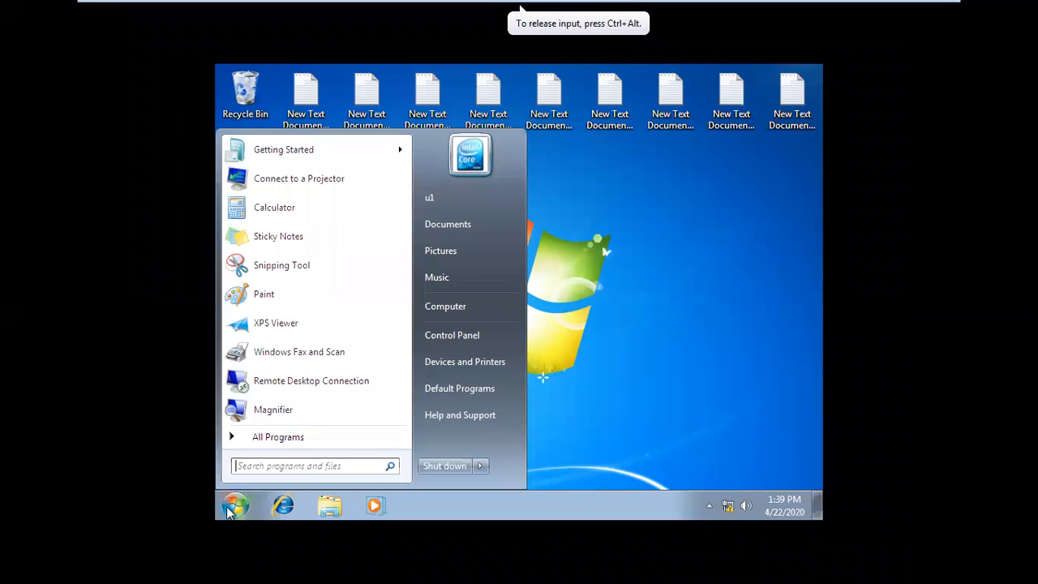
left_click(274, 209)
left_click(483, 195)
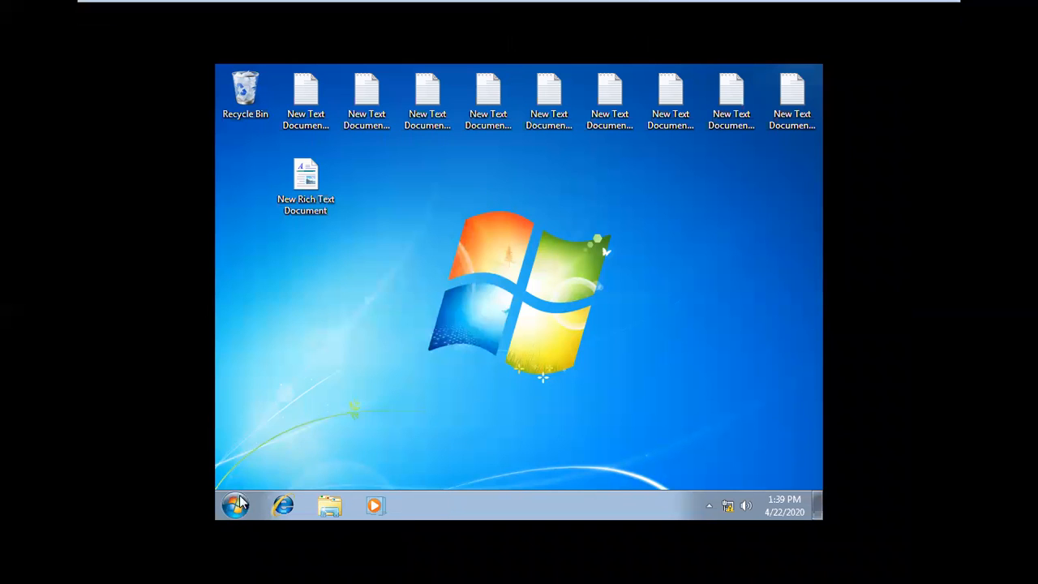
left_click(237, 504)
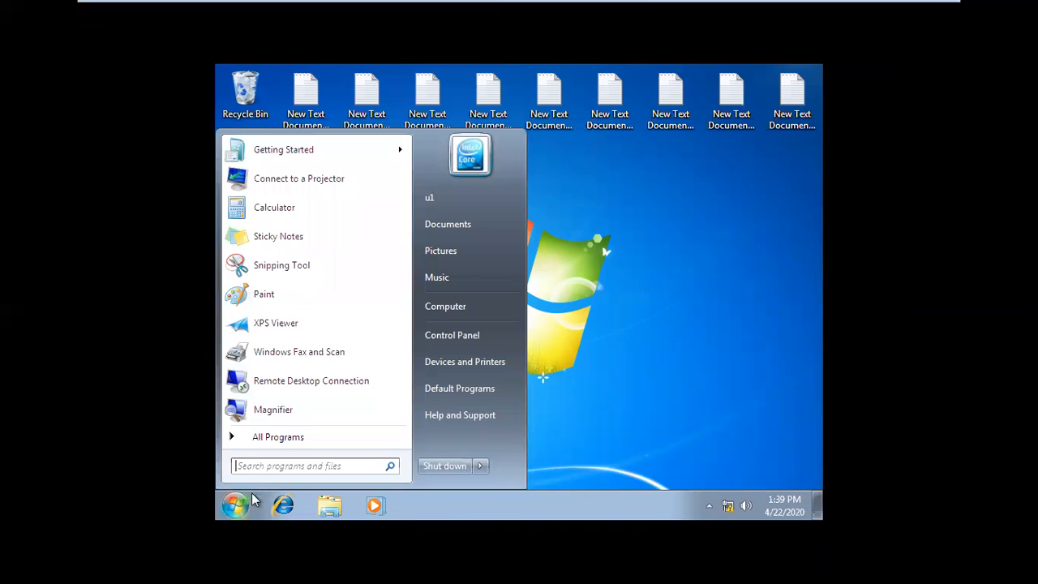
left_click(482, 468)
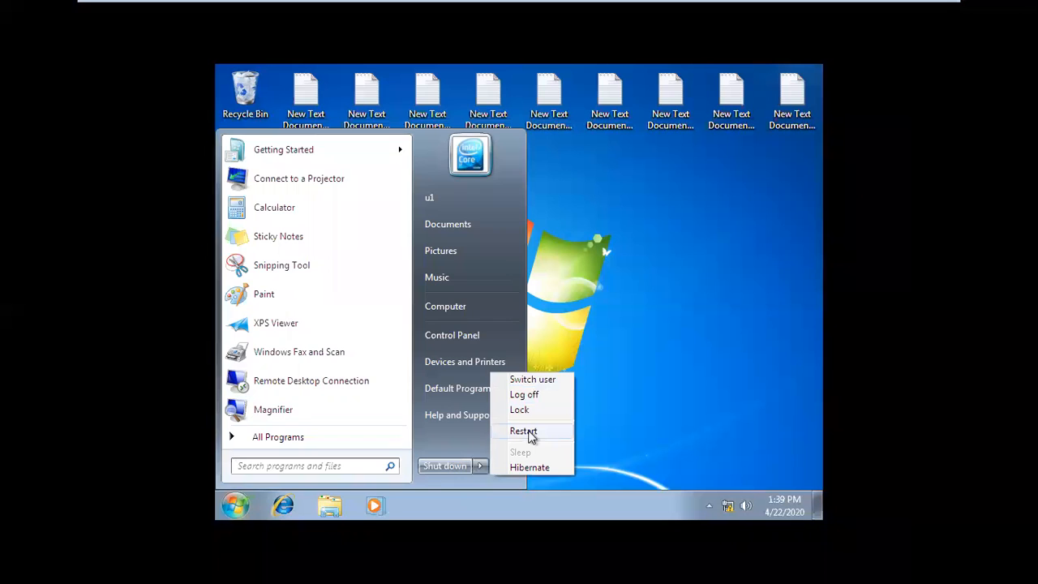
left_click(527, 431)
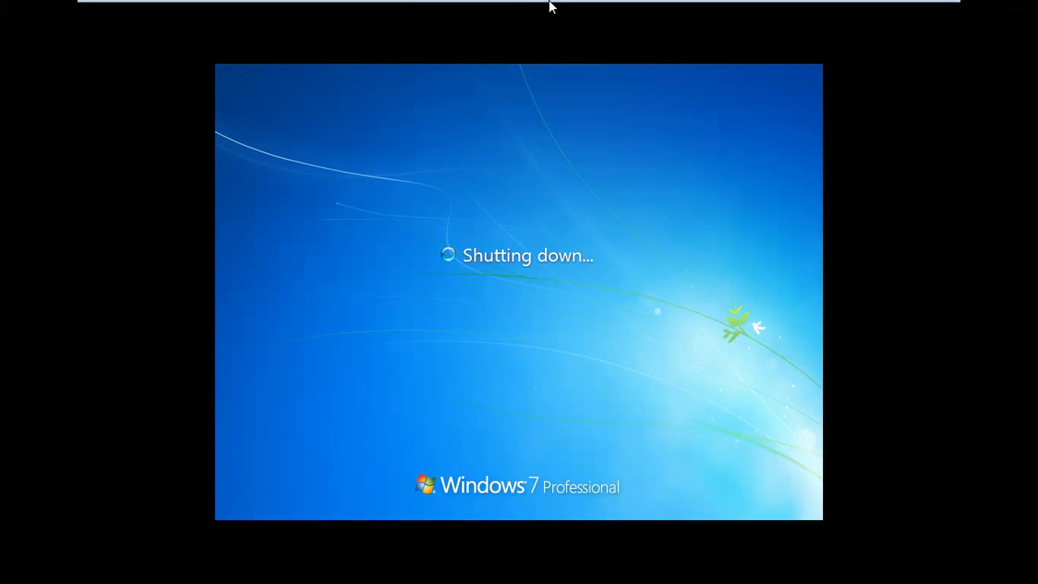
Step: Switch to Windows Server 2012 A and set the Add/Delete items policy to Enabled, applying and confirming the change
mouse_move(568, 5)
left_click(661, 11)
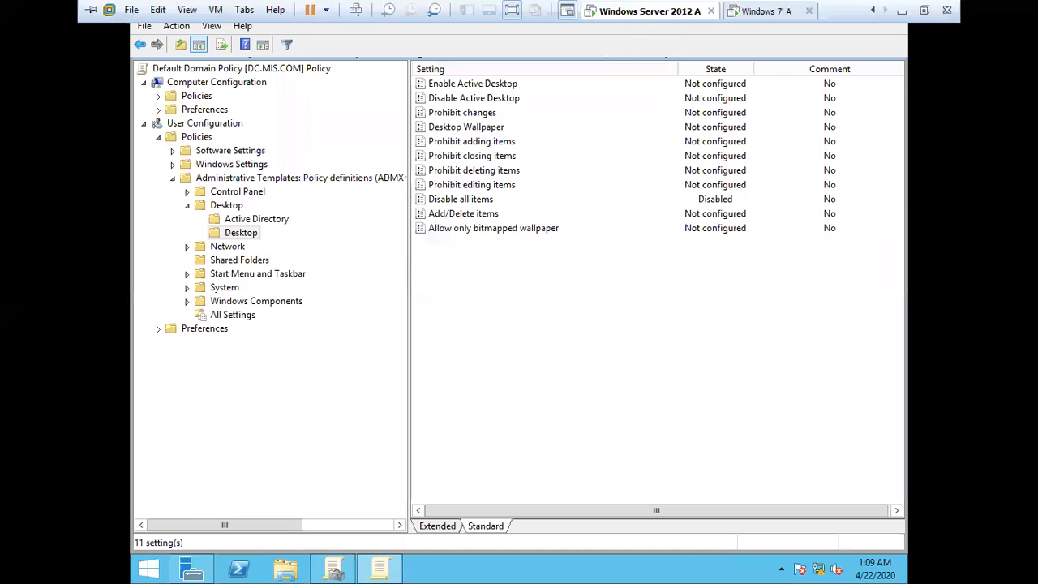
double_click(465, 215)
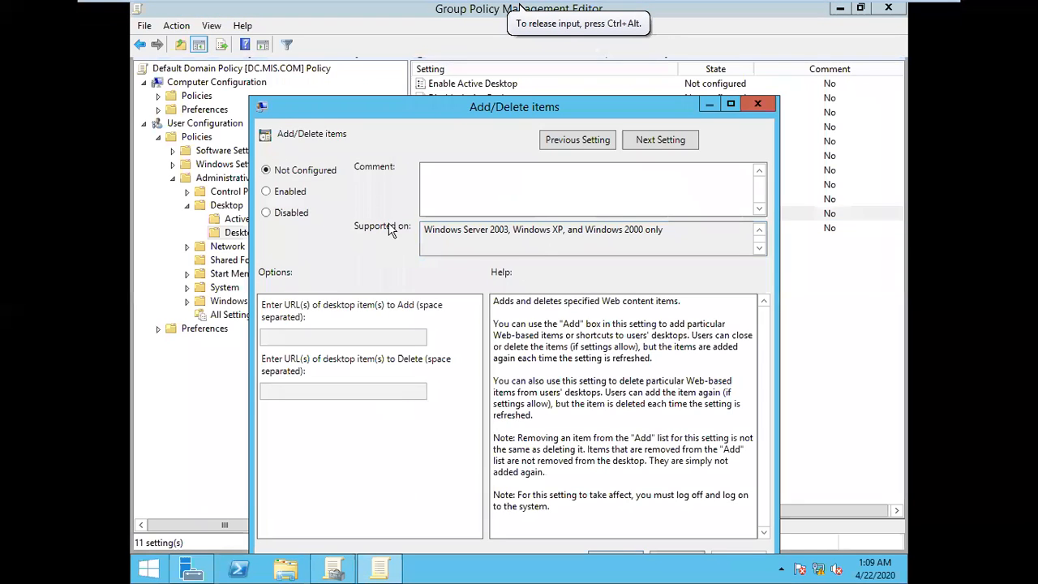
left_click(295, 193)
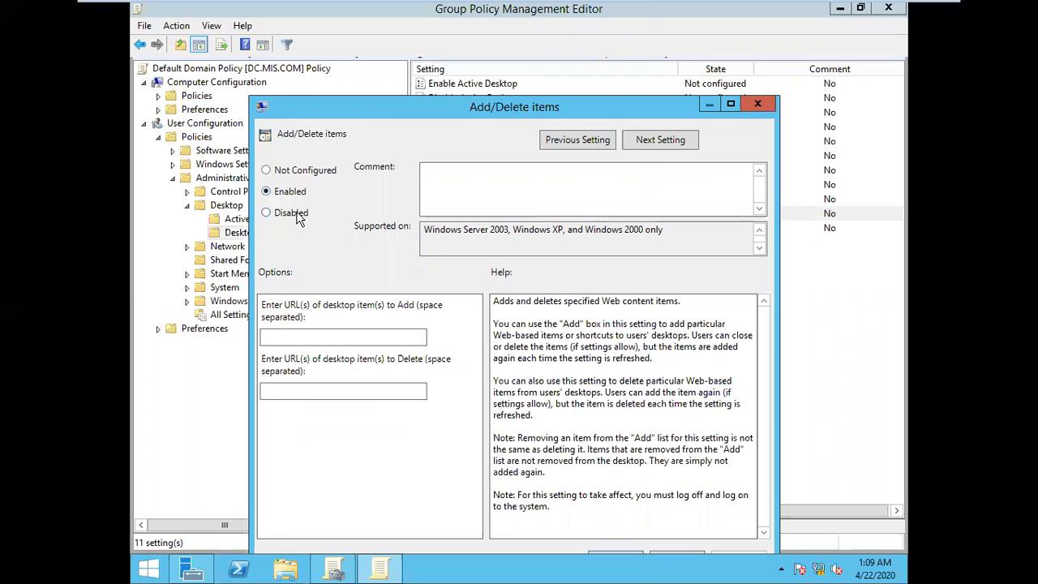
left_click(299, 219)
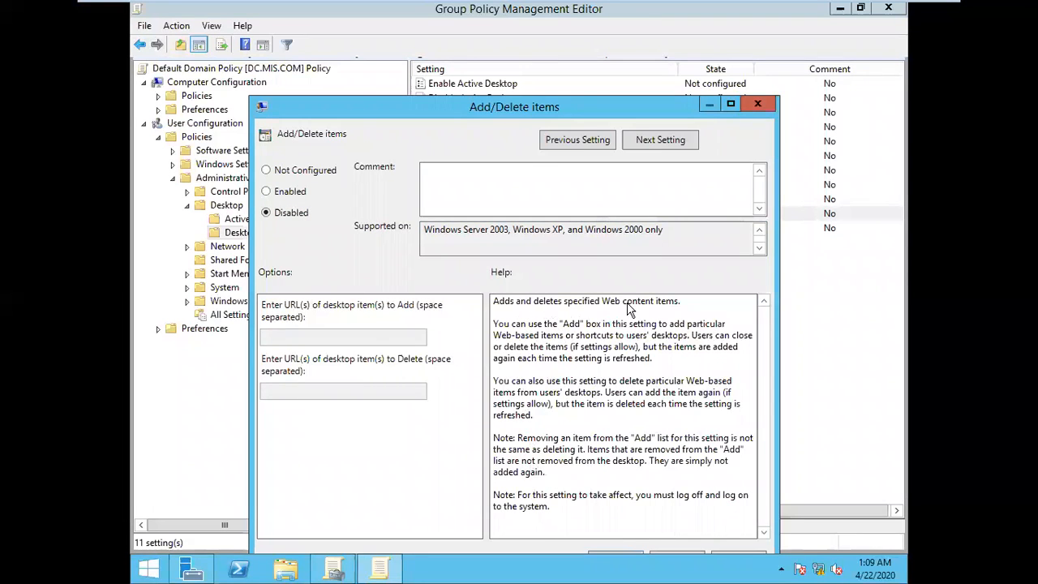
left_click(298, 194)
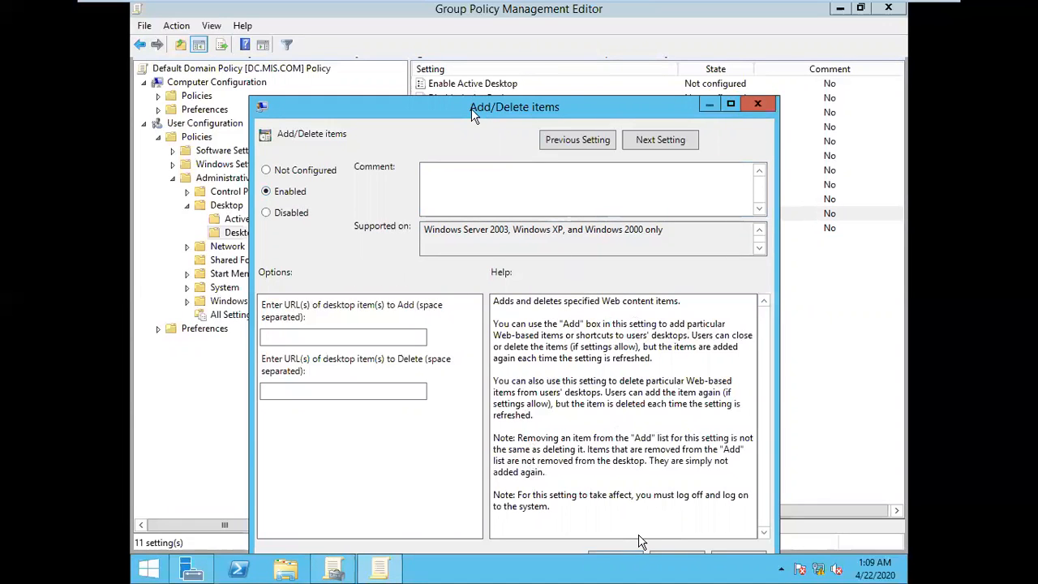
left_click_drag(474, 115, 479, 73)
left_click(743, 518)
left_click(621, 519)
Step: Review the Prohibit editing items and Disable all items policies, closing each without changes
double_click(629, 185)
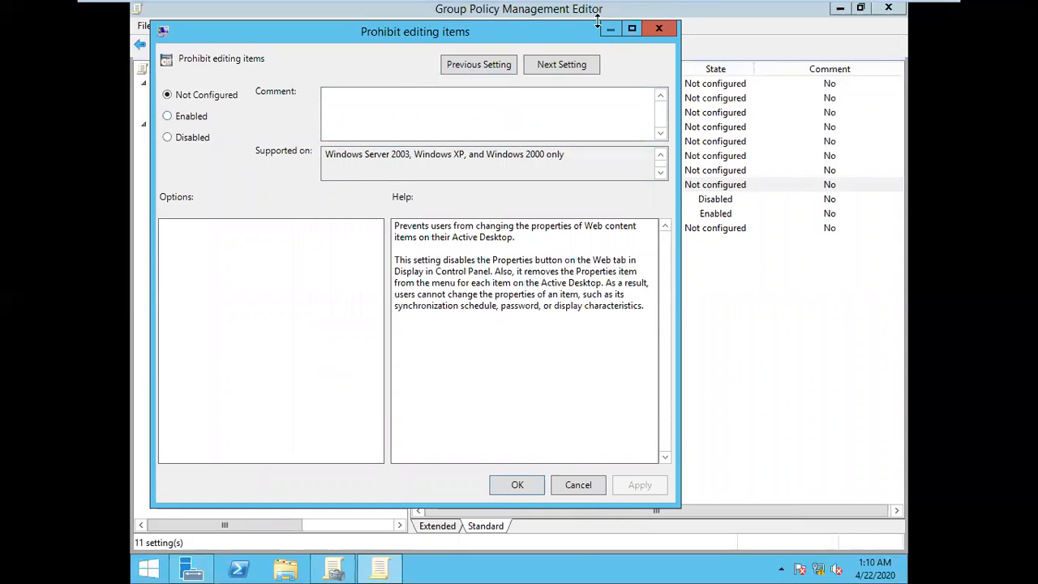
left_click(659, 28)
double_click(514, 201)
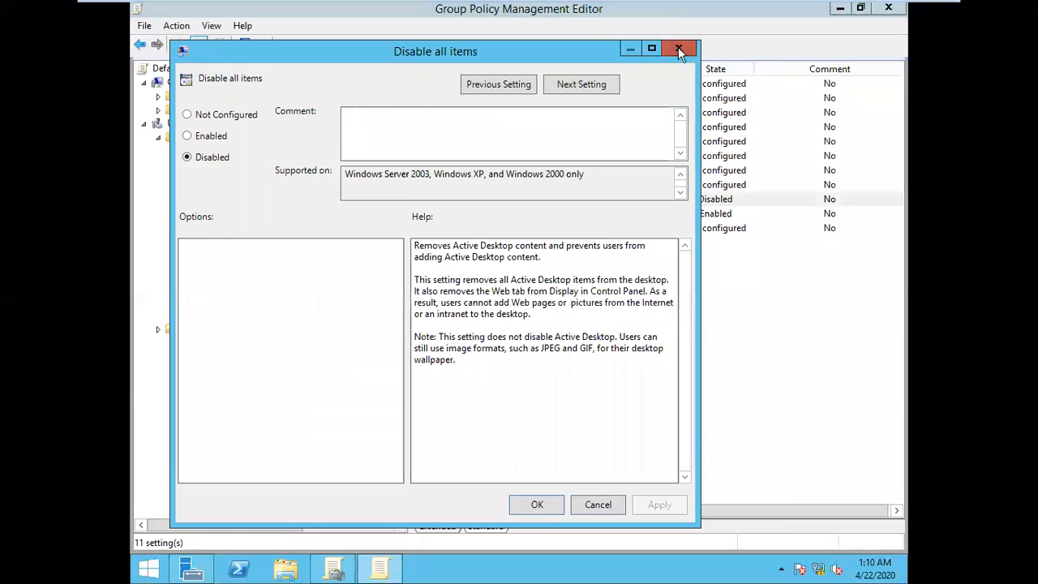
left_click(680, 50)
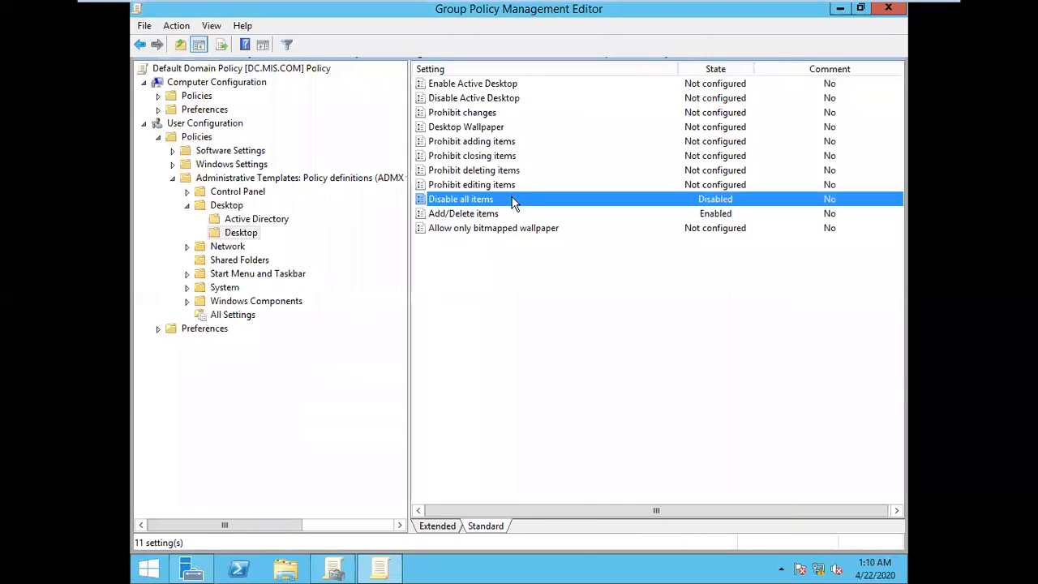
Step: Set the Prohibit editing items and Prohibit deleting items policies to Enabled, applying and confirming each
double_click(477, 185)
left_click(216, 155)
left_click(685, 528)
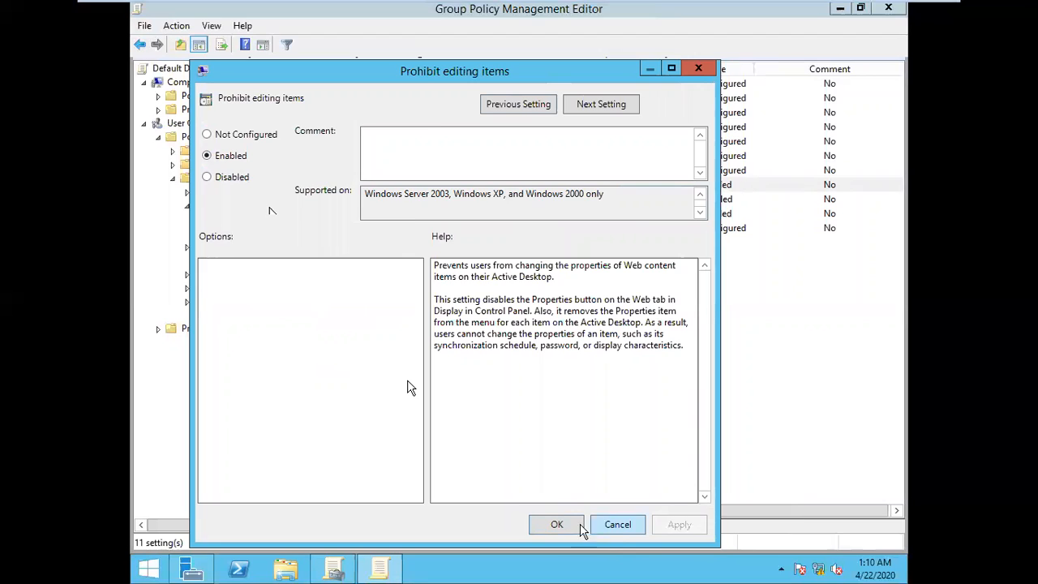
left_click(558, 526)
double_click(473, 172)
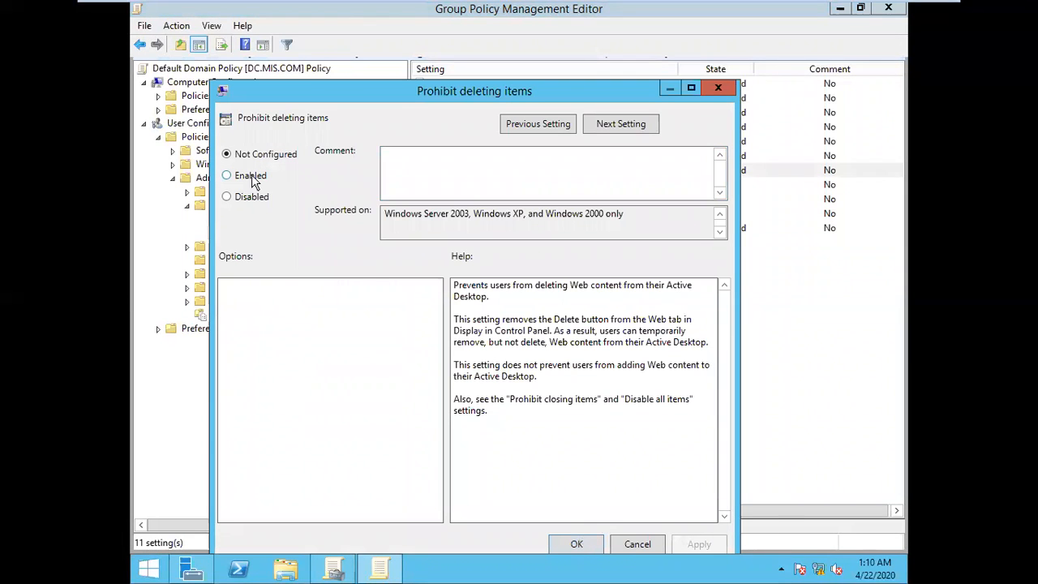
left_click(701, 546)
left_click(577, 544)
Step: Run gpupdate four times on the server to refresh the edited desktop item policies
key("super+r")
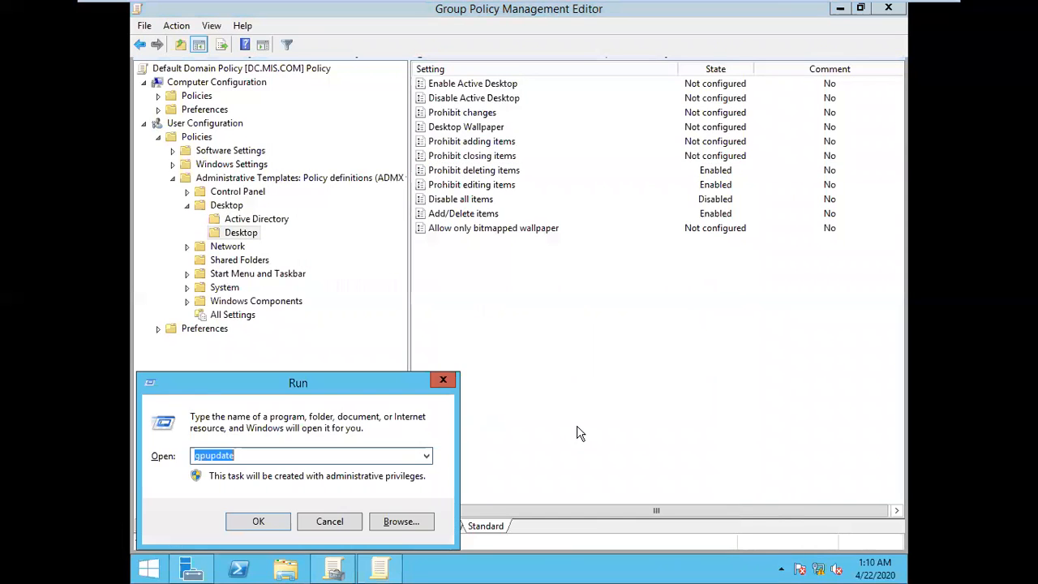
key("Return")
key("super+r")
key("Return")
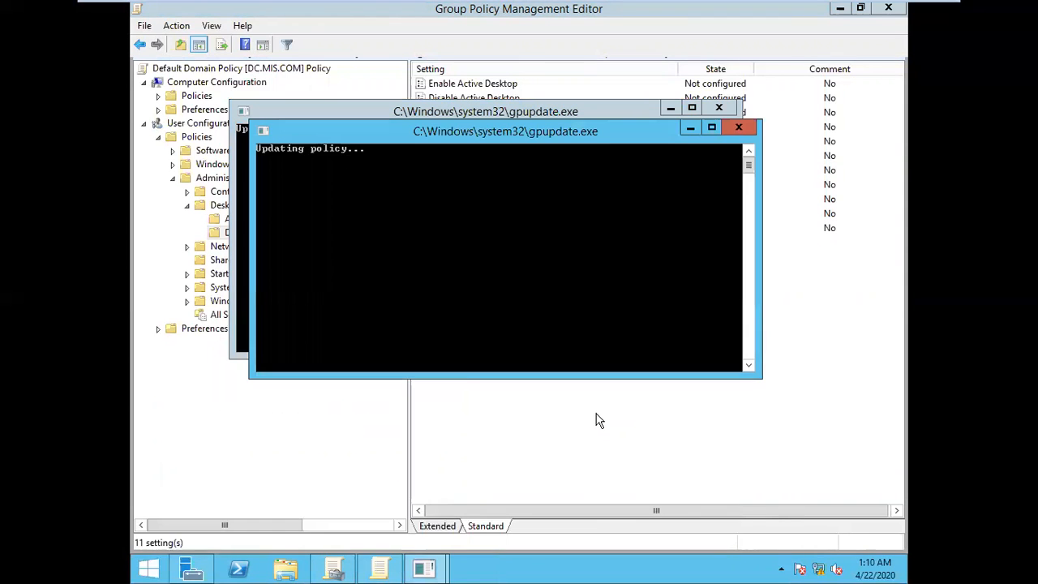
key("super+r")
key("Return")
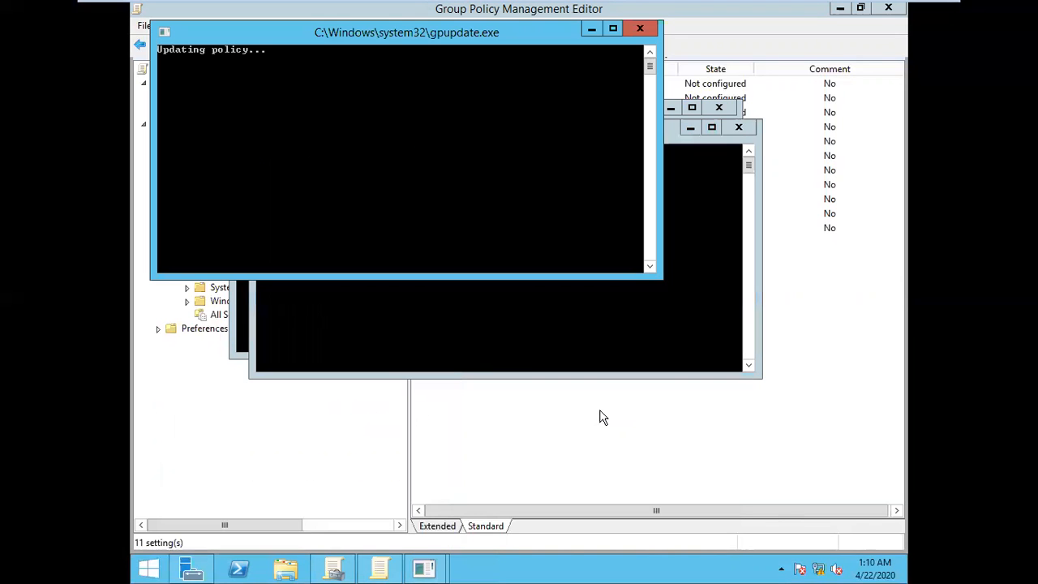
key("super+r")
key("Return")
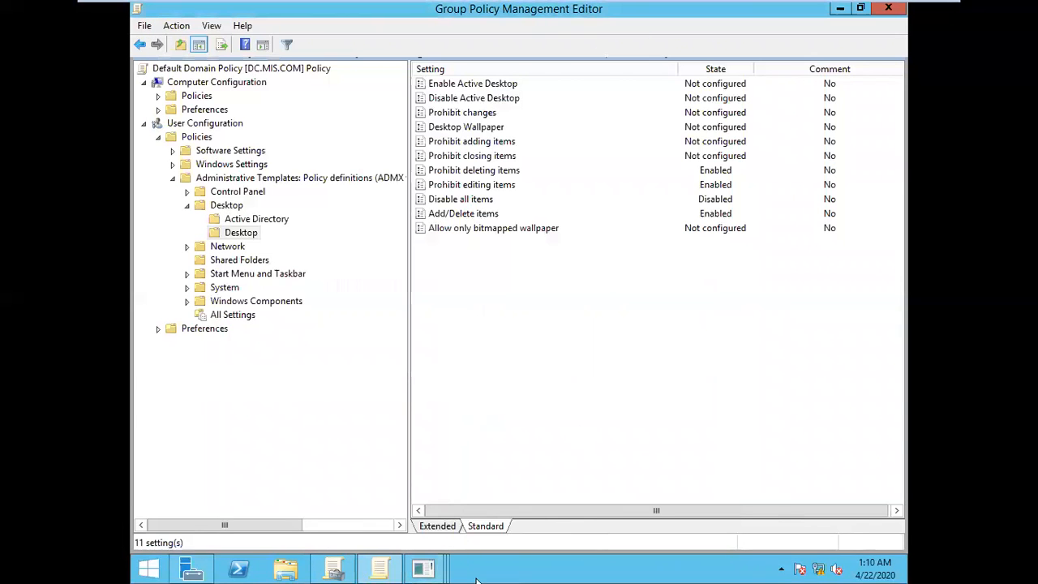
Step: Switch to the Windows 7 A machine and activate the user name field on its MIS domain logon screen
mouse_move(609, 4)
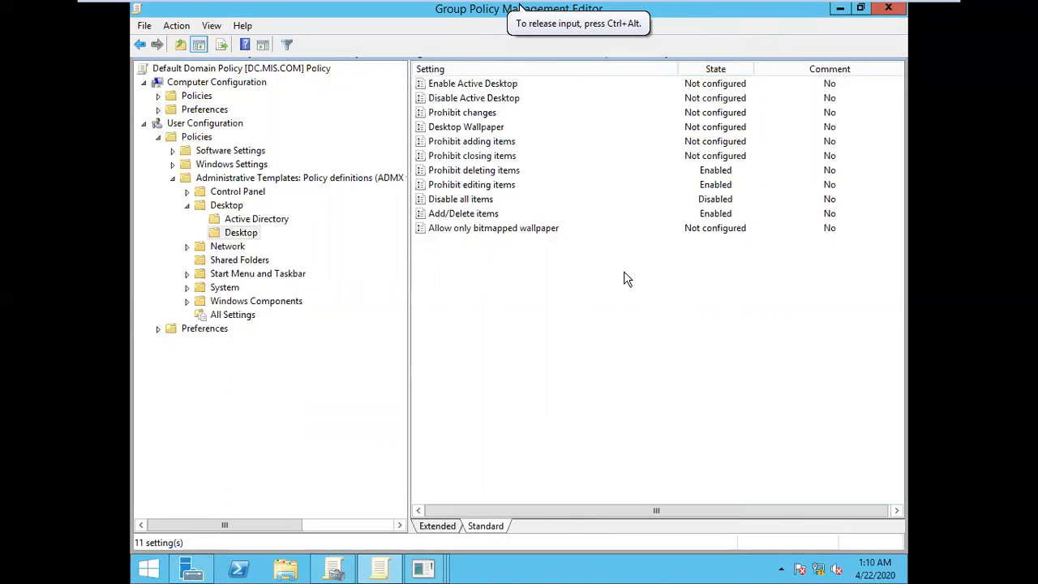
mouse_move(672, 13)
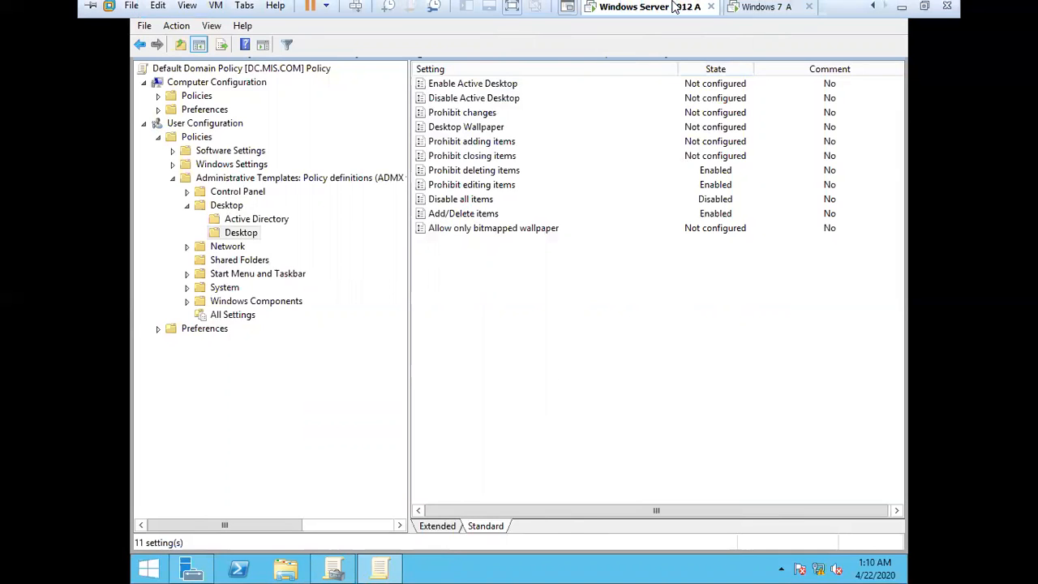
left_click(771, 13)
left_click(519, 298)
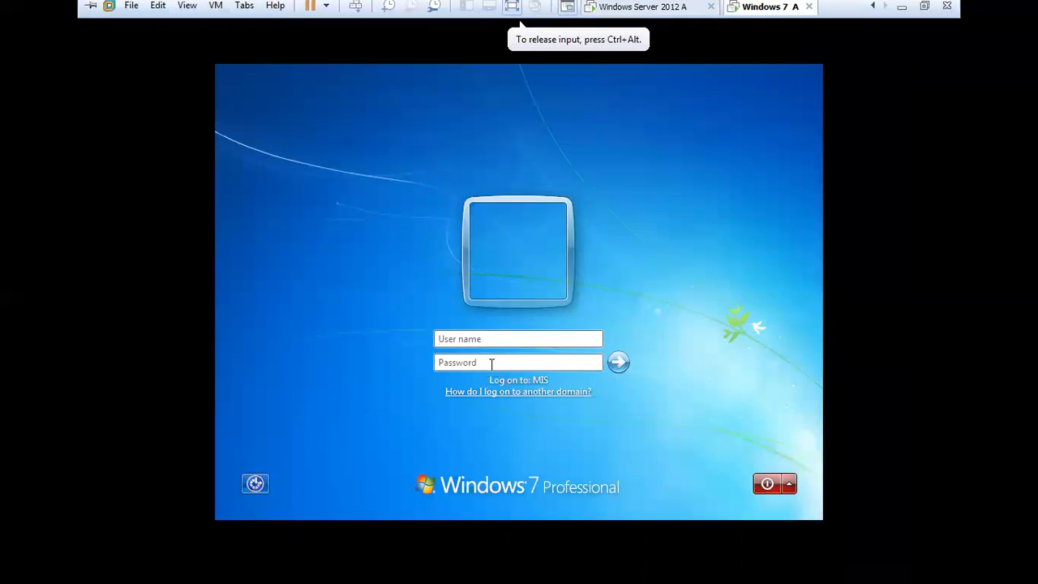
left_click(504, 336)
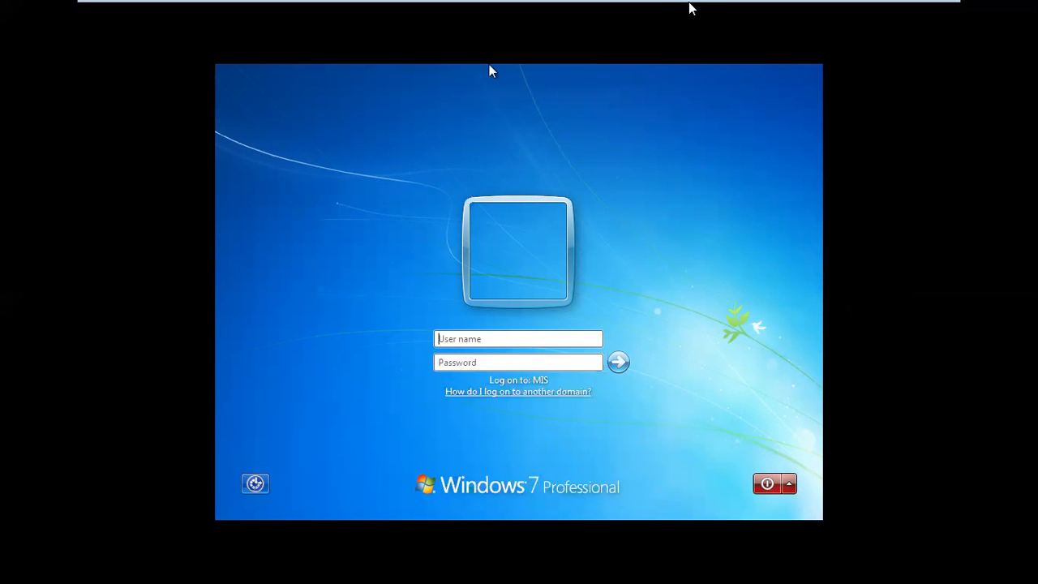
Step: Return to Windows Server 2012 A and view the SINGAPUR H/O unit's linked policy objects in Group Policy Management
left_click(640, 11)
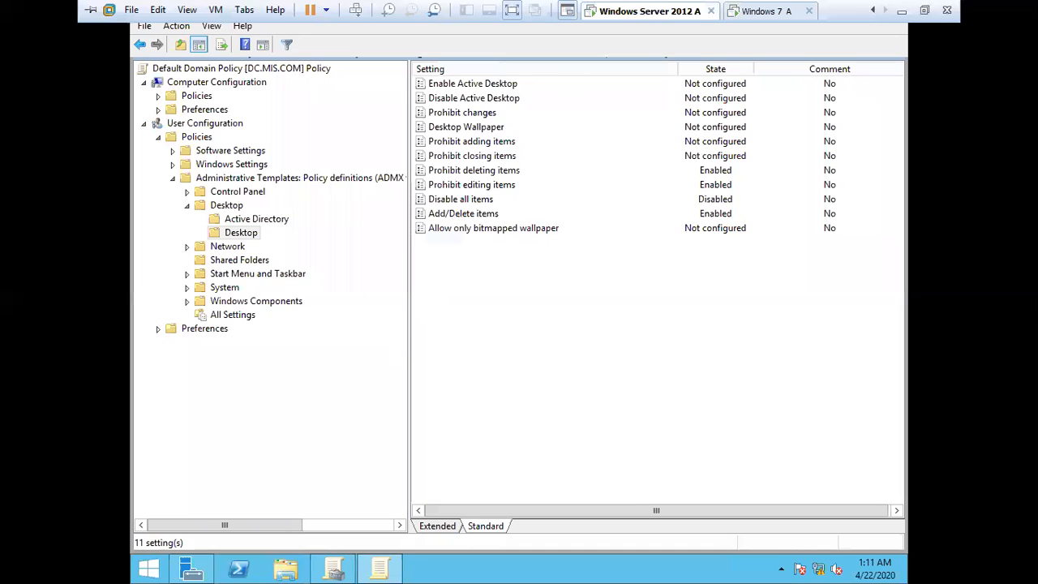
left_click(333, 570)
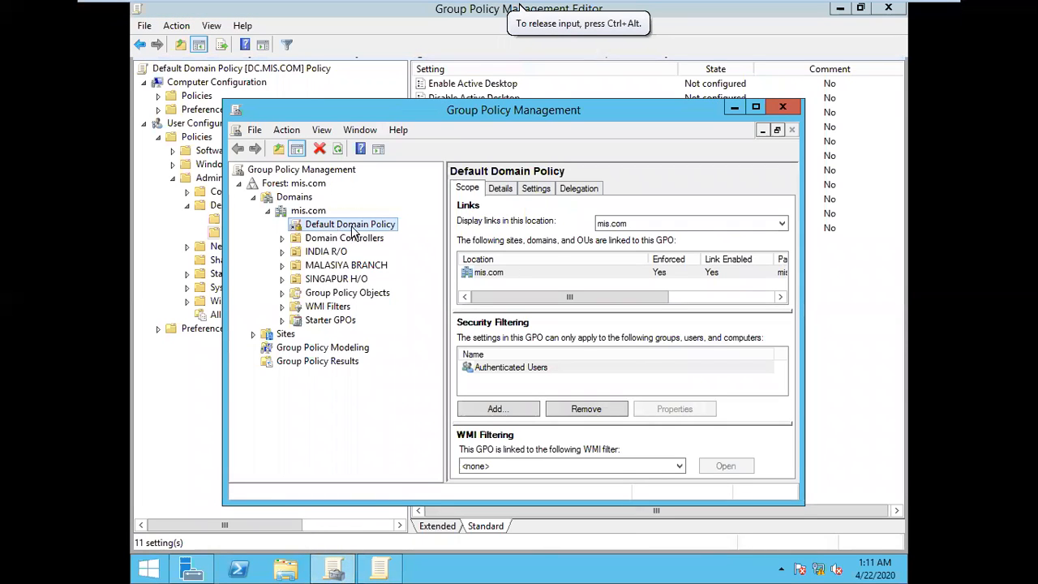
left_click(293, 279)
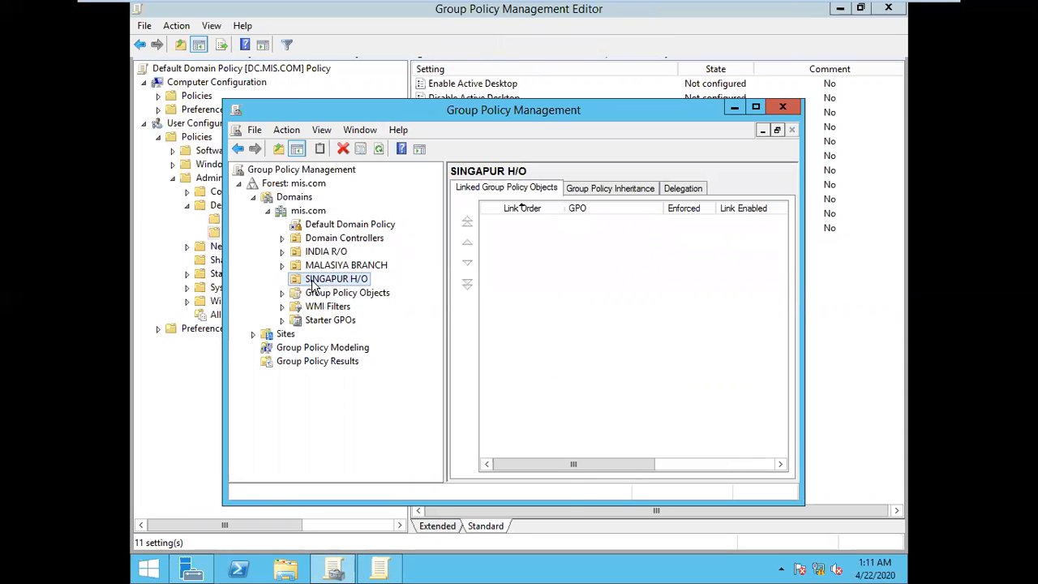
Step: Inspect the INDIA R/O, MALASIYA BRANCH, SINGAPUR H/O and Domain Controllers units for linked policy objects, and close Group Policy Management
right_click(316, 279)
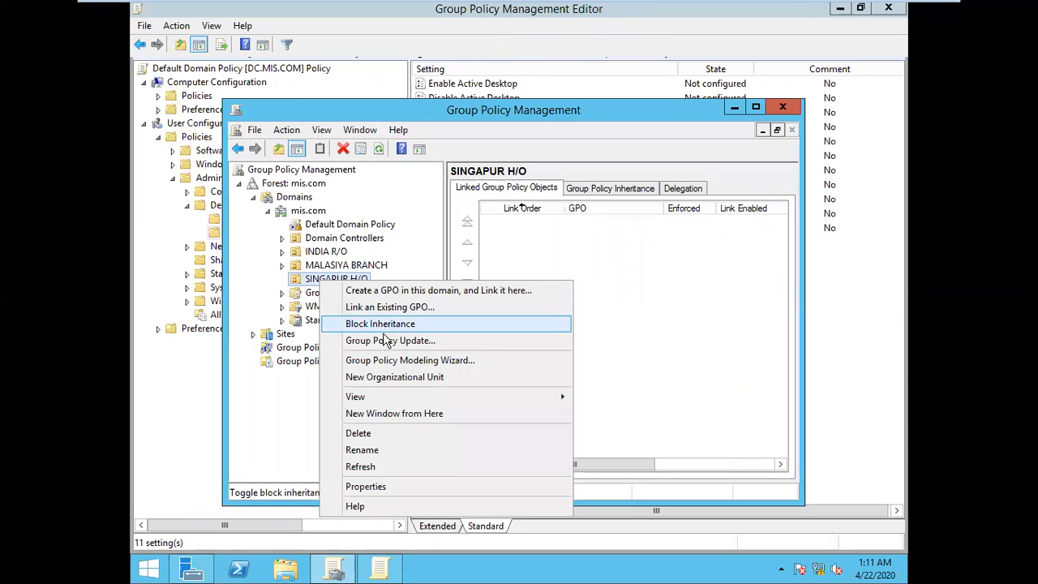
left_click(279, 417)
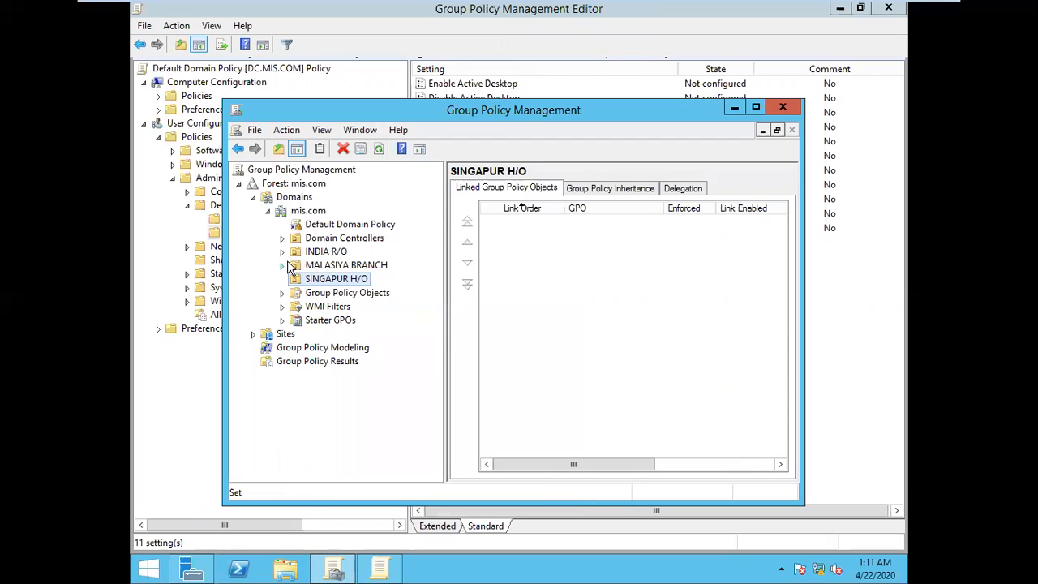
left_click(333, 268)
left_click(344, 281)
left_click(323, 253)
left_click(281, 238)
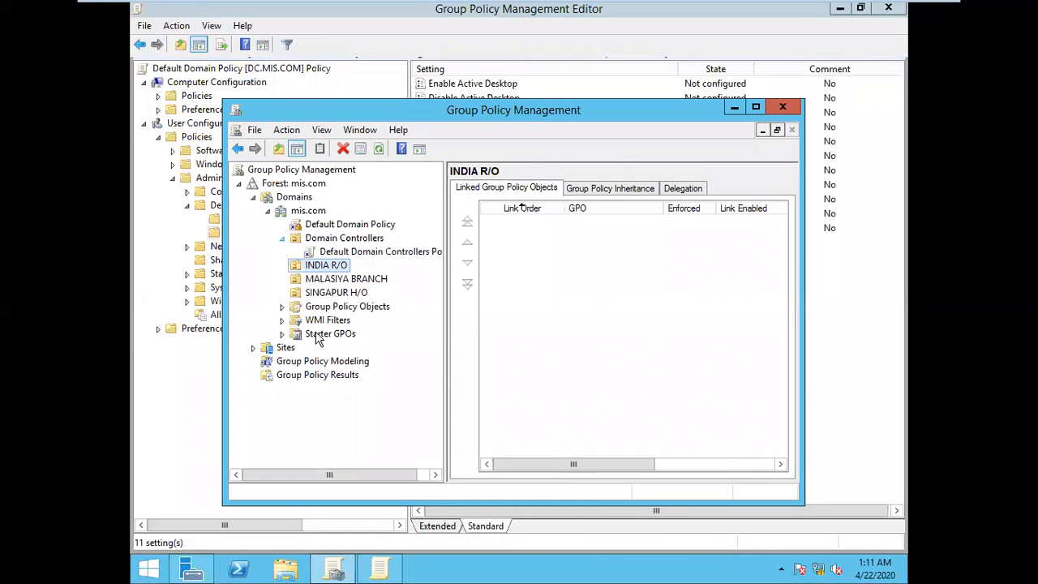
left_click(311, 292)
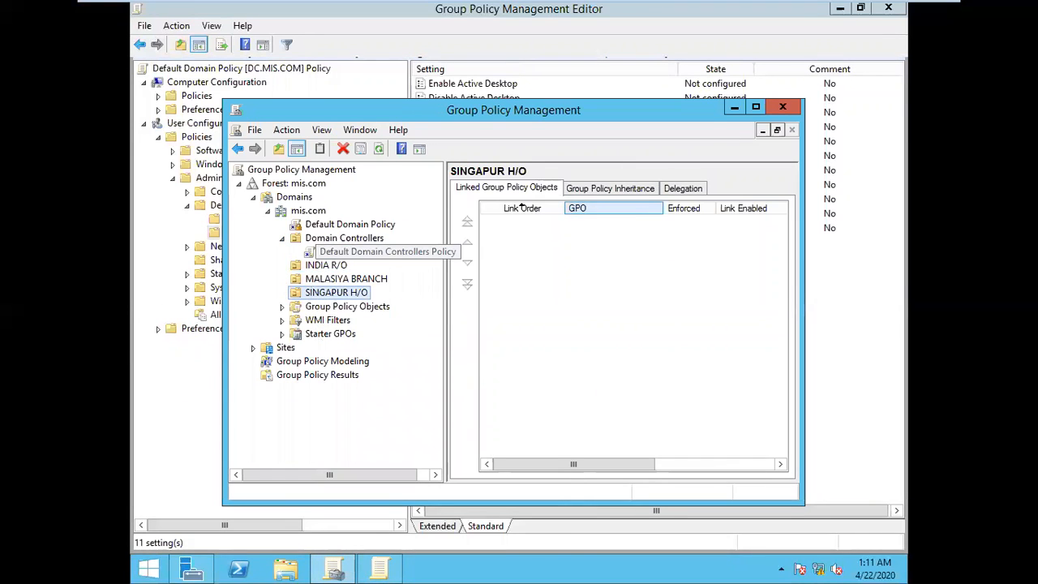
left_click(782, 107)
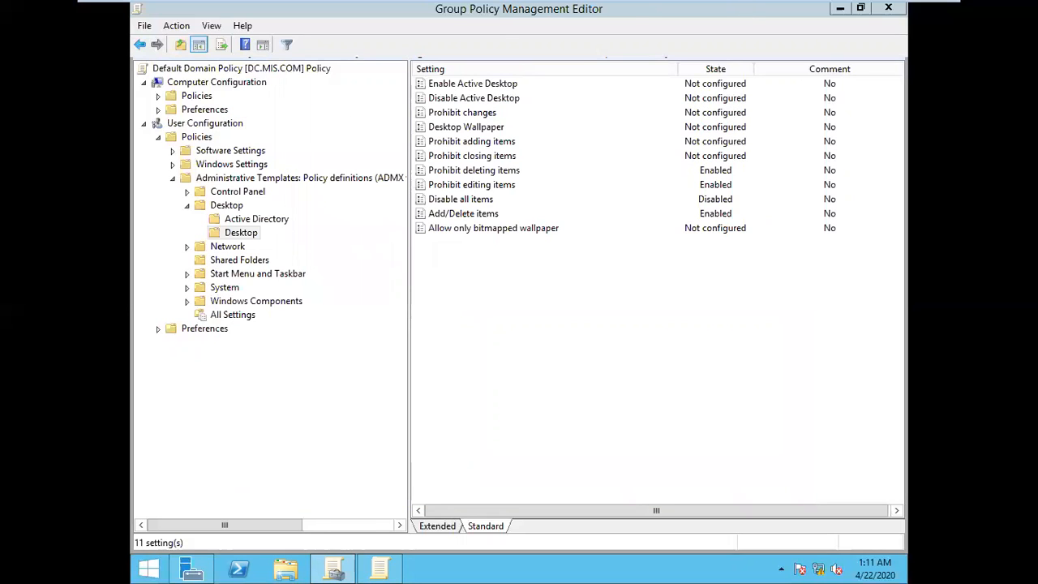
Step: Switch to the Windows 7 A machine and log on to the MIS domain as u2 with the account password
left_click(766, 11)
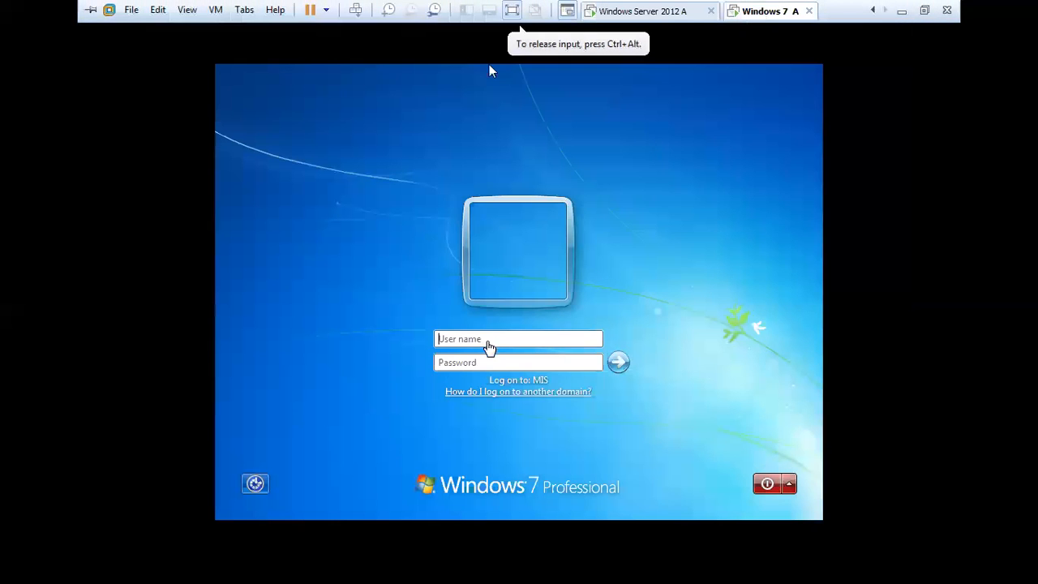
left_click(490, 339)
key("BackSpace")
type("u2")
key("Tab")
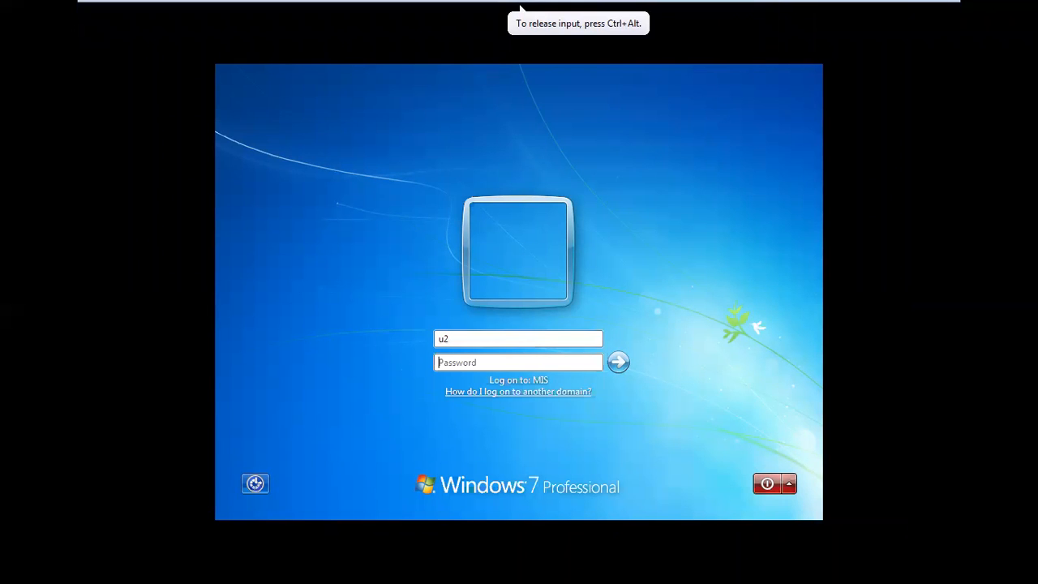
type("••••")
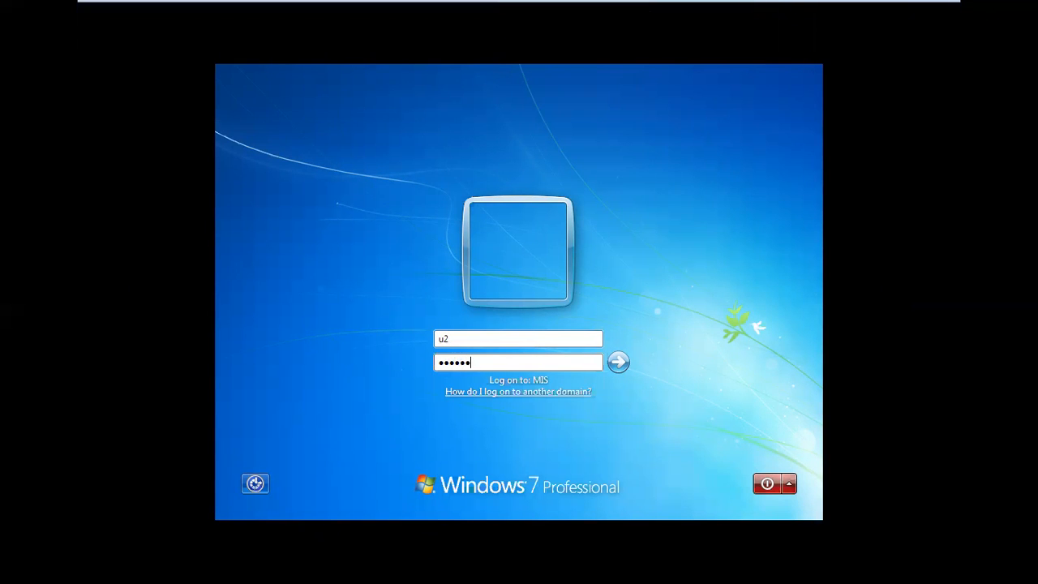
key("Return")
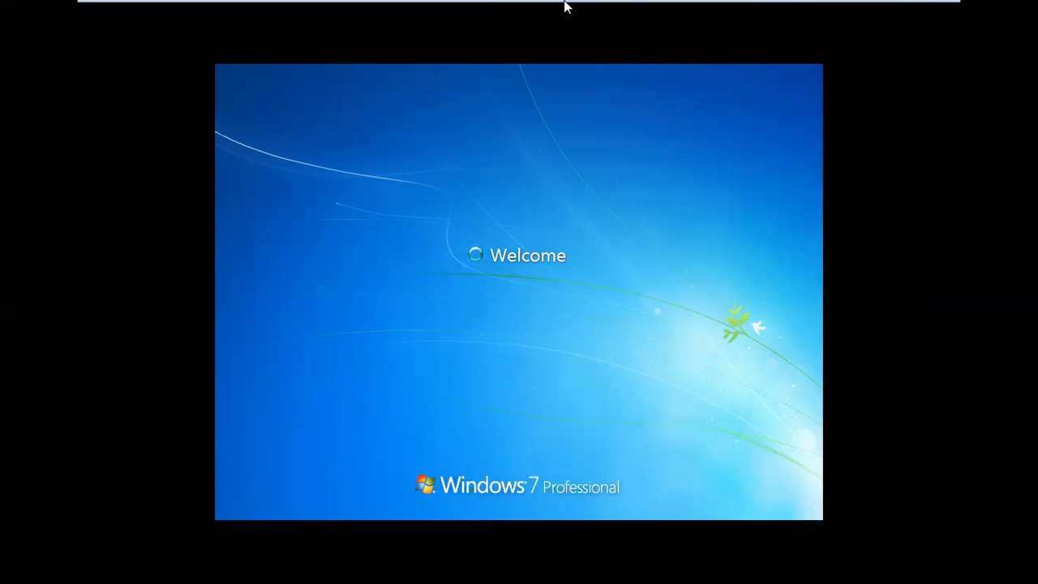
mouse_move(635, 3)
left_click(688, 11)
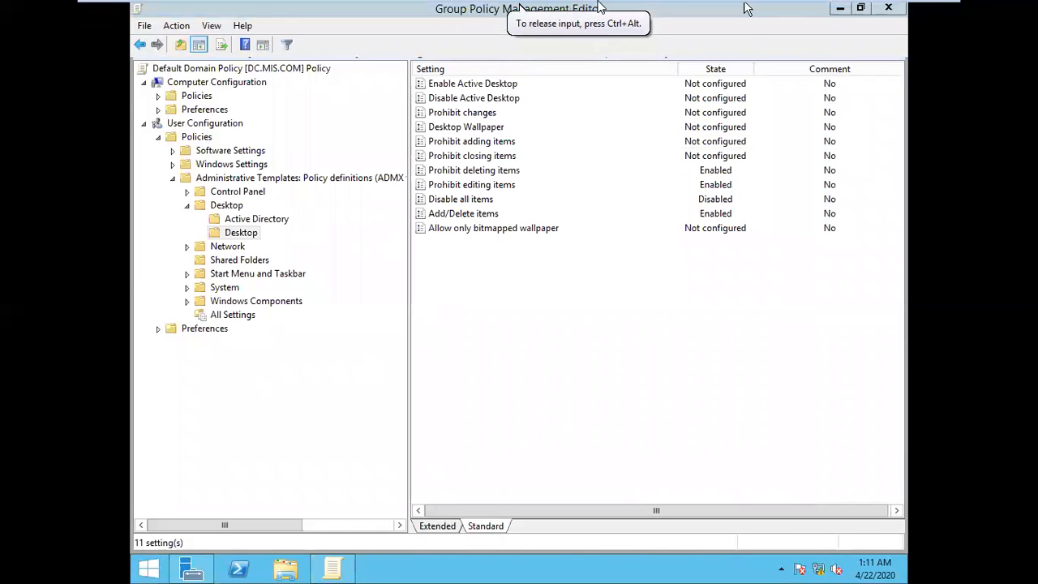
mouse_move(658, 5)
left_click(748, 9)
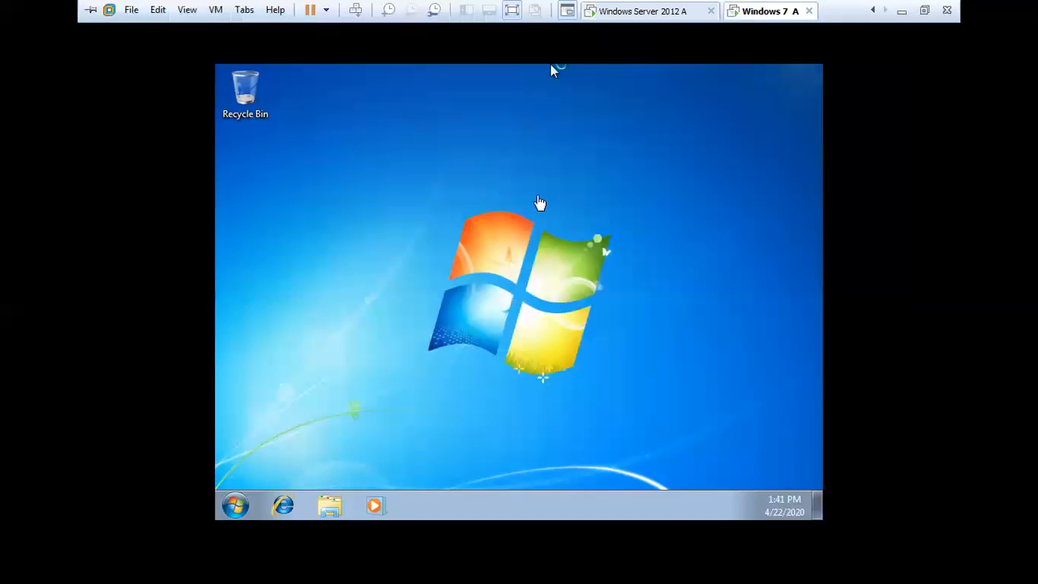
Step: Create a new text document on the Windows 7 desktop, keeping its default name
right_click(404, 175)
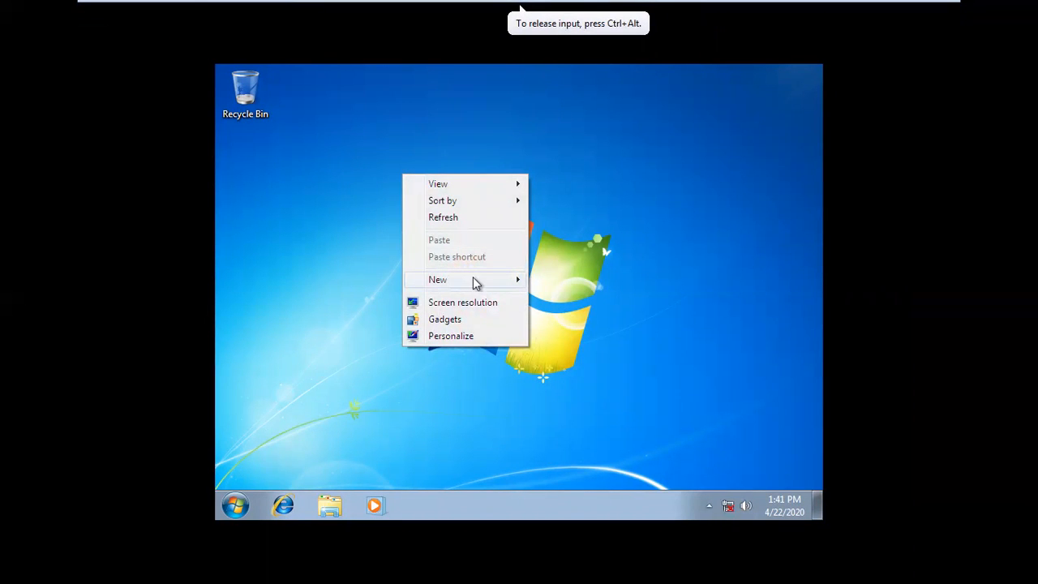
mouse_move(473, 277)
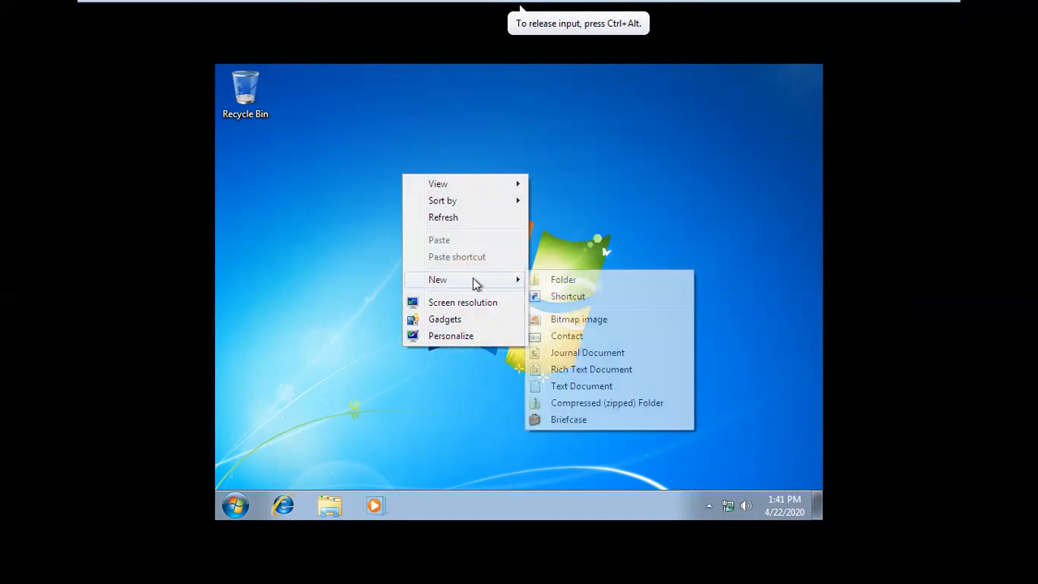
left_click(558, 388)
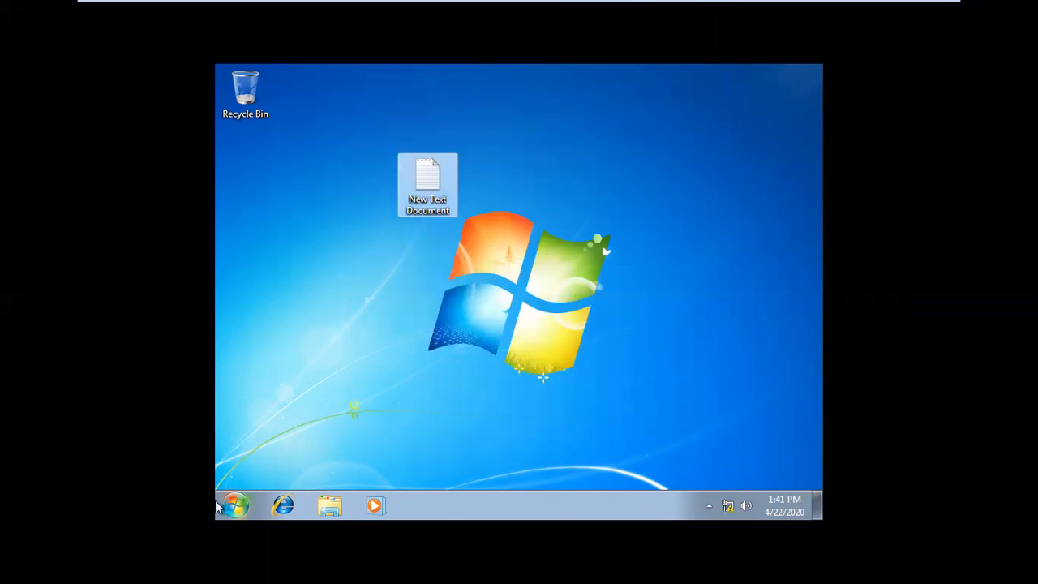
Step: Open the Documents library of the u2 account to inspect its contents, and close the window
left_click(235, 505)
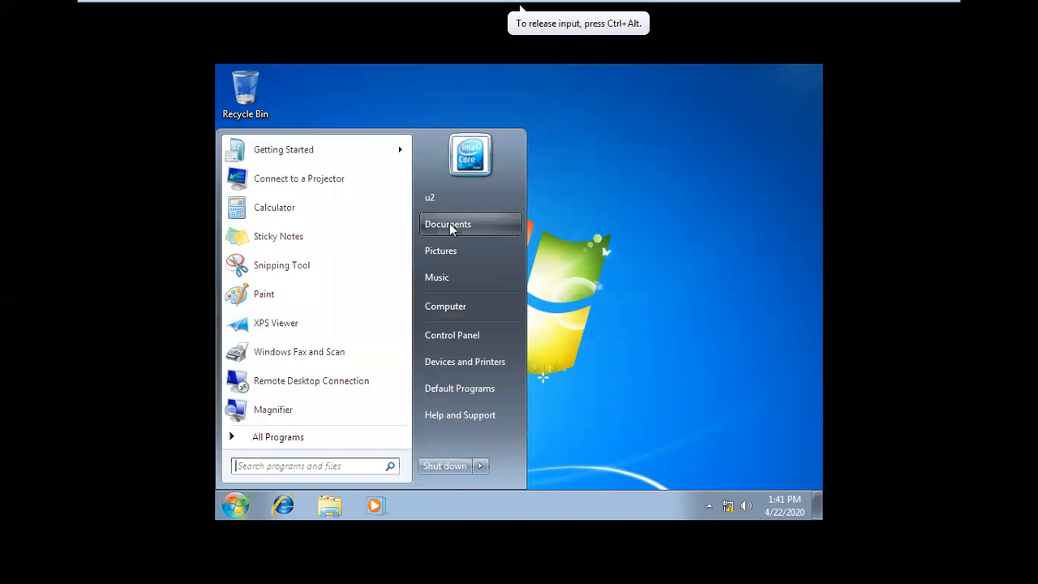
left_click(452, 229)
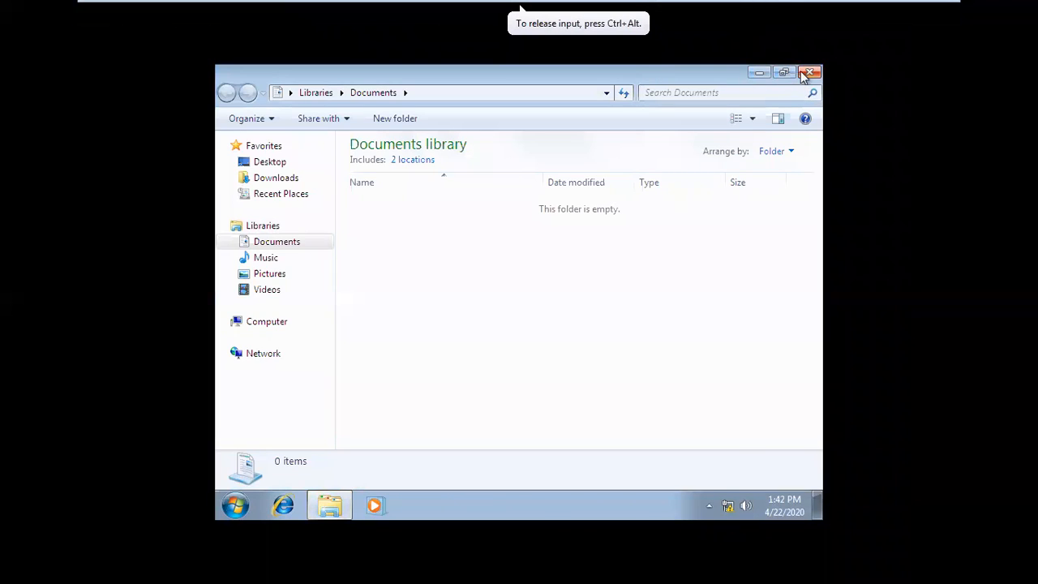
left_click(809, 73)
left_click(709, 505)
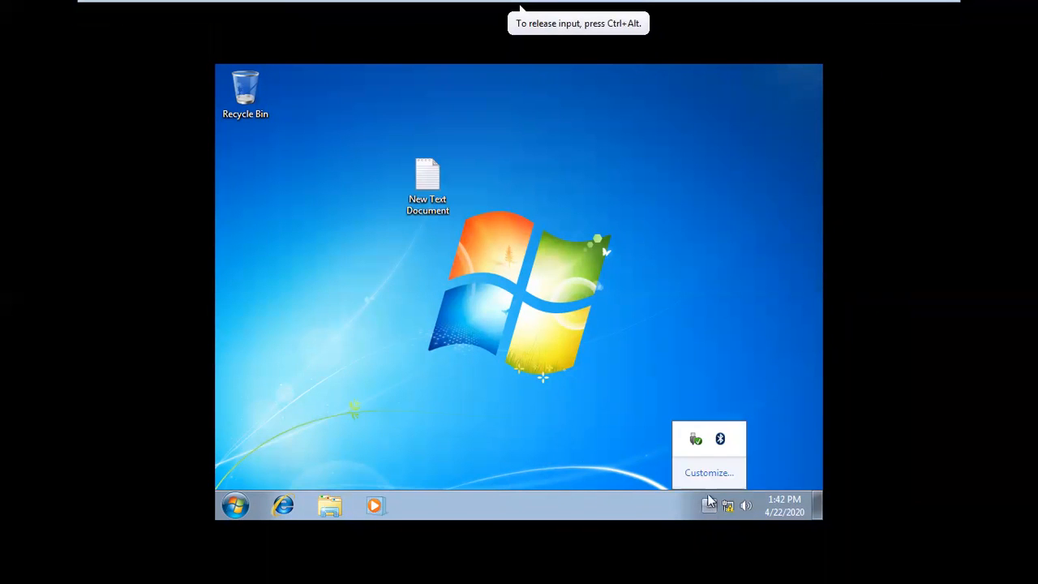
left_click(377, 350)
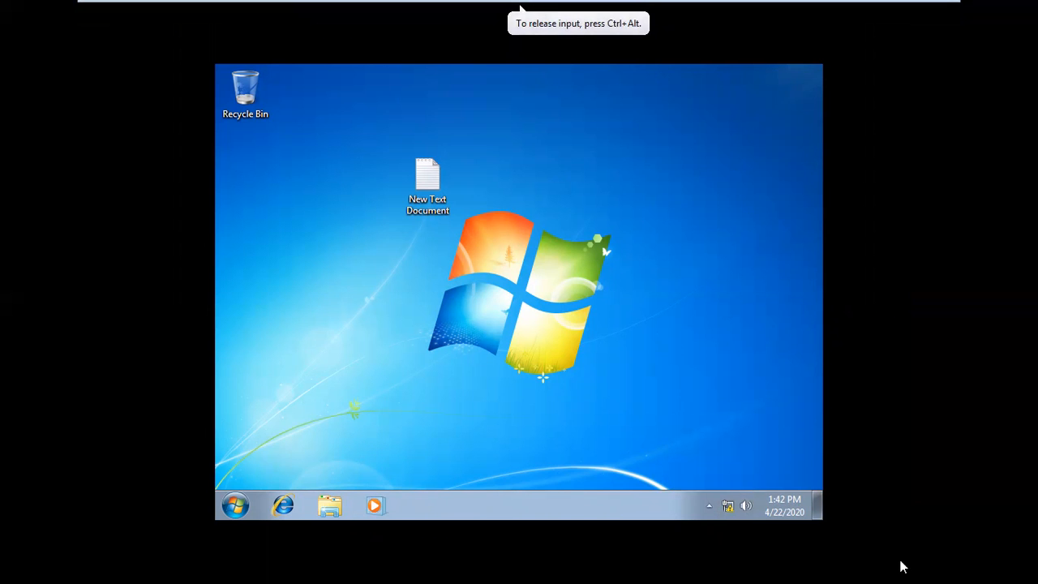
left_click(779, 516)
left_click(350, 339)
left_click(227, 505)
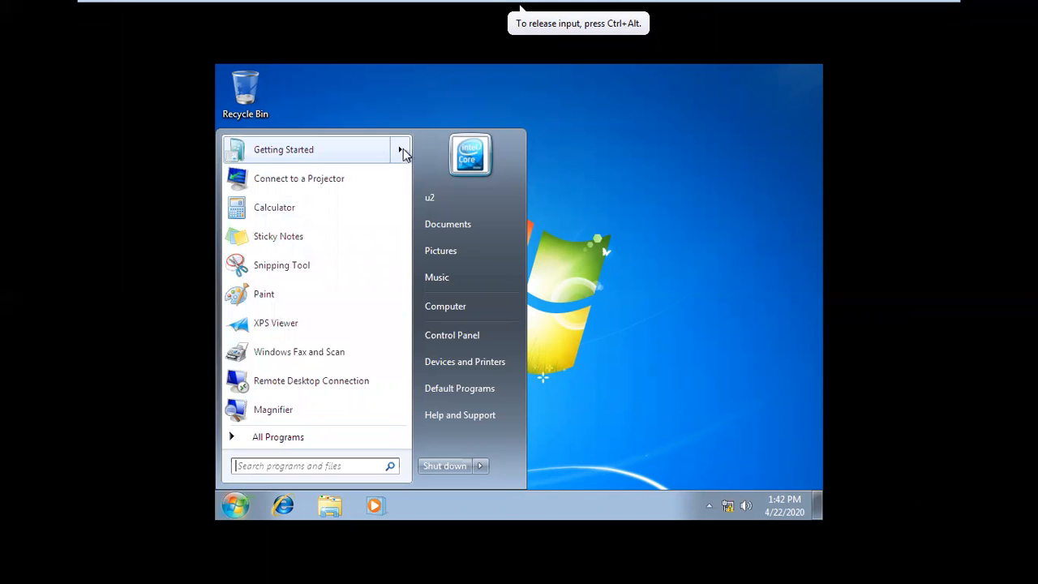
mouse_move(403, 149)
left_click(767, 271)
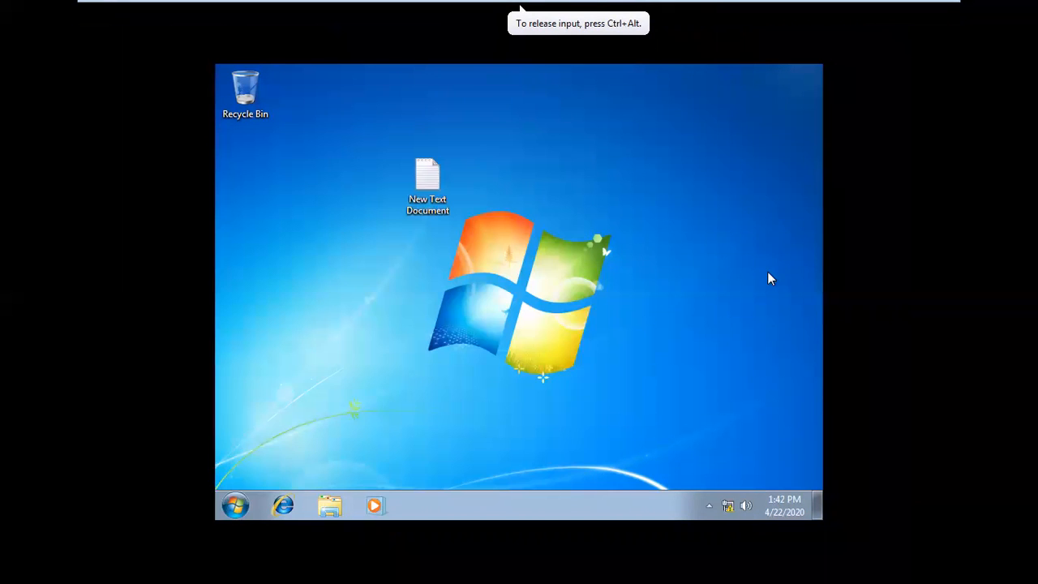
Step: View the full program list, and check access to Computer and the Recycle Bin, closing each window
left_click(236, 505)
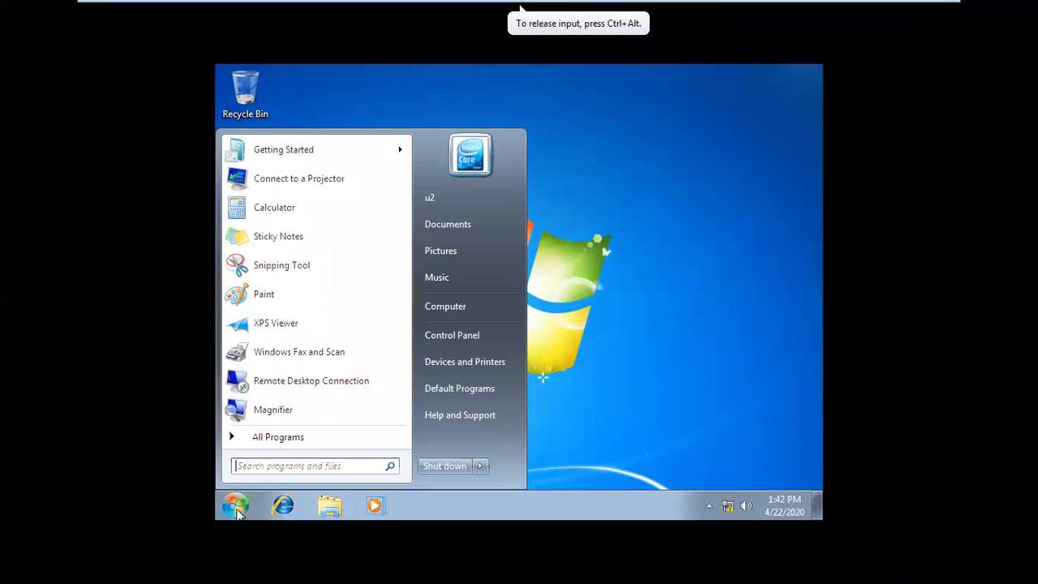
left_click(308, 438)
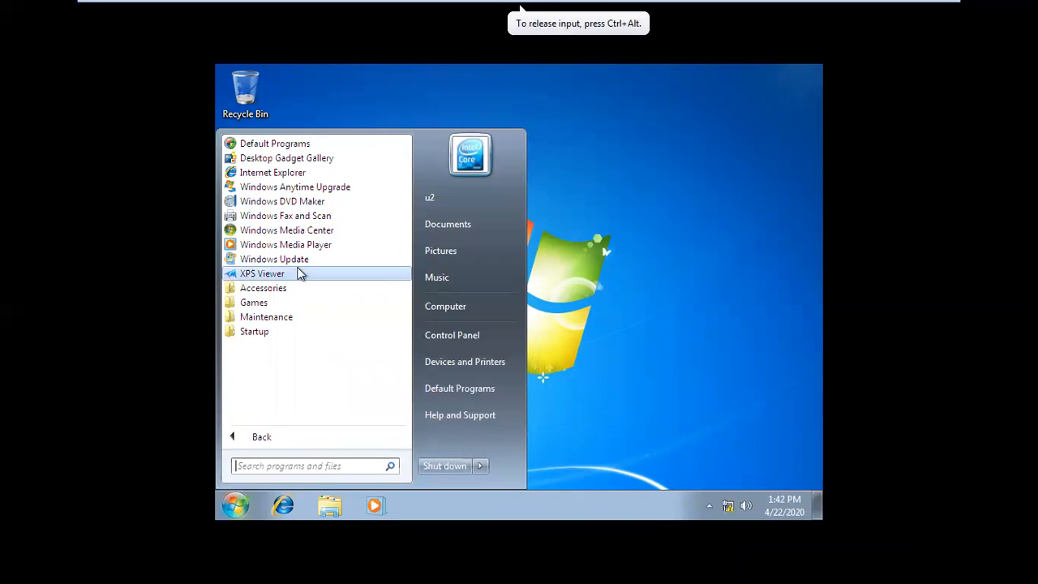
left_click(456, 308)
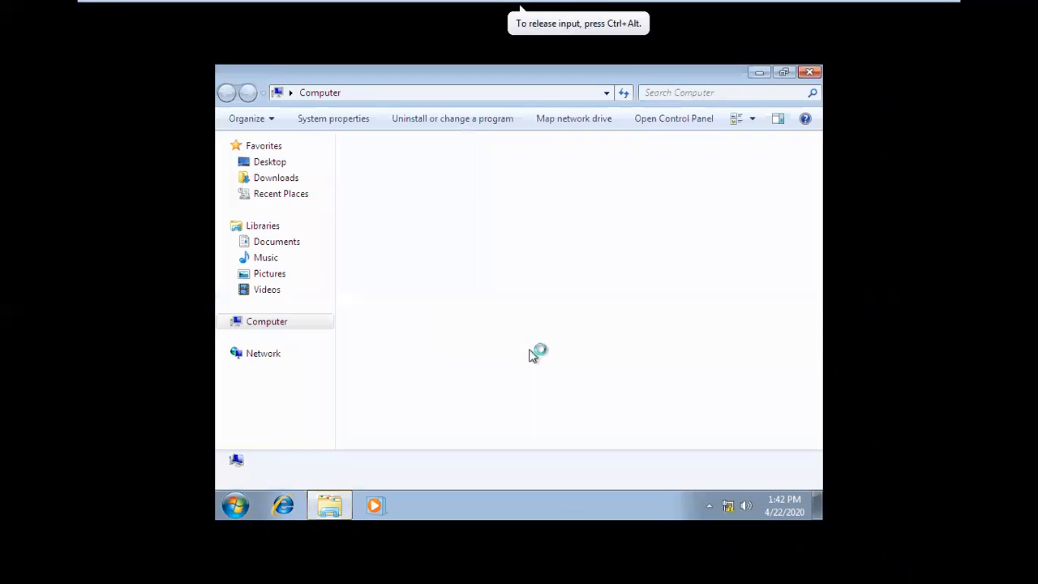
left_click(811, 73)
double_click(244, 93)
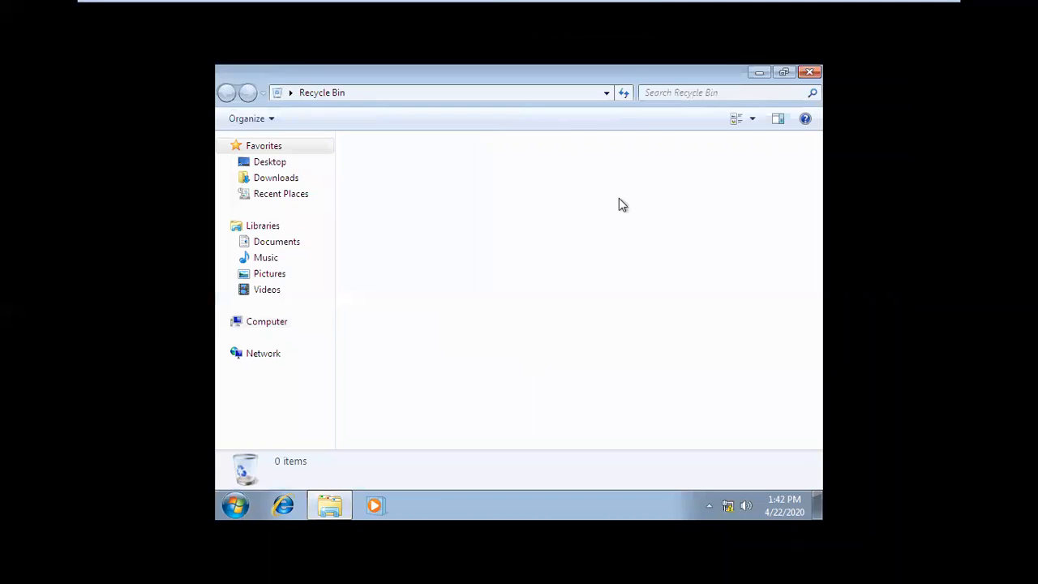
left_click(811, 73)
Step: Inspect the client's Personalization and Screen Resolution settings for policy restrictions, closing each window
right_click(461, 285)
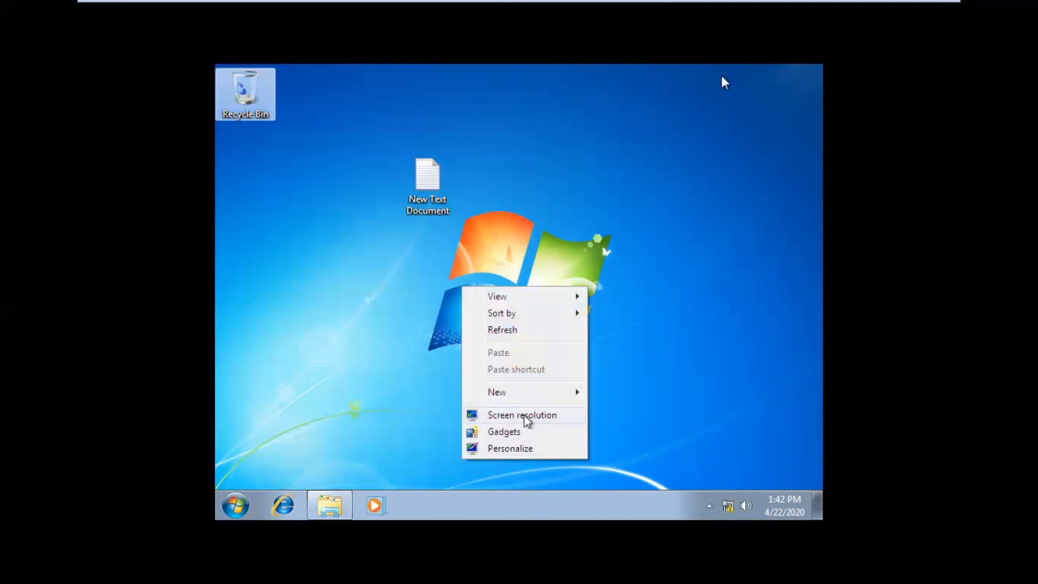
mouse_move(517, 394)
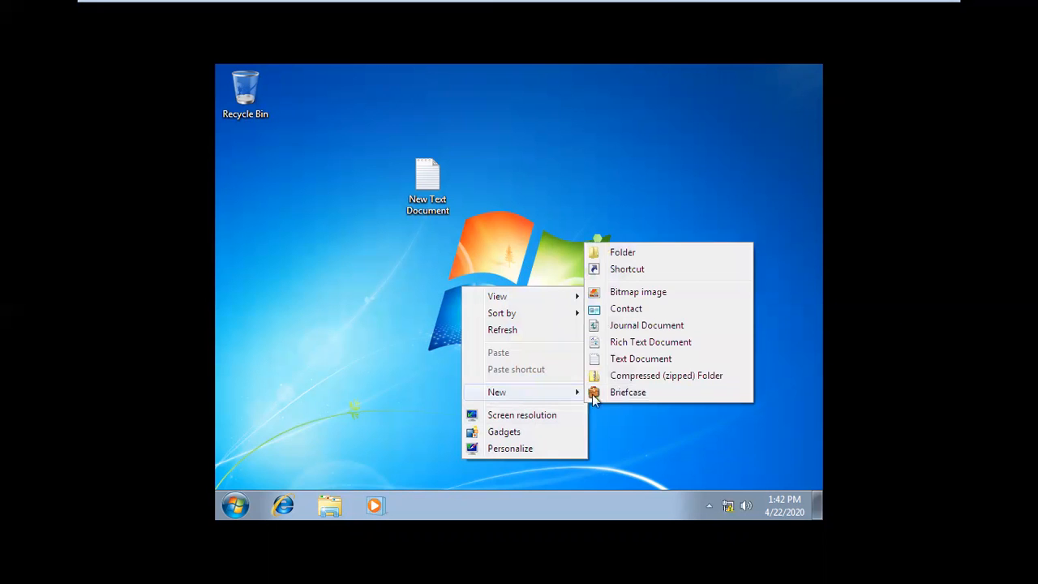
right_click(431, 273)
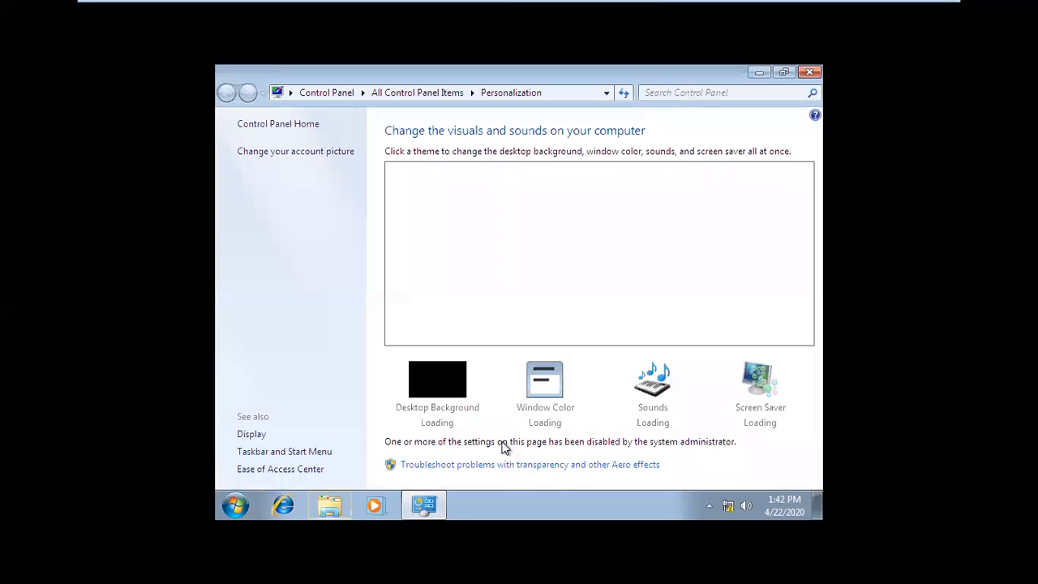
left_click(811, 71)
right_click(597, 156)
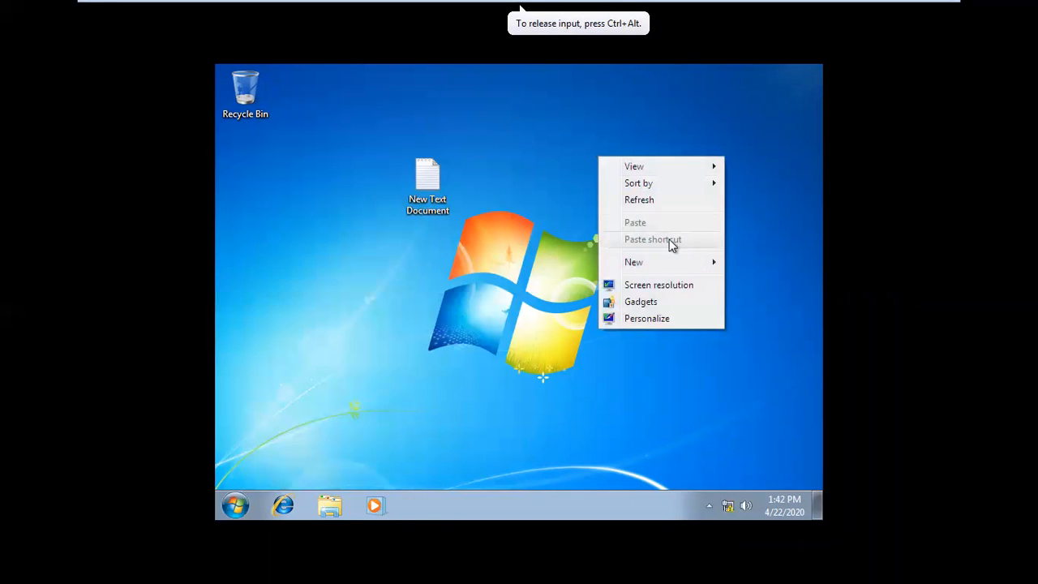
left_click(653, 285)
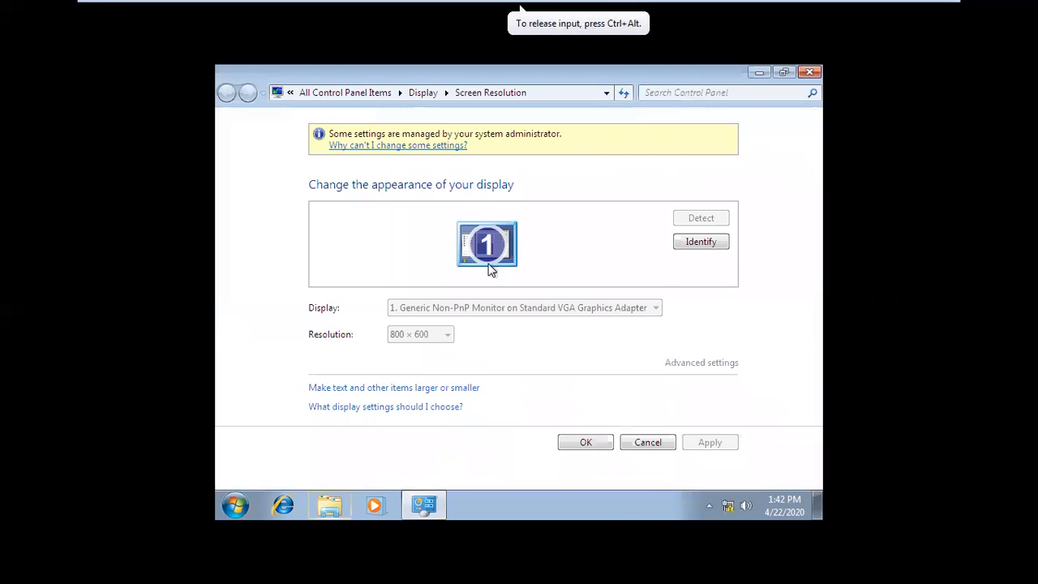
left_click(810, 71)
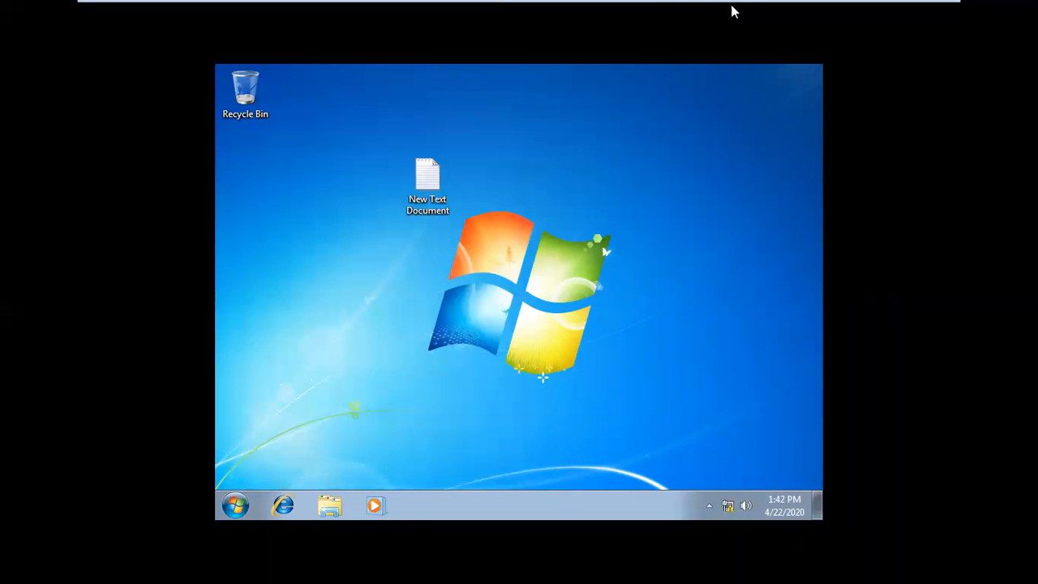
Step: Switch to Windows Server 2012 A, set the Disable all items policy to Enabled, and advance to the Add/Delete items policy
mouse_move(725, 4)
left_click(659, 12)
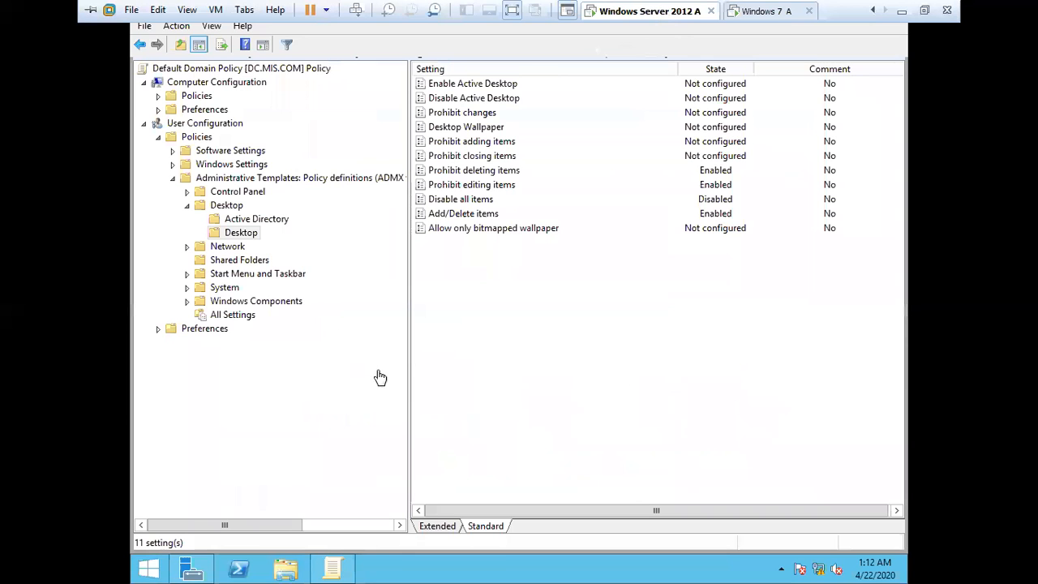
double_click(462, 199)
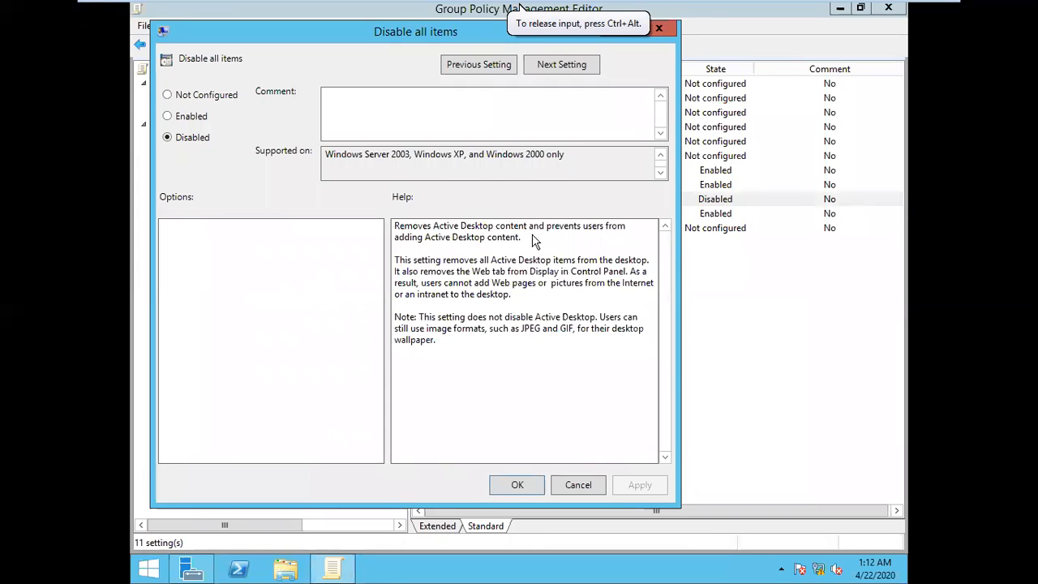
left_click(169, 116)
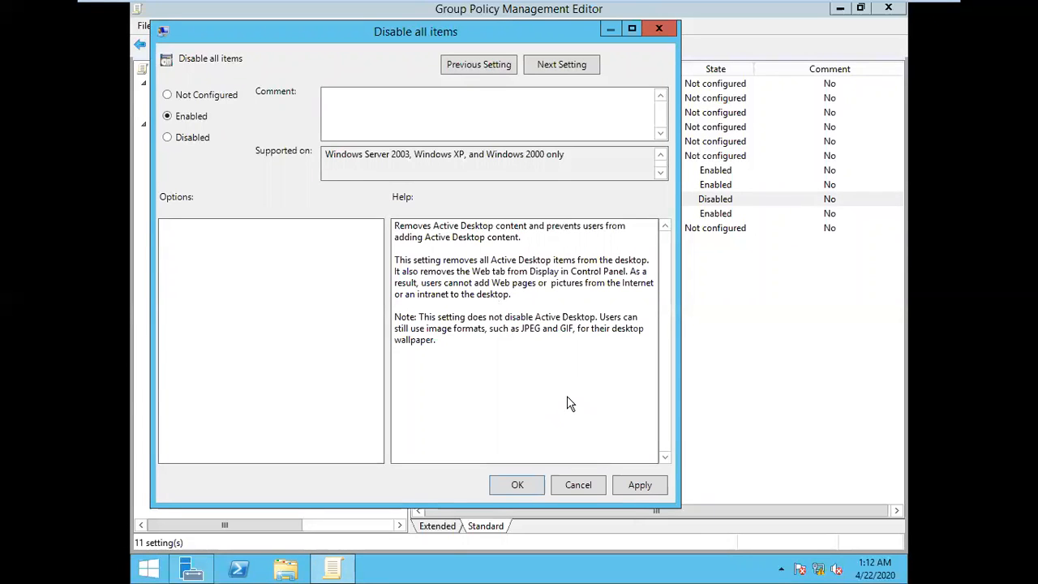
left_click(565, 65)
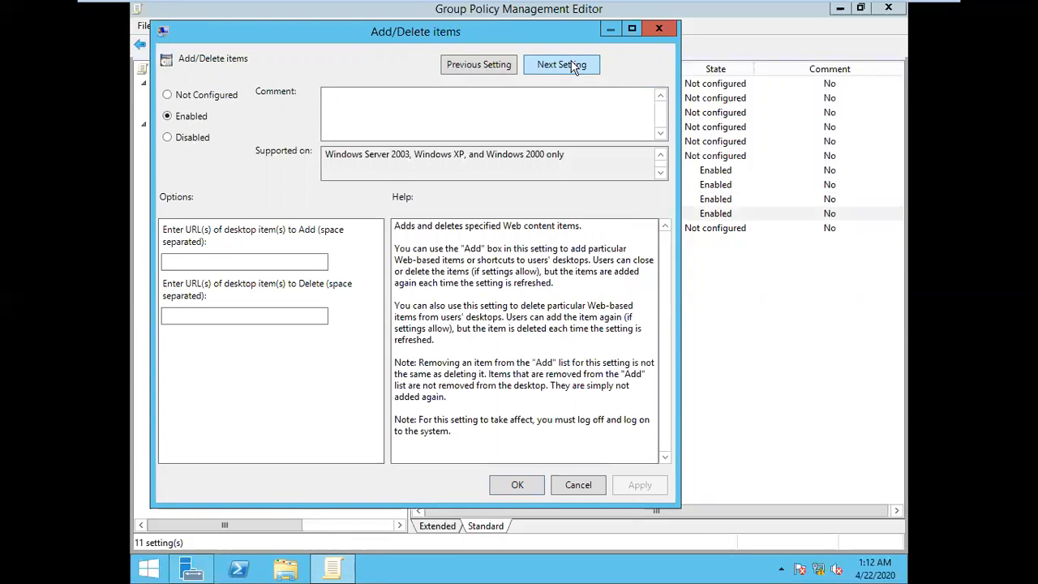
Step: Return to the Disable all items policy, accept its settings, and run gpupdate three times on the server
left_click(486, 65)
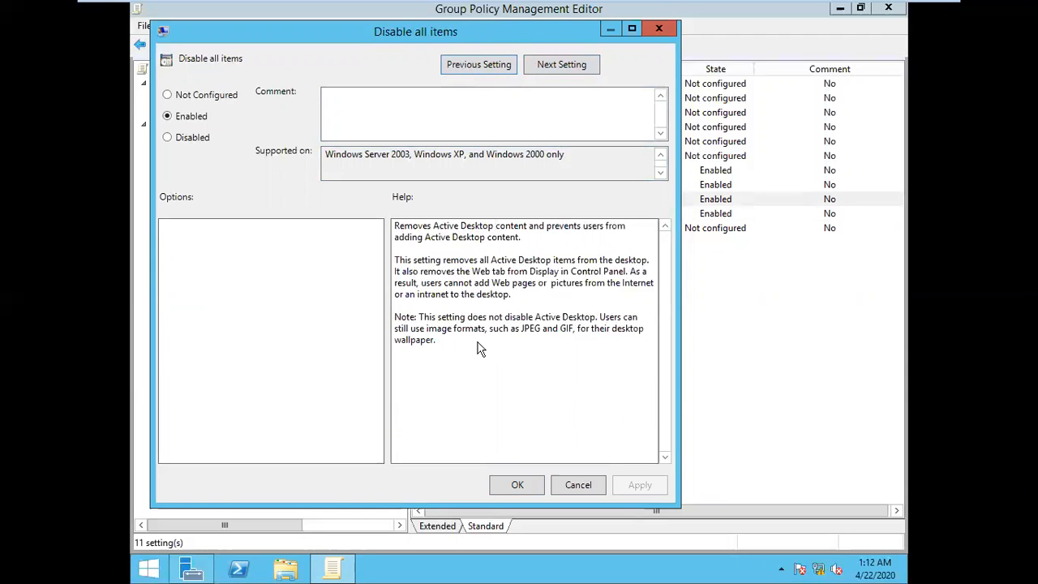
left_click(517, 485)
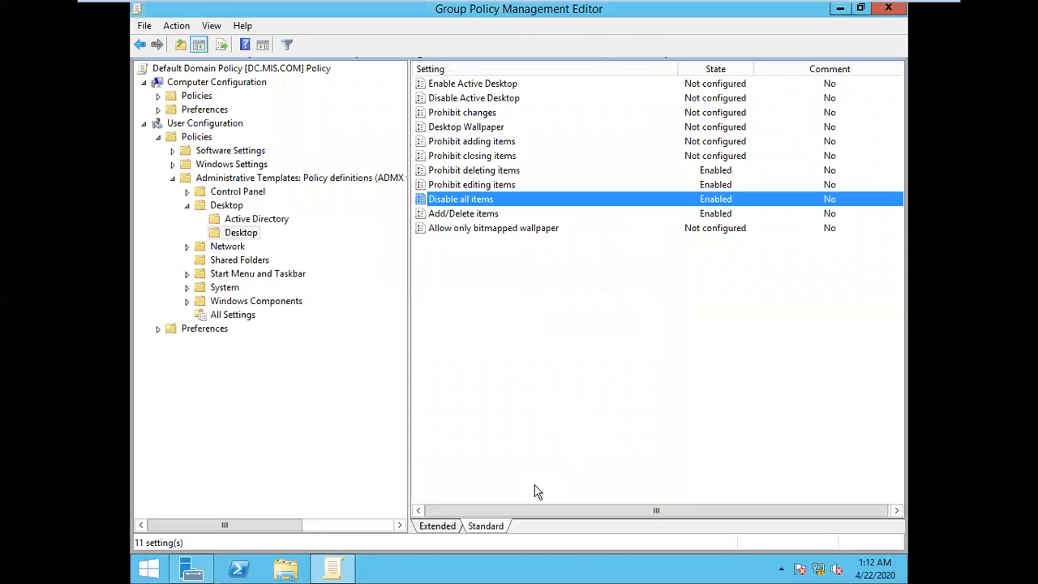
key("super+r")
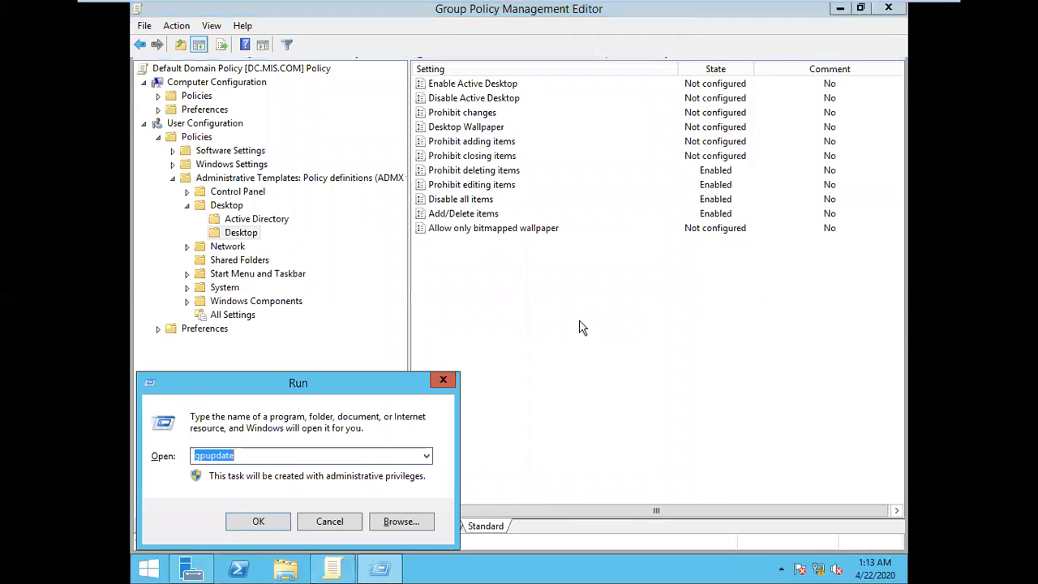
key("Return")
key("super+r")
key("Return")
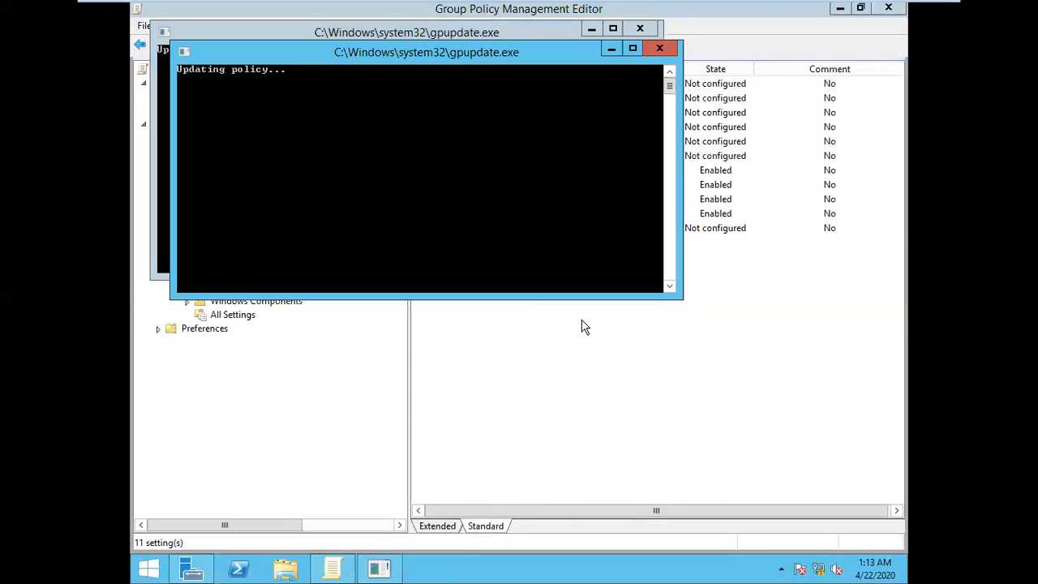
key("super+r")
key("Return")
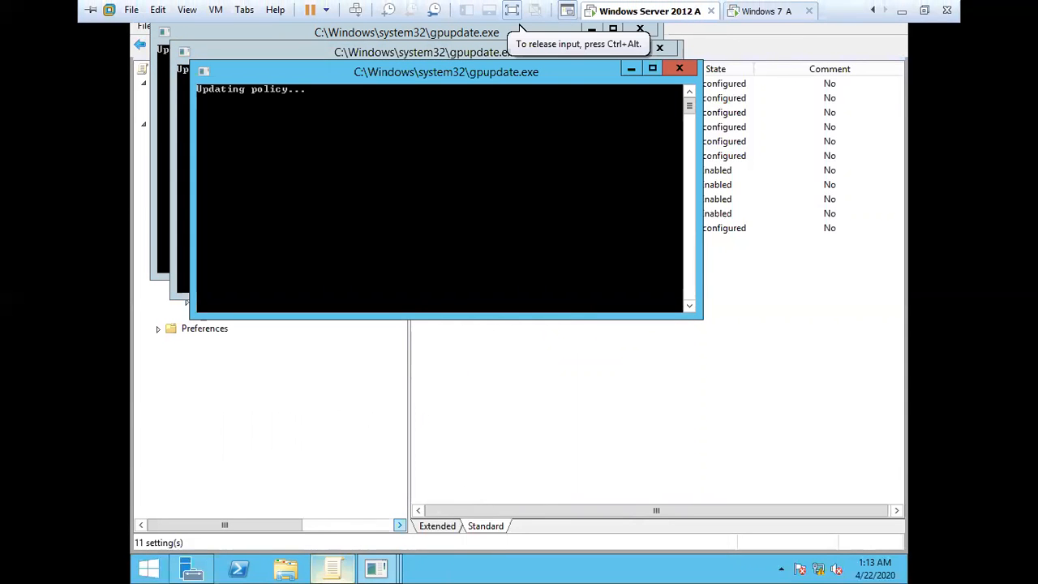
Step: Examine the user policies under Network, covering Network Connections, Offline Files and Windows Connect Now
mouse_move(335, 576)
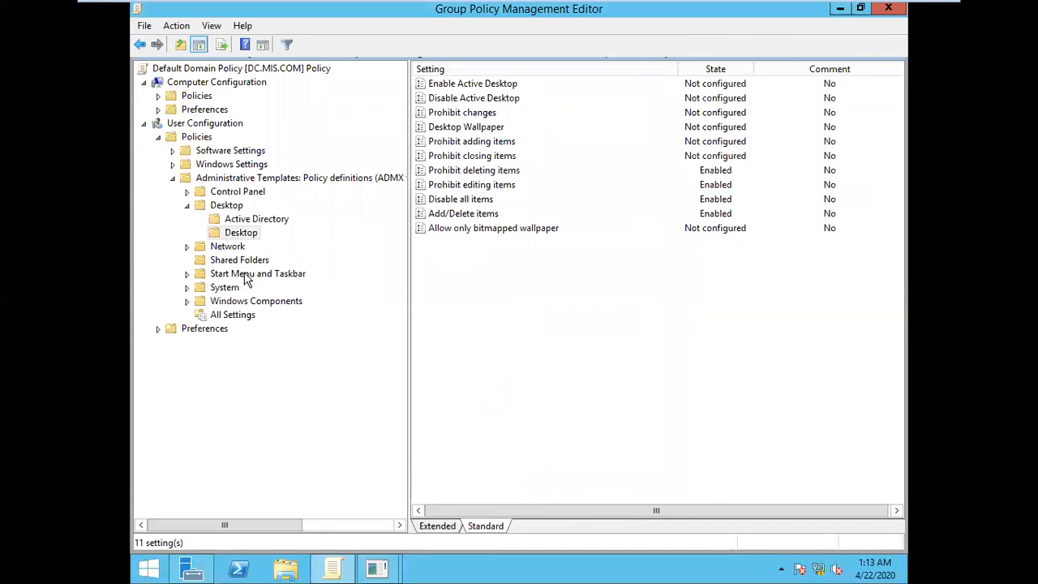
left_click(237, 247)
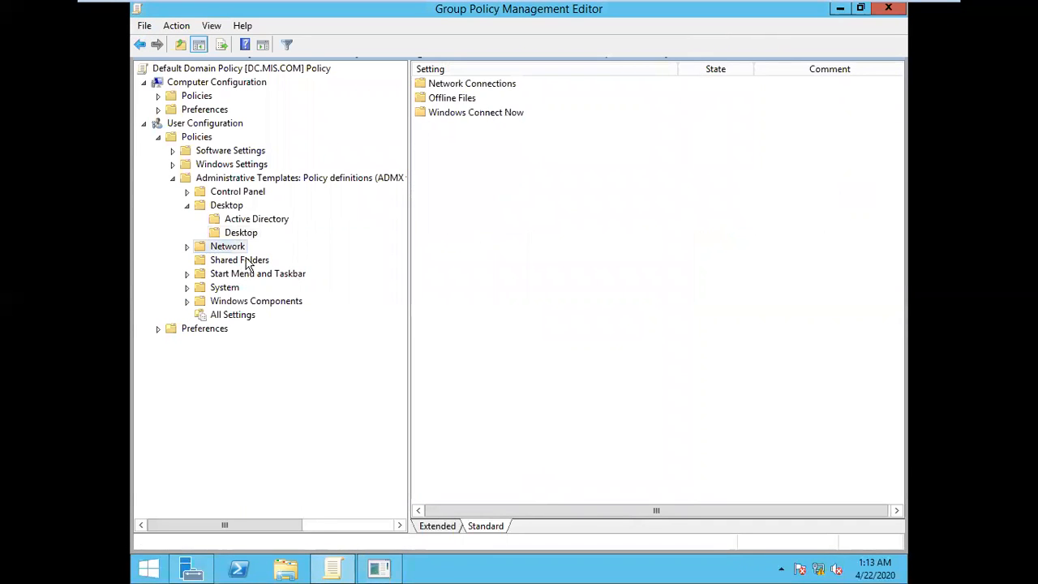
left_click(187, 249)
left_click(258, 262)
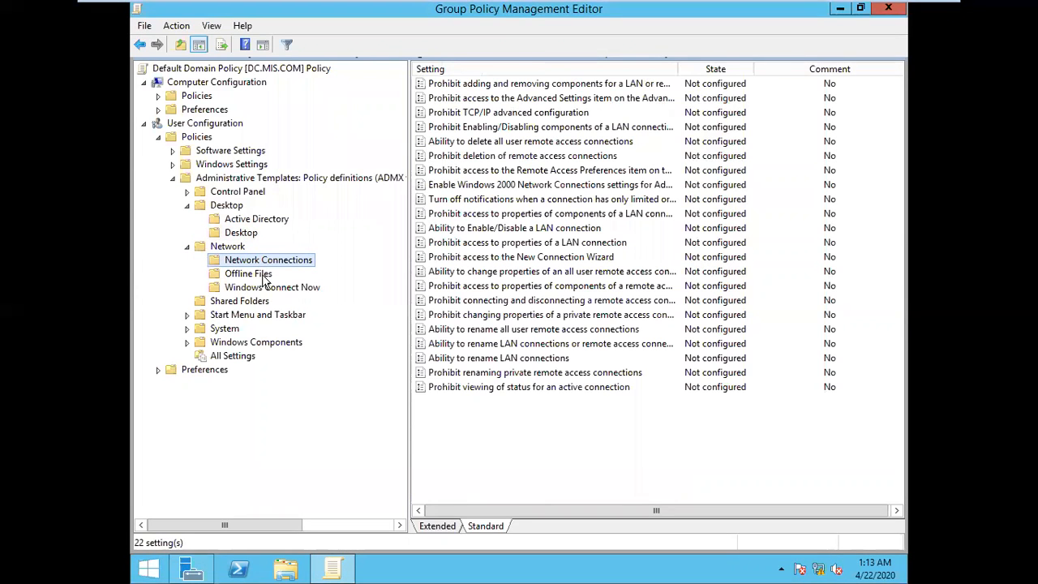
left_click(265, 278)
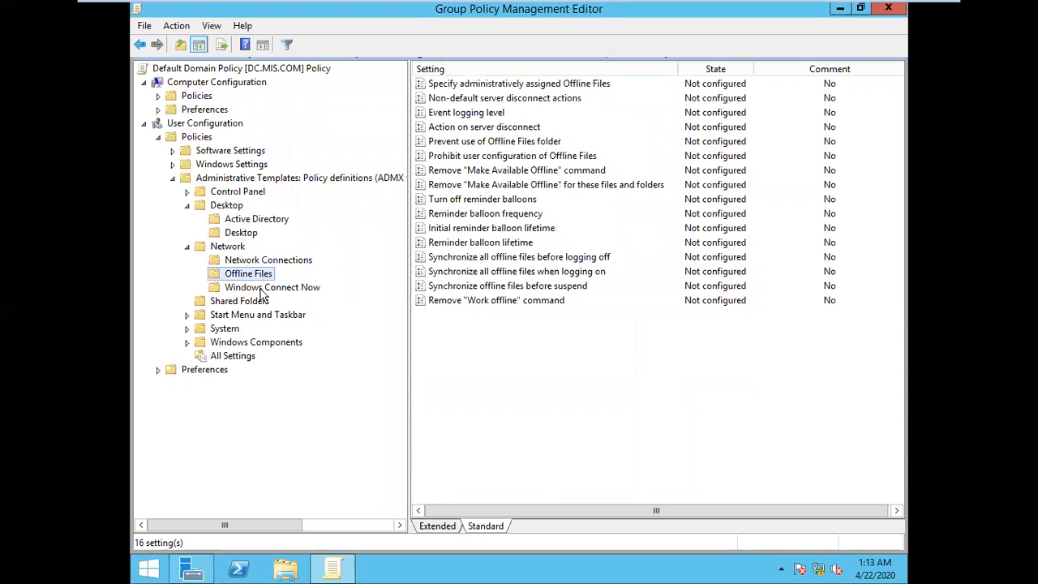
left_click(266, 289)
Step: Examine the Shared Folders and Start Menu and Taskbar user policies, including the Notifications subfolder
left_click(238, 303)
left_click(245, 317)
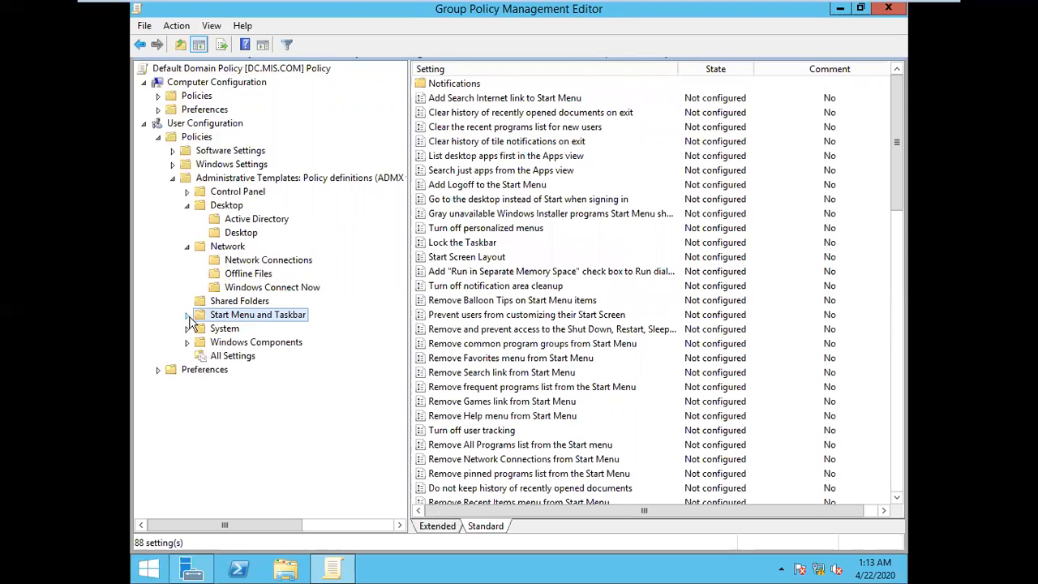
left_click(187, 315)
left_click(253, 330)
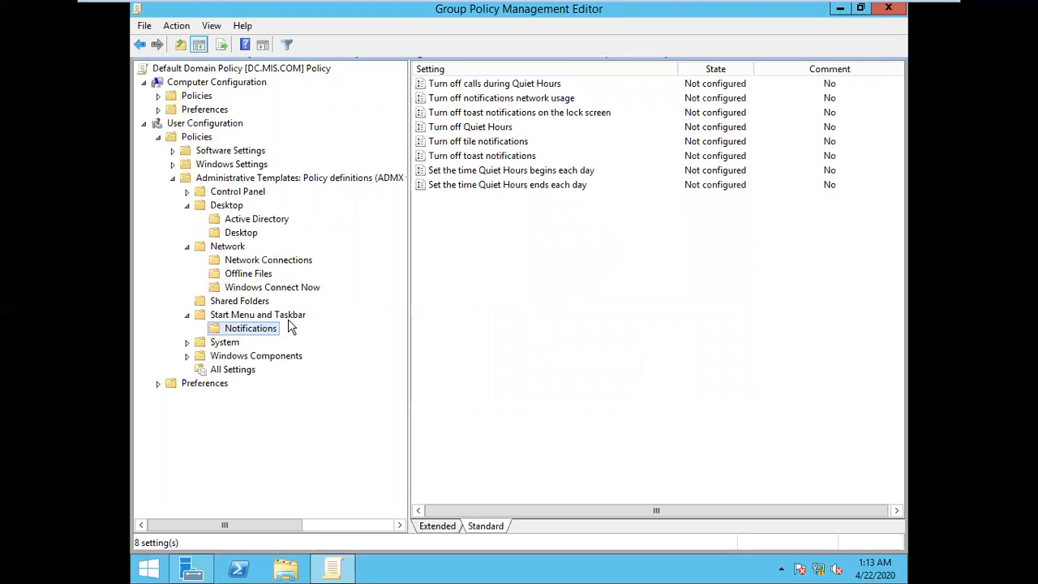
left_click(263, 317)
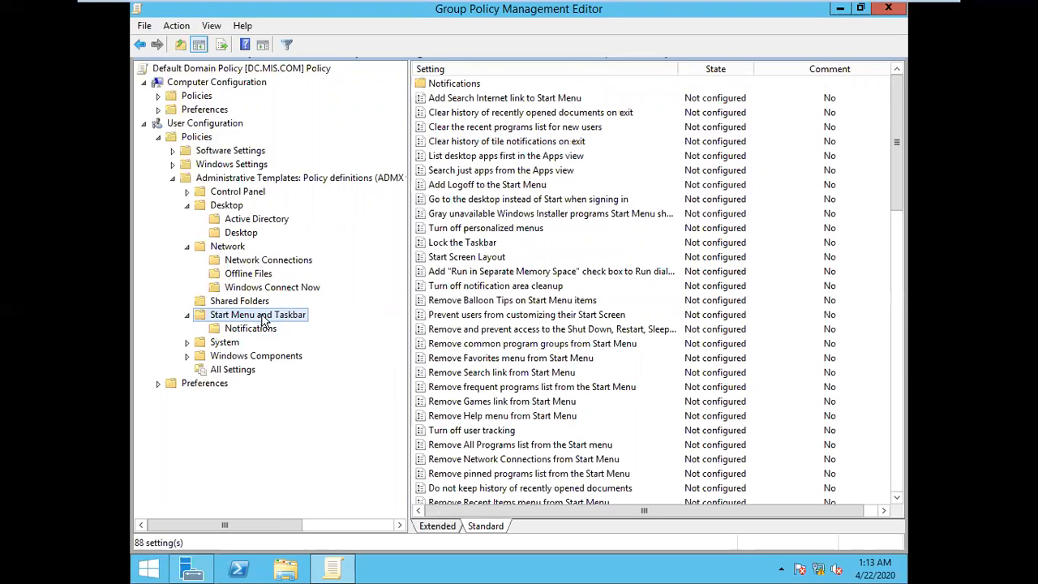
Step: Check the Windows 7 A client's desktop, and return to Windows Server 2012 A to view the policies in the Desktop subfolder
left_click(773, 10)
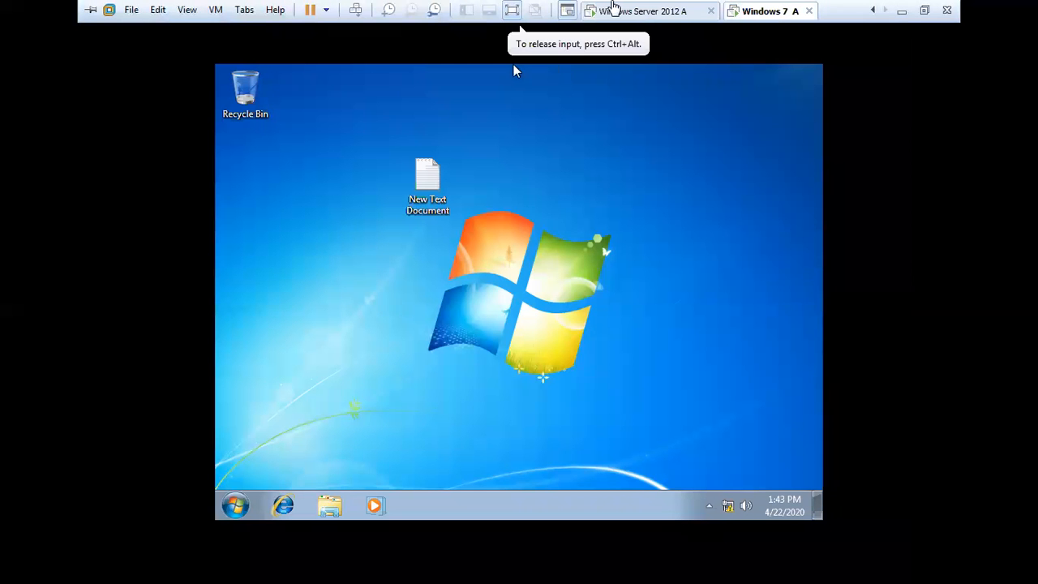
left_click(614, 10)
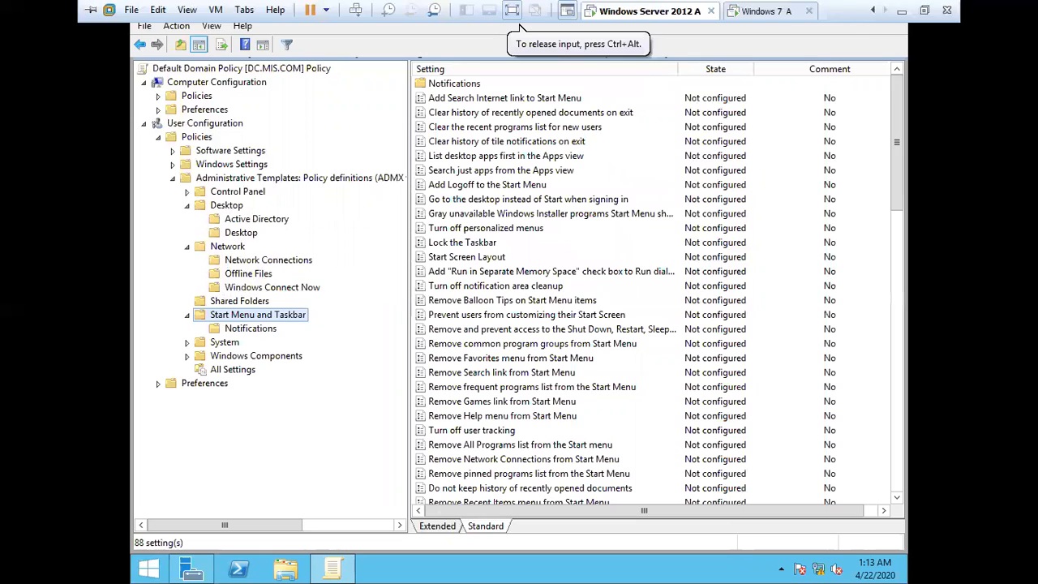
left_click(243, 233)
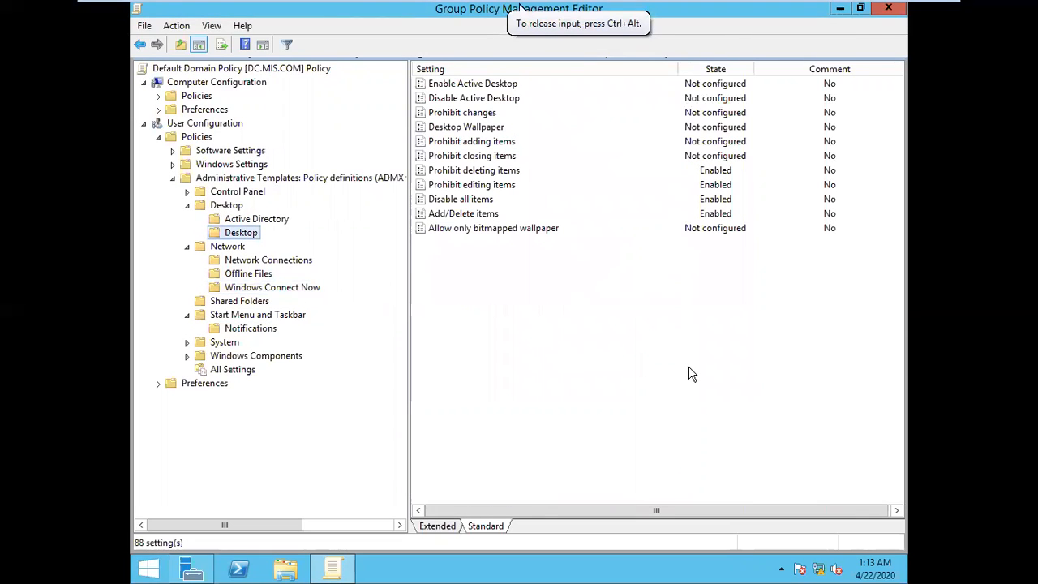
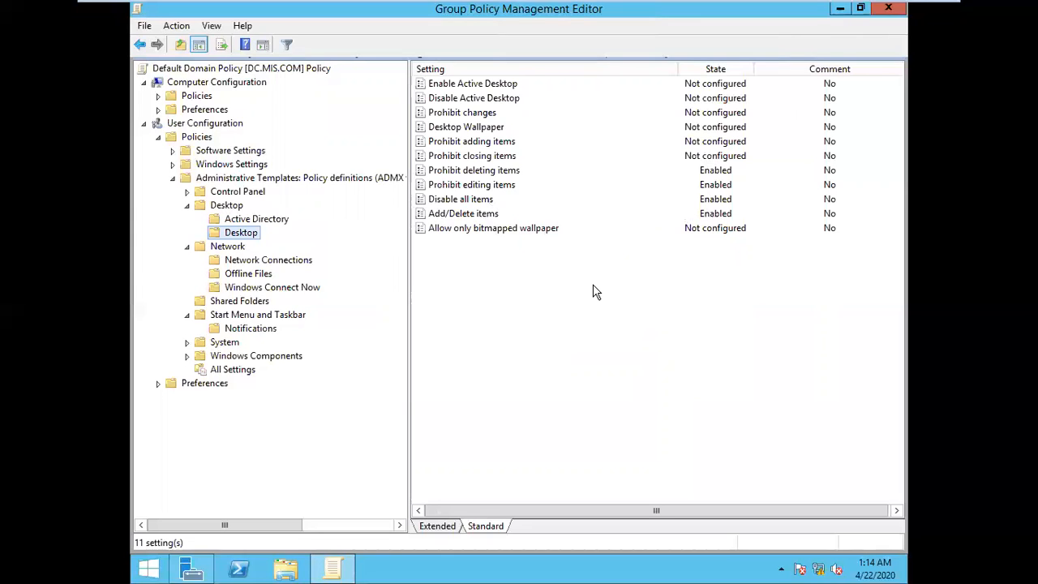
Step: Examine the user policies under Network again, going through Network Connections, Offline Files and Windows Connect Now
left_click(226, 248)
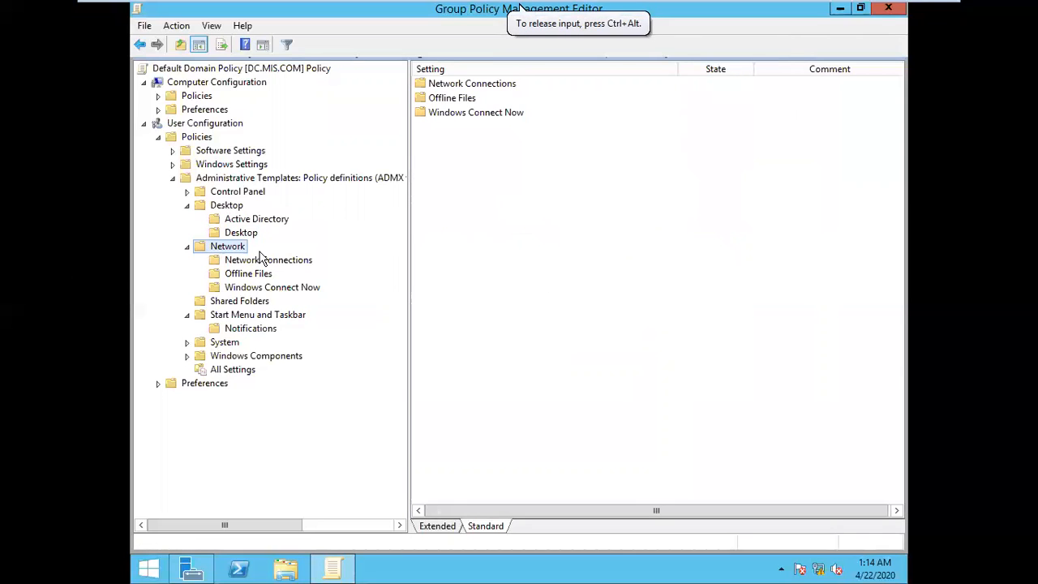
left_click(267, 262)
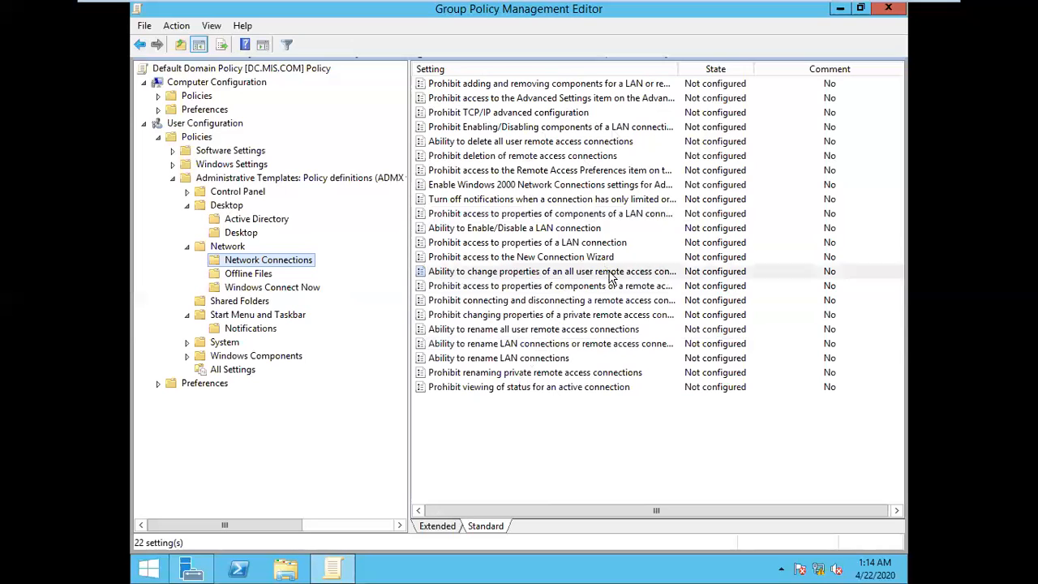
left_click(525, 274)
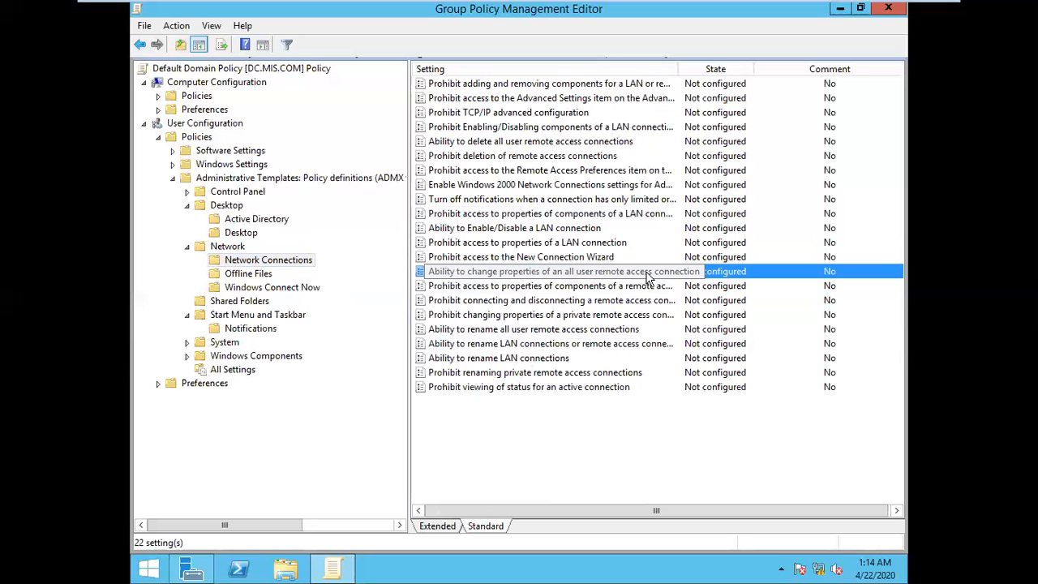
left_click(547, 443)
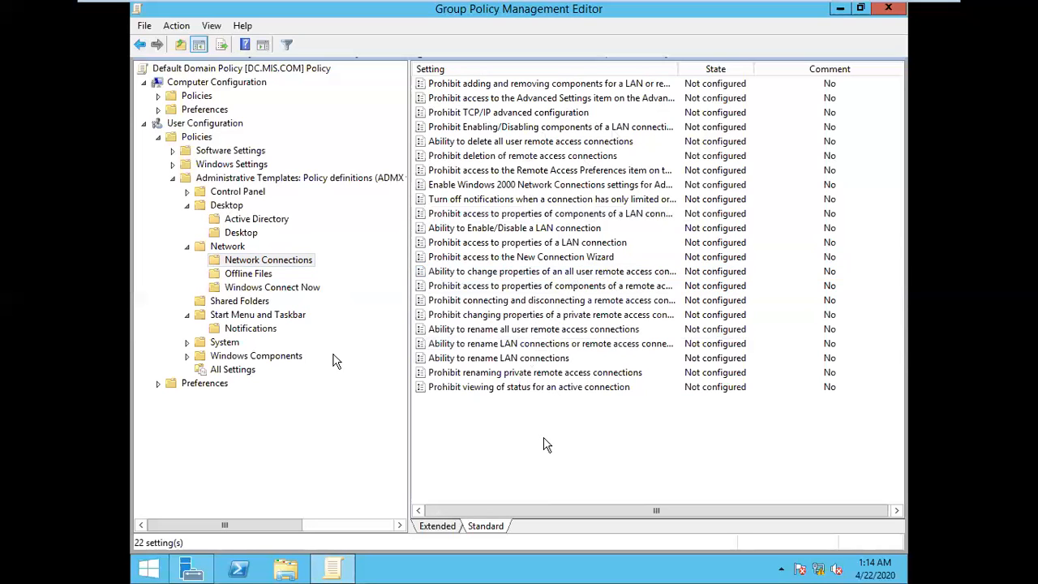
left_click(260, 277)
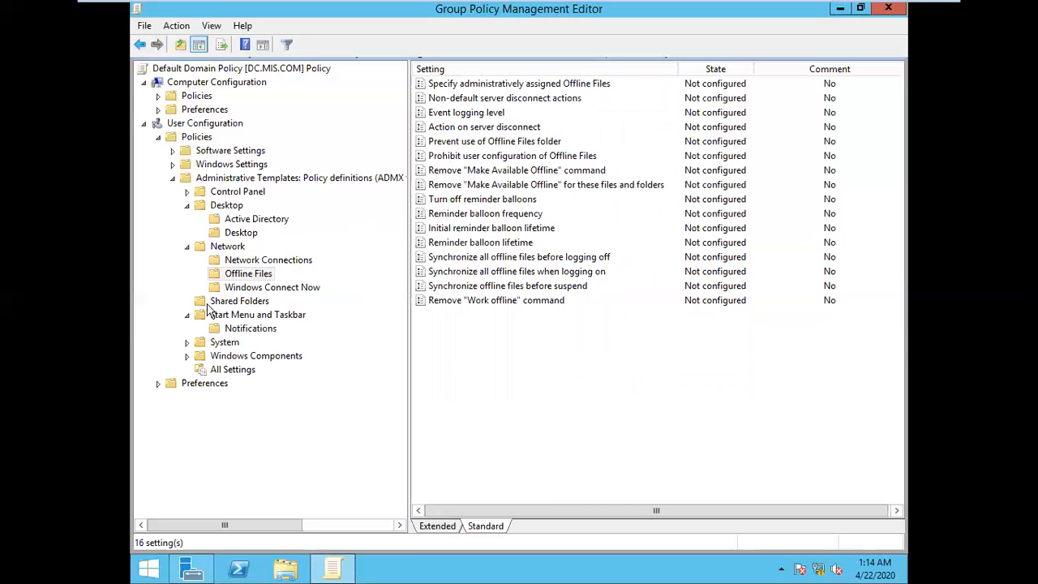
left_click(263, 291)
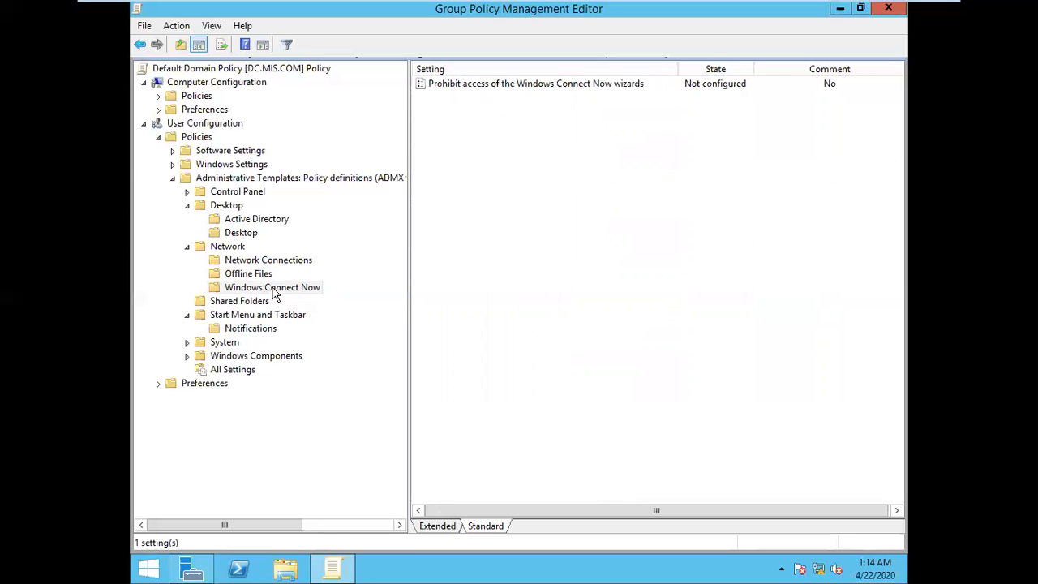
Step: View the Shared Folders policies, then compare the Start Menu and Taskbar folder with Network Connections
left_click(234, 302)
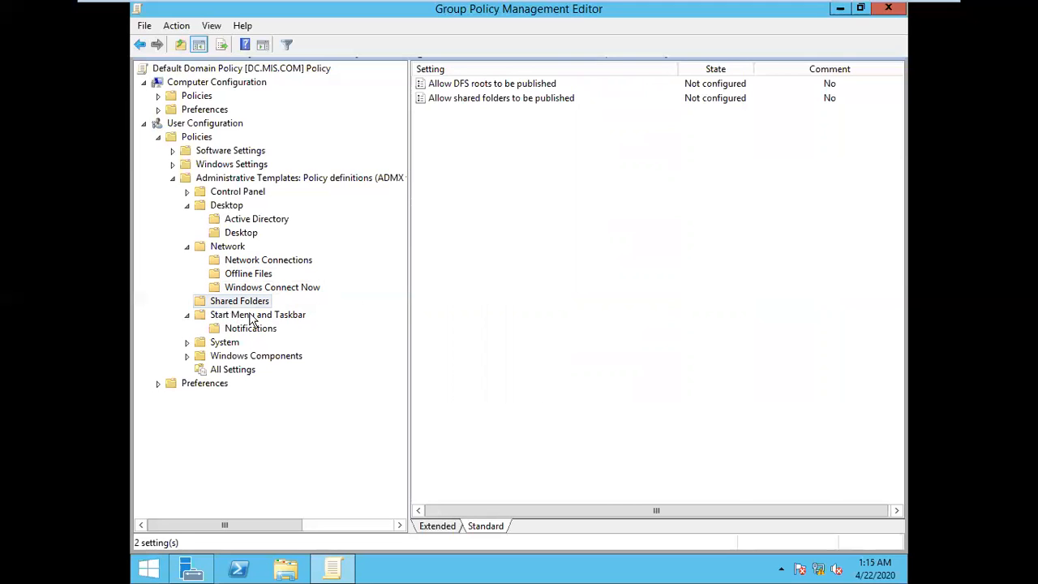
left_click(252, 317)
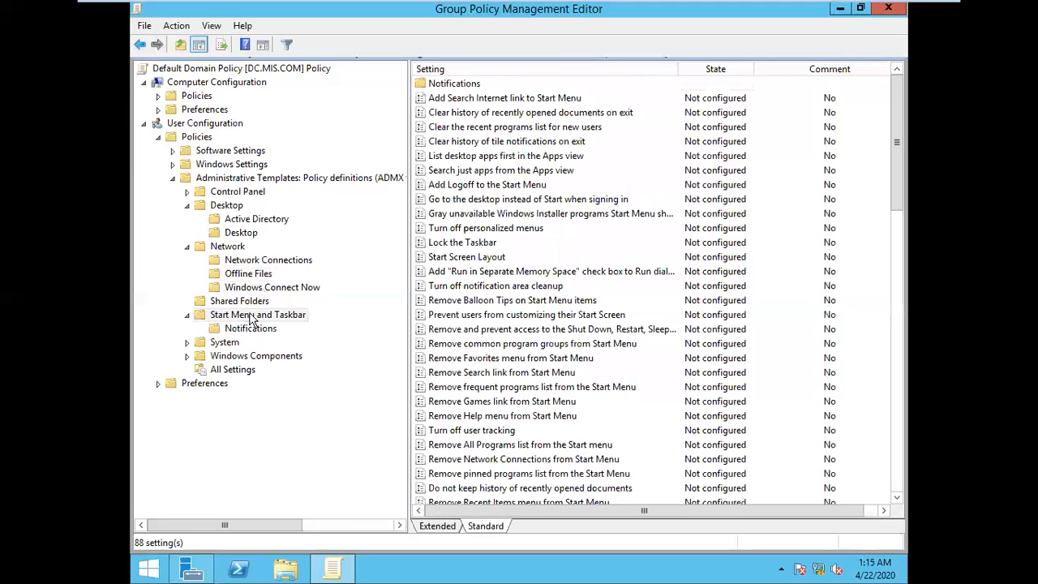
left_click(230, 247)
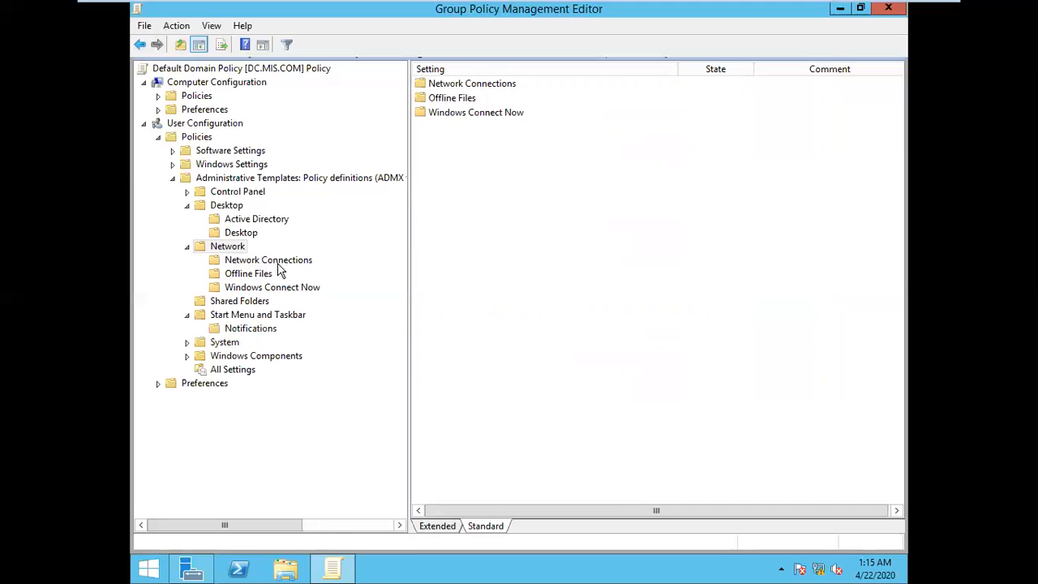
left_click(279, 266)
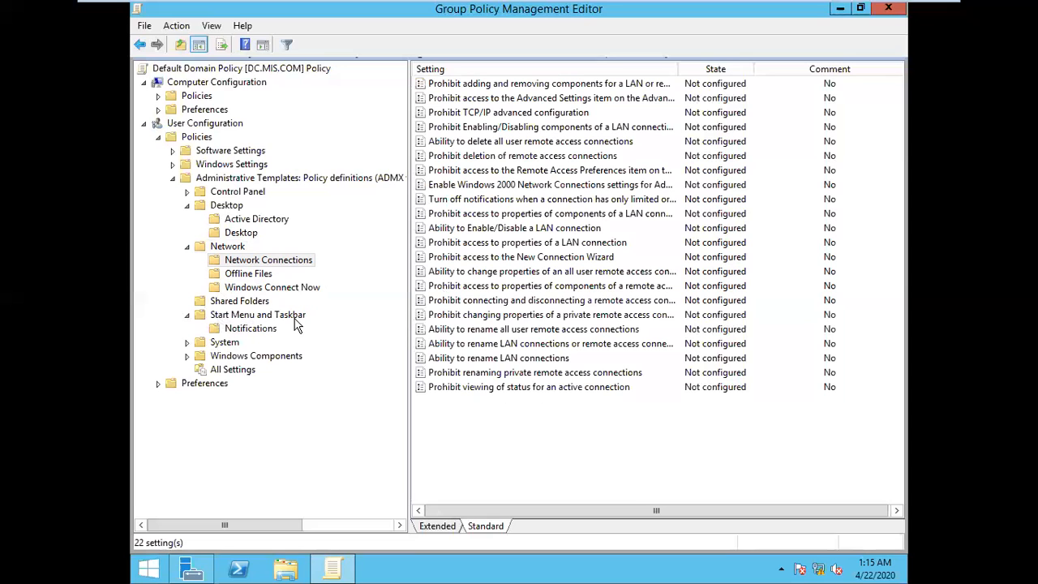
left_click(239, 374)
left_click(243, 316)
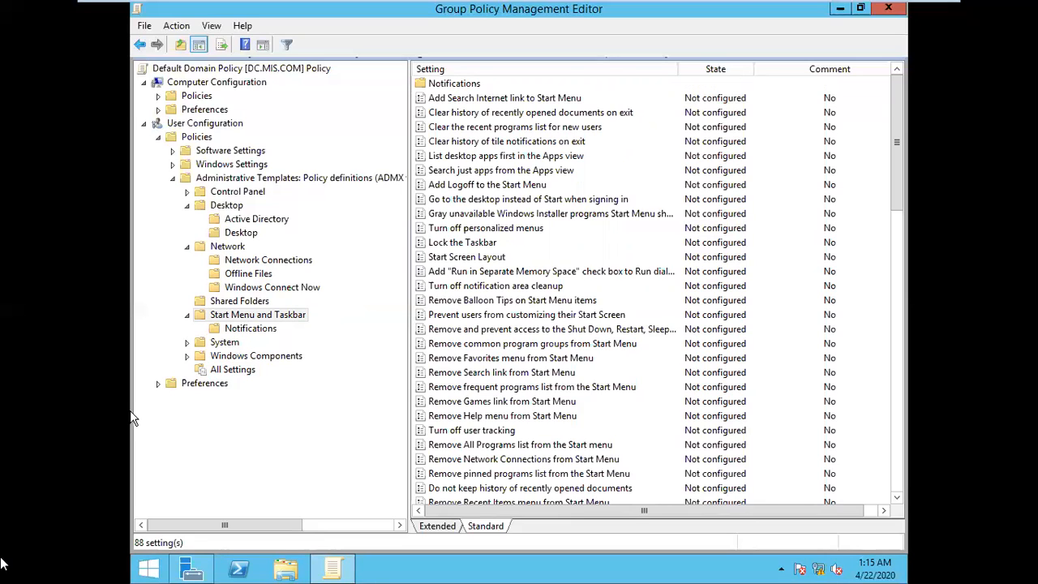
left_click(222, 264)
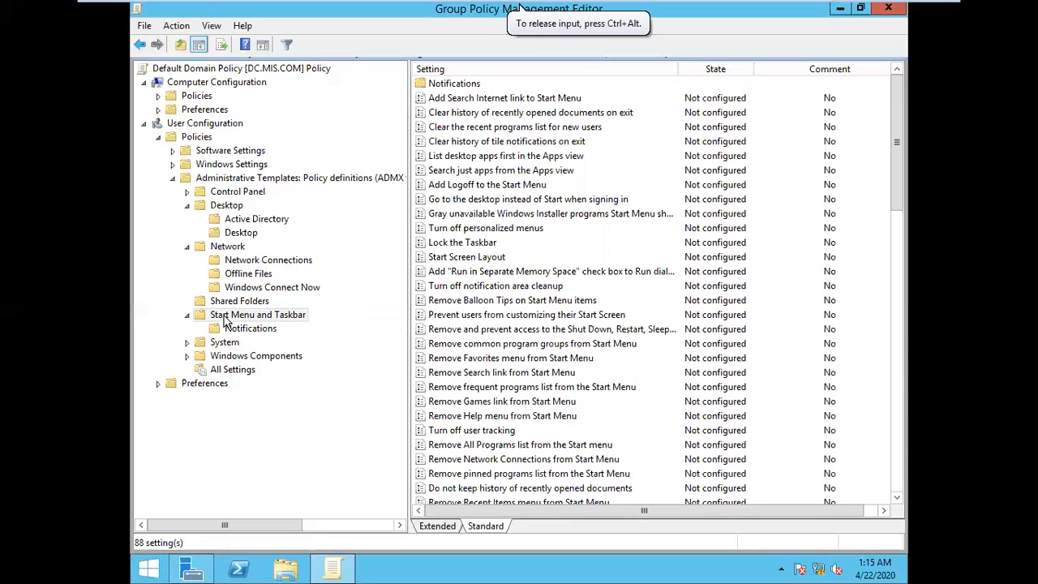
Step: Look through the full Start Menu and Taskbar policy list and select the Lock the Taskbar policy
left_click(267, 319)
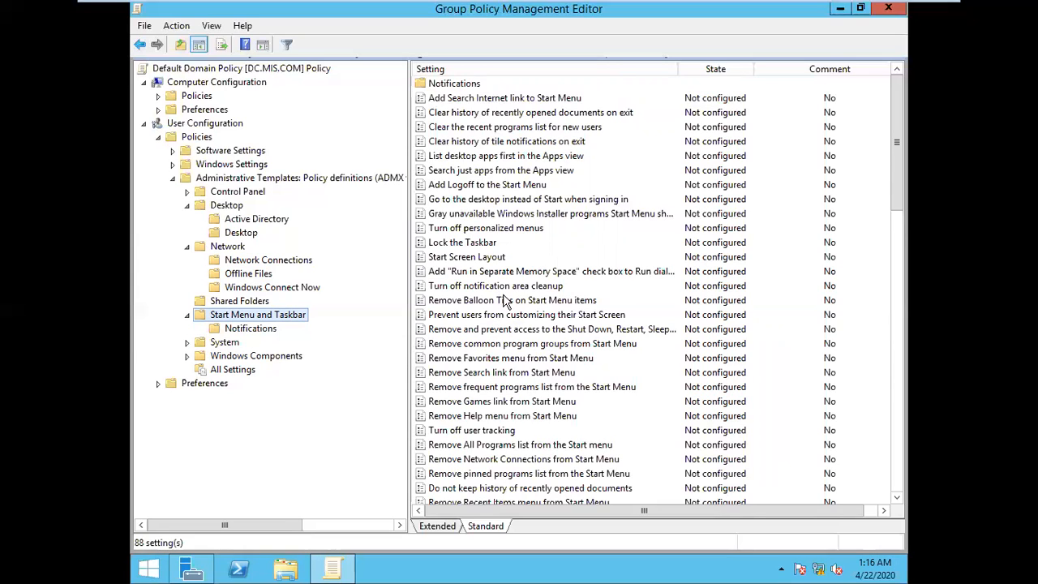
scroll(564, 356, "down", 5)
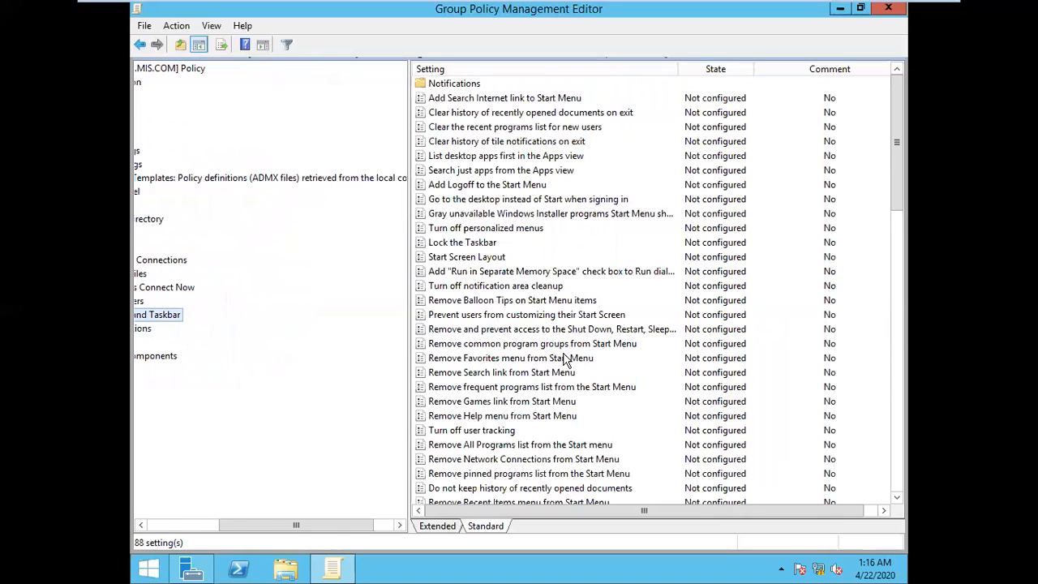
scroll(563, 355, "up", 4)
left_click(490, 243)
scroll(554, 335, "down", 7)
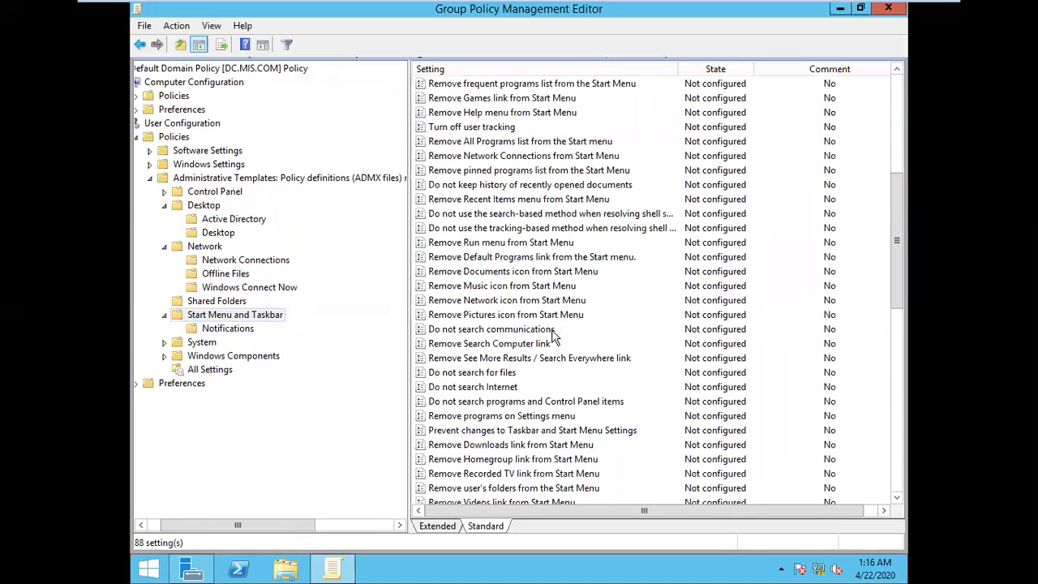
scroll(556, 335, "down", 13)
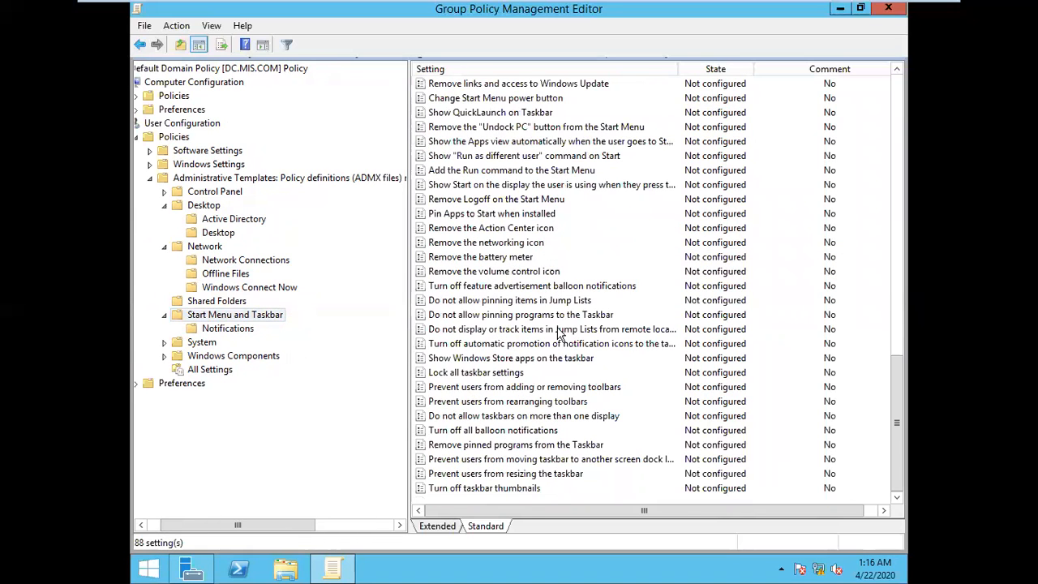
scroll(557, 328, "up", 20)
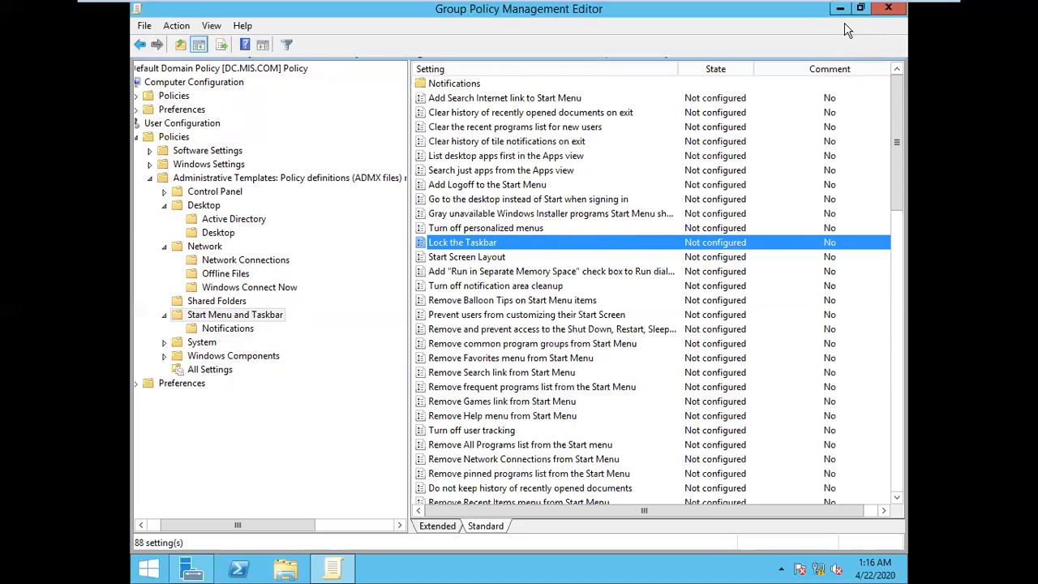
Step: Switch to the Windows 7 A client, view the taskbar's context options, and open and close Task Manager
left_click(763, 11)
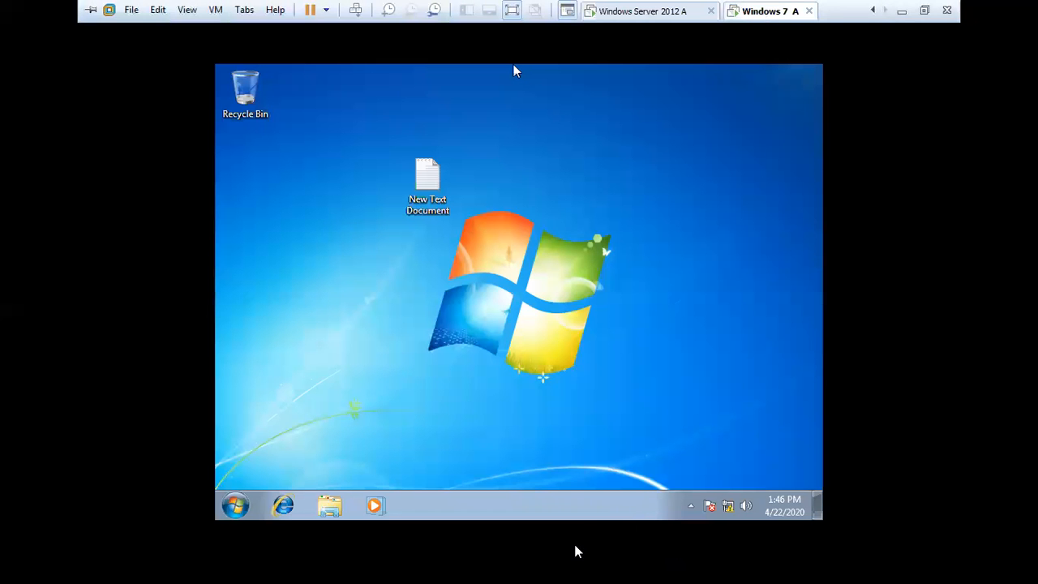
left_click(581, 512)
right_click(583, 514)
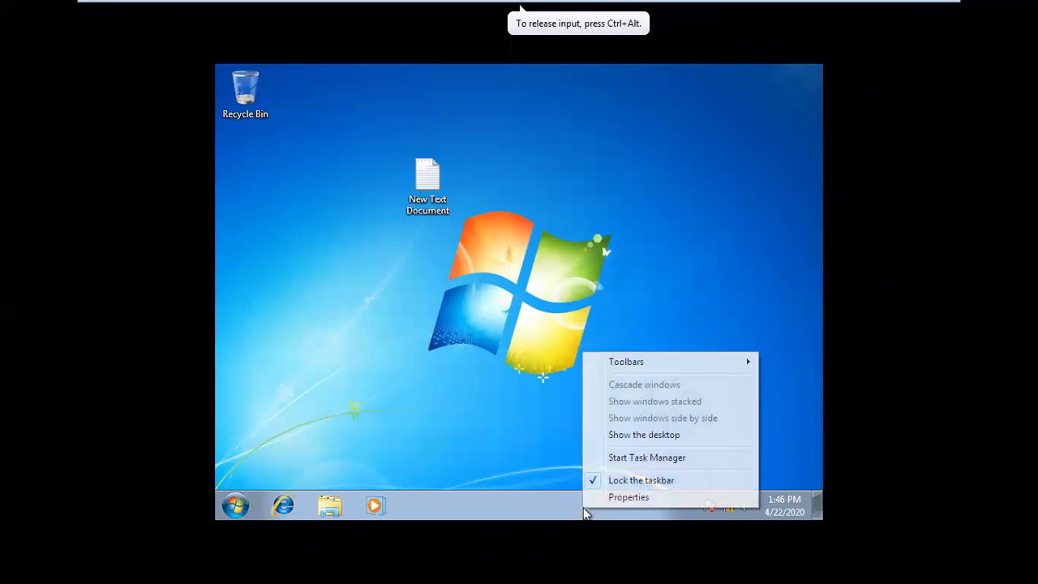
left_click(657, 461)
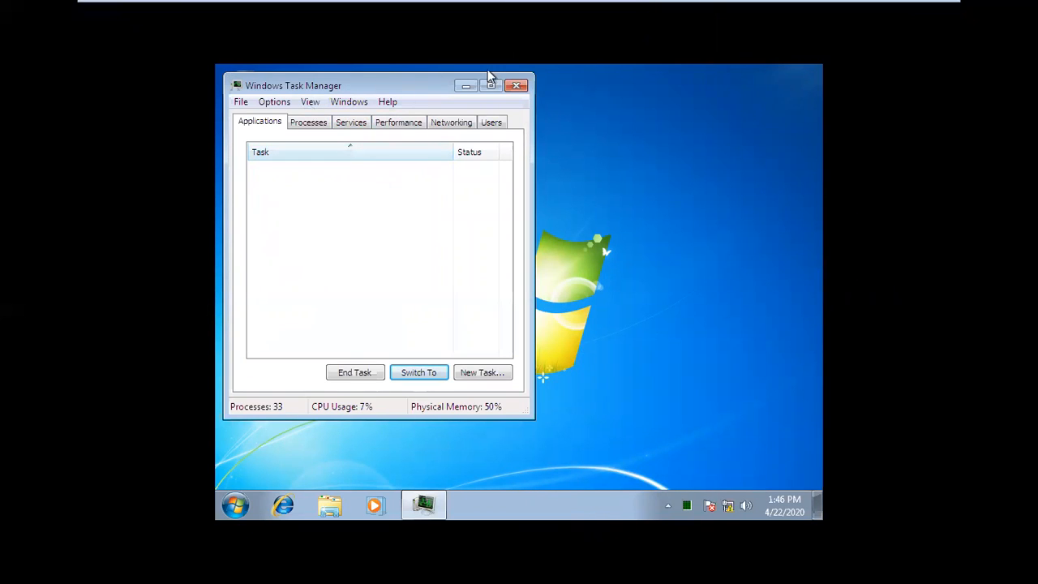
left_click(516, 86)
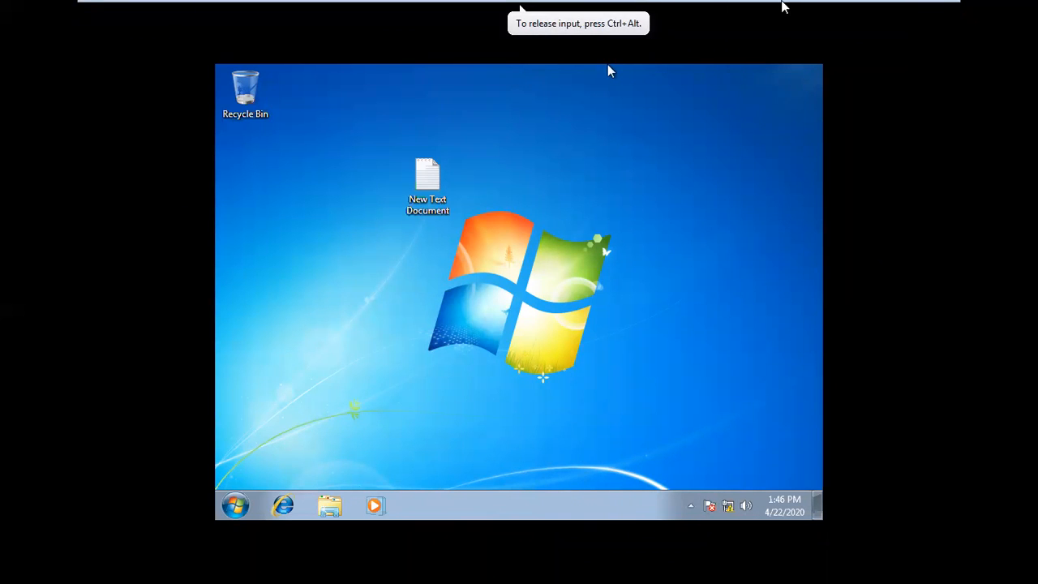
mouse_move(781, 7)
Step: Return to Windows Server 2012 A and set the Lock the Taskbar policy to Enabled
left_click(661, 10)
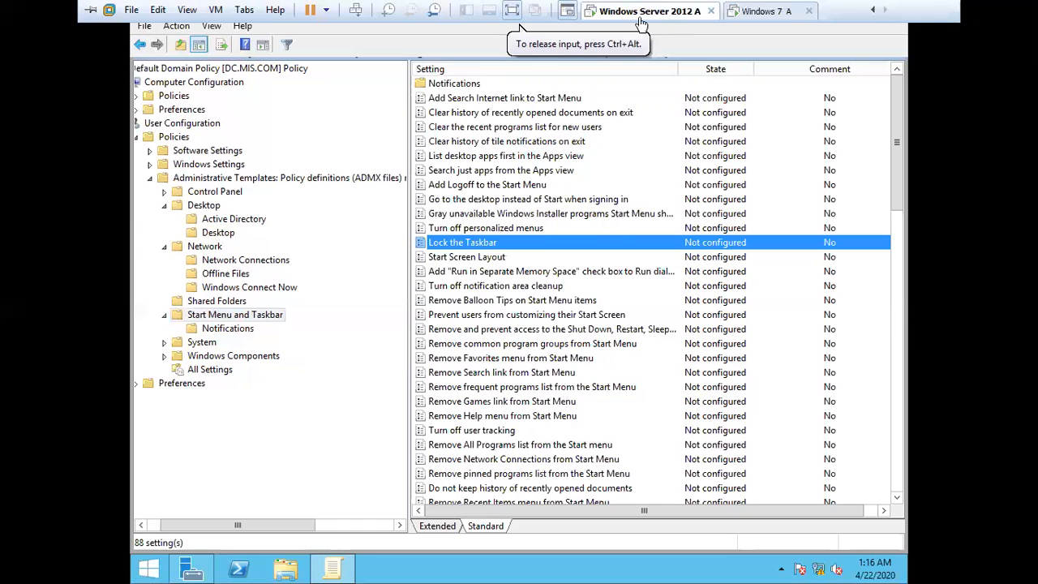
double_click(459, 249)
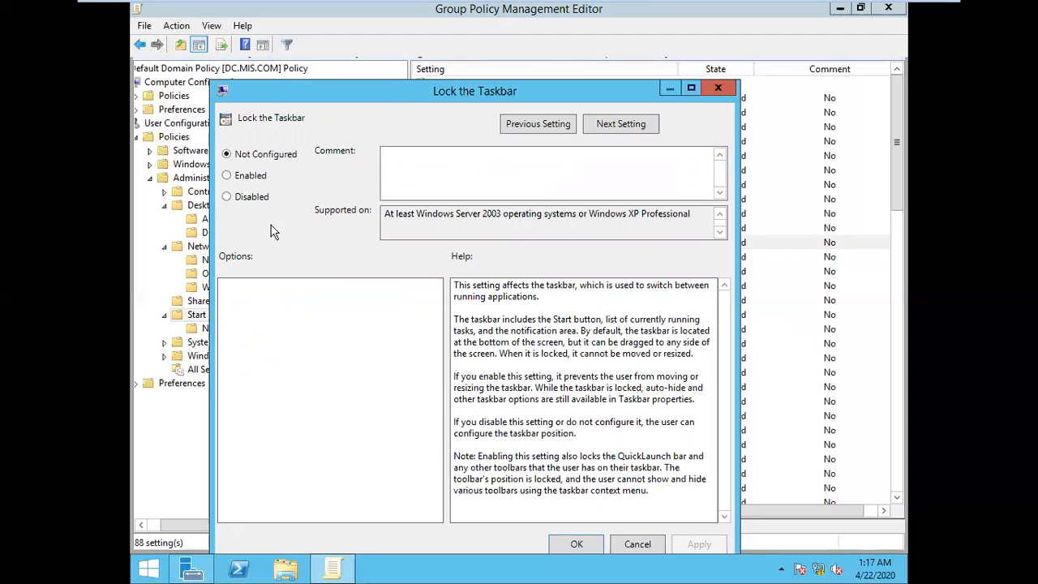
left_click(251, 180)
left_click(686, 547)
left_click(592, 545)
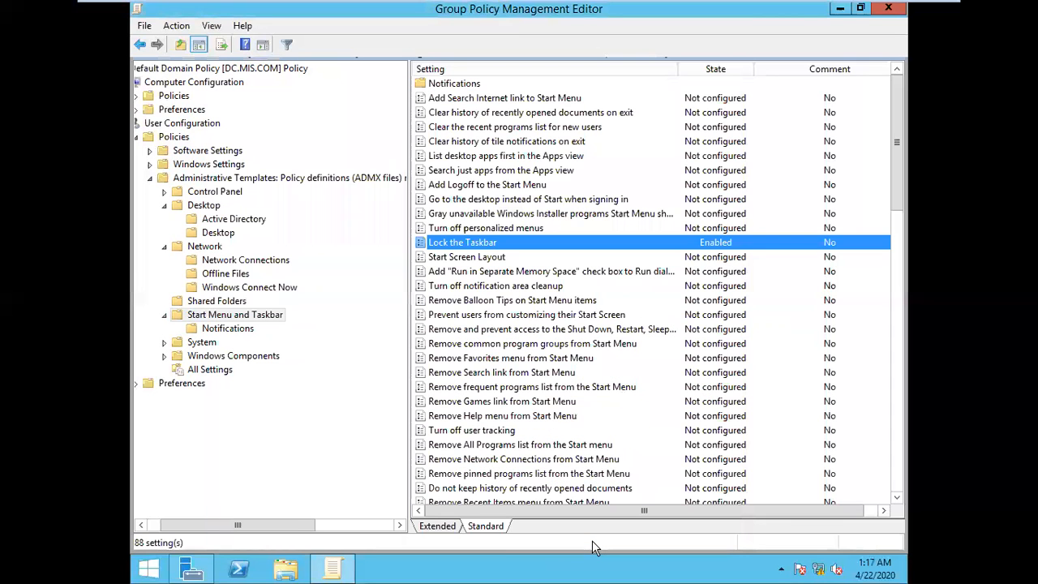
Step: Run gpupdate several times on the server to refresh the group policies
key("super+r")
key("Return")
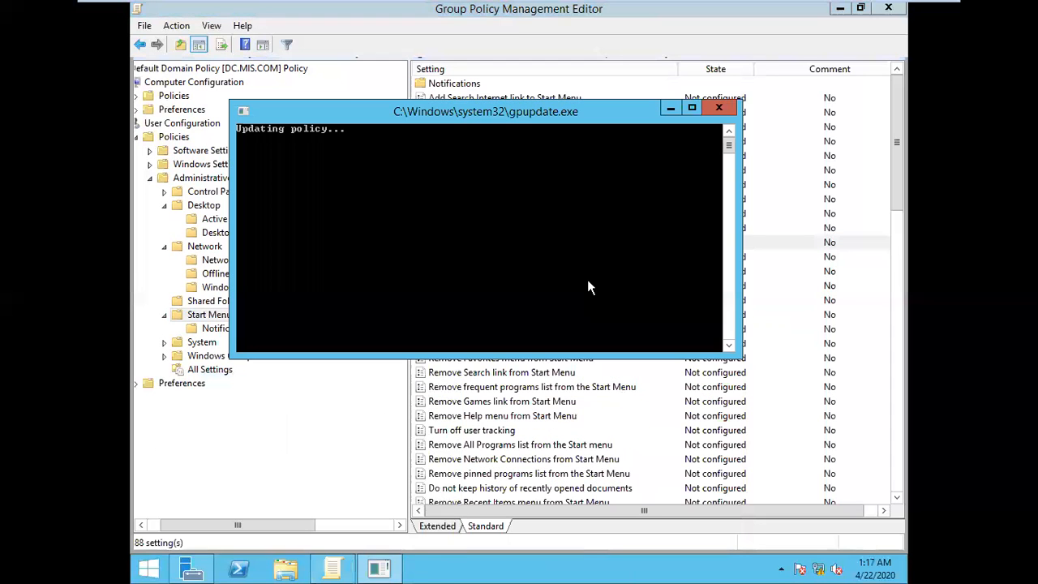
key("super+r")
key("Return")
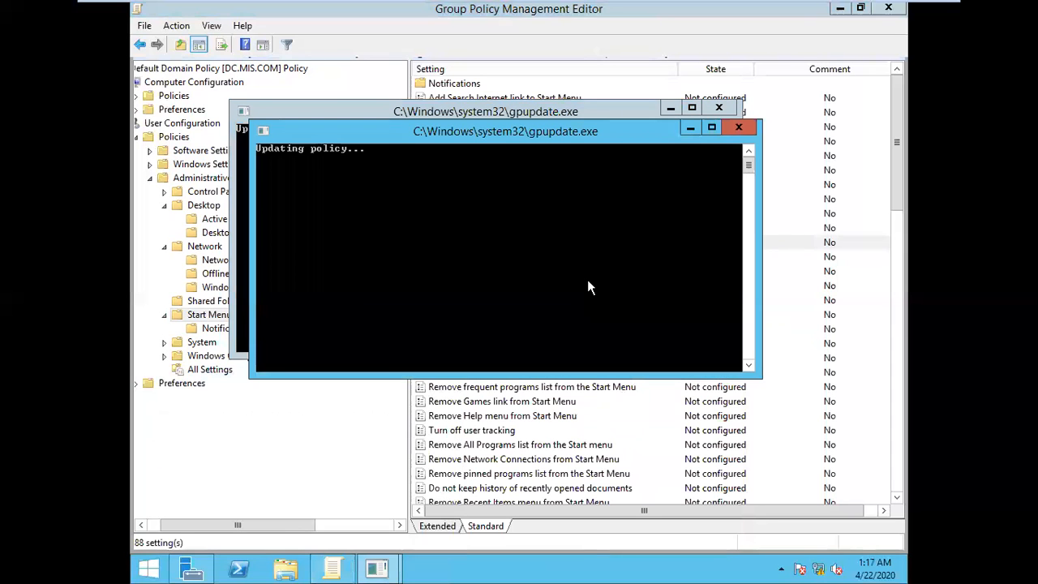
key("super+r")
key("Return")
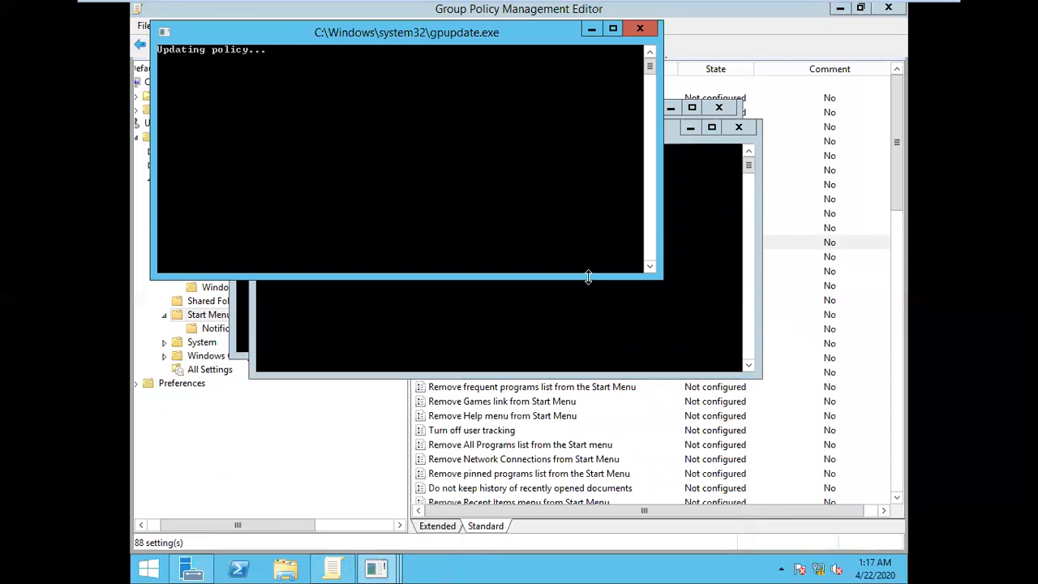
key("super+r")
key("Return")
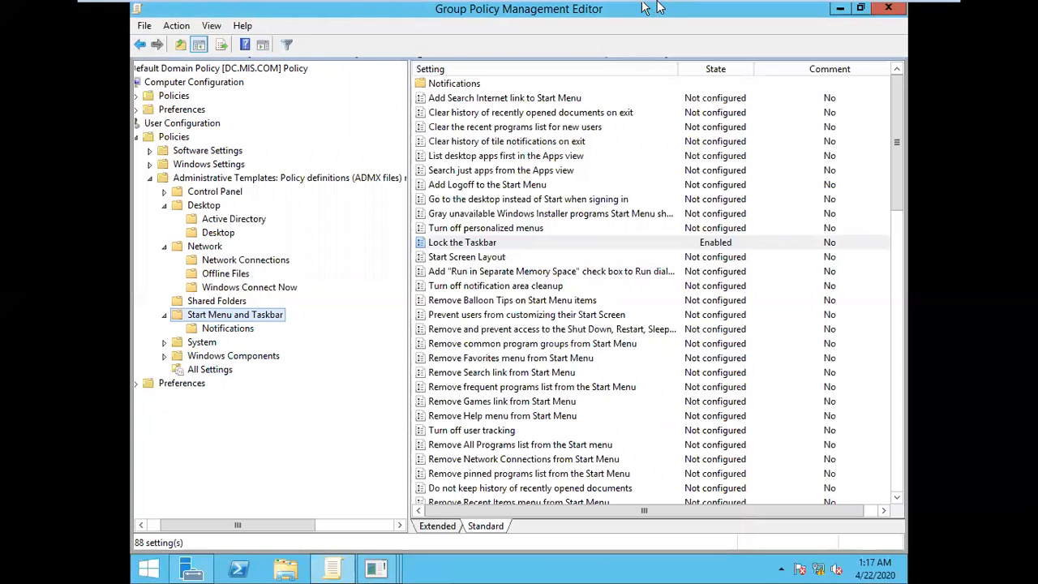
Step: Log off the current user on the Windows 7 A client and log on as u1 with the account password
mouse_move(688, 9)
left_click(749, 13)
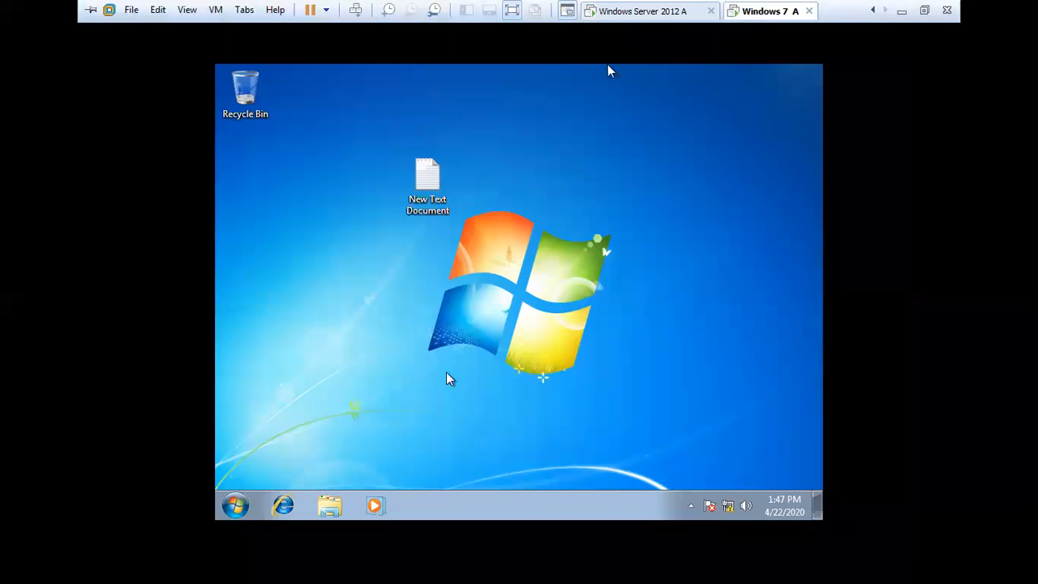
key("super")
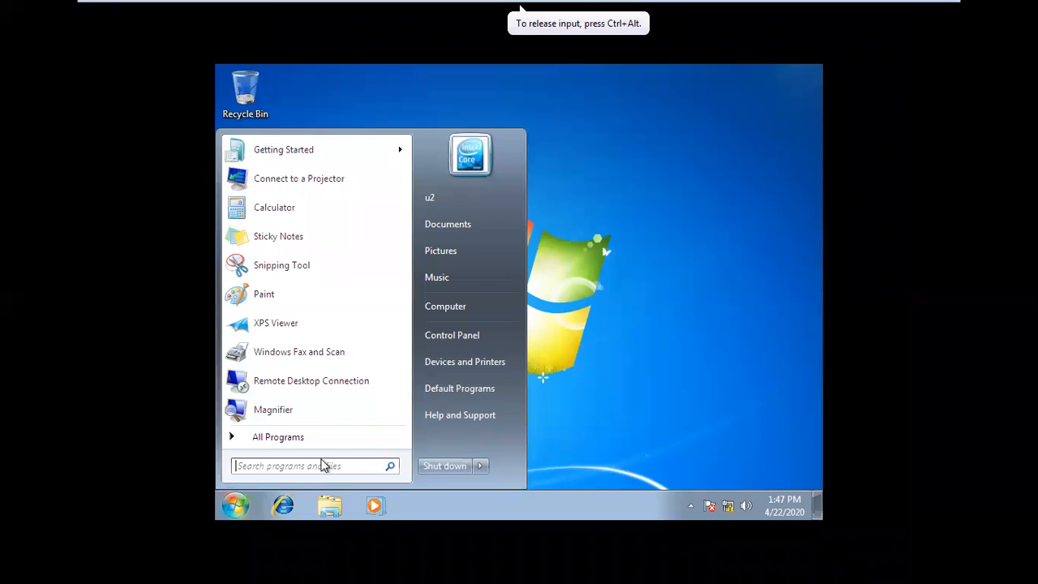
left_click(480, 467)
left_click(520, 395)
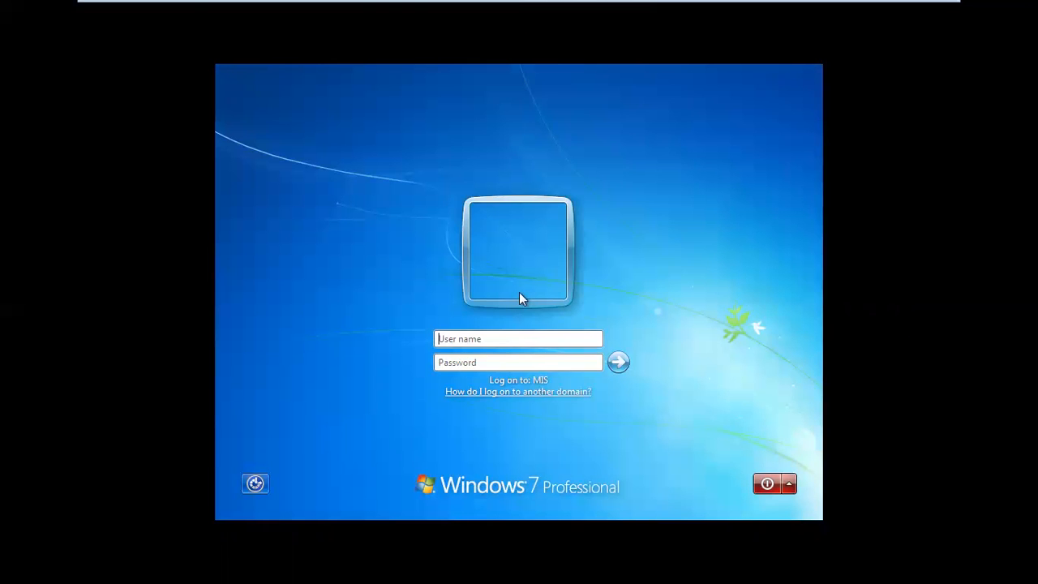
type("u1")
key("Tab")
type("password")
key("Return")
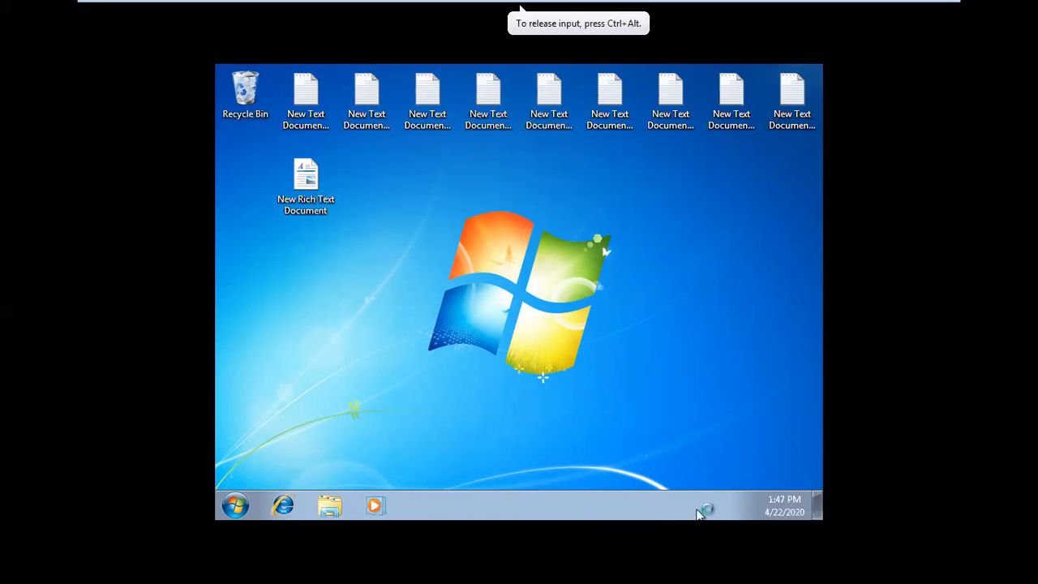
Step: Check the Lock the taskbar option in the client's taskbar context options, and open the clock's calendar
right_click(546, 506)
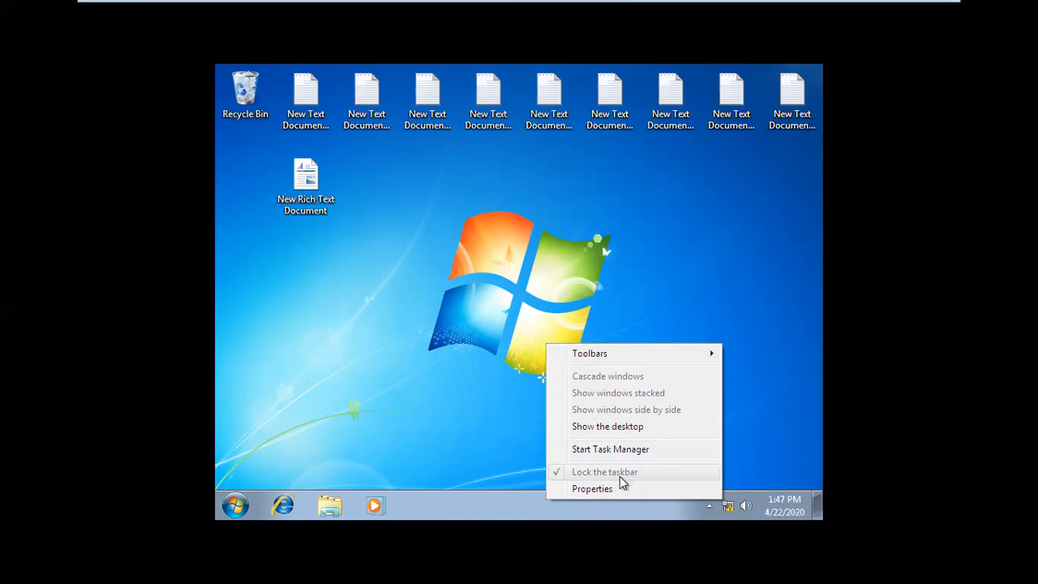
left_click(578, 512)
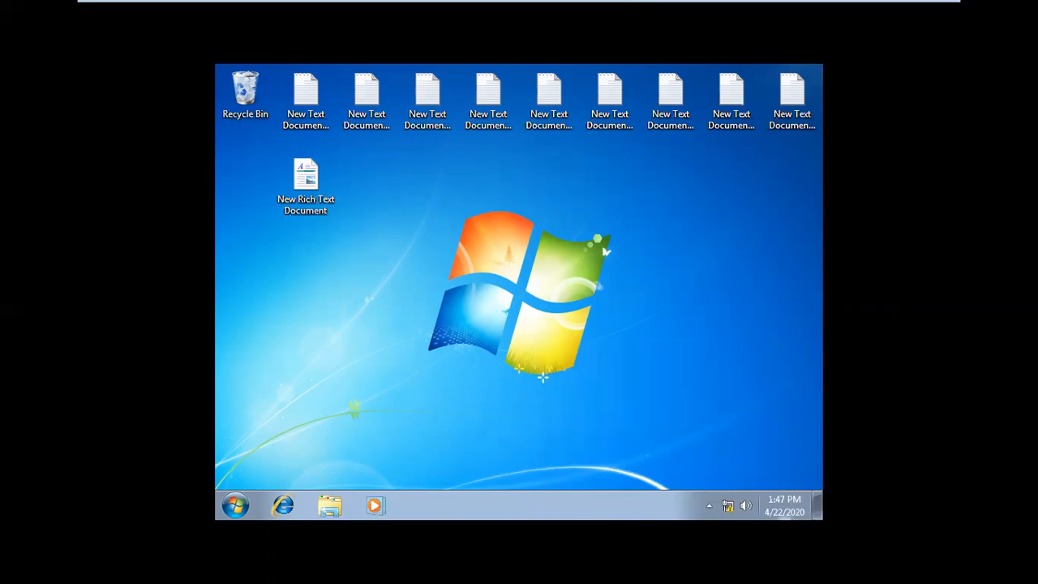
left_click(770, 509)
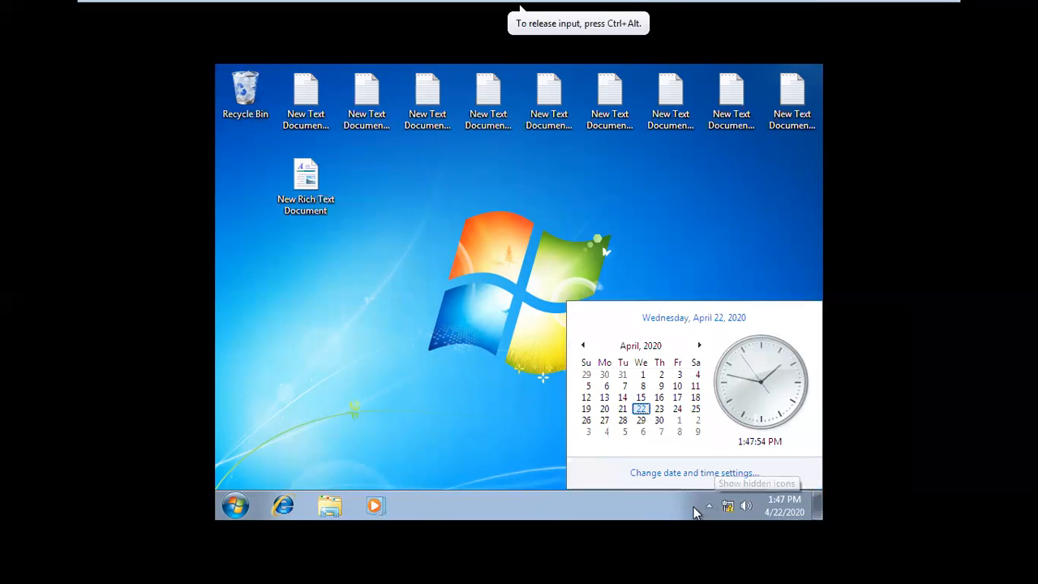
Step: Test the client's locked taskbar by starting and closing Task Manager from its context options, and opening and closing Internet Explorer
right_click(556, 504)
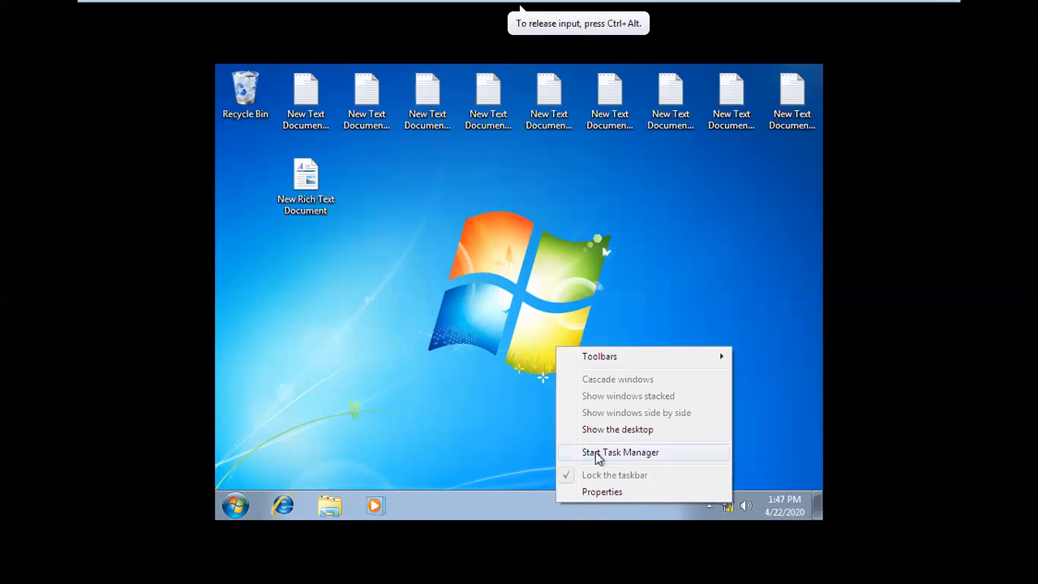
left_click(596, 453)
left_click(516, 85)
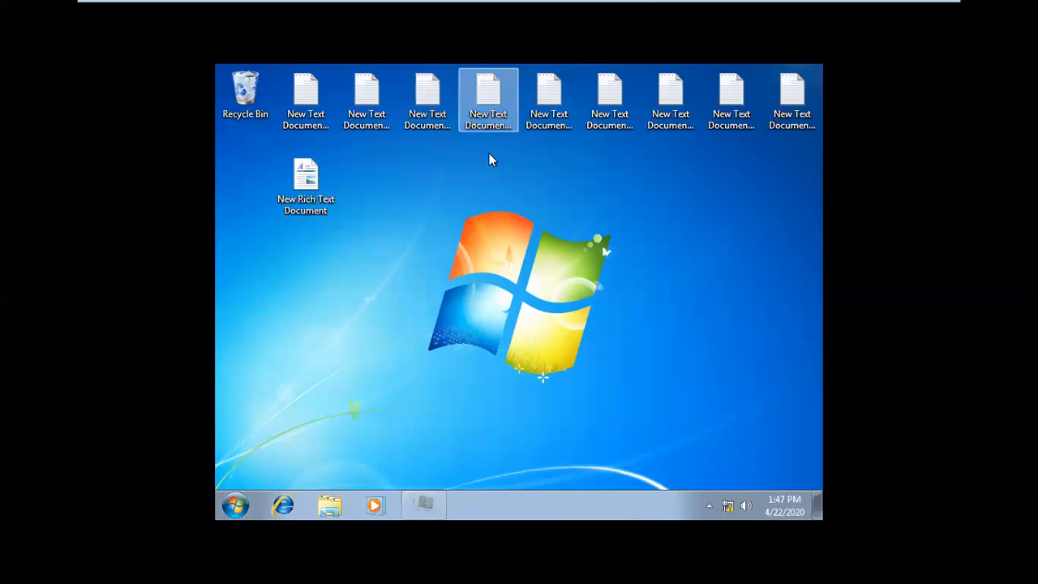
left_click(272, 503)
left_click(811, 72)
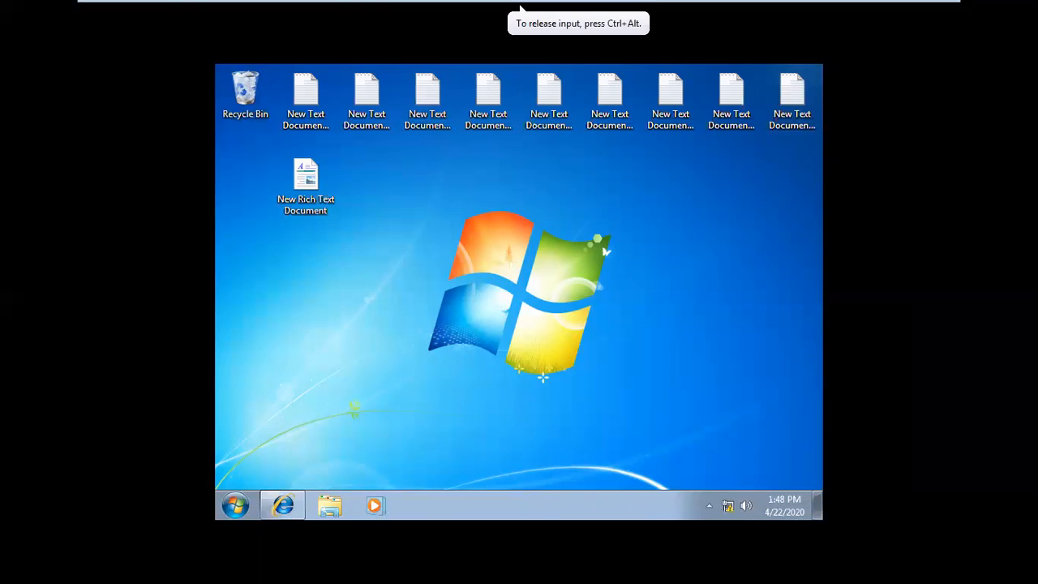
Step: Inspect the taskbar's notification area, including the hidden icons, the network icon options and the volume control
left_click(709, 505)
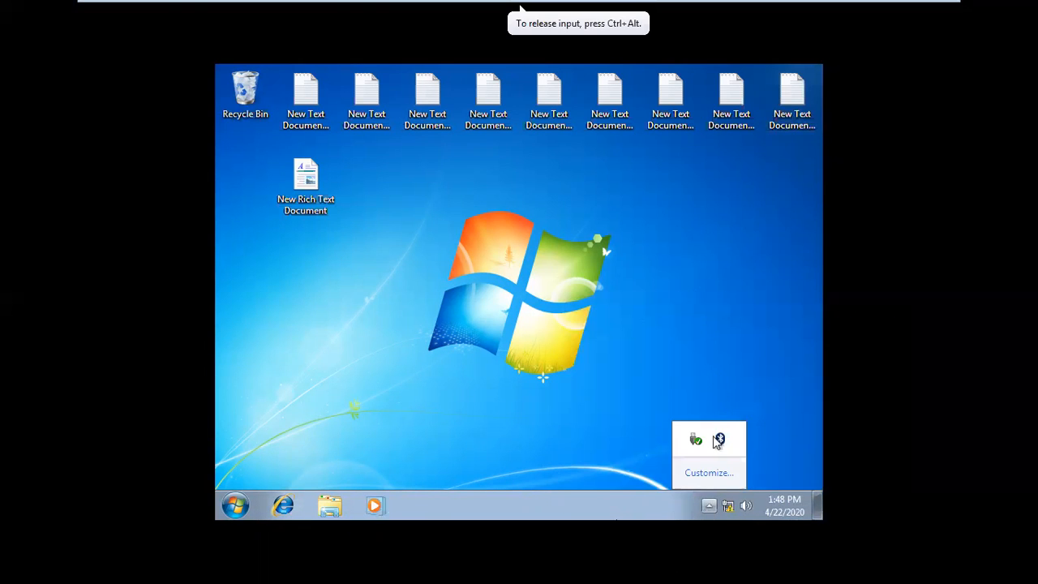
left_click(727, 512)
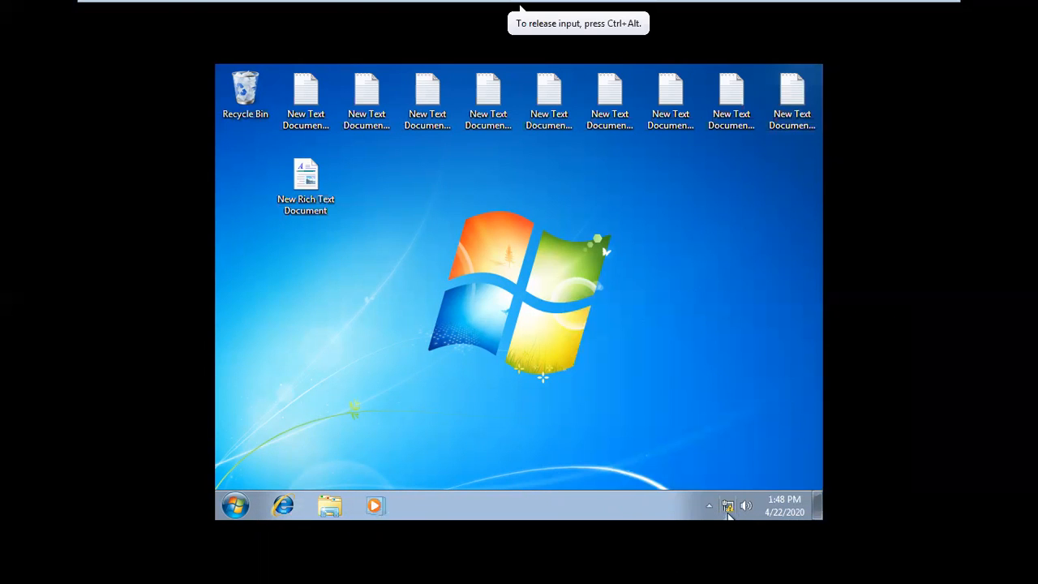
right_click(727, 515)
left_click(730, 407)
left_click(746, 506)
left_click(542, 508)
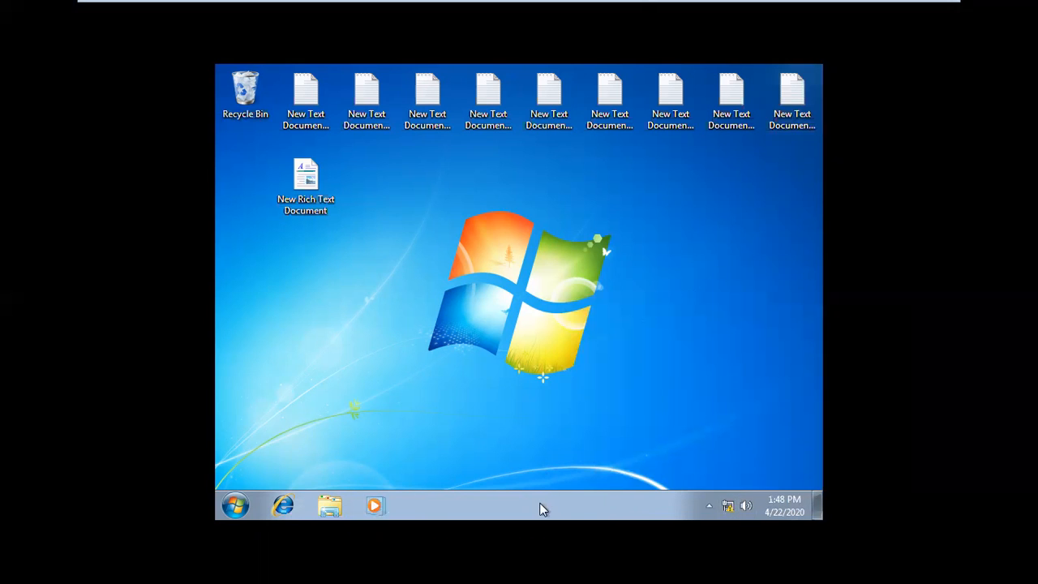
Step: Examine Lock the taskbar in the taskbar properties, toggle Auto-hide the taskbar and Use small icons on and off, and close without applying
right_click(542, 508)
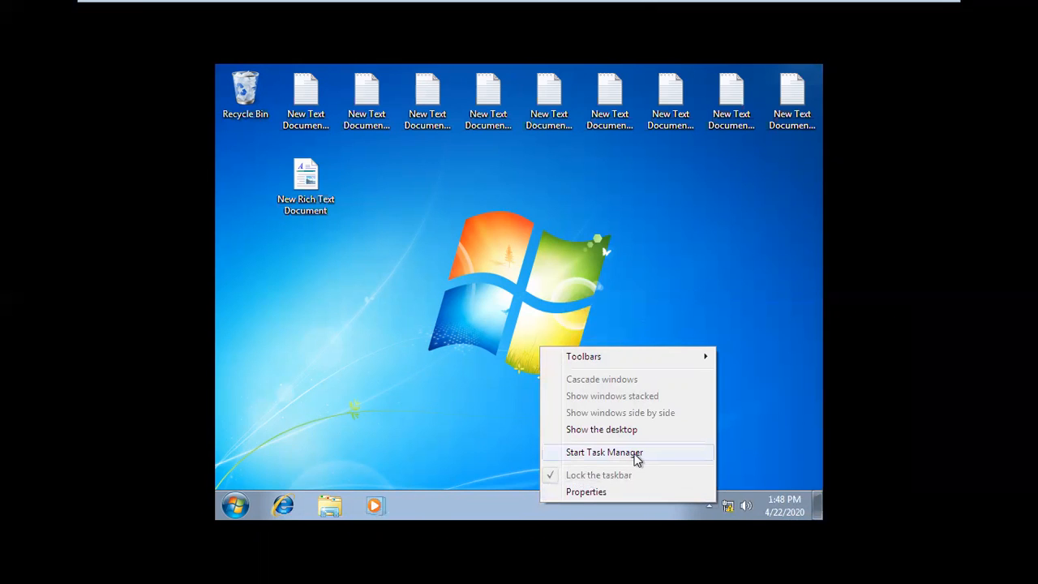
left_click(603, 492)
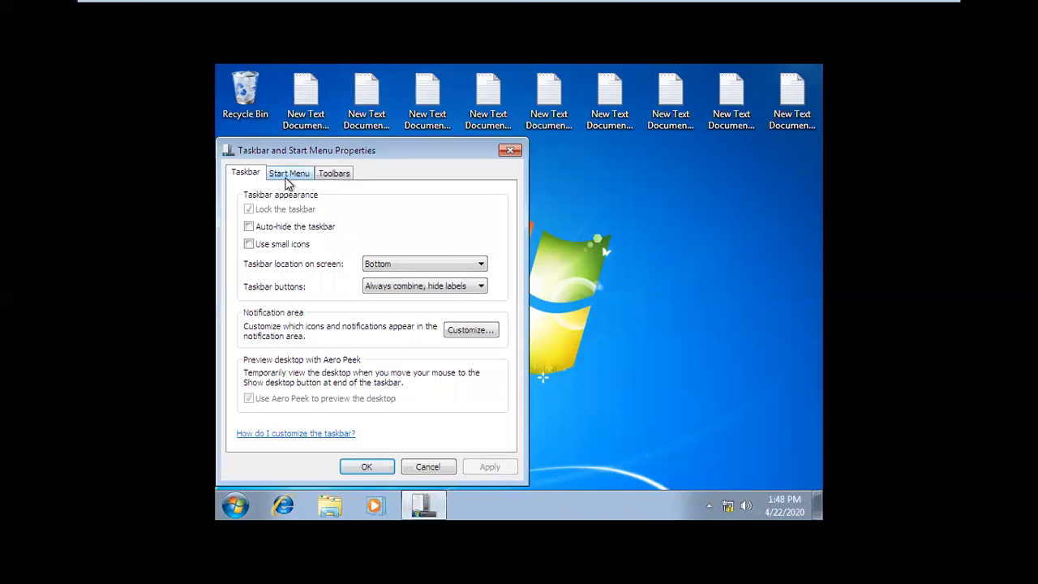
left_click(260, 229)
left_click(261, 245)
left_click(273, 230)
left_click(267, 246)
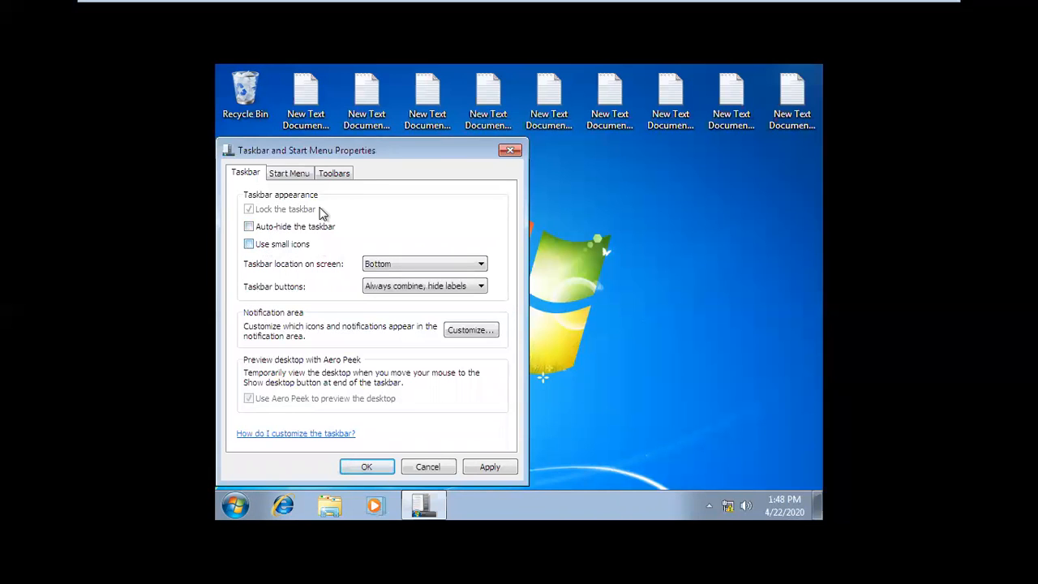
left_click(511, 150)
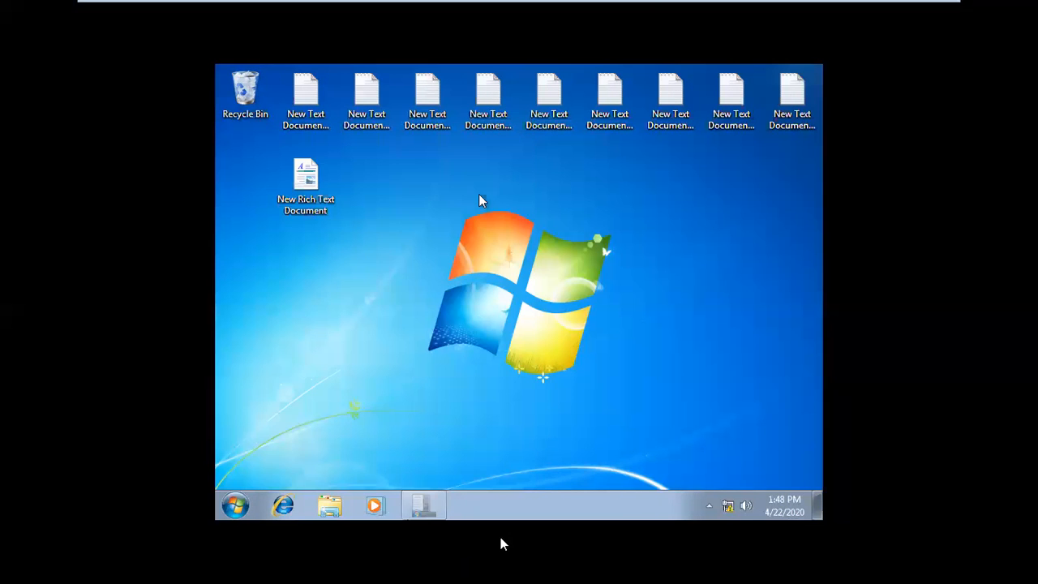
Step: Open the taskbar's context options again, and launch and close Windows Media Player from the taskbar
right_click(515, 515)
left_click(454, 502)
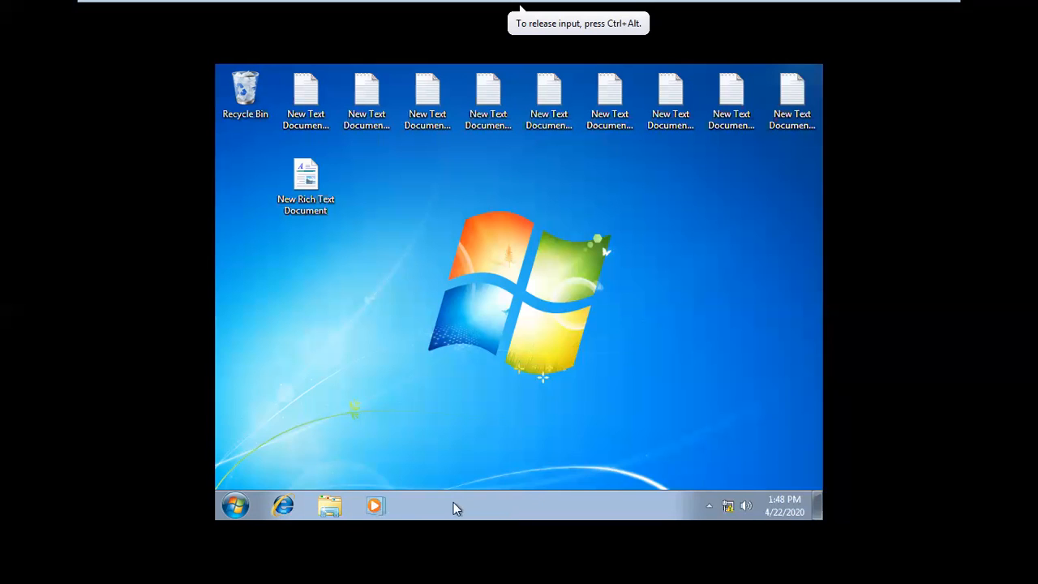
left_click(374, 505)
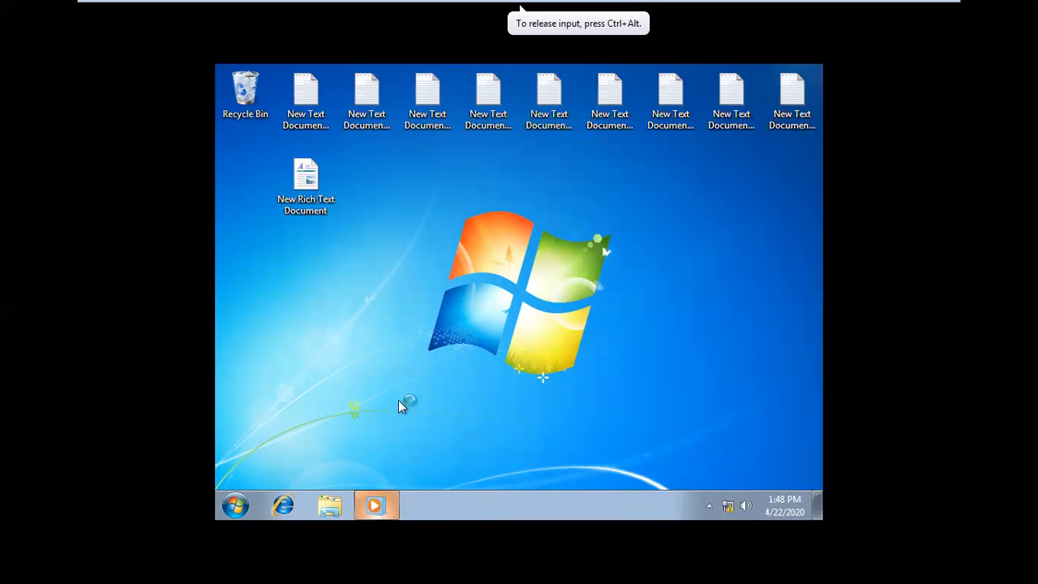
left_click(728, 123)
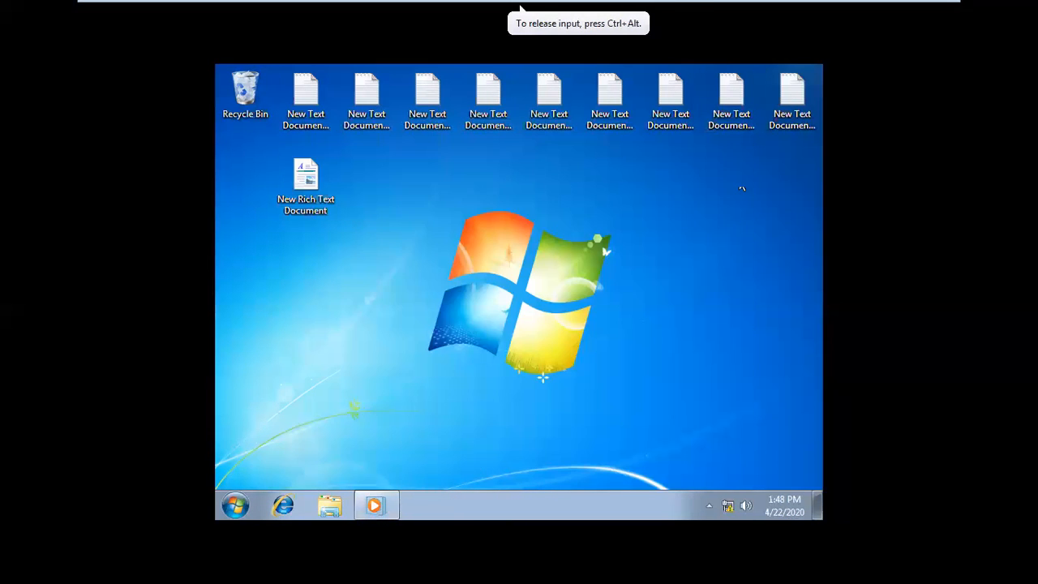
Step: Switch to Windows Server 2012 A and set the Lock the Taskbar policy to Not Configured
mouse_move(714, 7)
left_click(625, 10)
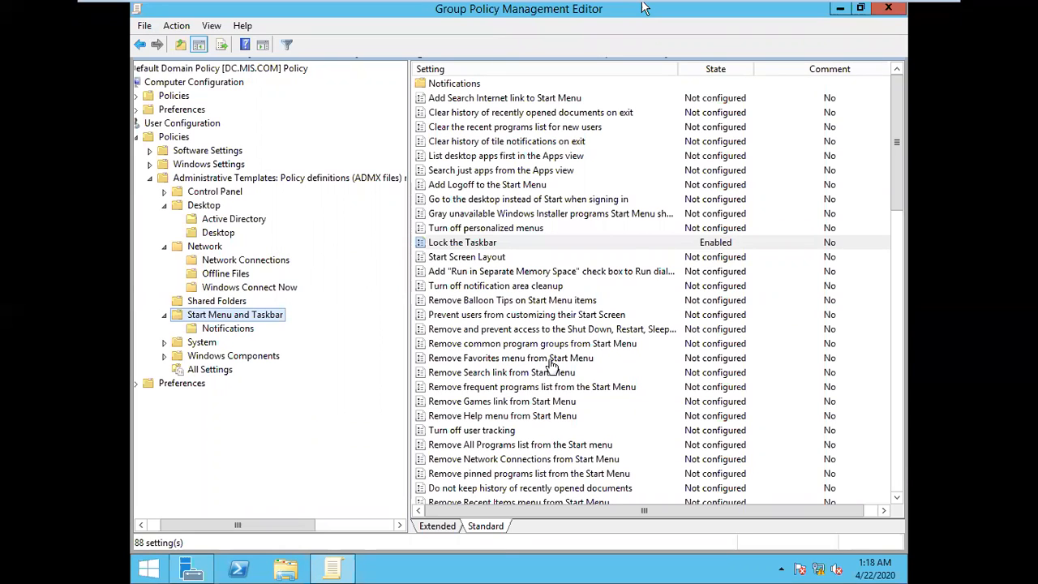
double_click(462, 249)
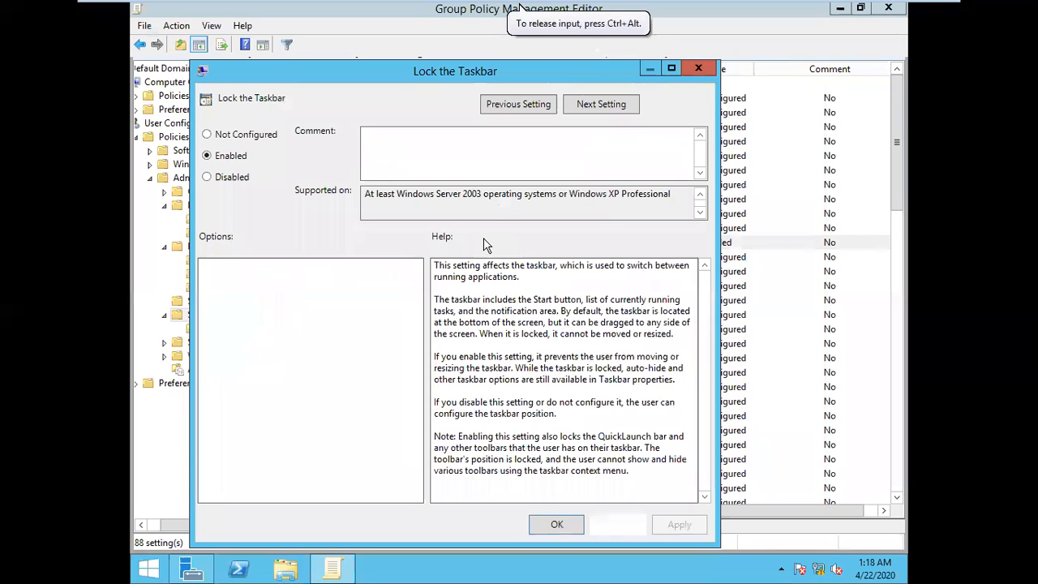
key("alt+c")
left_click(679, 524)
left_click(557, 524)
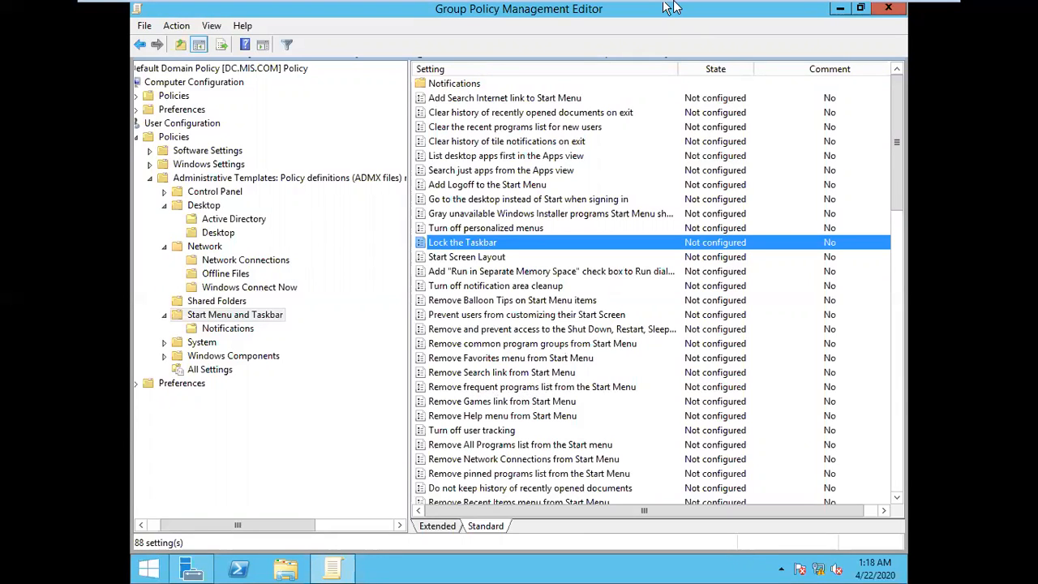
Step: Switch to the Windows 7 A client and check the search box in its Start menu
mouse_move(673, 7)
left_click(754, 10)
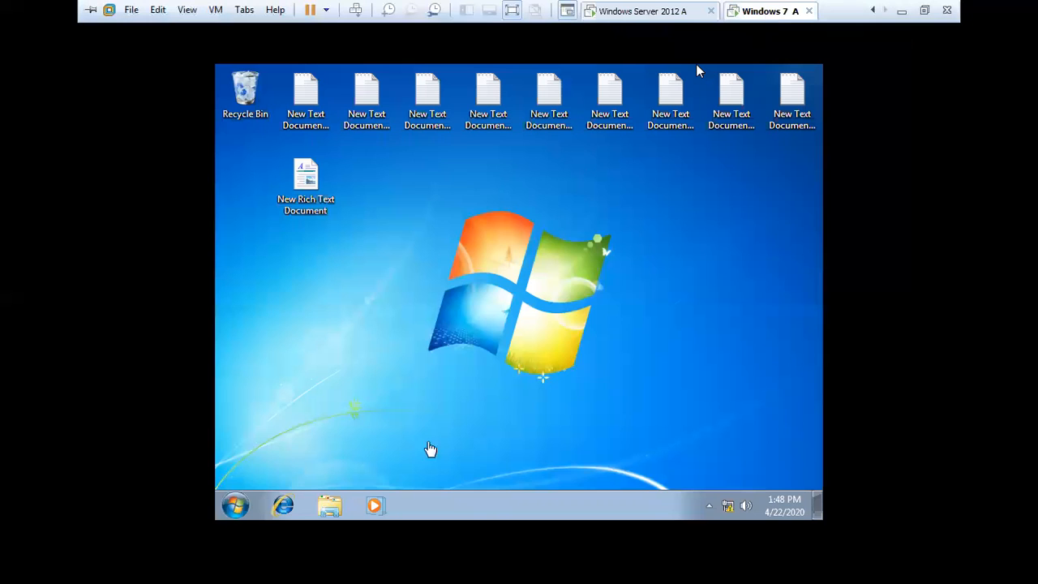
left_click(236, 506)
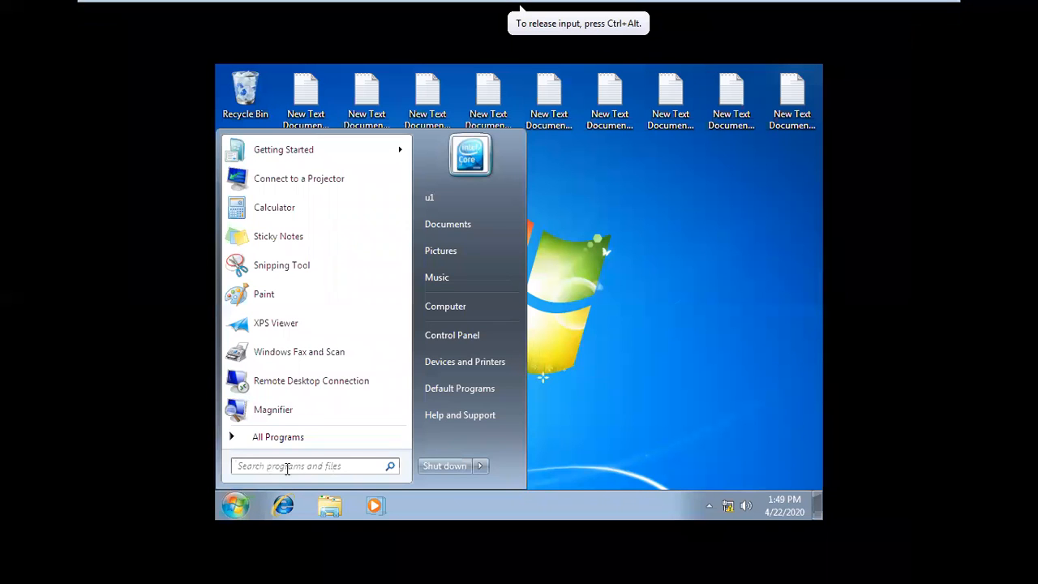
left_click(592, 399)
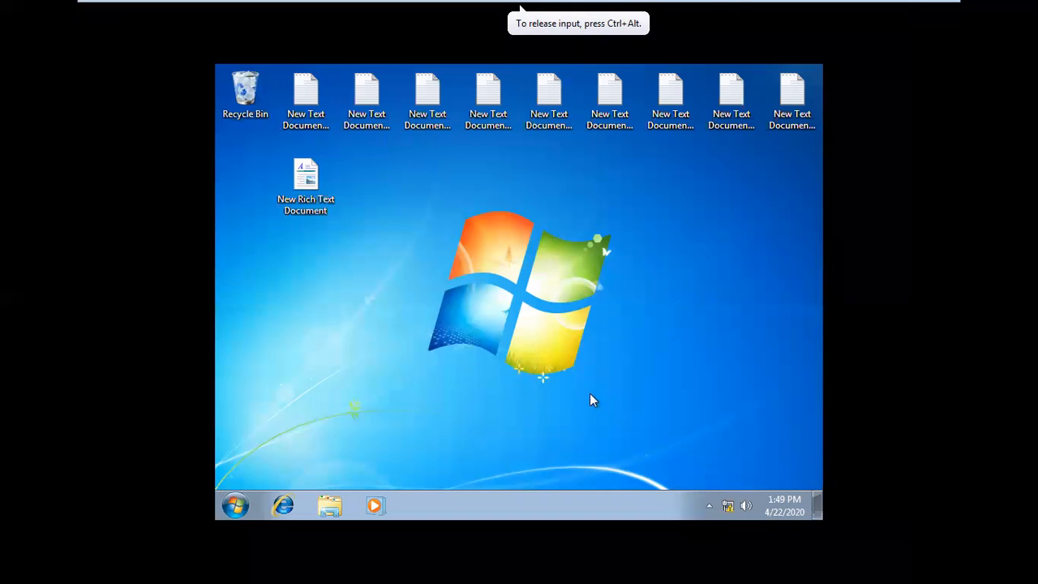
Step: Return to Windows Server 2012 A and set the Remove Search link from Start Menu policy to Enabled
mouse_move(737, 4)
left_click(662, 10)
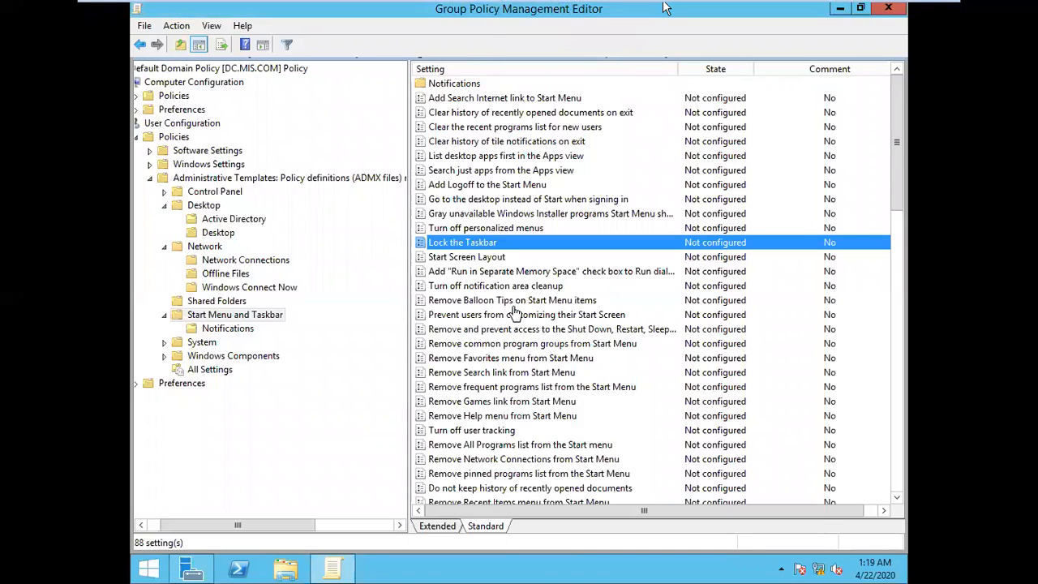
double_click(487, 373)
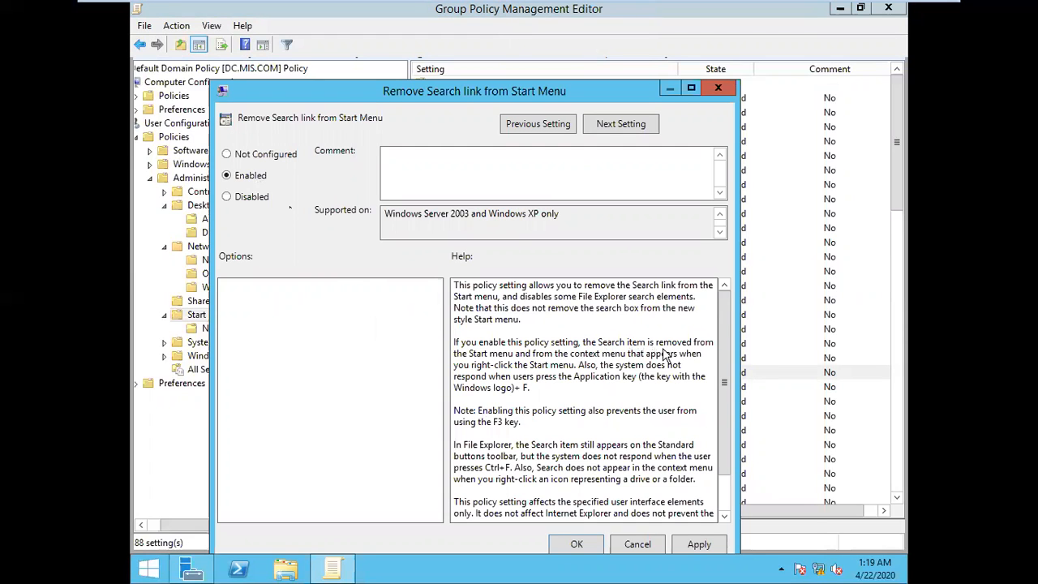
left_click(706, 546)
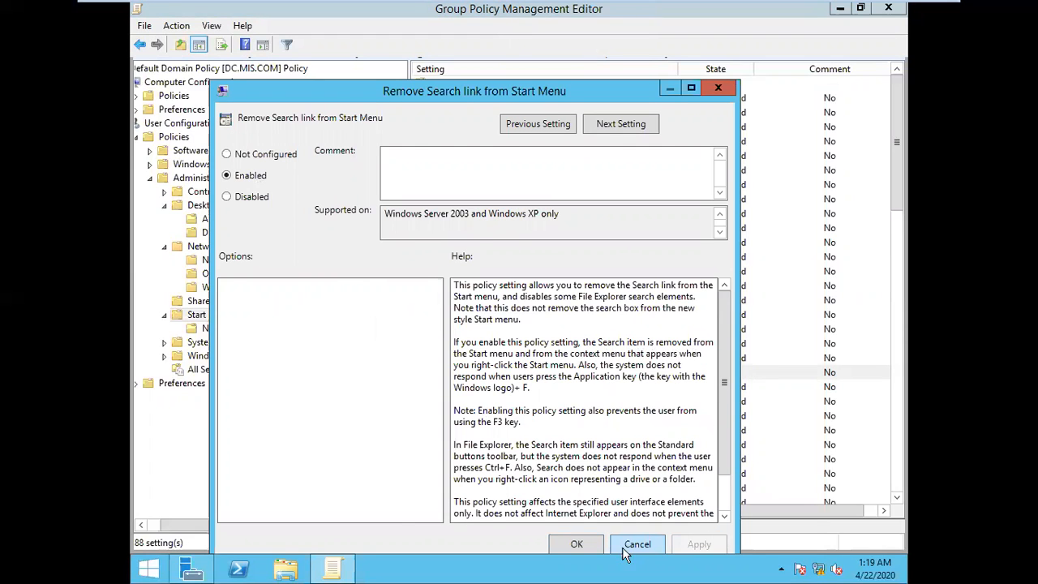
left_click(576, 544)
left_click(492, 403)
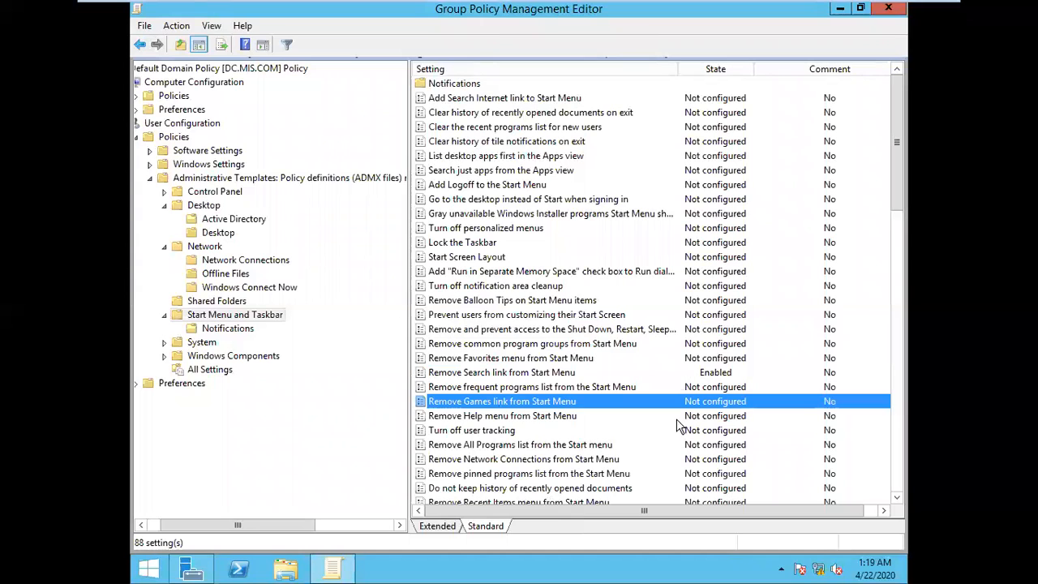
Step: Run gpupdate three times on the server to apply the Remove Search link policy
key("super+r")
key("Return")
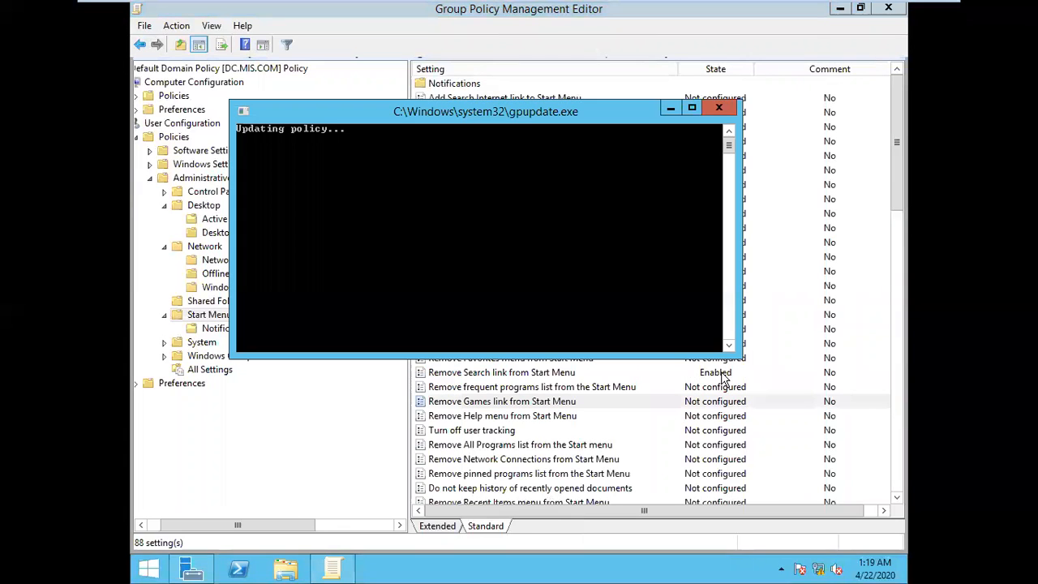
key("super+r")
key("Return")
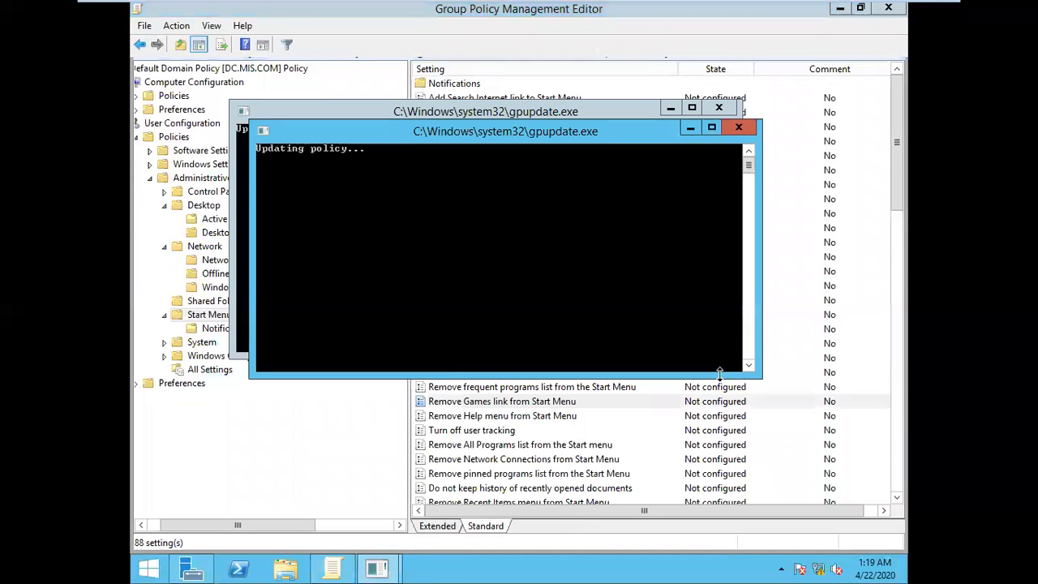
key("super+r")
key("Return")
Step: Switch to the Windows 7 A client and restart it
mouse_move(619, 7)
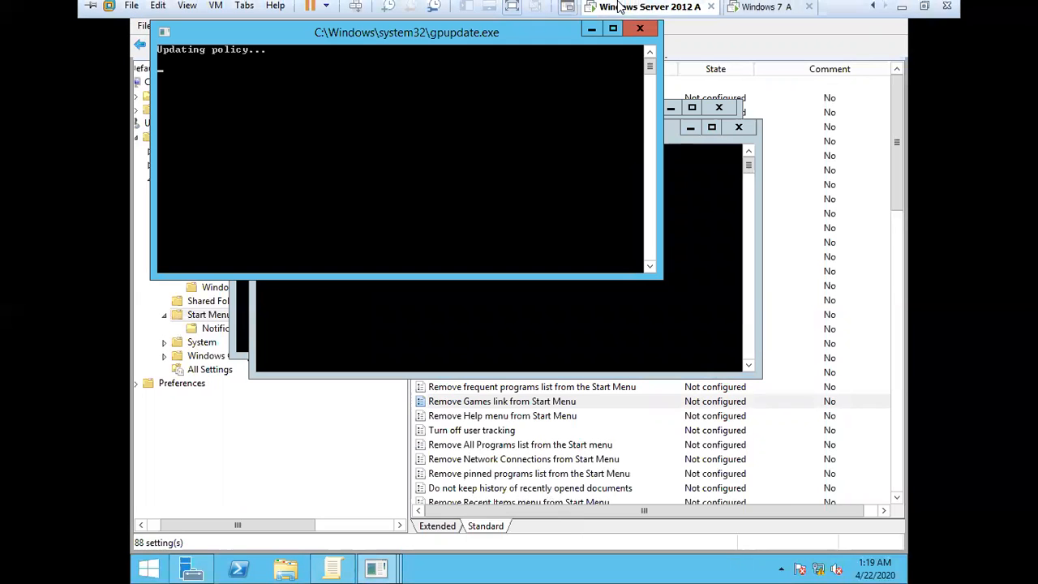
left_click(758, 6)
left_click(230, 511)
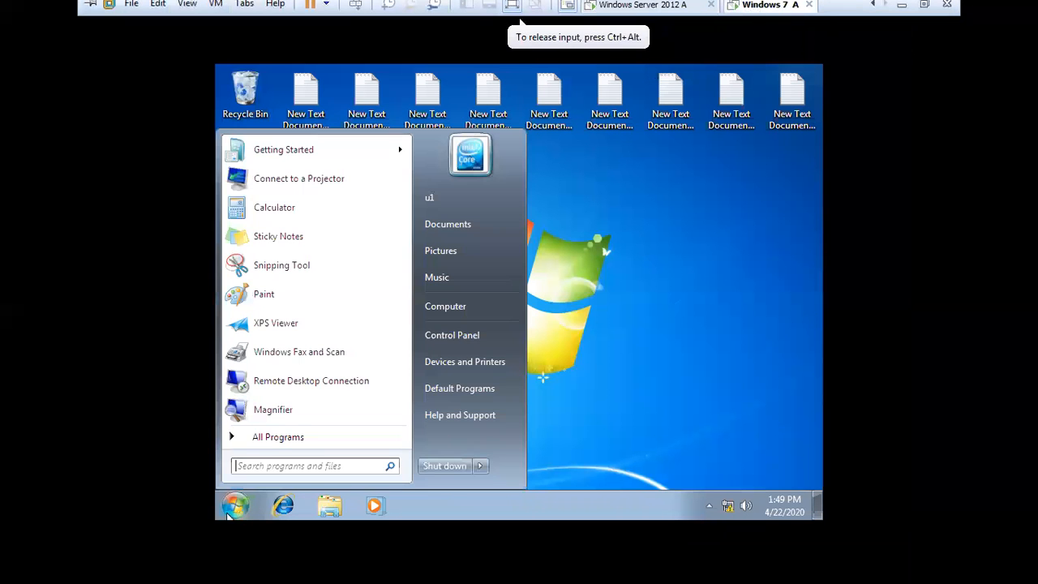
left_click(479, 466)
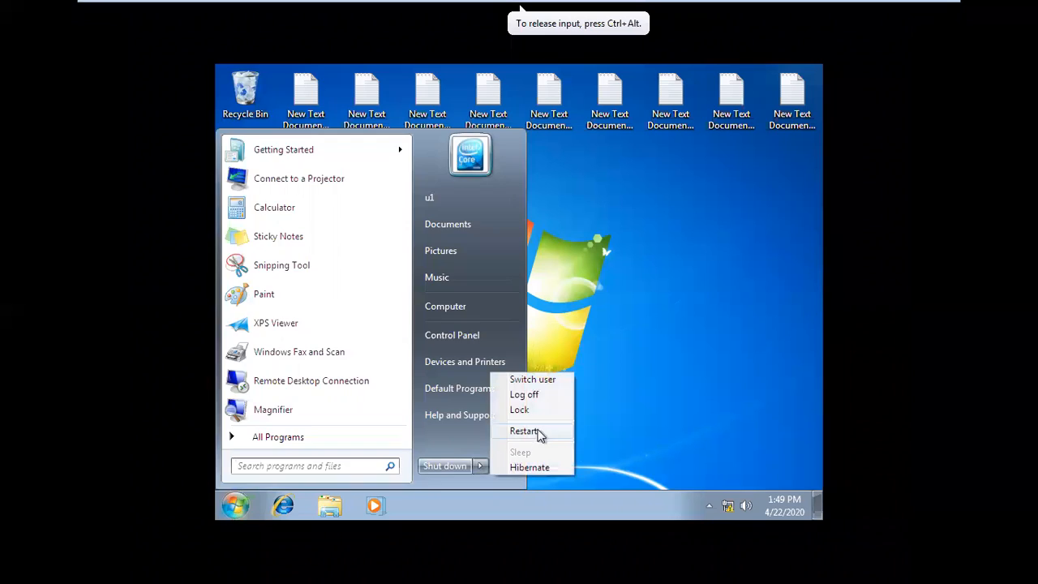
left_click(531, 429)
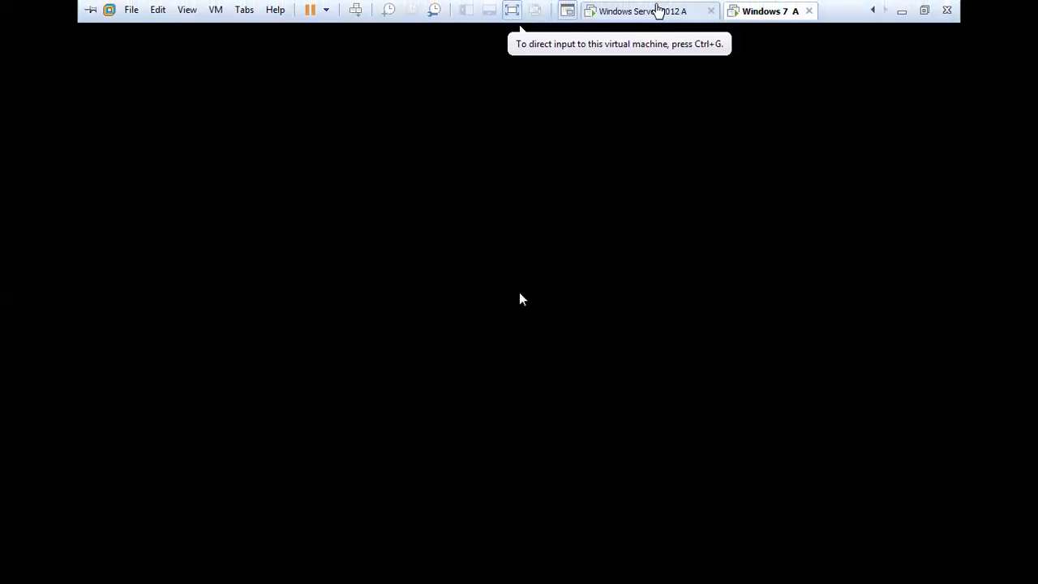
Step: Return to Windows Server 2012 A and set the Remove All Programs list from the Start menu policy to Enabled
left_click(658, 10)
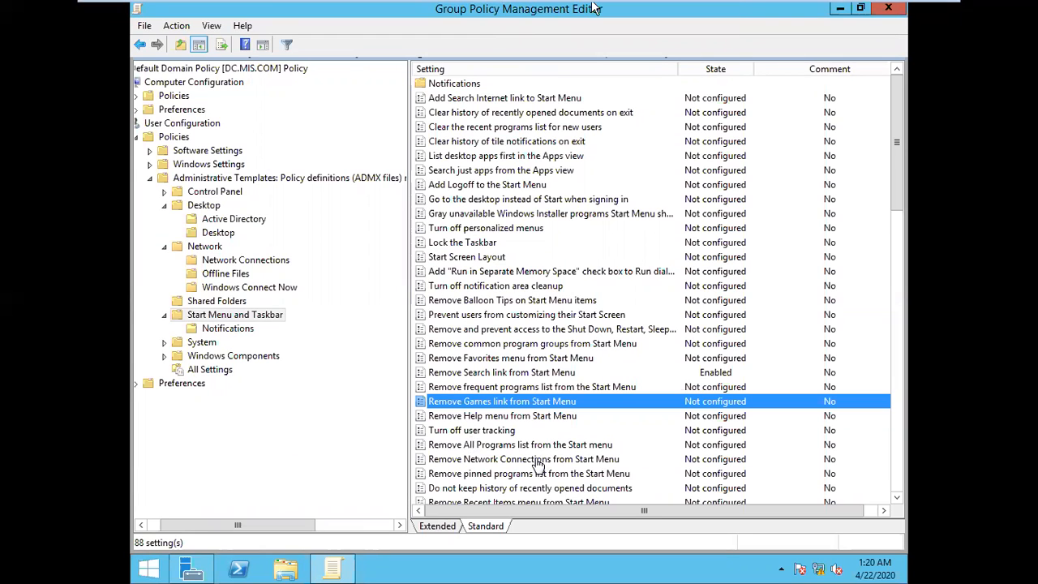
mouse_move(748, 6)
left_click(587, 450)
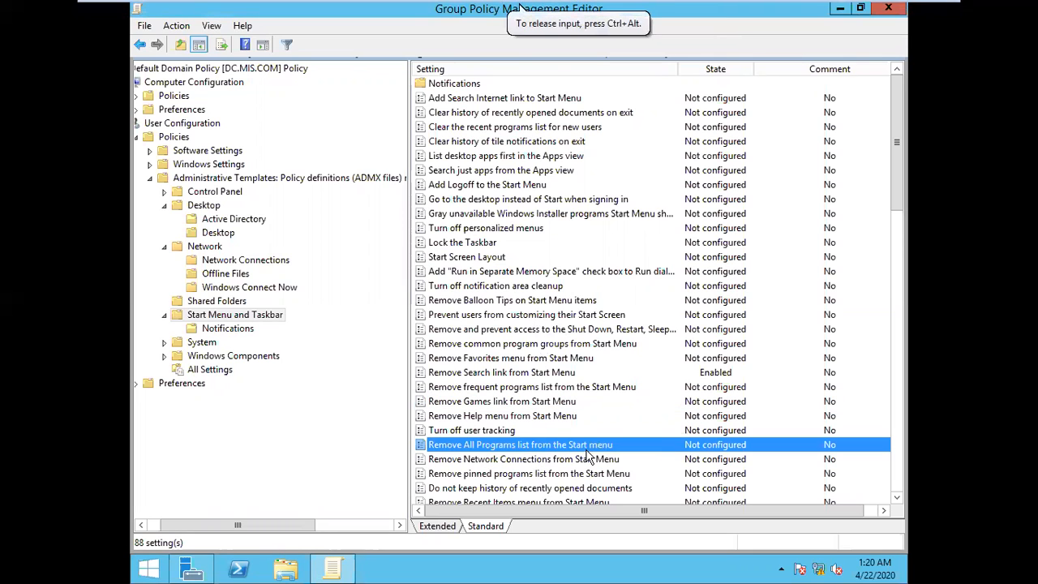
double_click(587, 450)
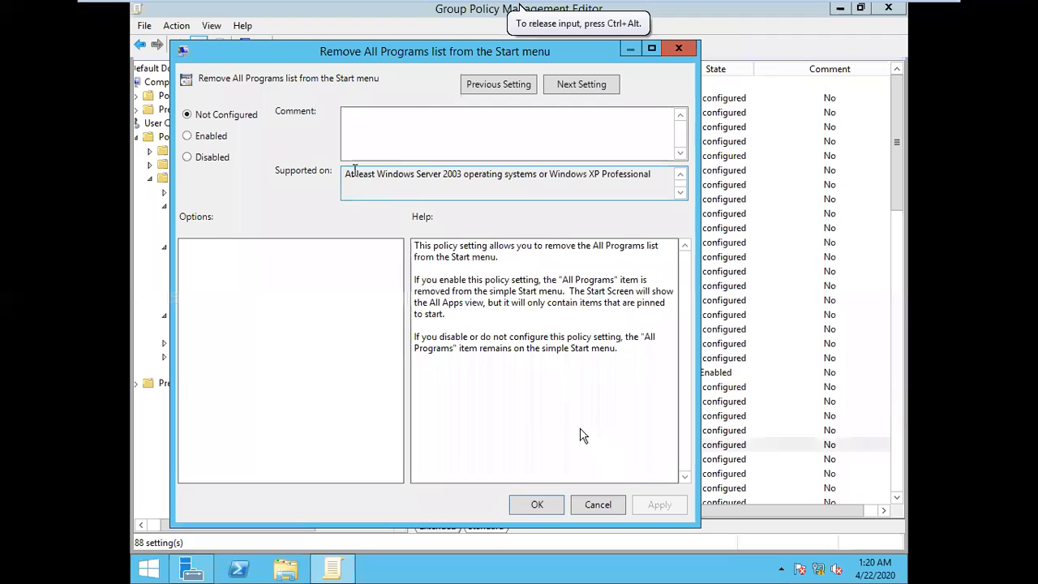
left_click(215, 138)
left_click(663, 508)
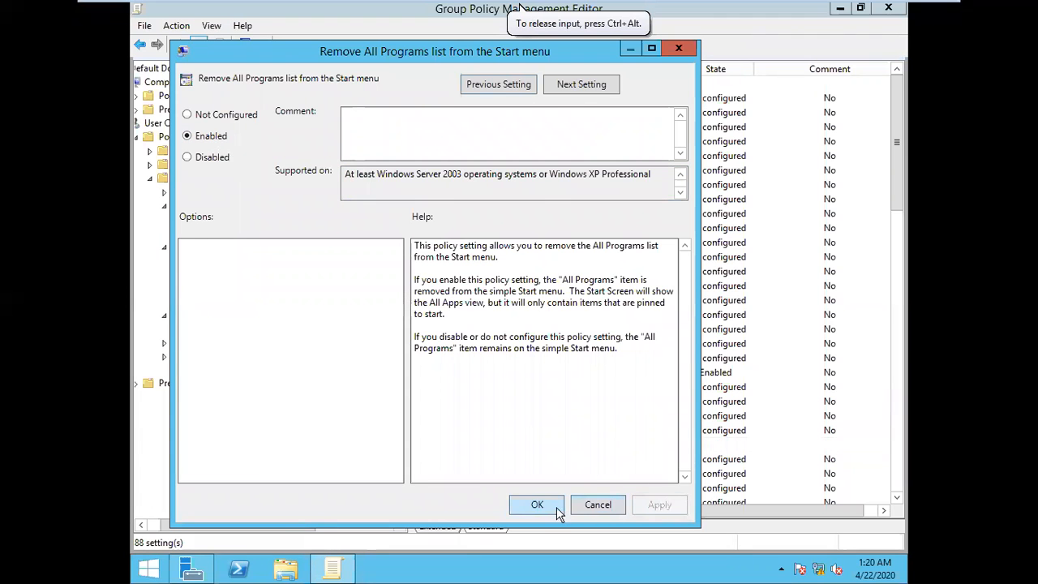
left_click(537, 505)
Step: Run gpupdate twice on the server to apply the Remove All Programs list policy
key("super+r")
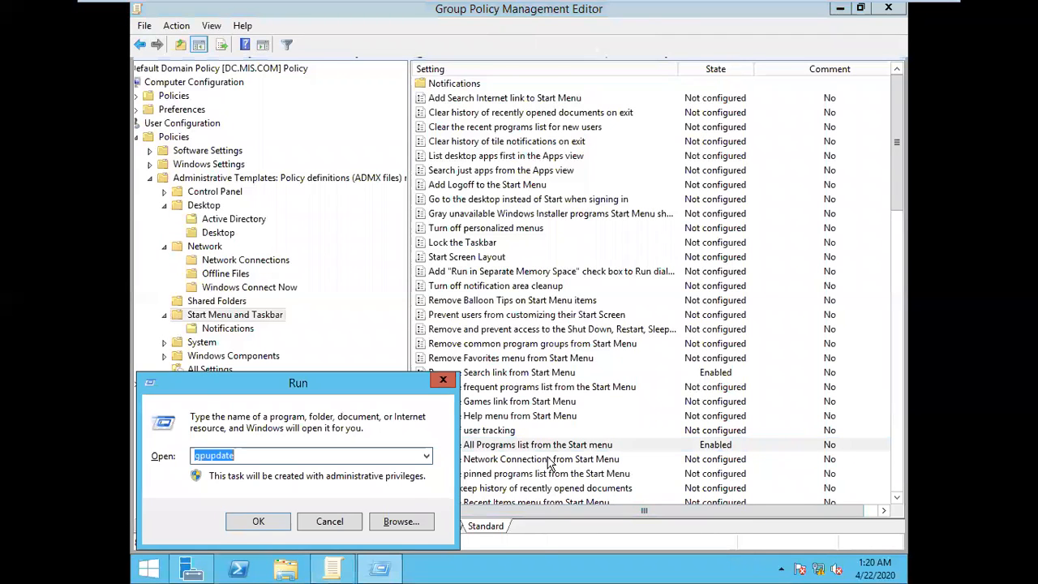
key("Return")
key("super+r")
key("Return")
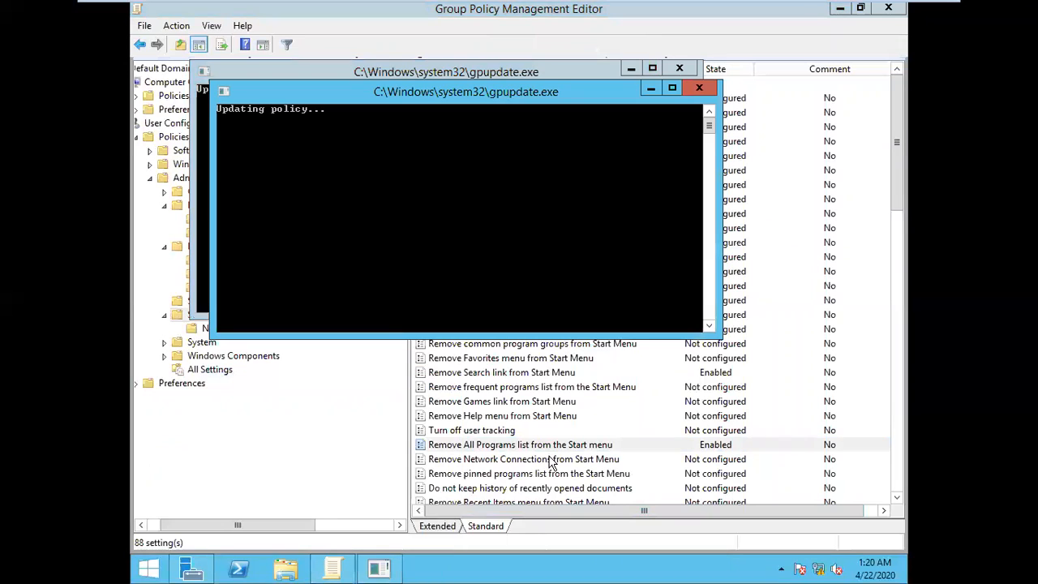
Step: Run gpupdate once more on the server, and log on to the Windows 7 A client as u1 with the account password
key("super+r")
key("Return")
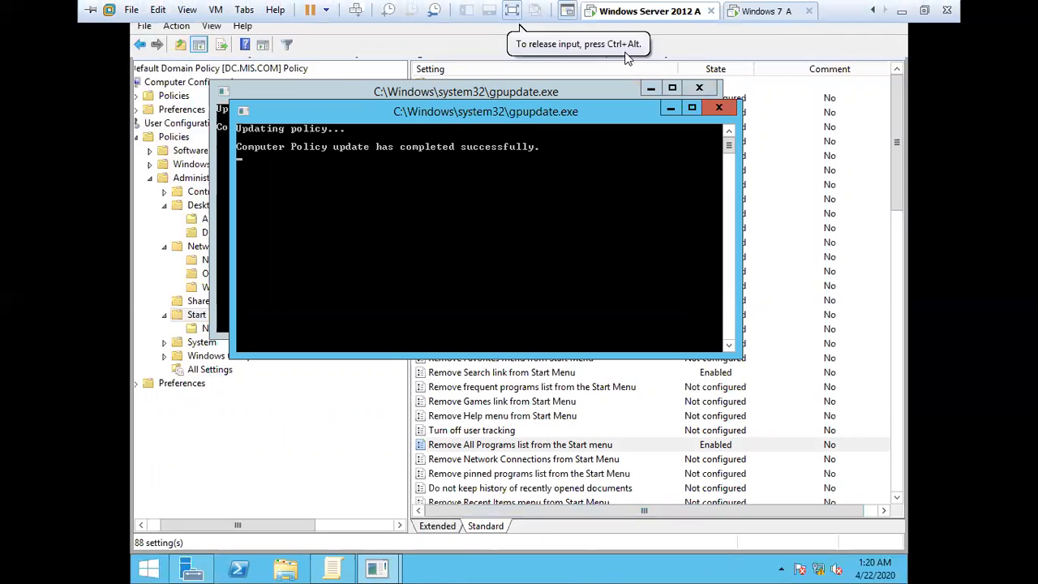
left_click(736, 8)
left_click(504, 337)
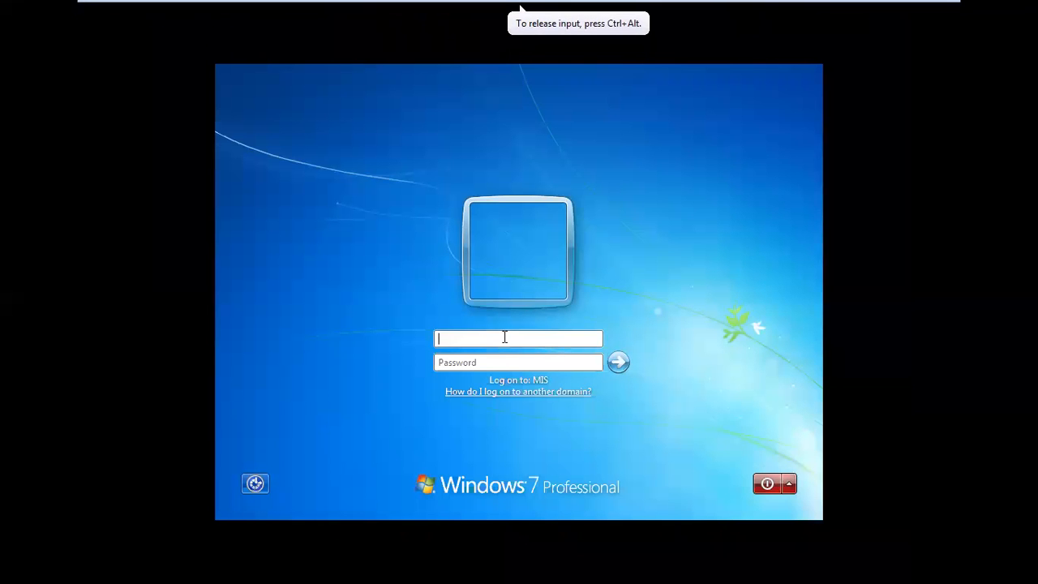
type("m")
key("BackSpace")
type("u1123")
key("Return")
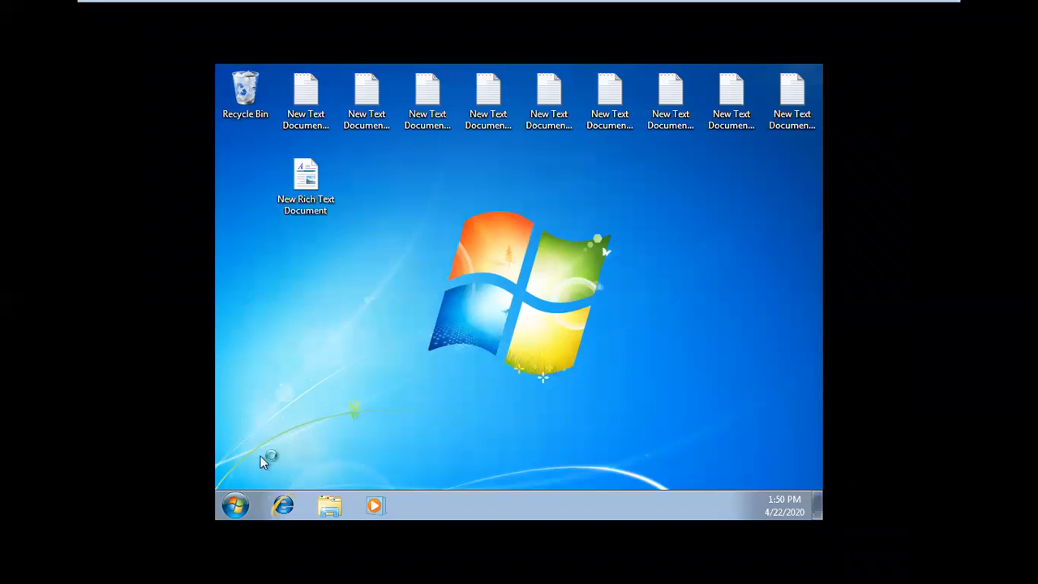
Step: Open the Windows 7 Start menu and test its search box with gfghh and win
left_click(234, 508)
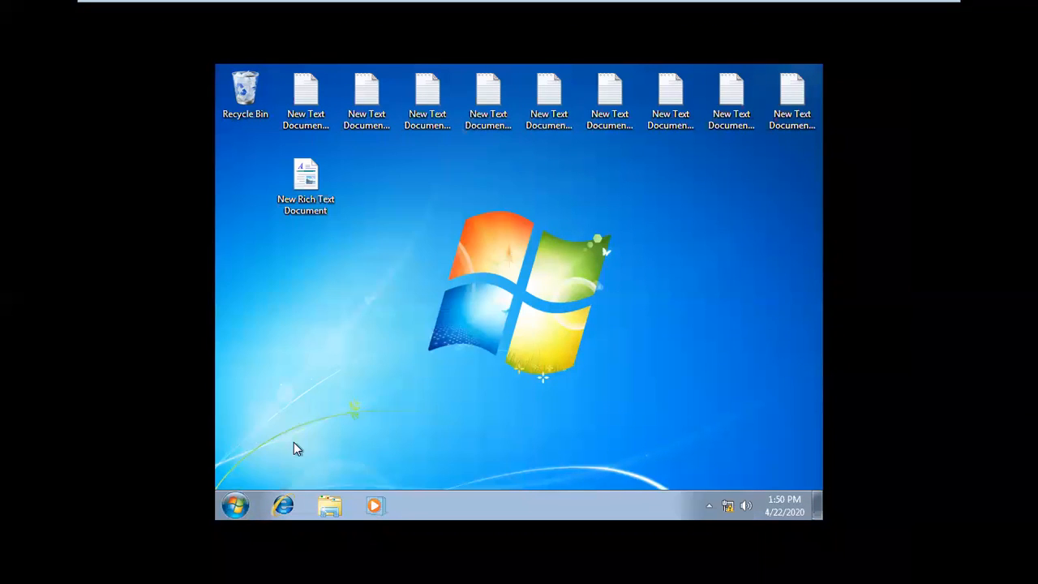
left_click(234, 506)
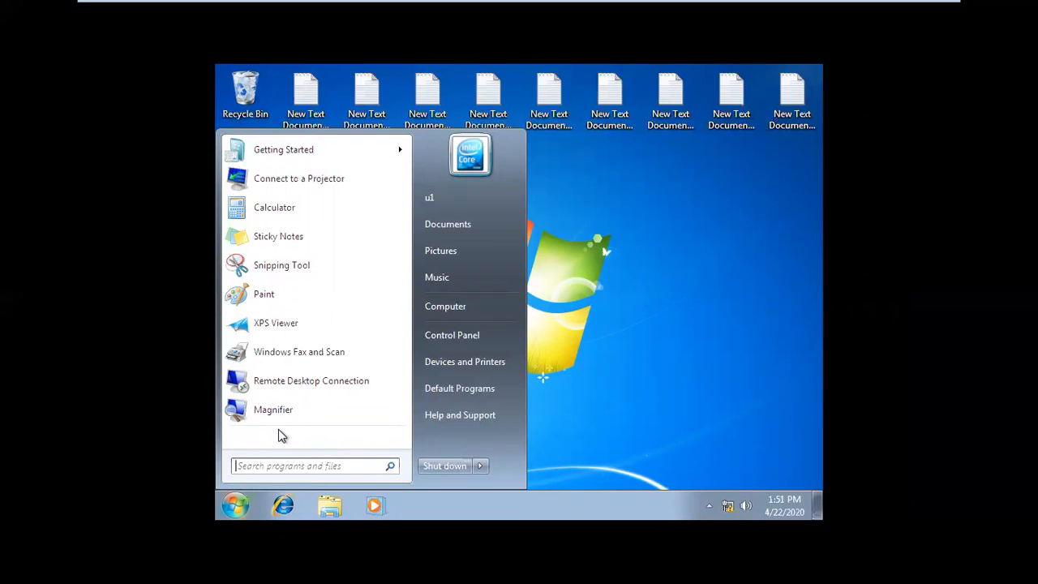
left_click(294, 465)
type("gfghh")
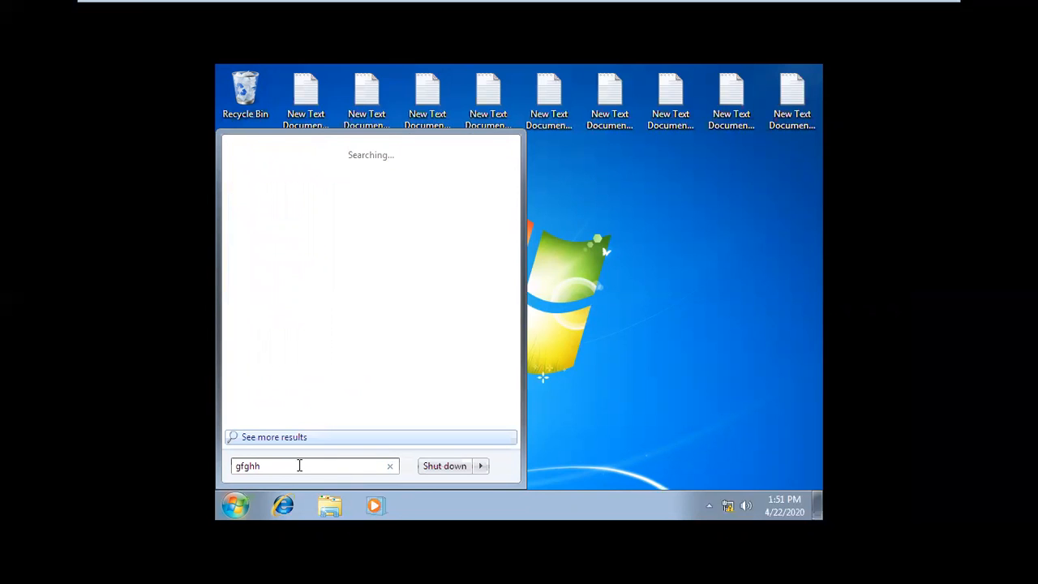
key("Escape")
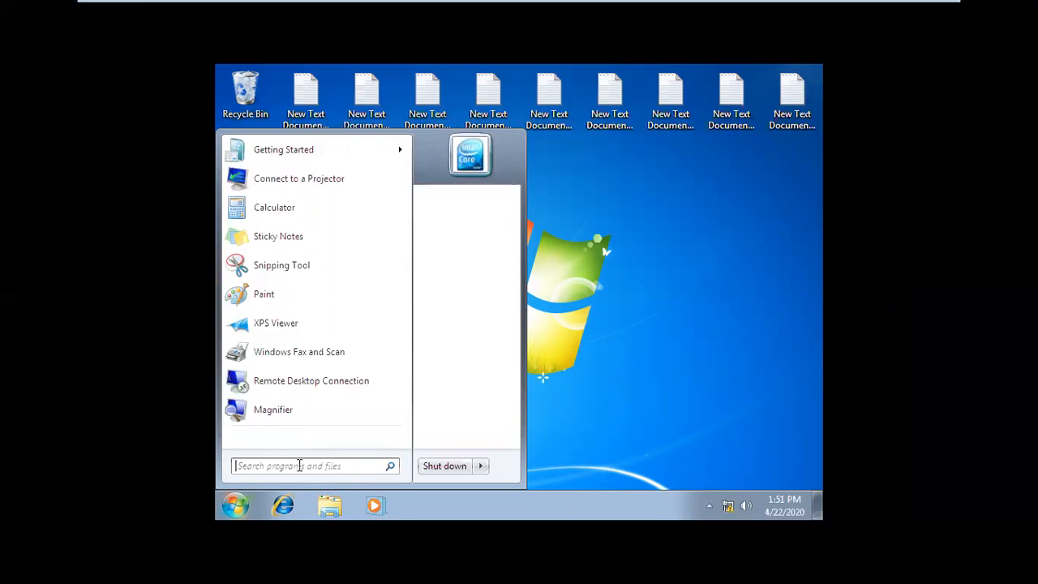
type("w")
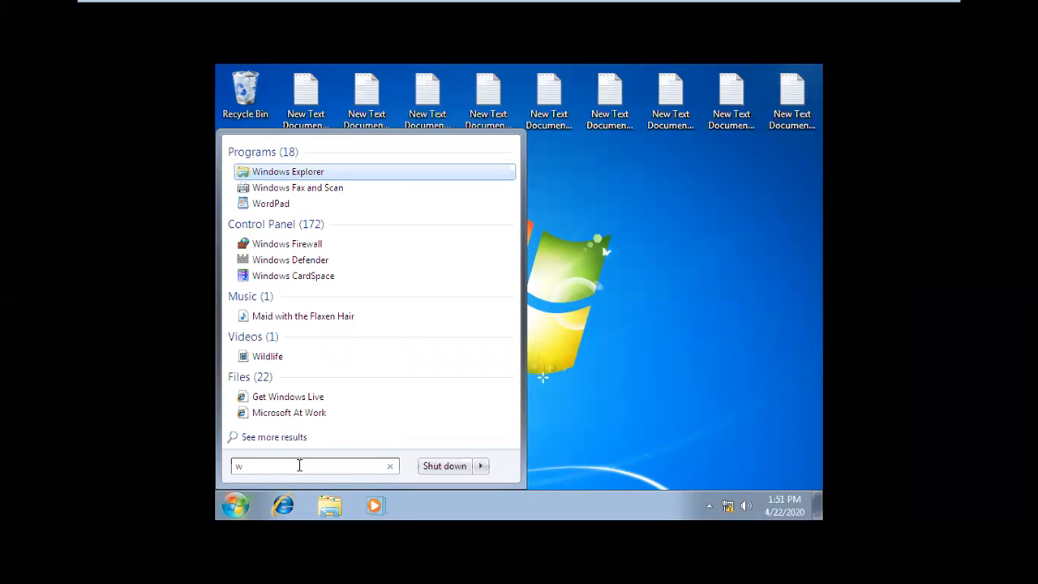
type("in")
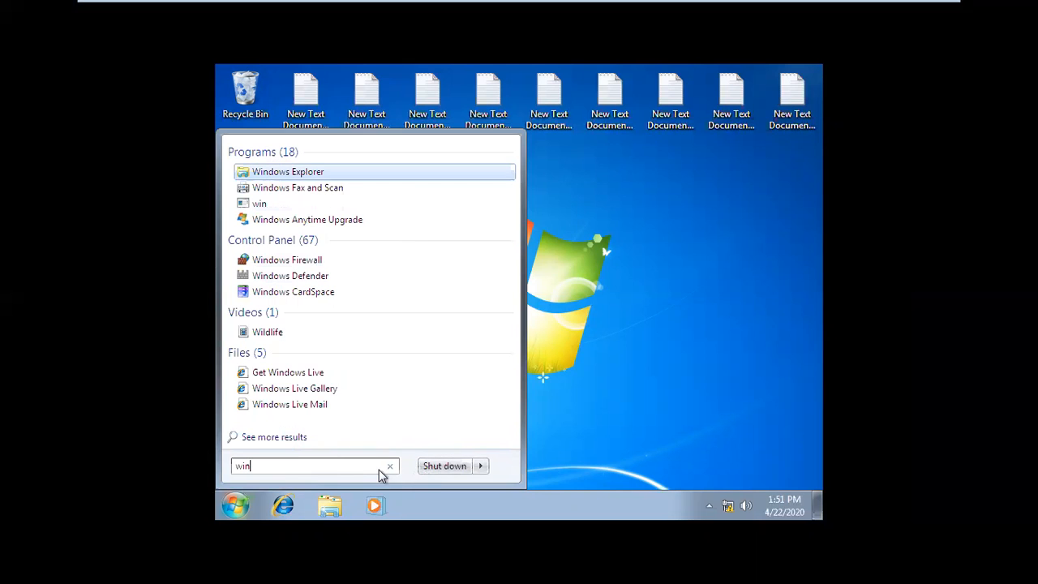
Step: Search the Start menu for wind, open and close Windows Explorer from the results, and reopen the search box
left_click(390, 469)
left_click(354, 465)
type("w")
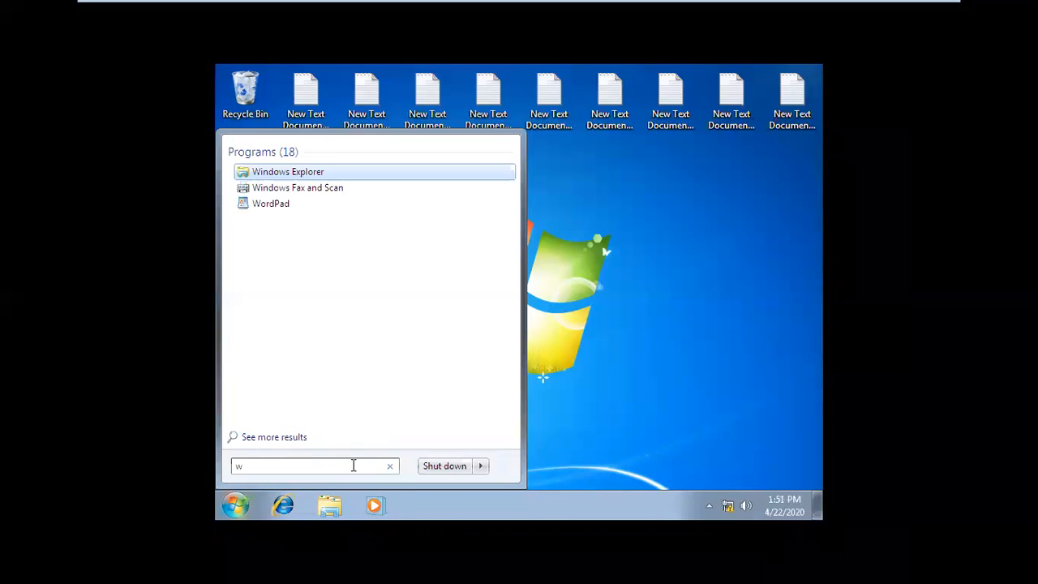
type("ind")
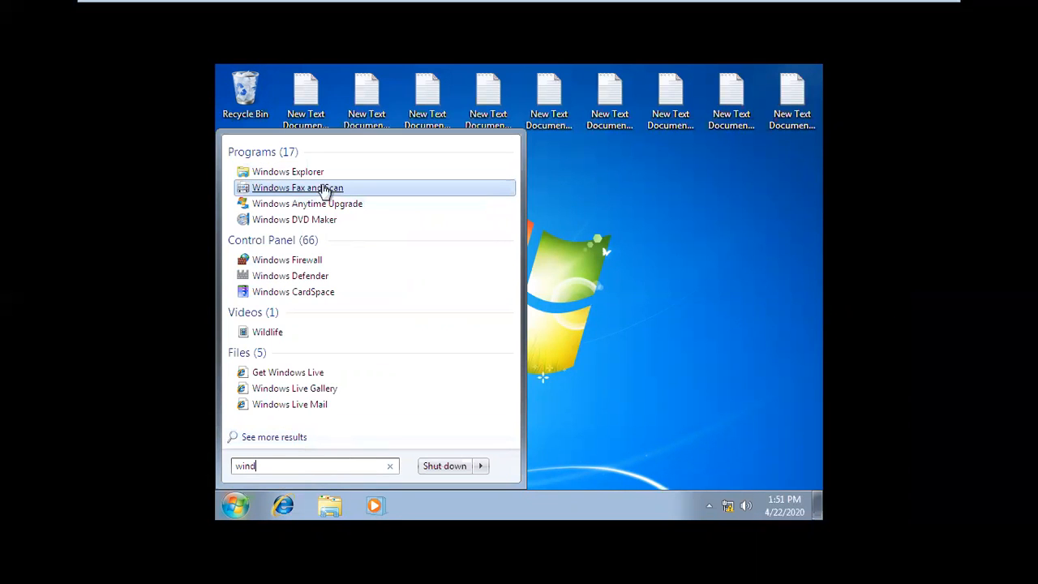
left_click(297, 179)
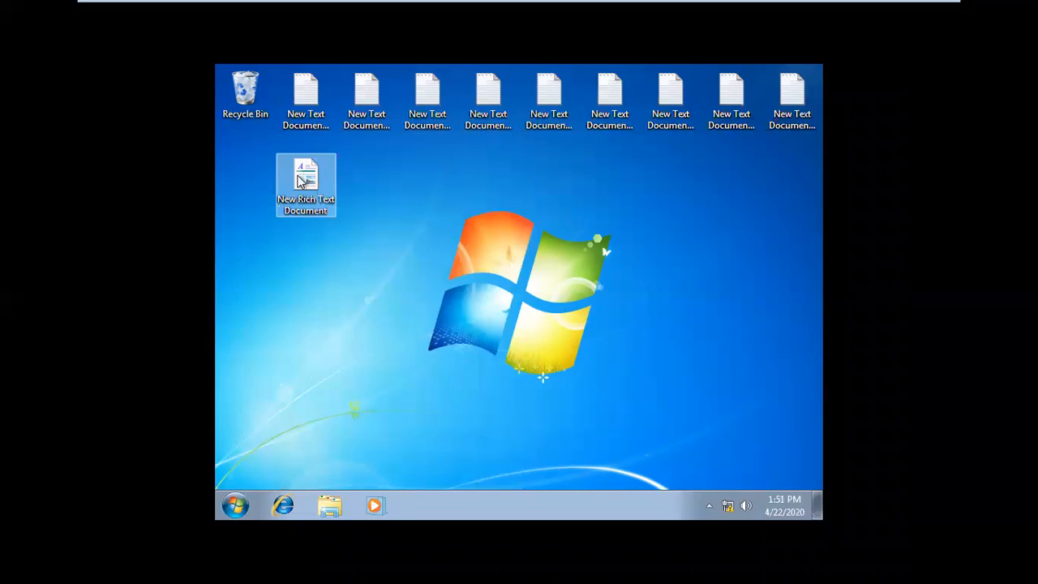
left_click(801, 74)
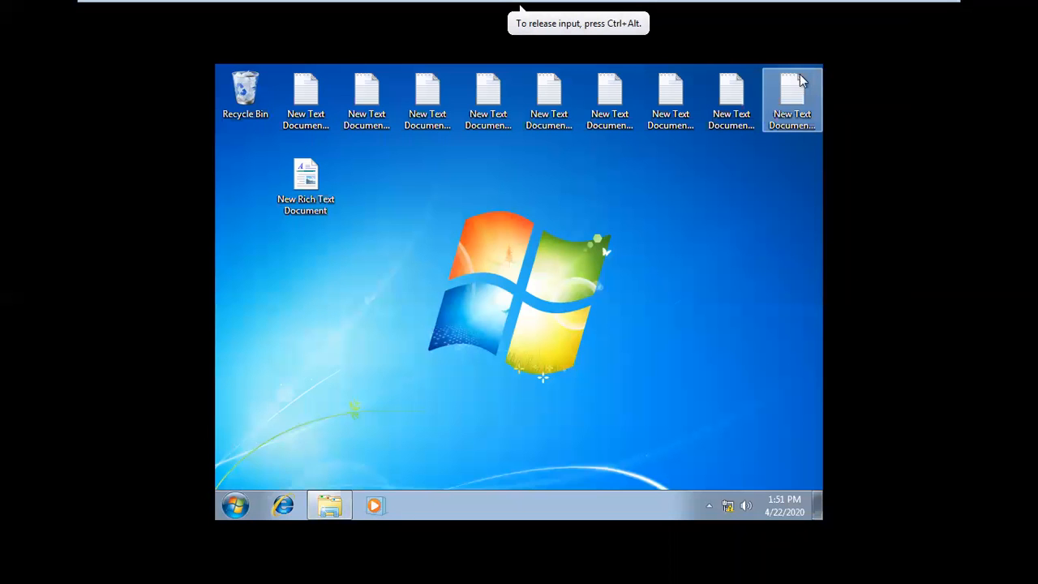
left_click(228, 514)
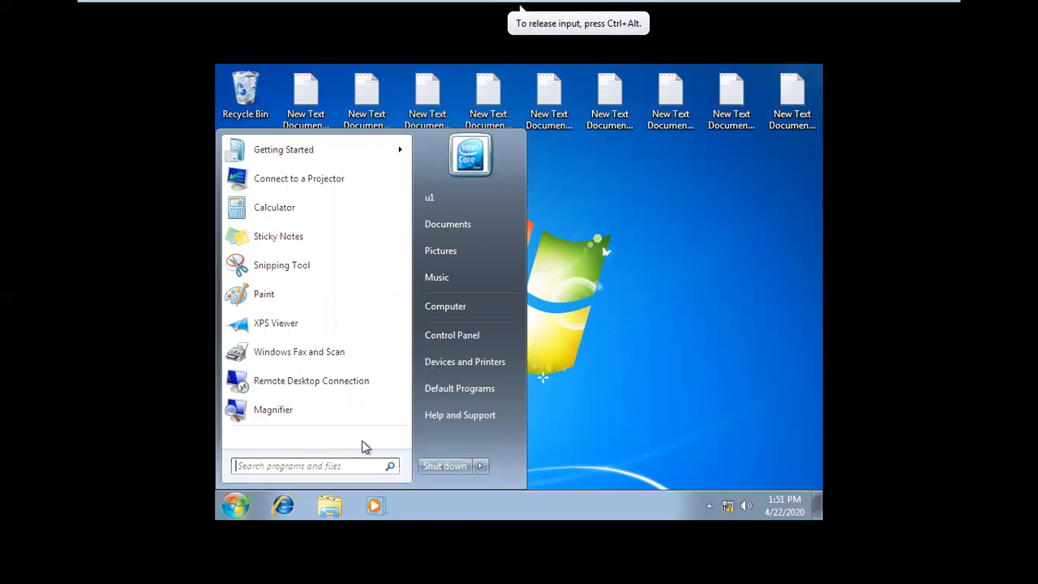
left_click(319, 465)
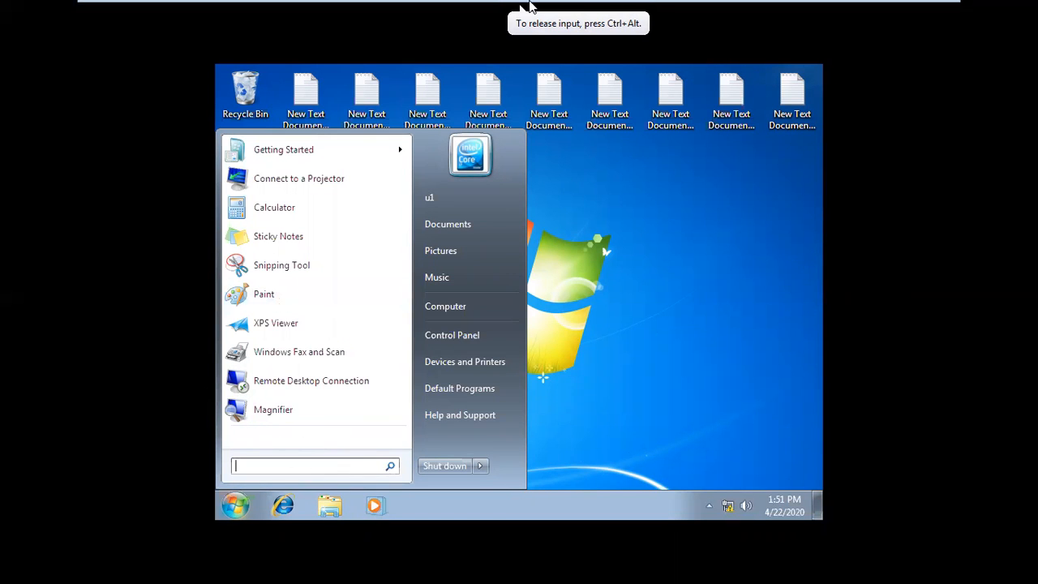
Step: Return to Windows Server 2012 A and open the Remove Search link from Start Menu policy to read its help
left_click(649, 10)
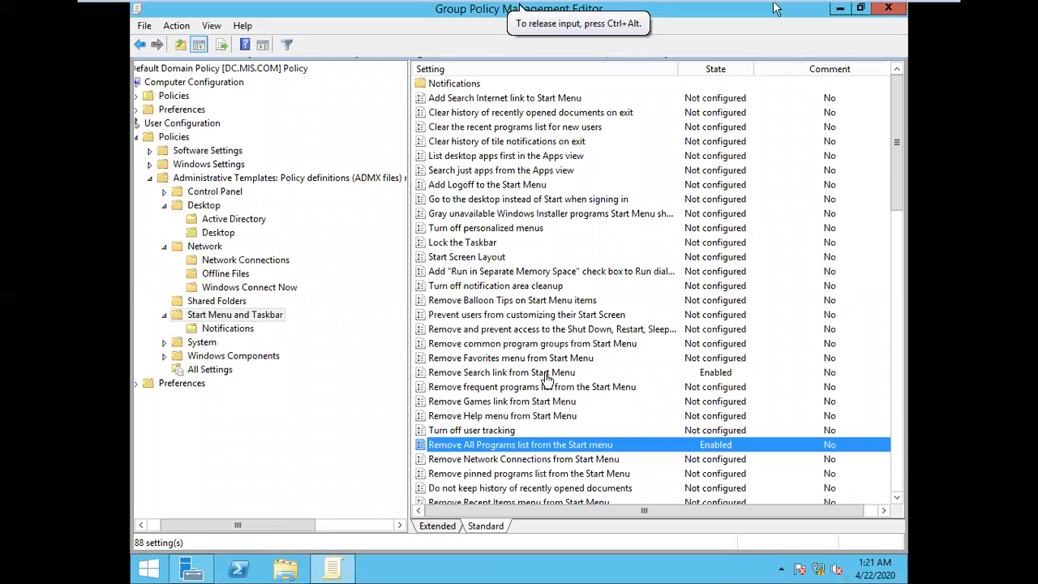
left_click(515, 376)
double_click(516, 380)
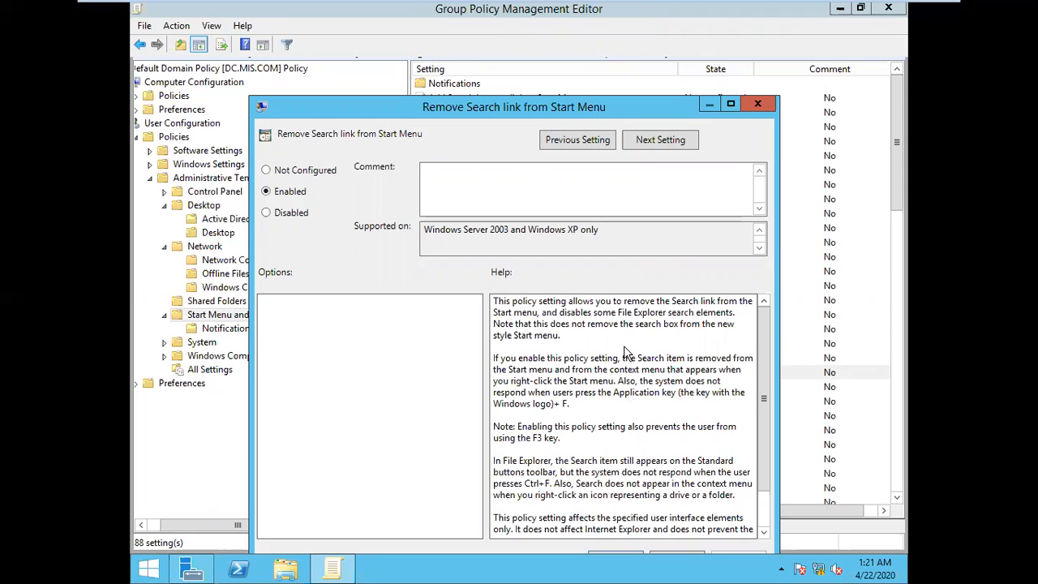
Step: Switch to Windows 7 A, test the Start menu search box with g, and close the menu
mouse_move(610, 4)
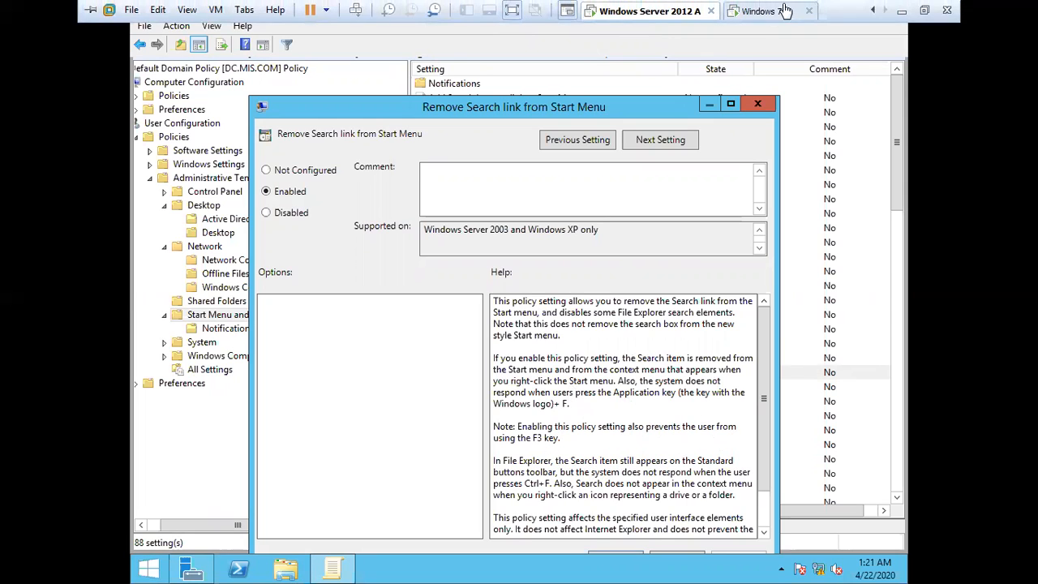
left_click(785, 10)
left_click(614, 329)
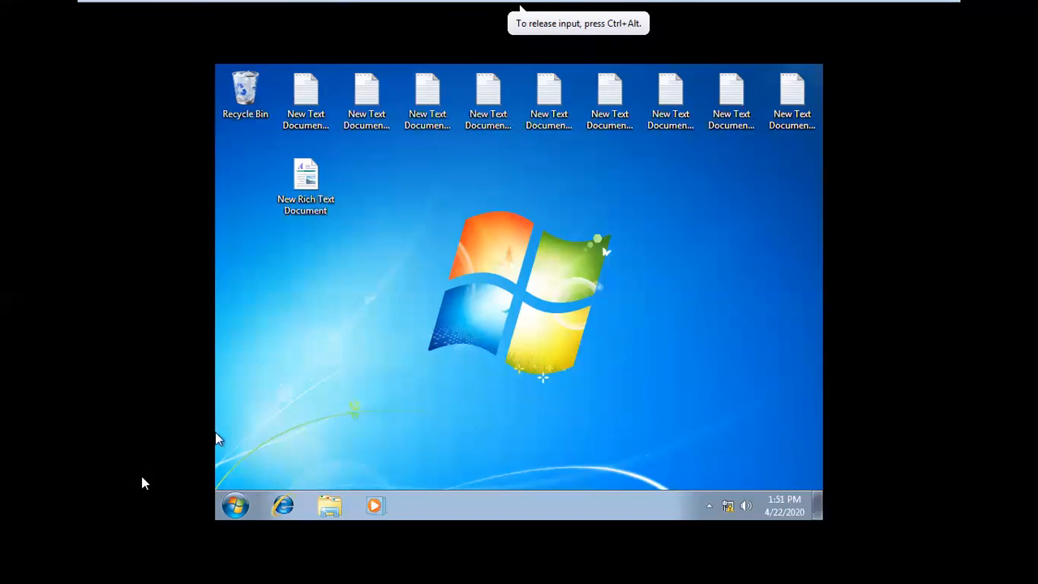
left_click(234, 506)
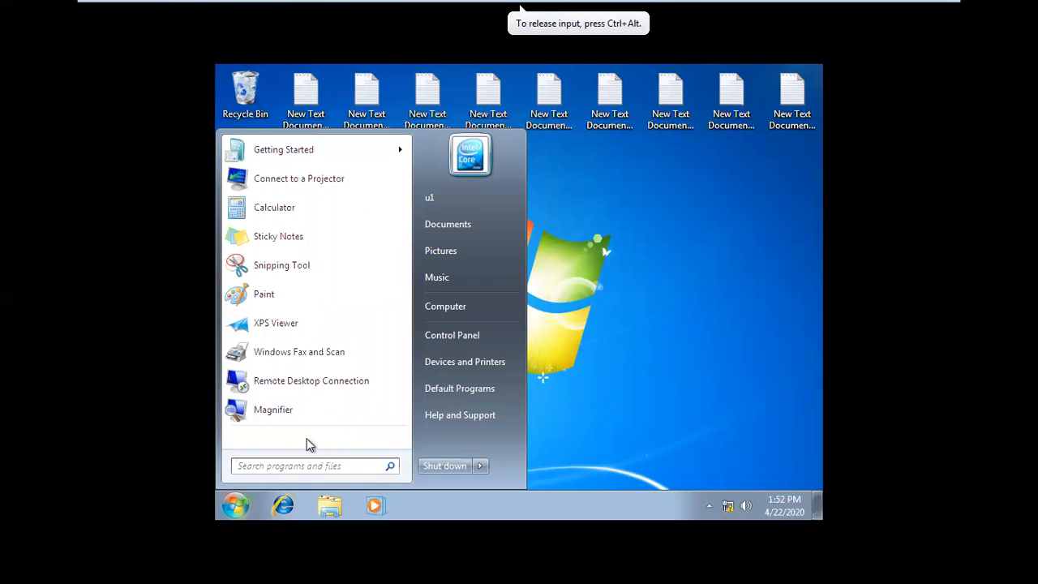
left_click(314, 466)
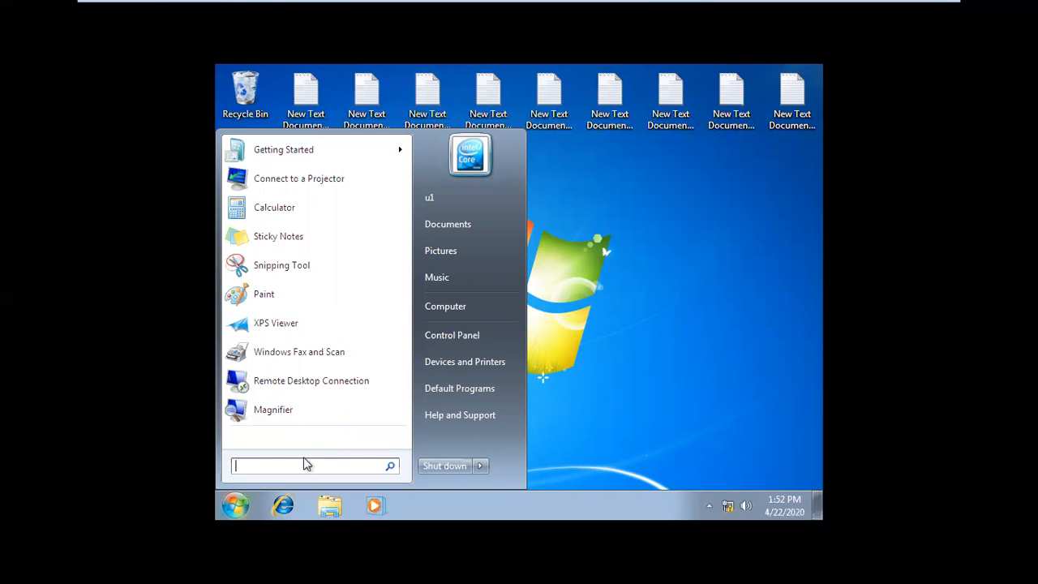
type("g")
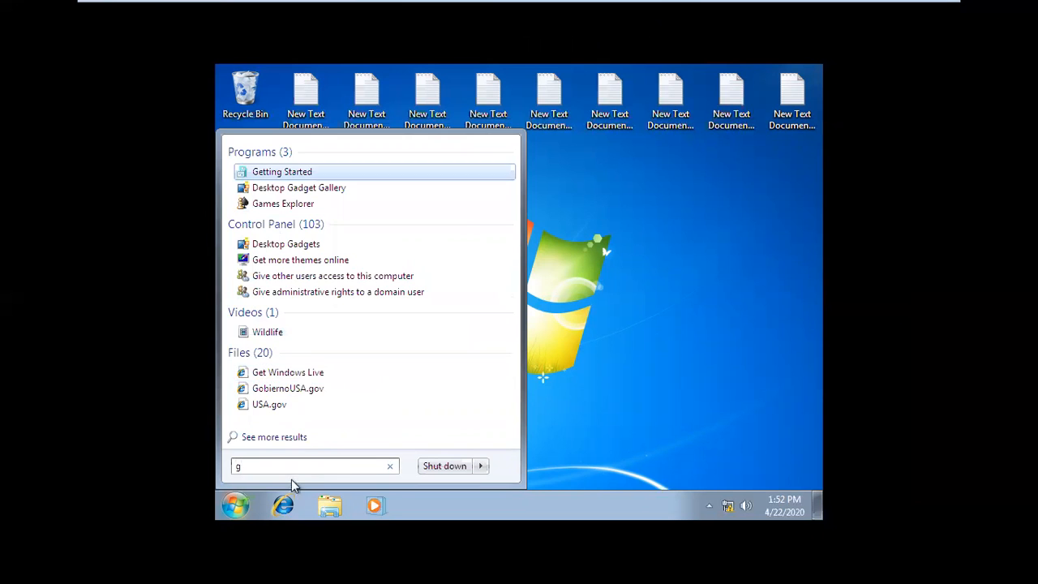
left_click(583, 369)
Step: Go back to Windows Server 2012 A, review the Remove Search link policy's help text, and close the policy
mouse_move(554, 6)
left_click(645, 11)
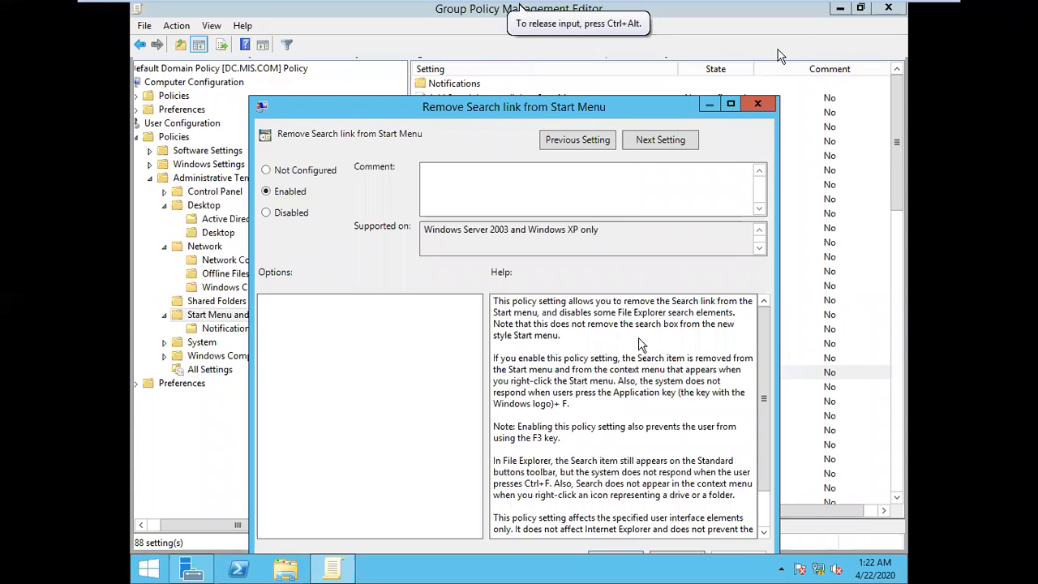
left_click(758, 108)
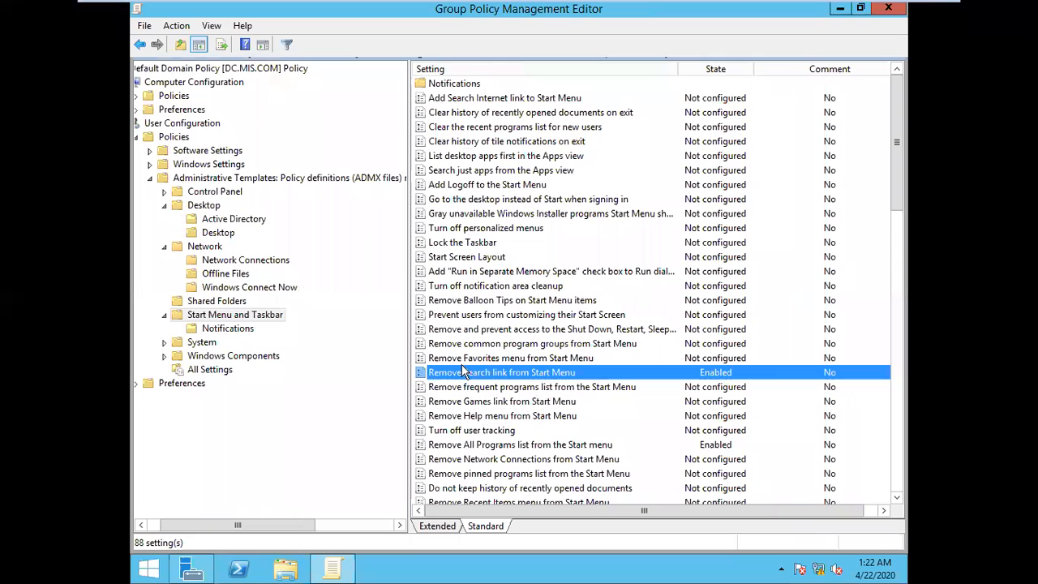
Step: Browse the System, Windows Components, and Start Menu and Taskbar folders to review their available user policies
left_click(202, 343)
left_click(227, 356)
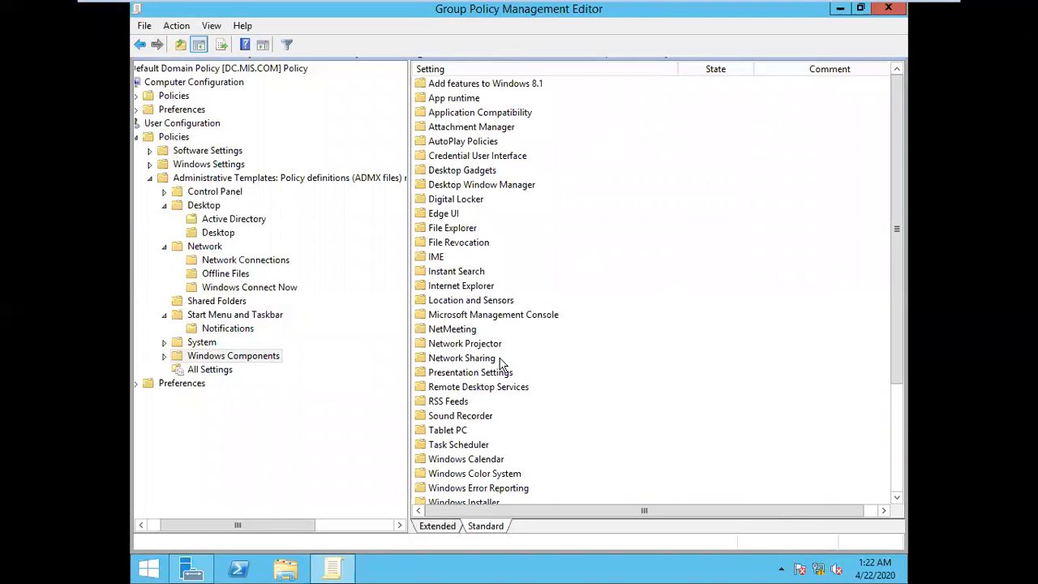
left_click(194, 344)
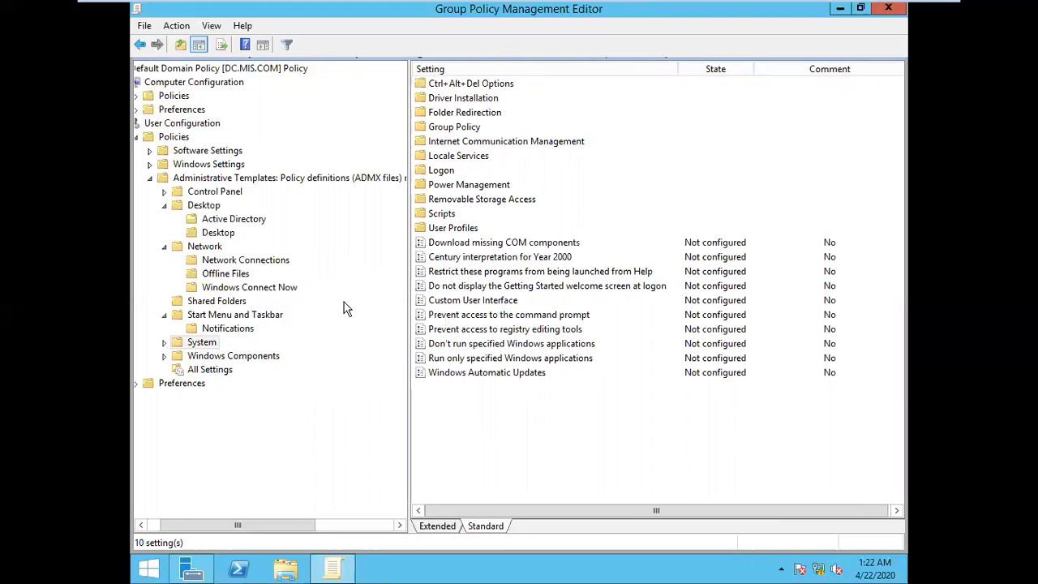
left_click(243, 318)
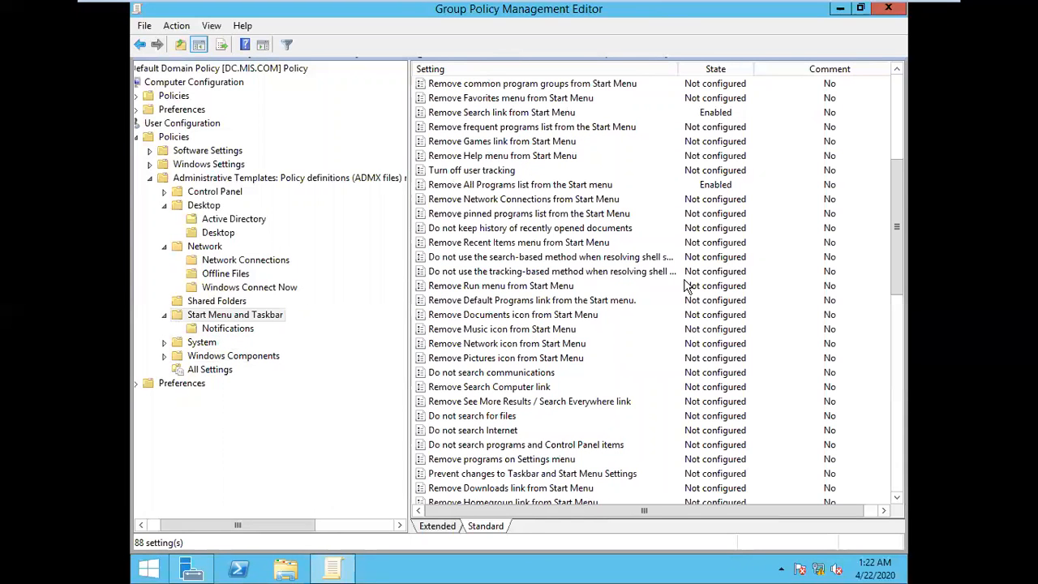
scroll(559, 395, "down", 6)
scroll(559, 395, "down", 8)
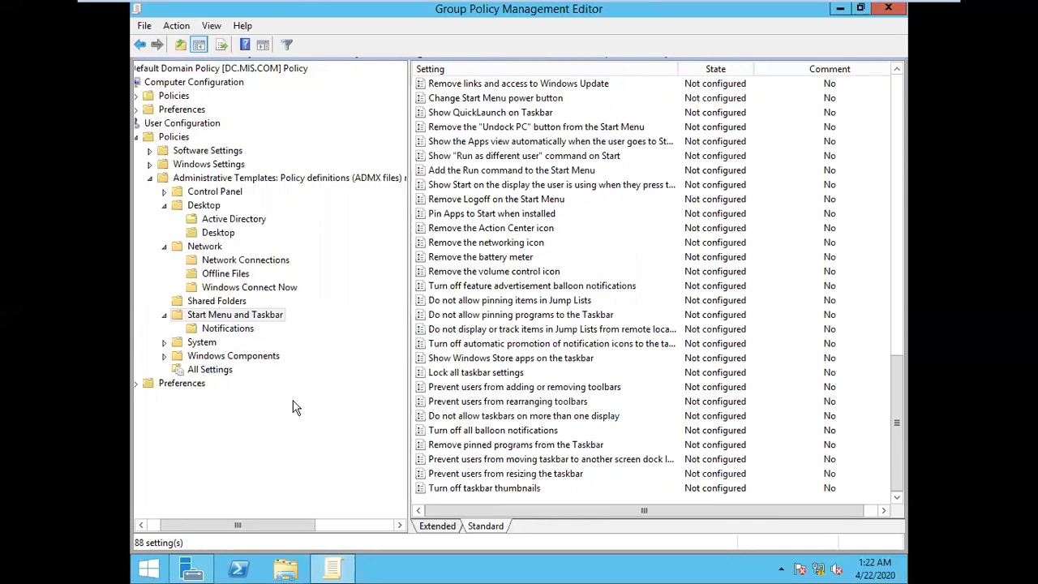
Step: Set the Remove All Programs list from the Start menu policy to Not Configured
left_click(251, 401)
double_click(240, 318)
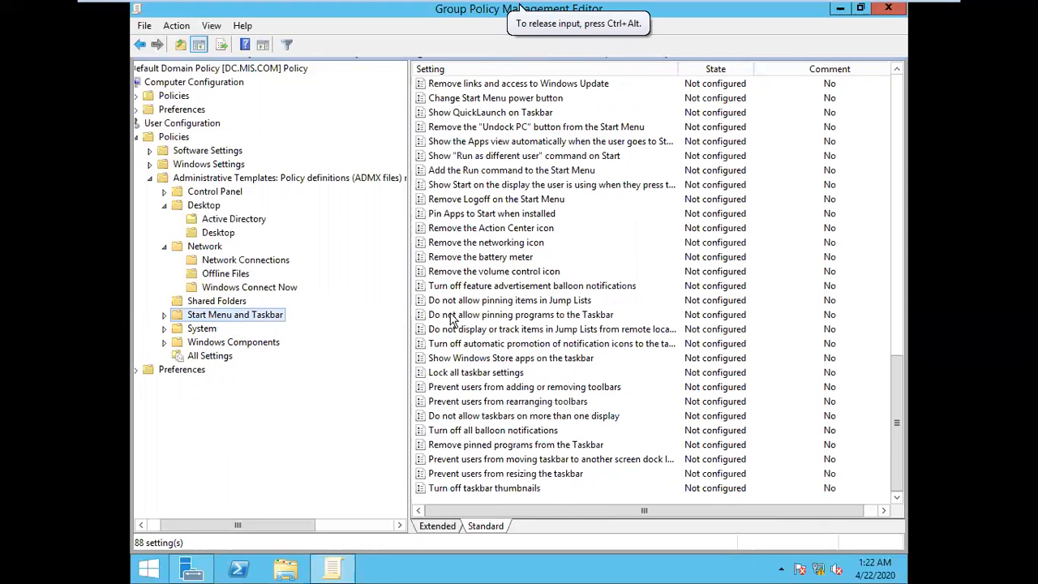
left_click(772, 319)
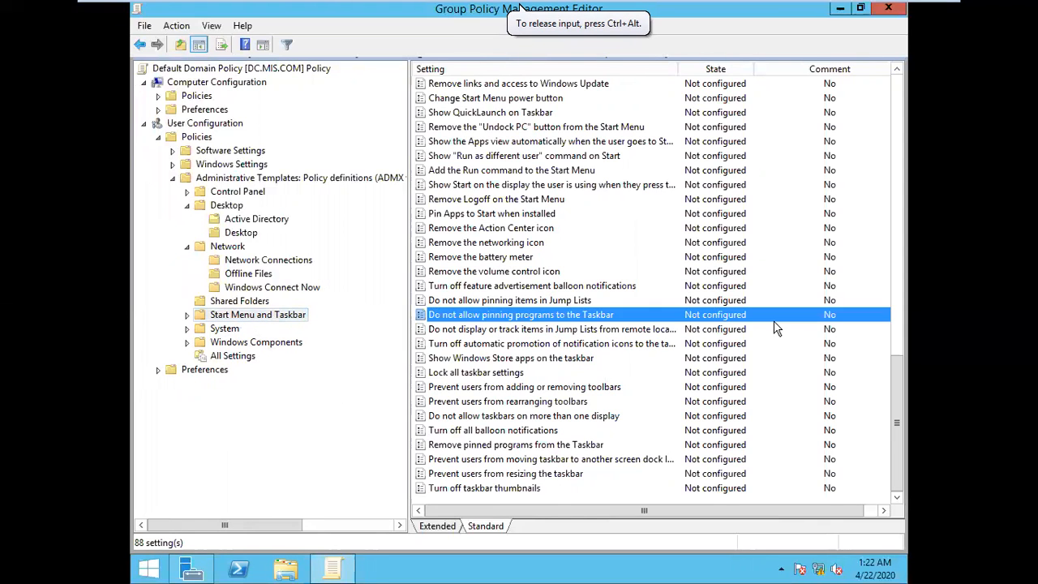
scroll(777, 323, "up", 7)
scroll(778, 325, "up", 12)
double_click(671, 401)
left_click(203, 96)
left_click(649, 485)
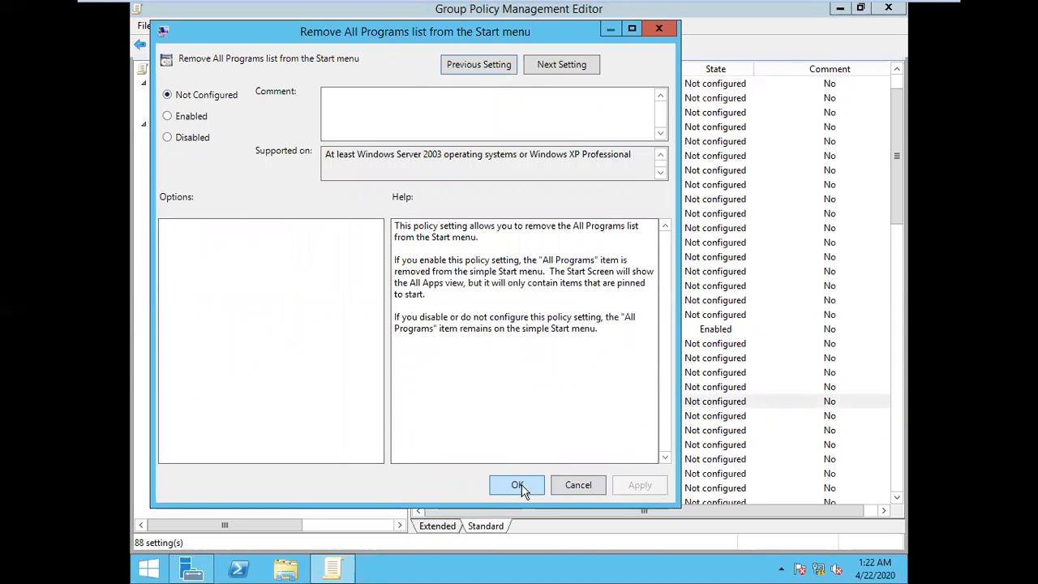
left_click(519, 486)
Step: Set the Remove Search link from Start Menu policy to Not Configured
double_click(722, 328)
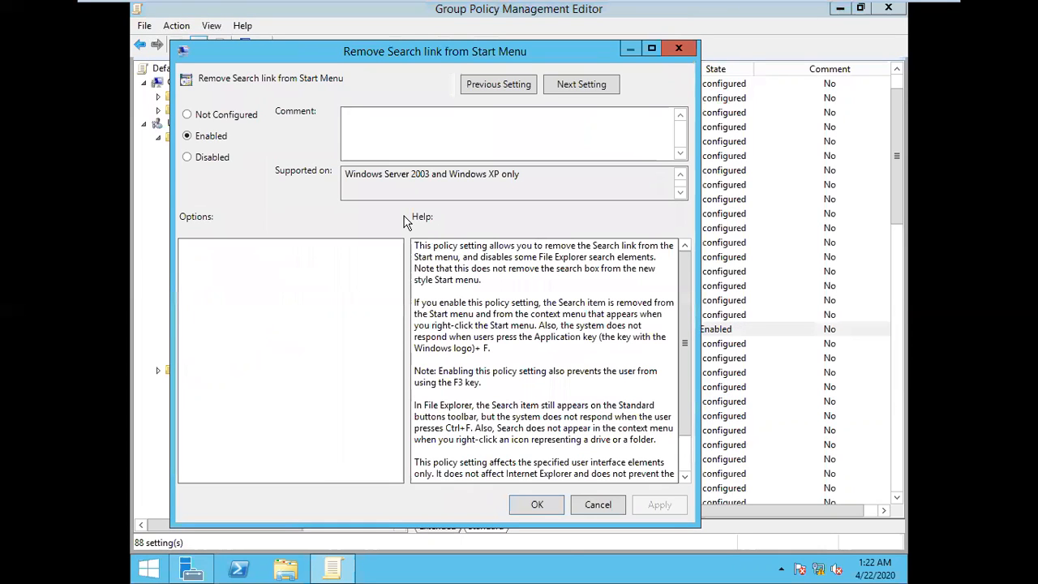
left_click(248, 119)
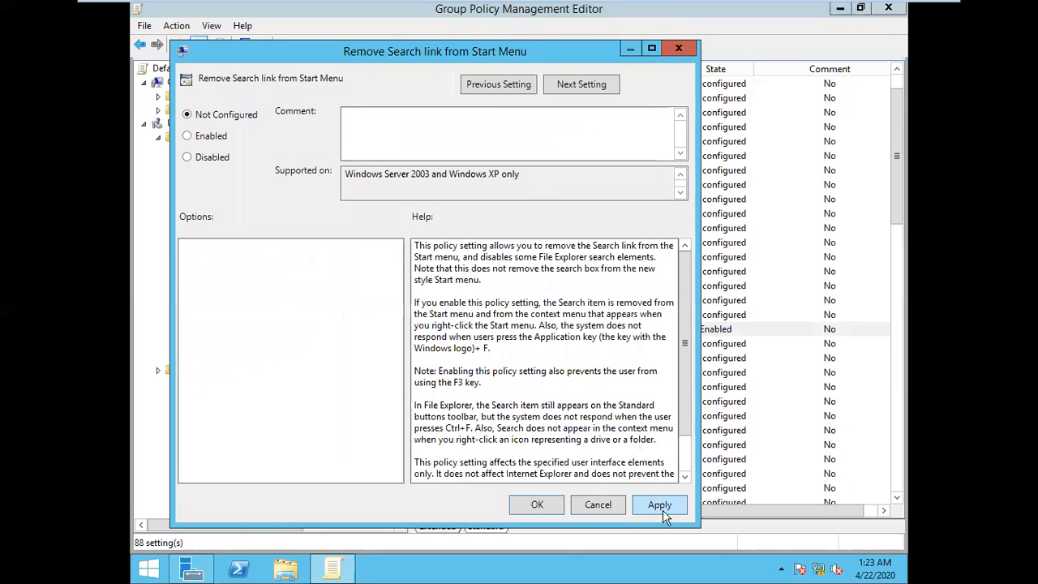
left_click(662, 506)
left_click(558, 505)
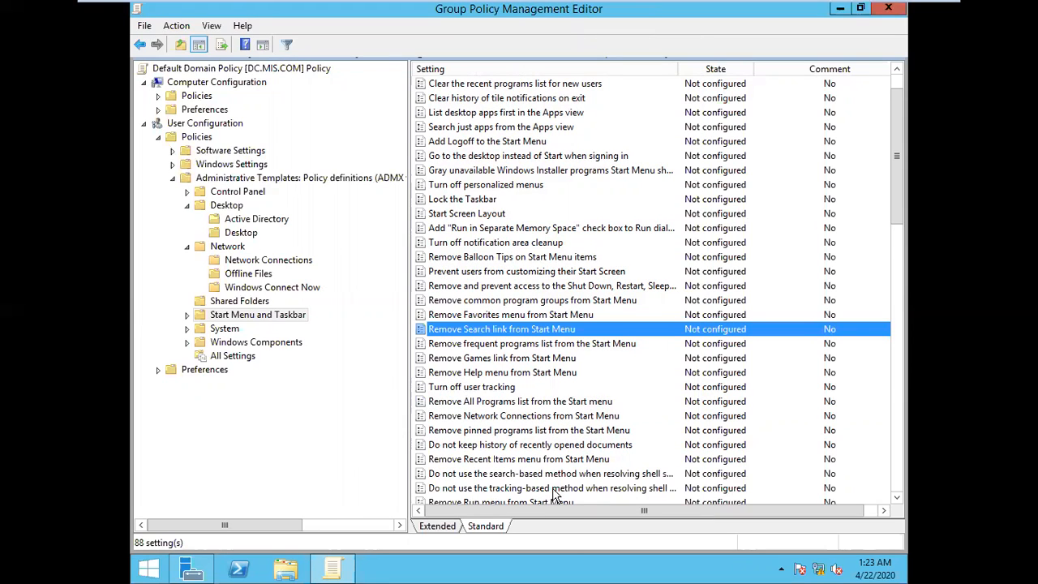
Step: Check the Network Connections policies, and set the Add/Delete items policy in the Desktop subfolder to Not Configured
left_click(264, 261)
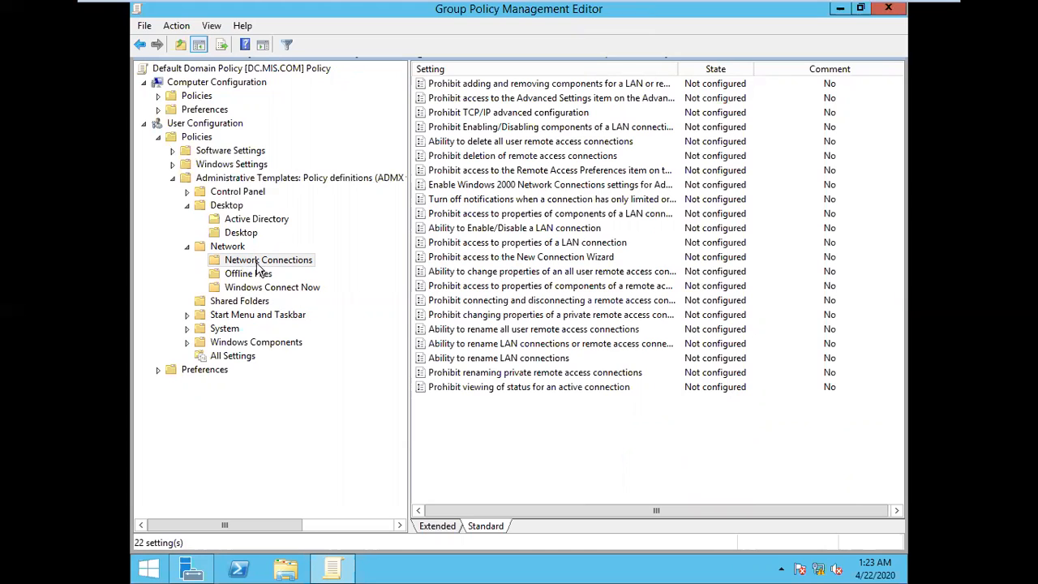
left_click(243, 233)
double_click(662, 213)
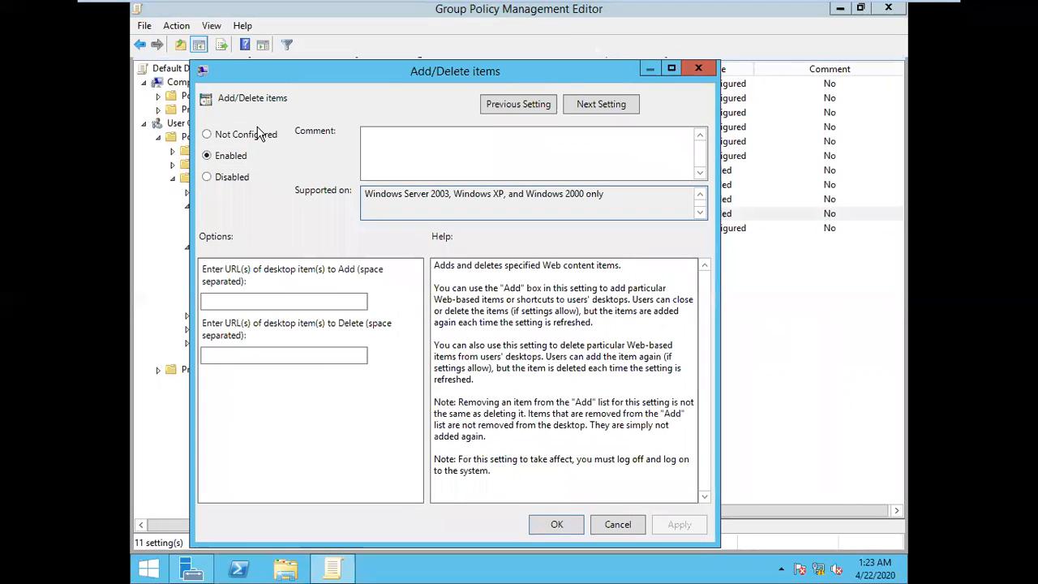
left_click(260, 134)
left_click(679, 524)
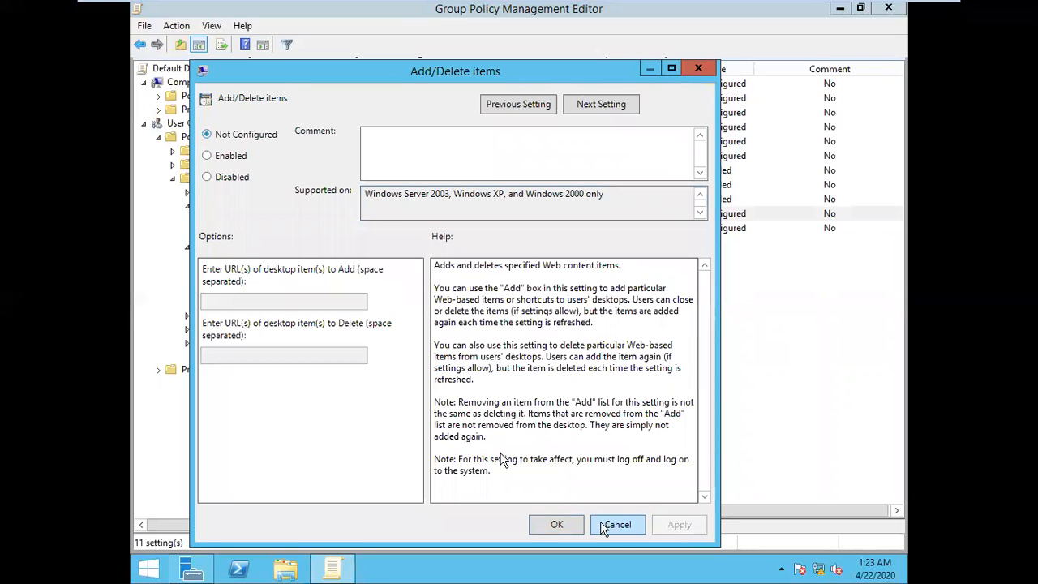
left_click(568, 525)
Step: Set the Disable all items policy in the Desktop subfolder to Not Configured
double_click(438, 199)
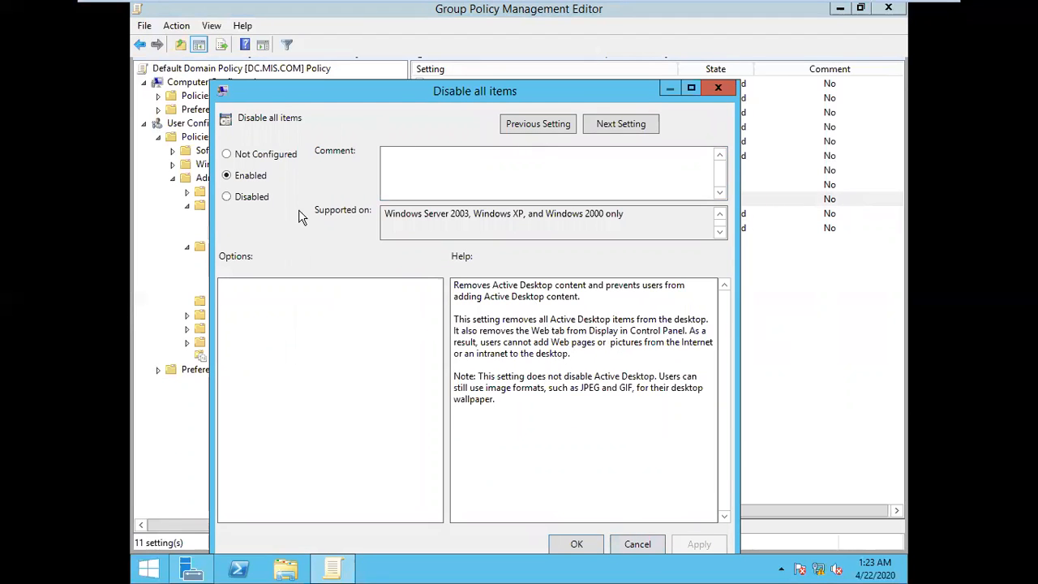
left_click(262, 153)
left_click(579, 545)
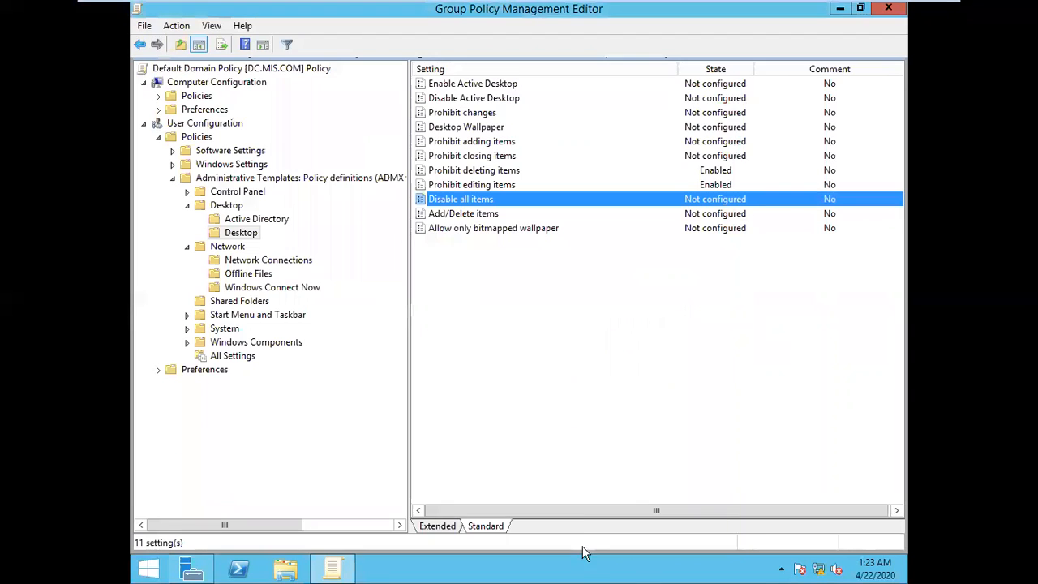
Step: Set the Prohibit editing items and Prohibit deleting items policies to Not Configured
double_click(669, 186)
left_click(272, 172)
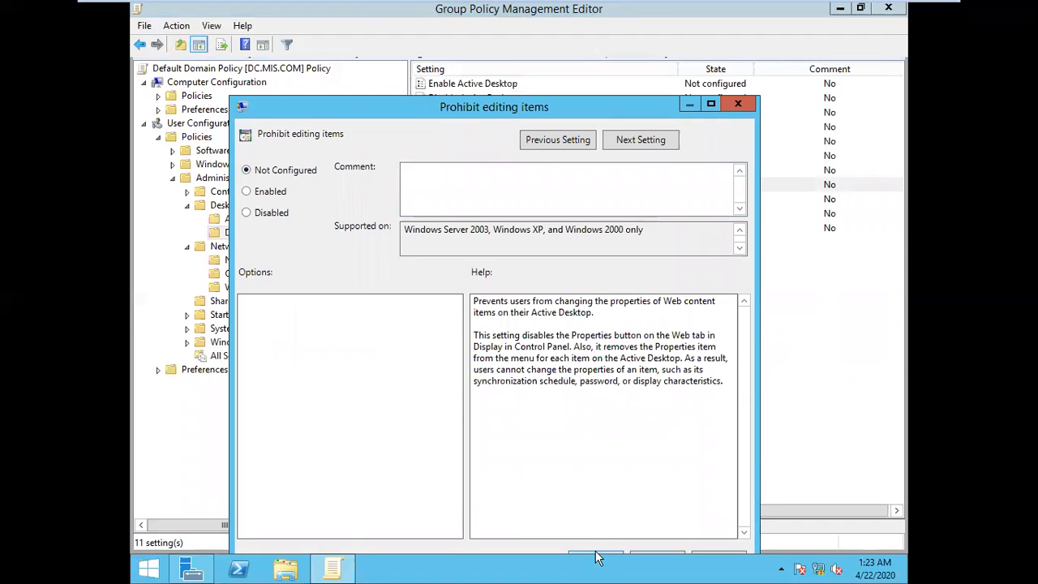
left_click(596, 558)
double_click(719, 169)
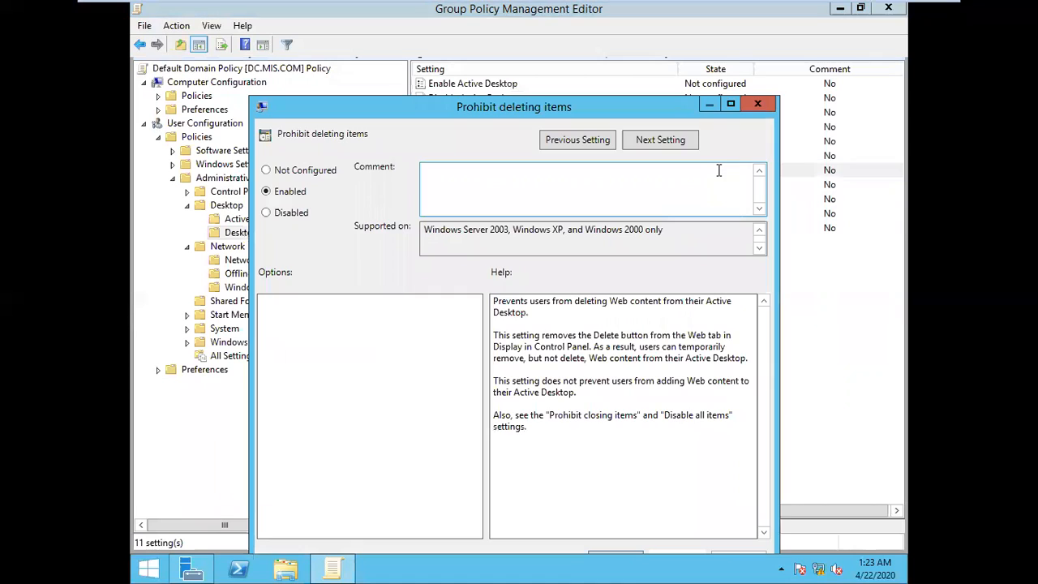
left_click(309, 170)
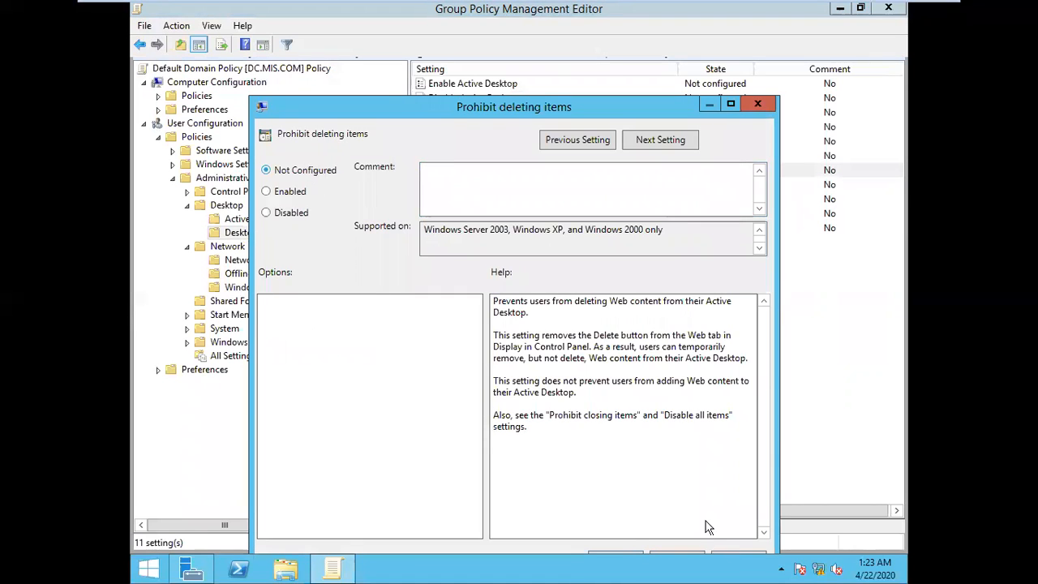
left_click(623, 558)
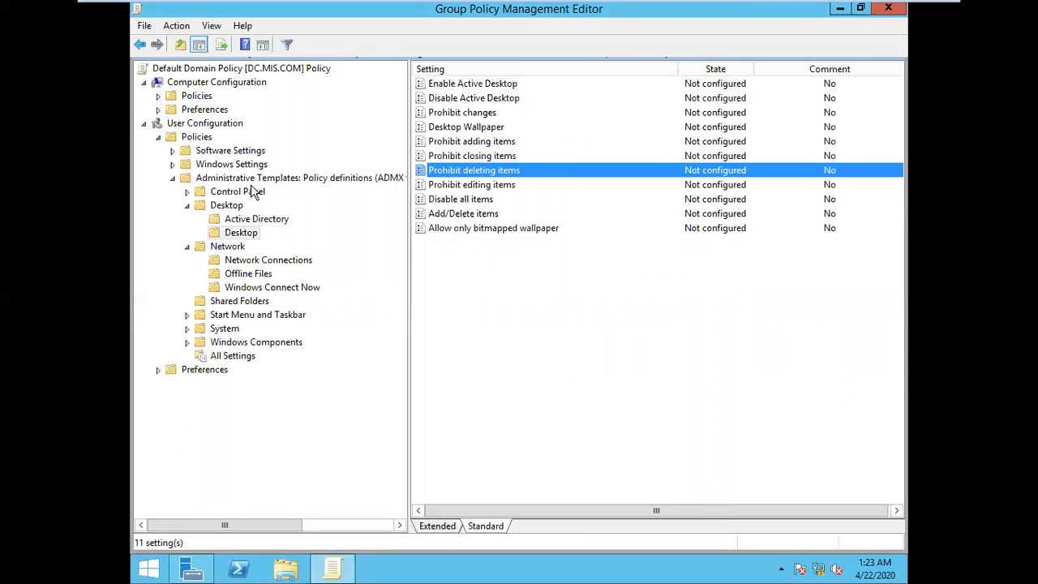
Step: Check the main Desktop policies, and set the Hide Settings tab policy under Control Panel's Display folder to Not Configured
left_click(239, 206)
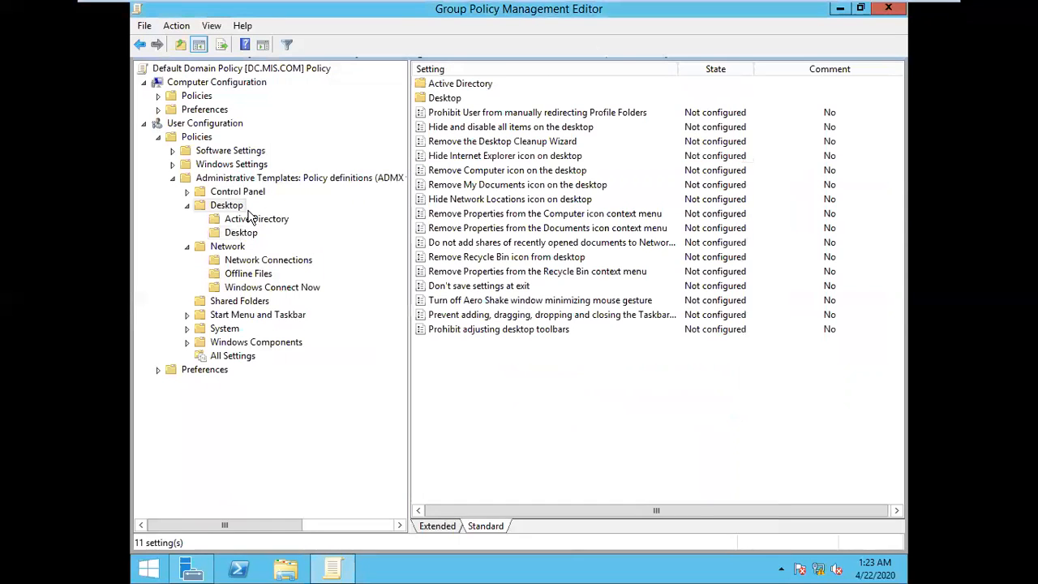
double_click(252, 193)
double_click(462, 85)
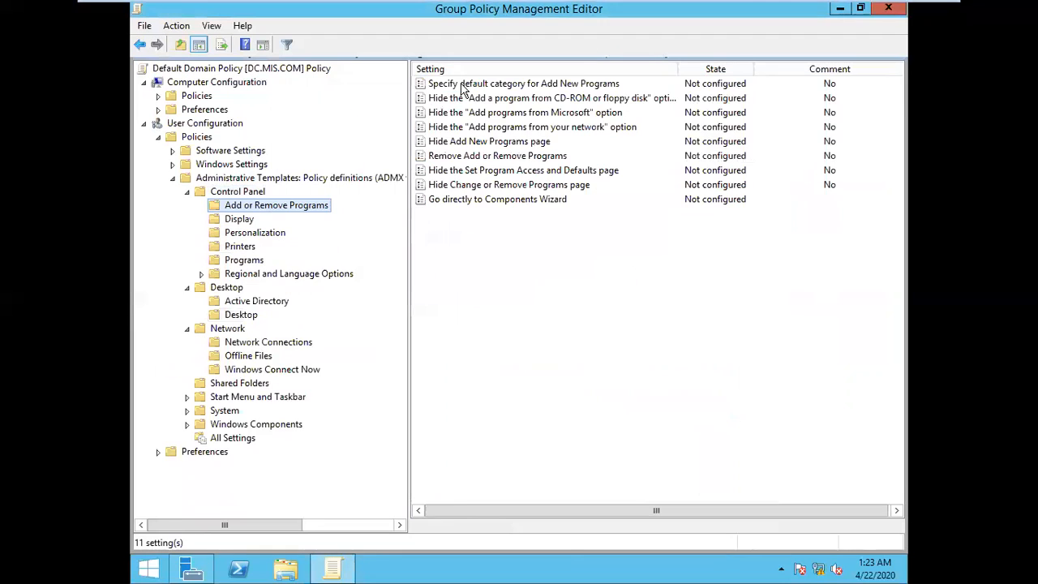
left_click(245, 220)
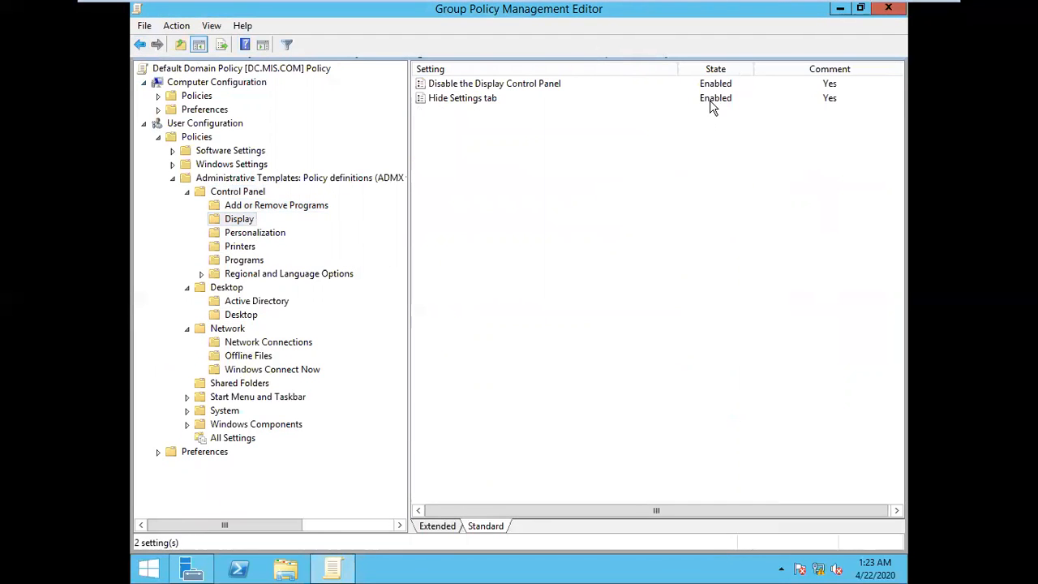
double_click(713, 108)
left_click(224, 98)
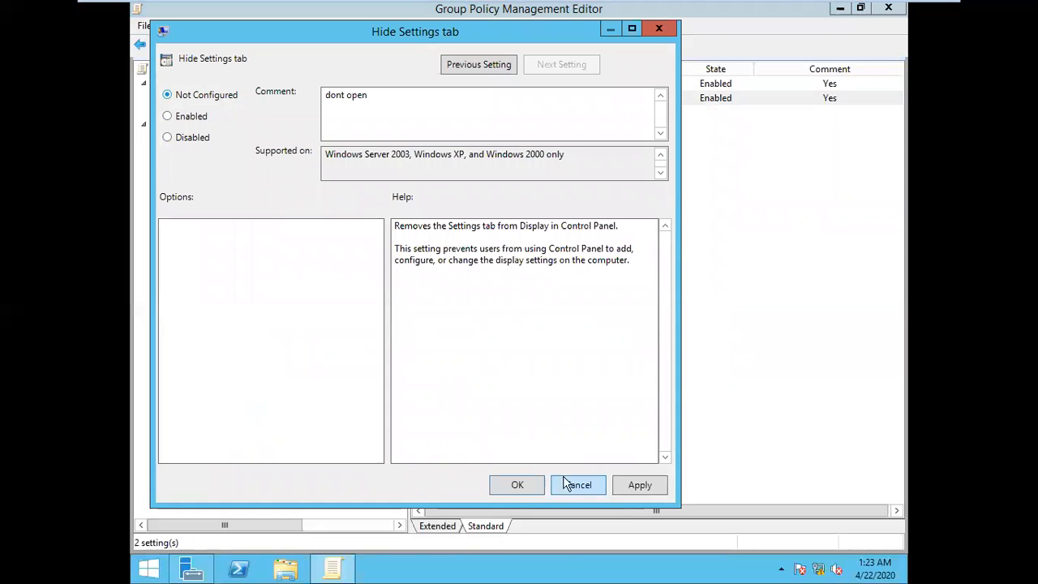
left_click(640, 486)
left_click(517, 484)
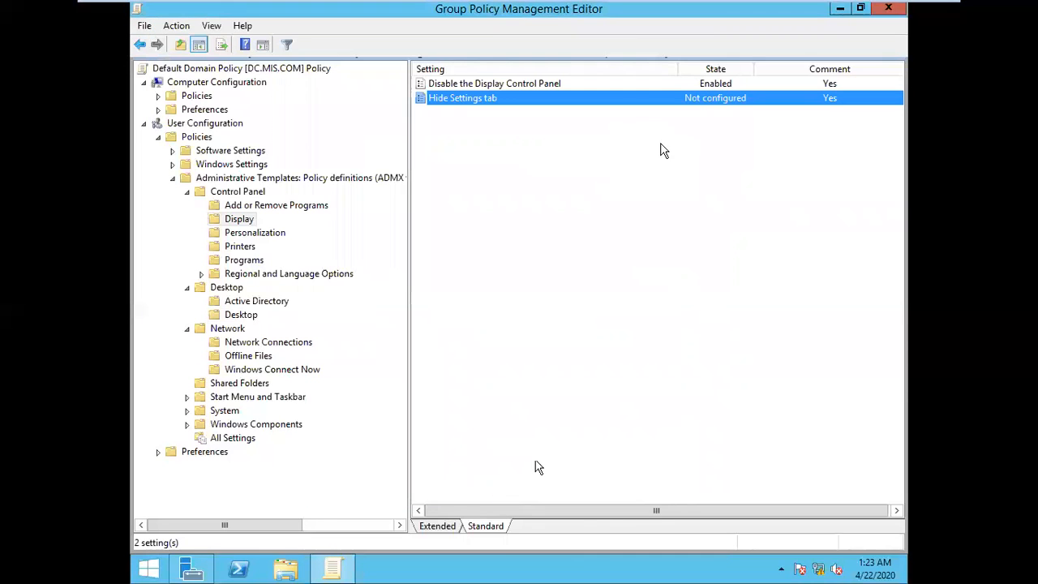
Step: Set the Disable the Display Control Panel policy to Disabled and minimize the virtual machine window
double_click(638, 84)
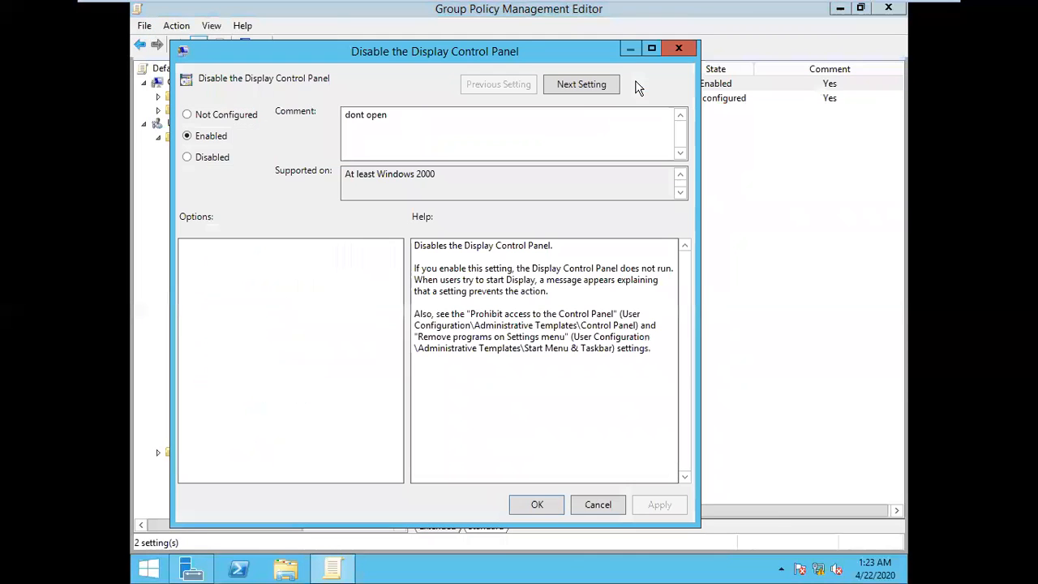
left_click(210, 158)
left_click(653, 508)
left_click(535, 506)
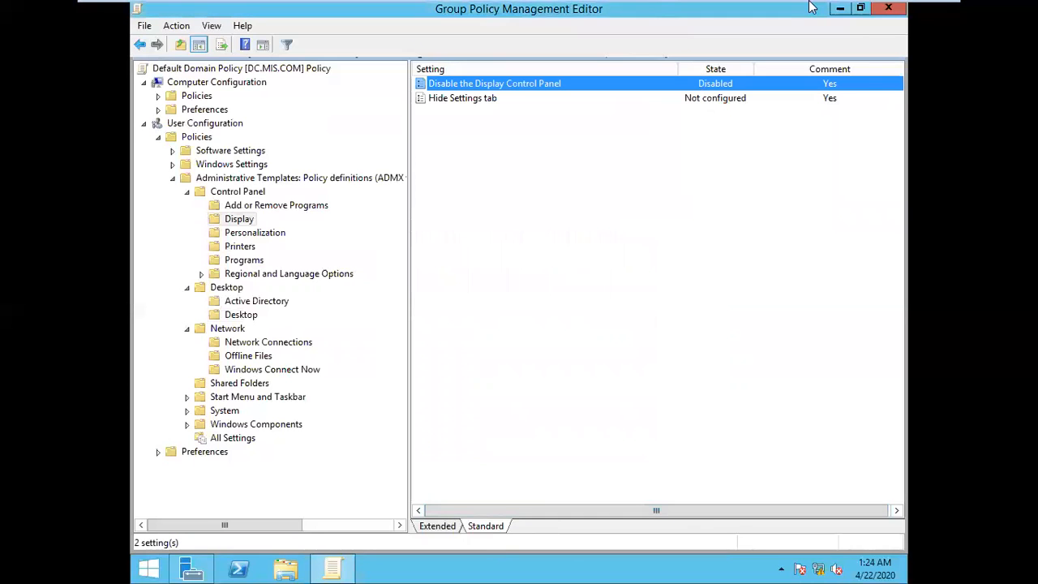
mouse_move(811, 7)
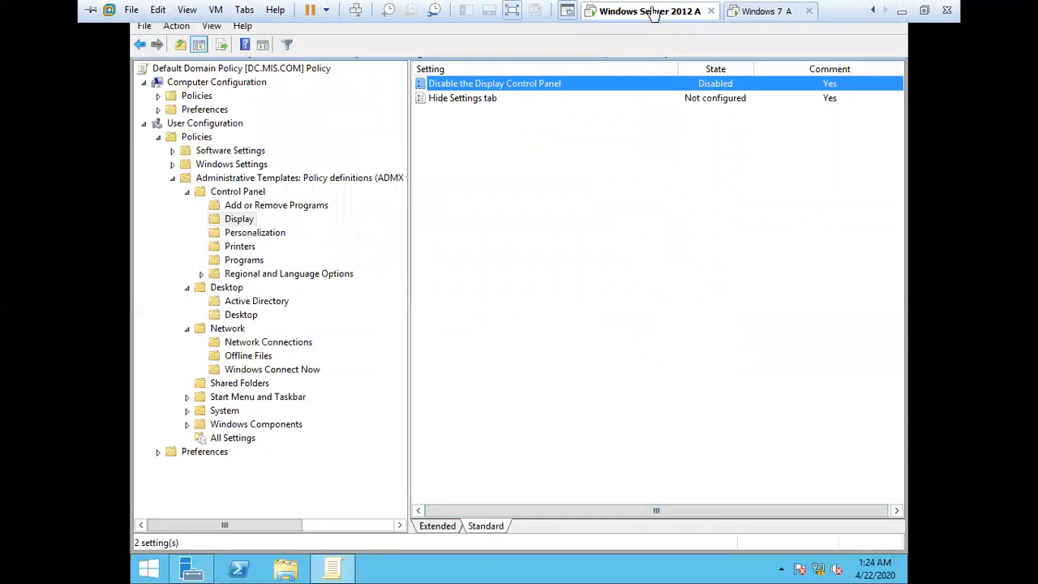
left_click(902, 12)
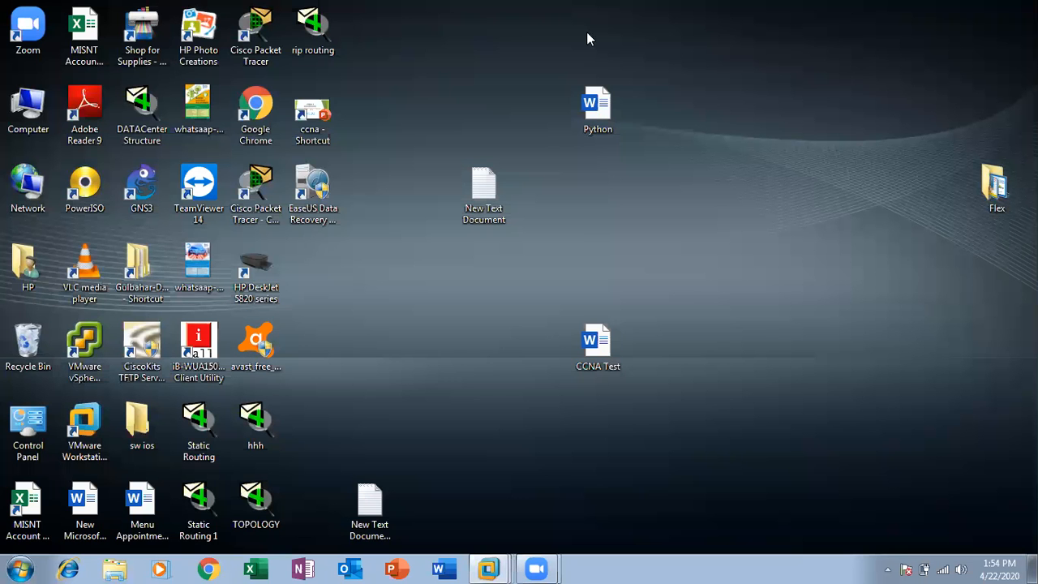